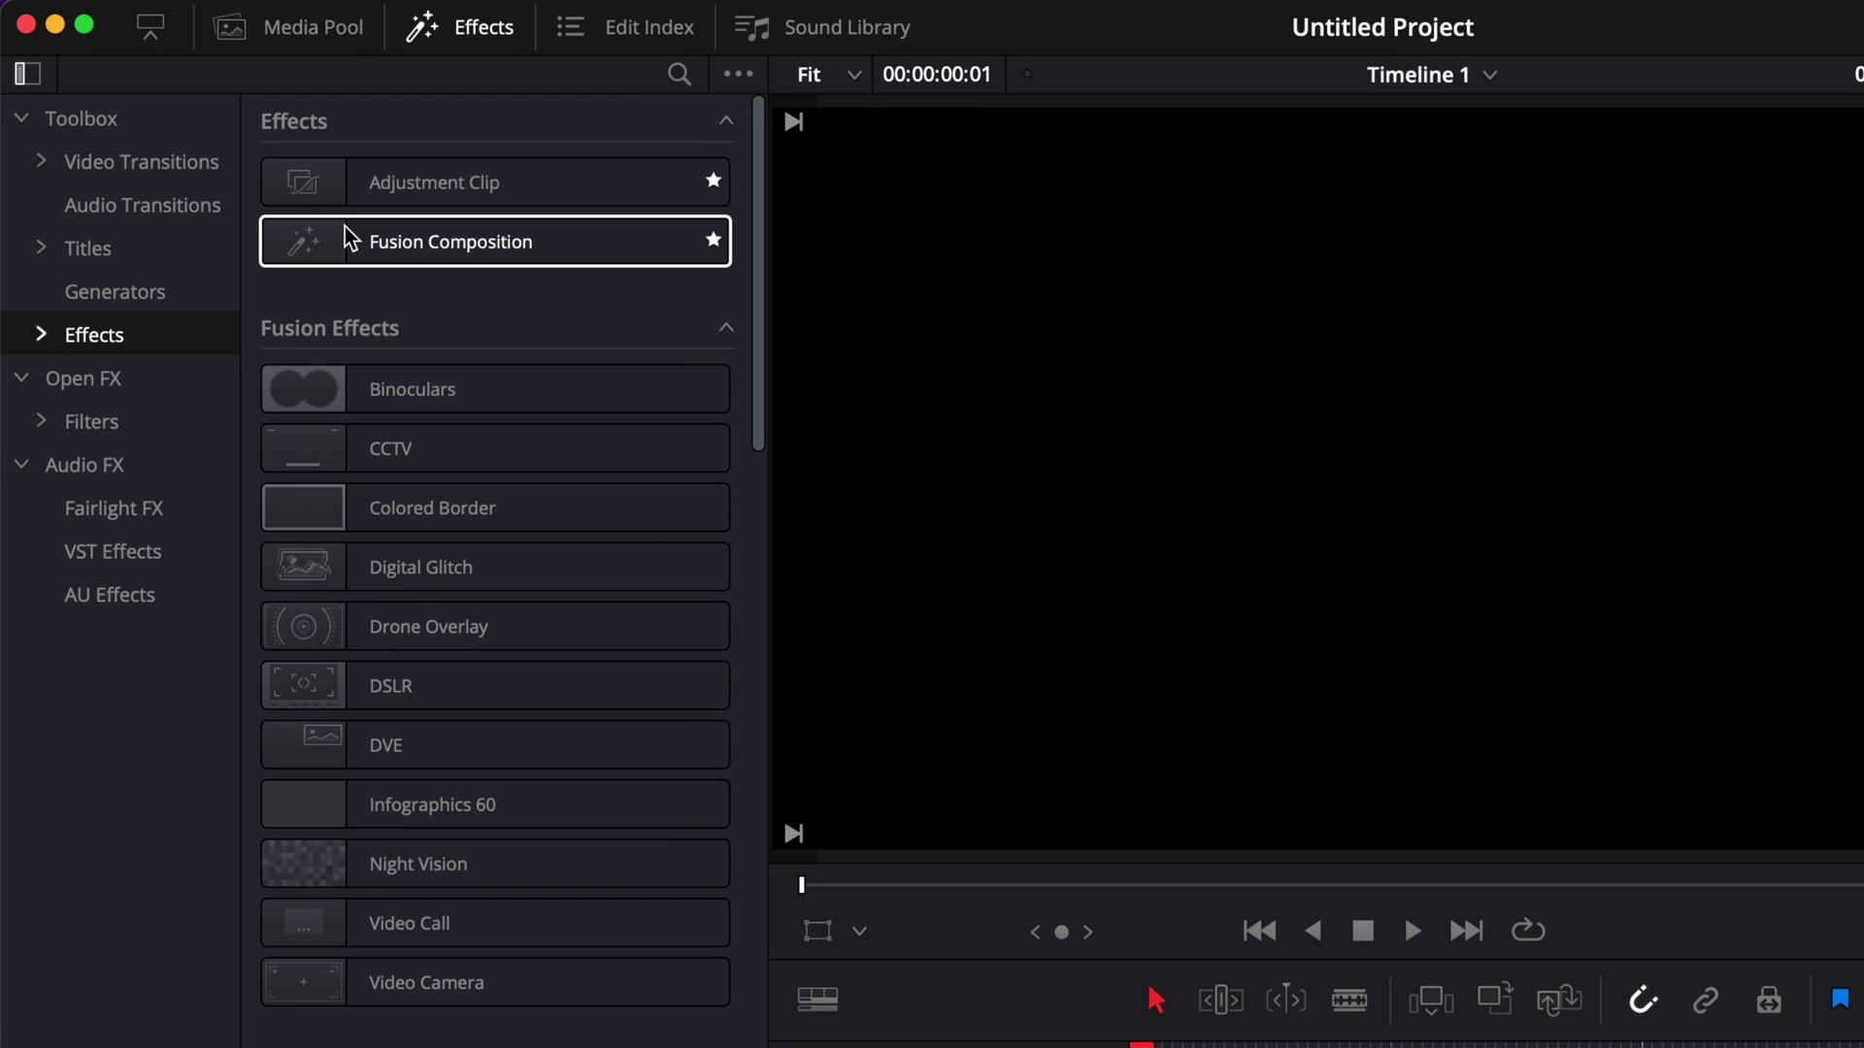
Place a Fusion Composition clip on Video 1 and open its node graph on the Fusion page
drag(242, 162, 891, 888)
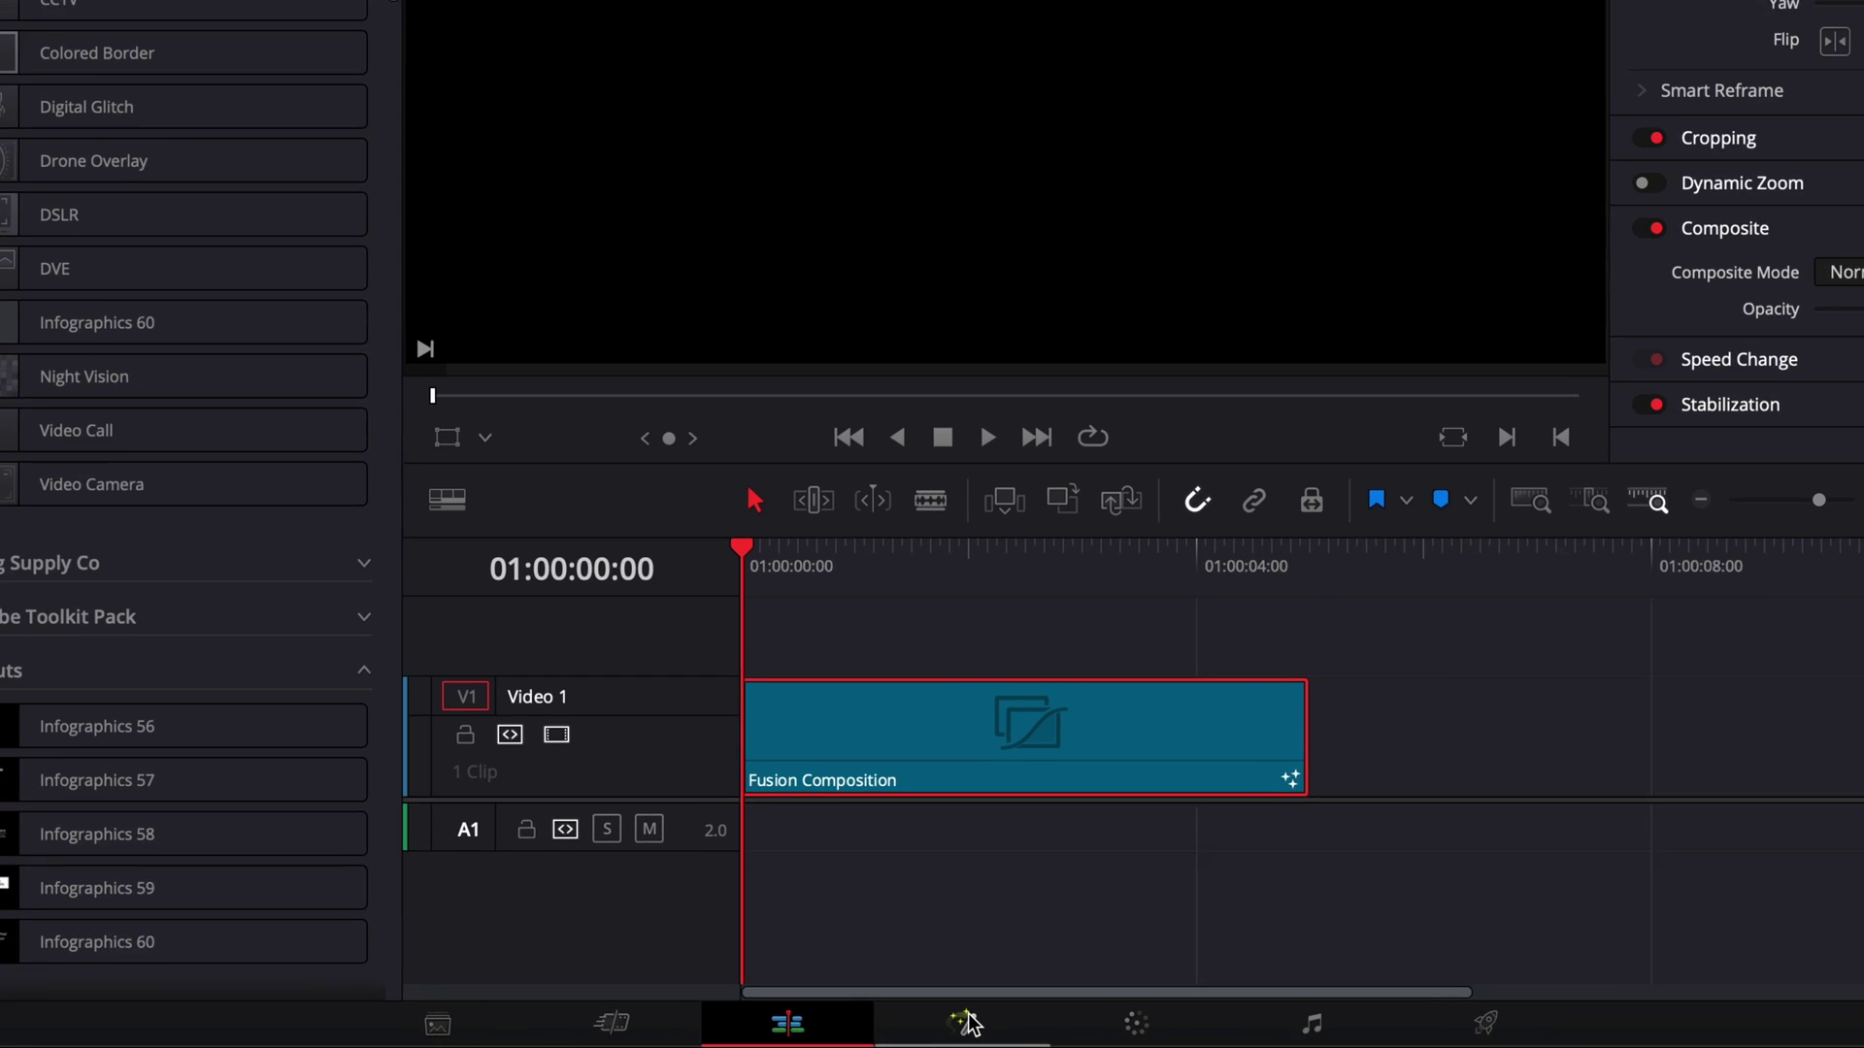
click(932, 1047)
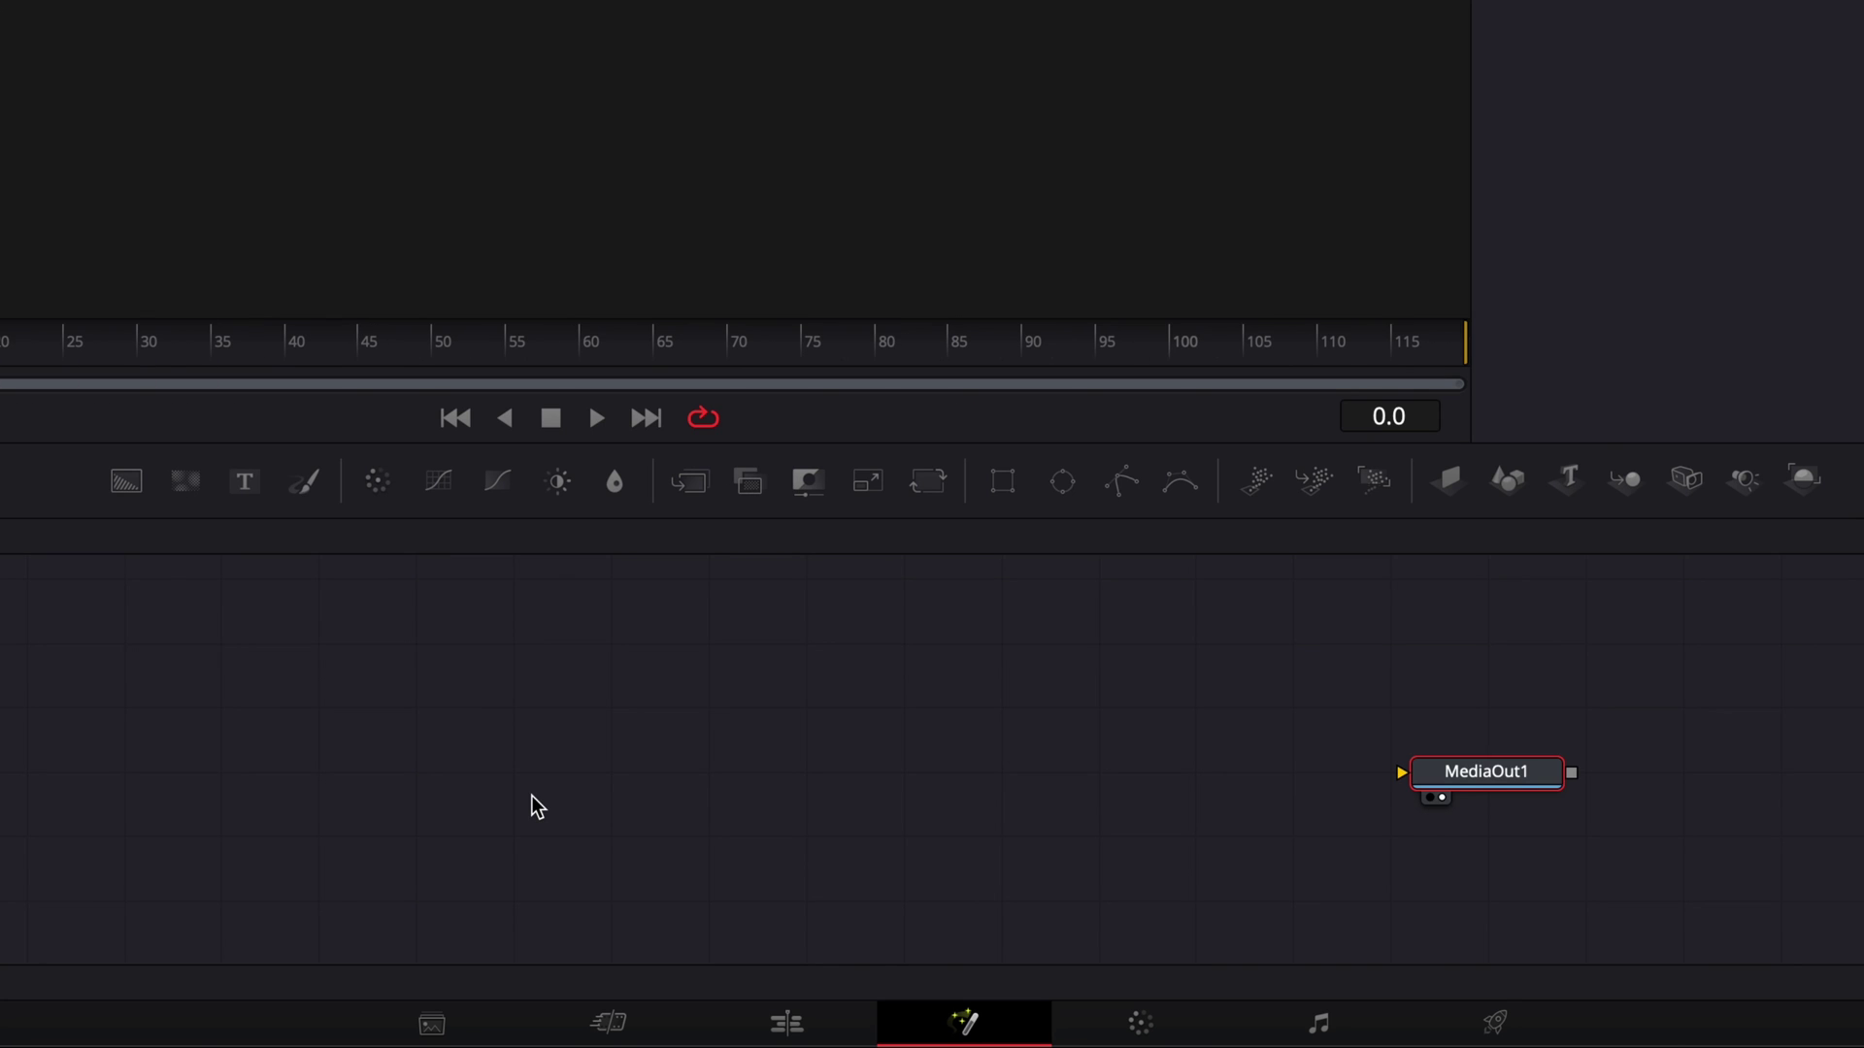
Add a Background1 node with Alpha 0.0 feeding MediaOut1, plus a separate Text1 node
drag(126, 481, 1476, 796)
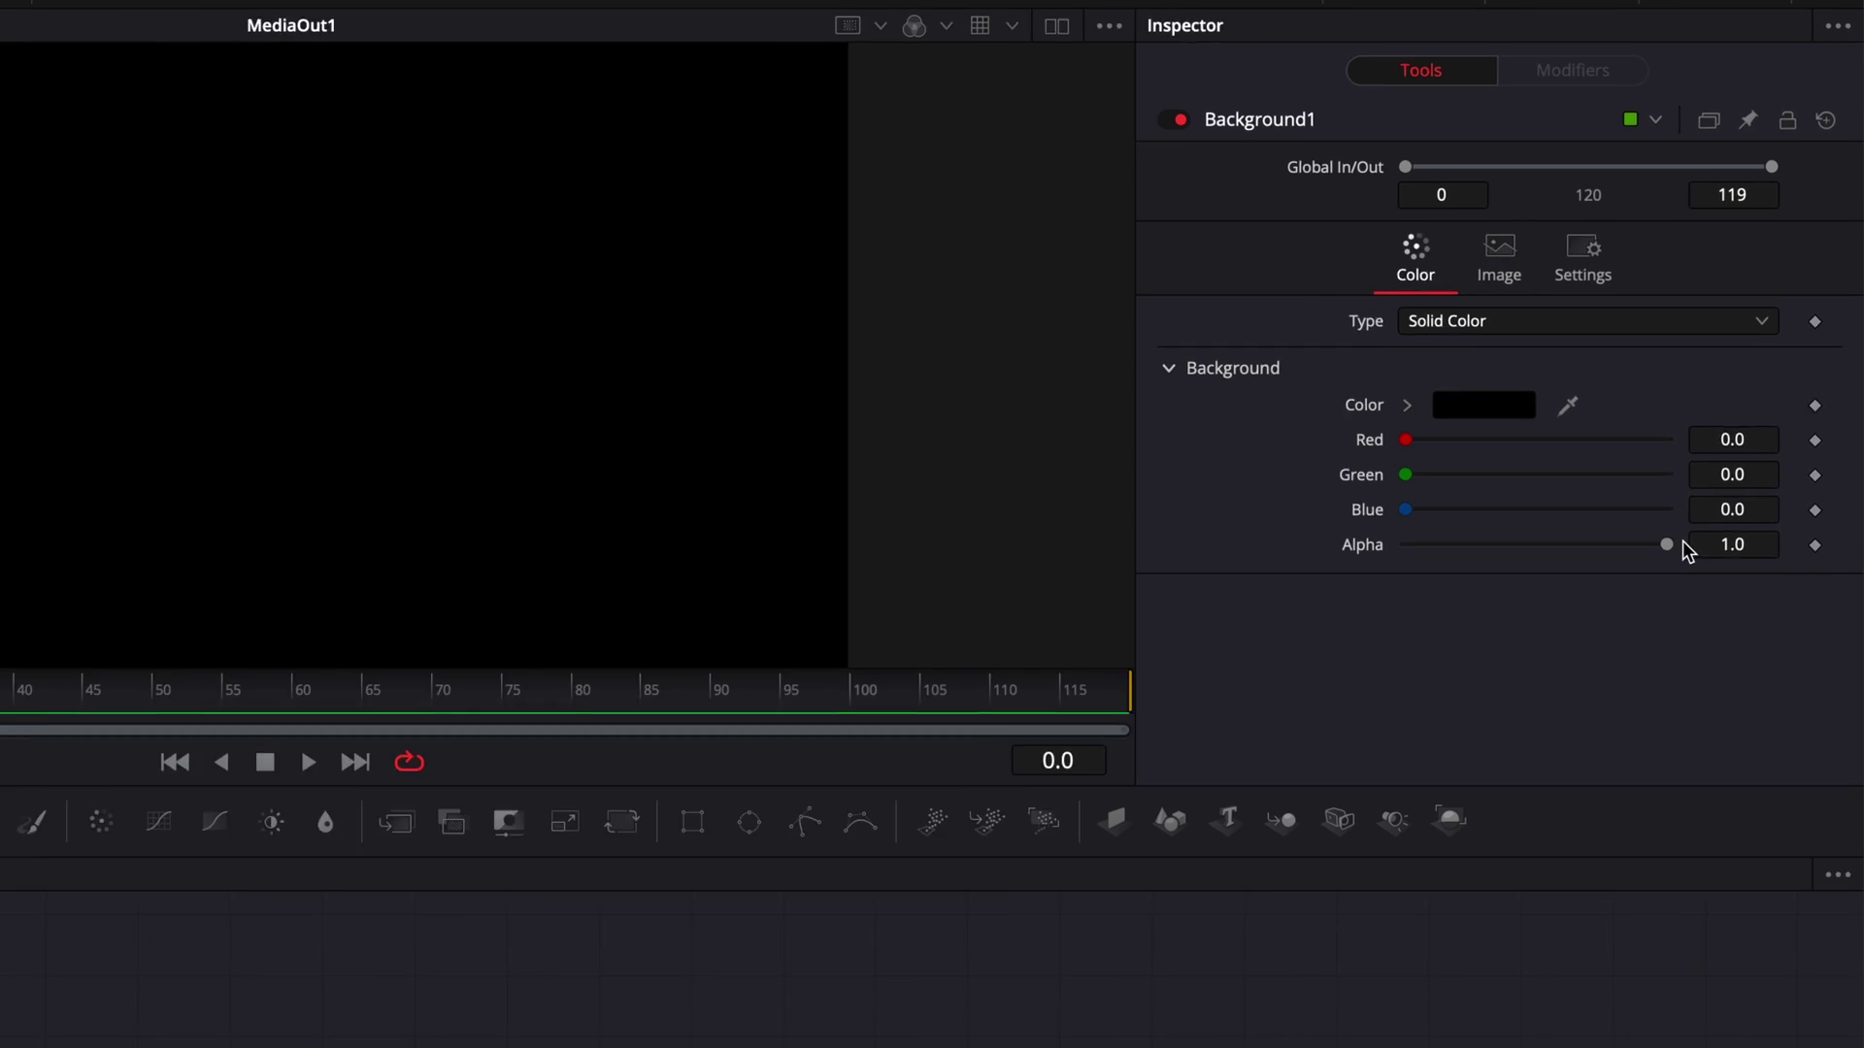
drag(1711, 420, 1455, 421)
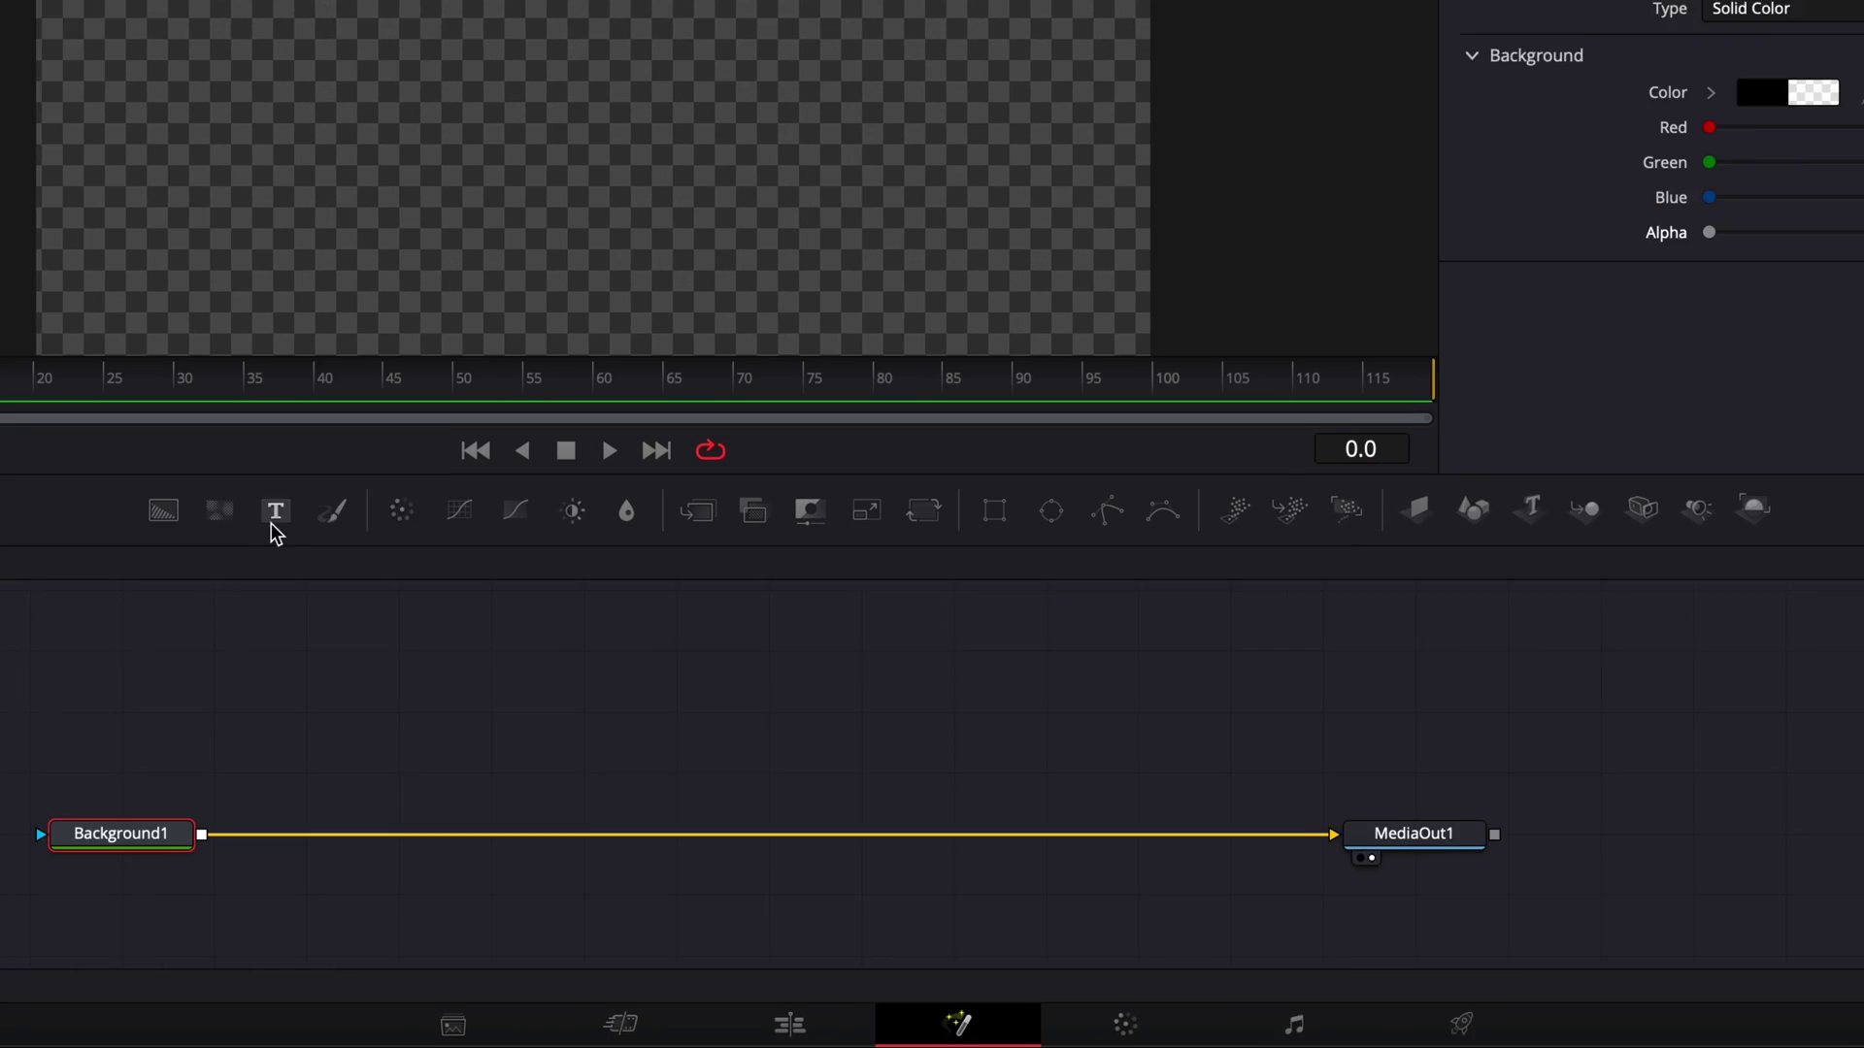
drag(0, 871, 54, 932)
drag(432, 544, 544, 657)
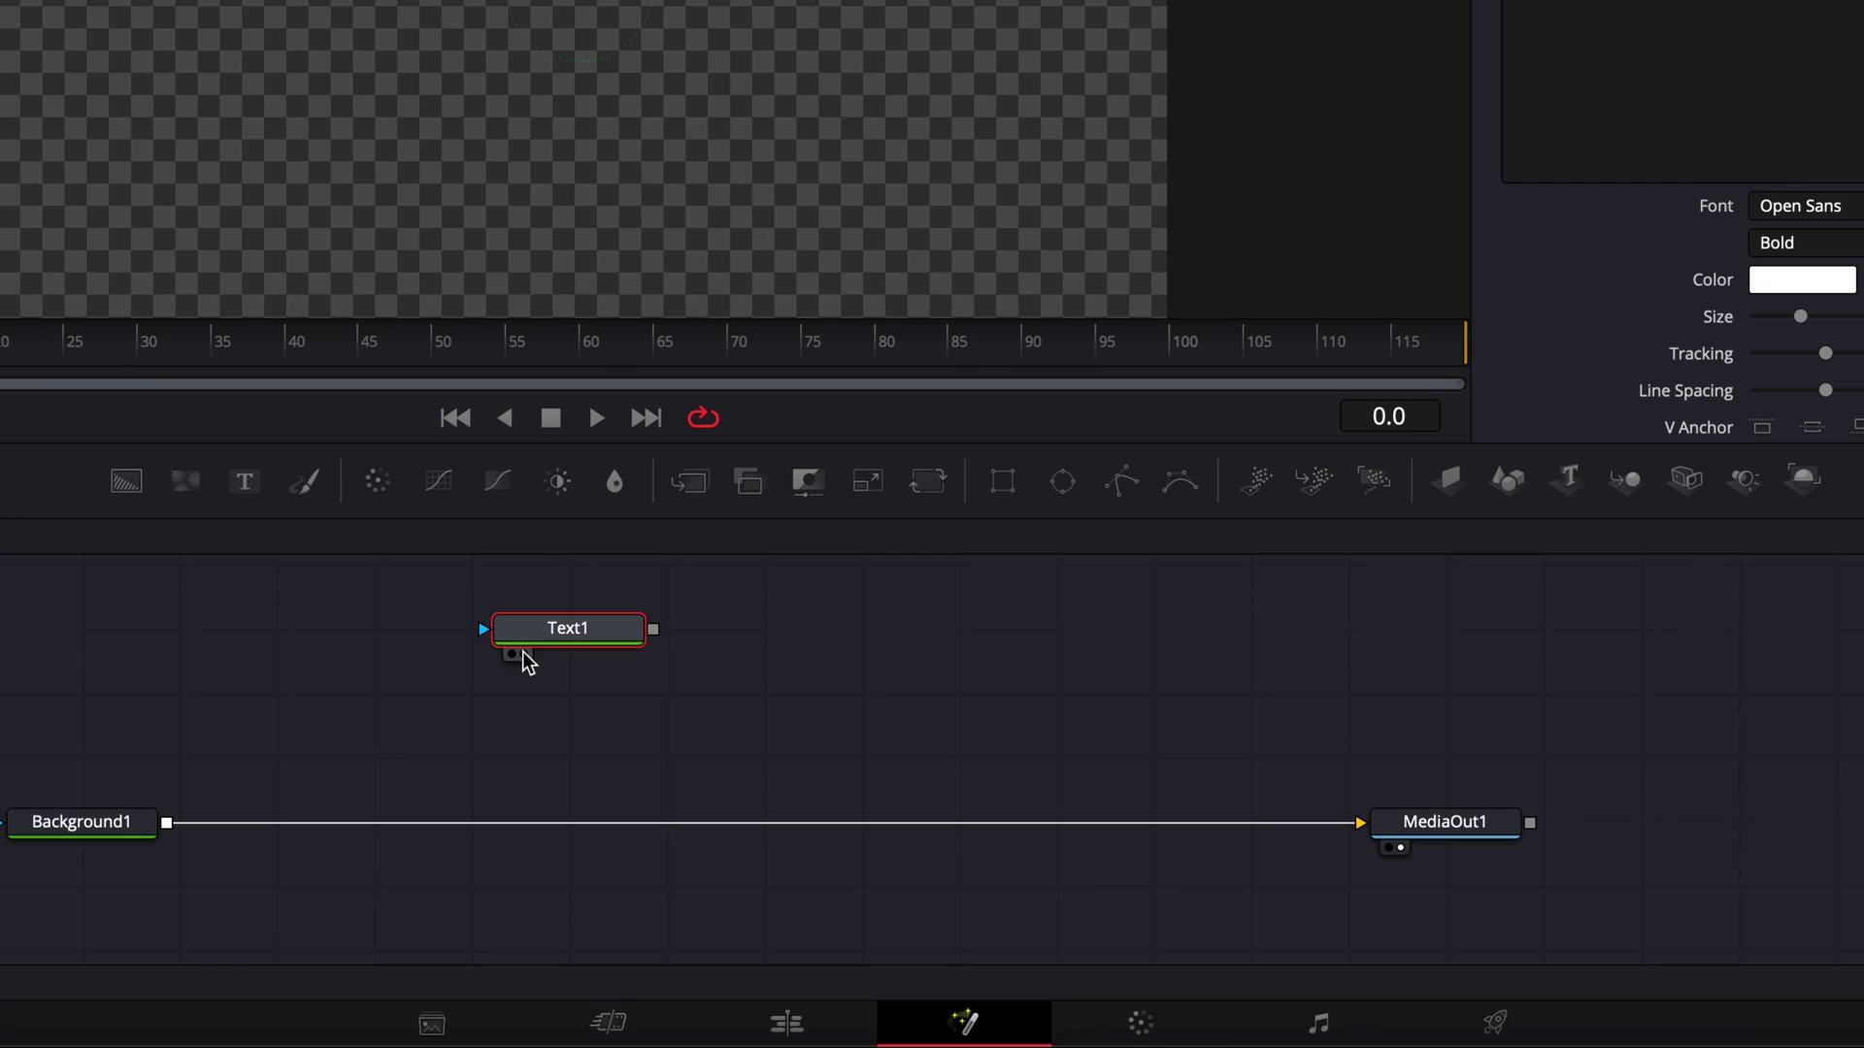
Show Text1 in the viewer and enter DAVINCI as its text
click(524, 656)
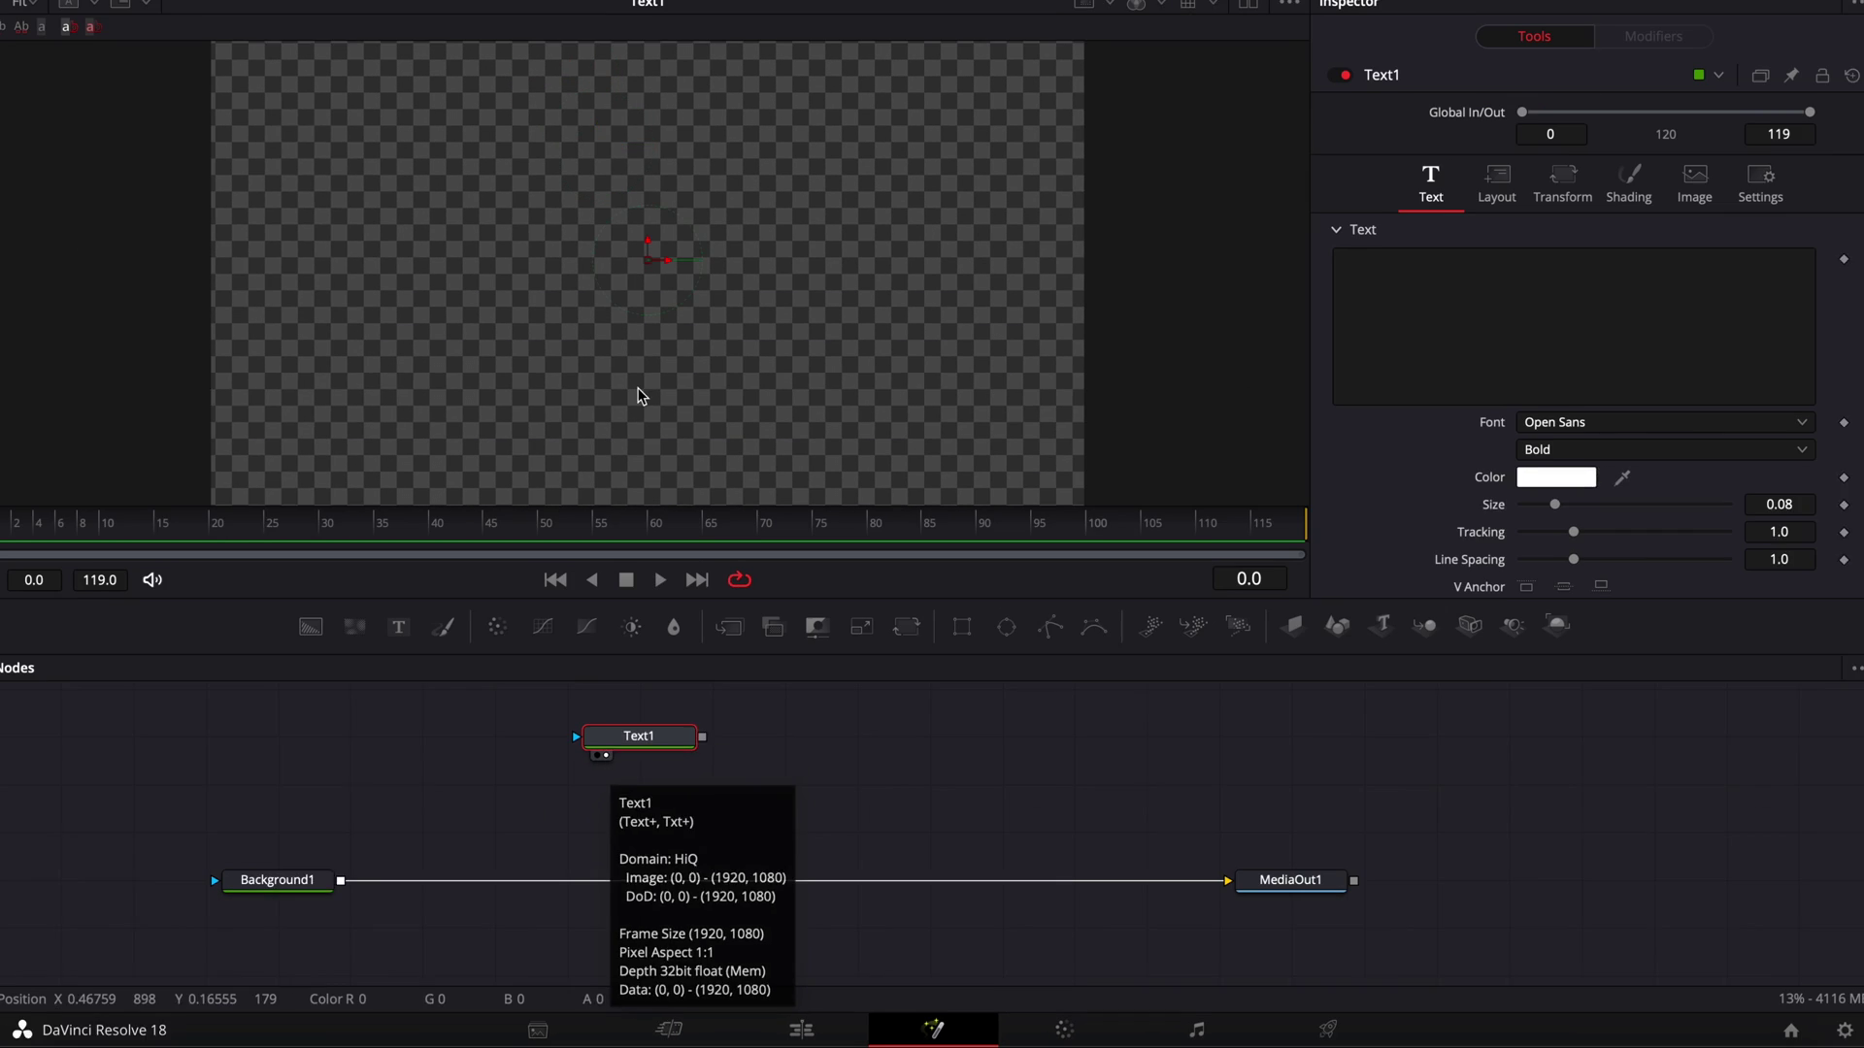
click(1413, 342)
text(DAVINCI)
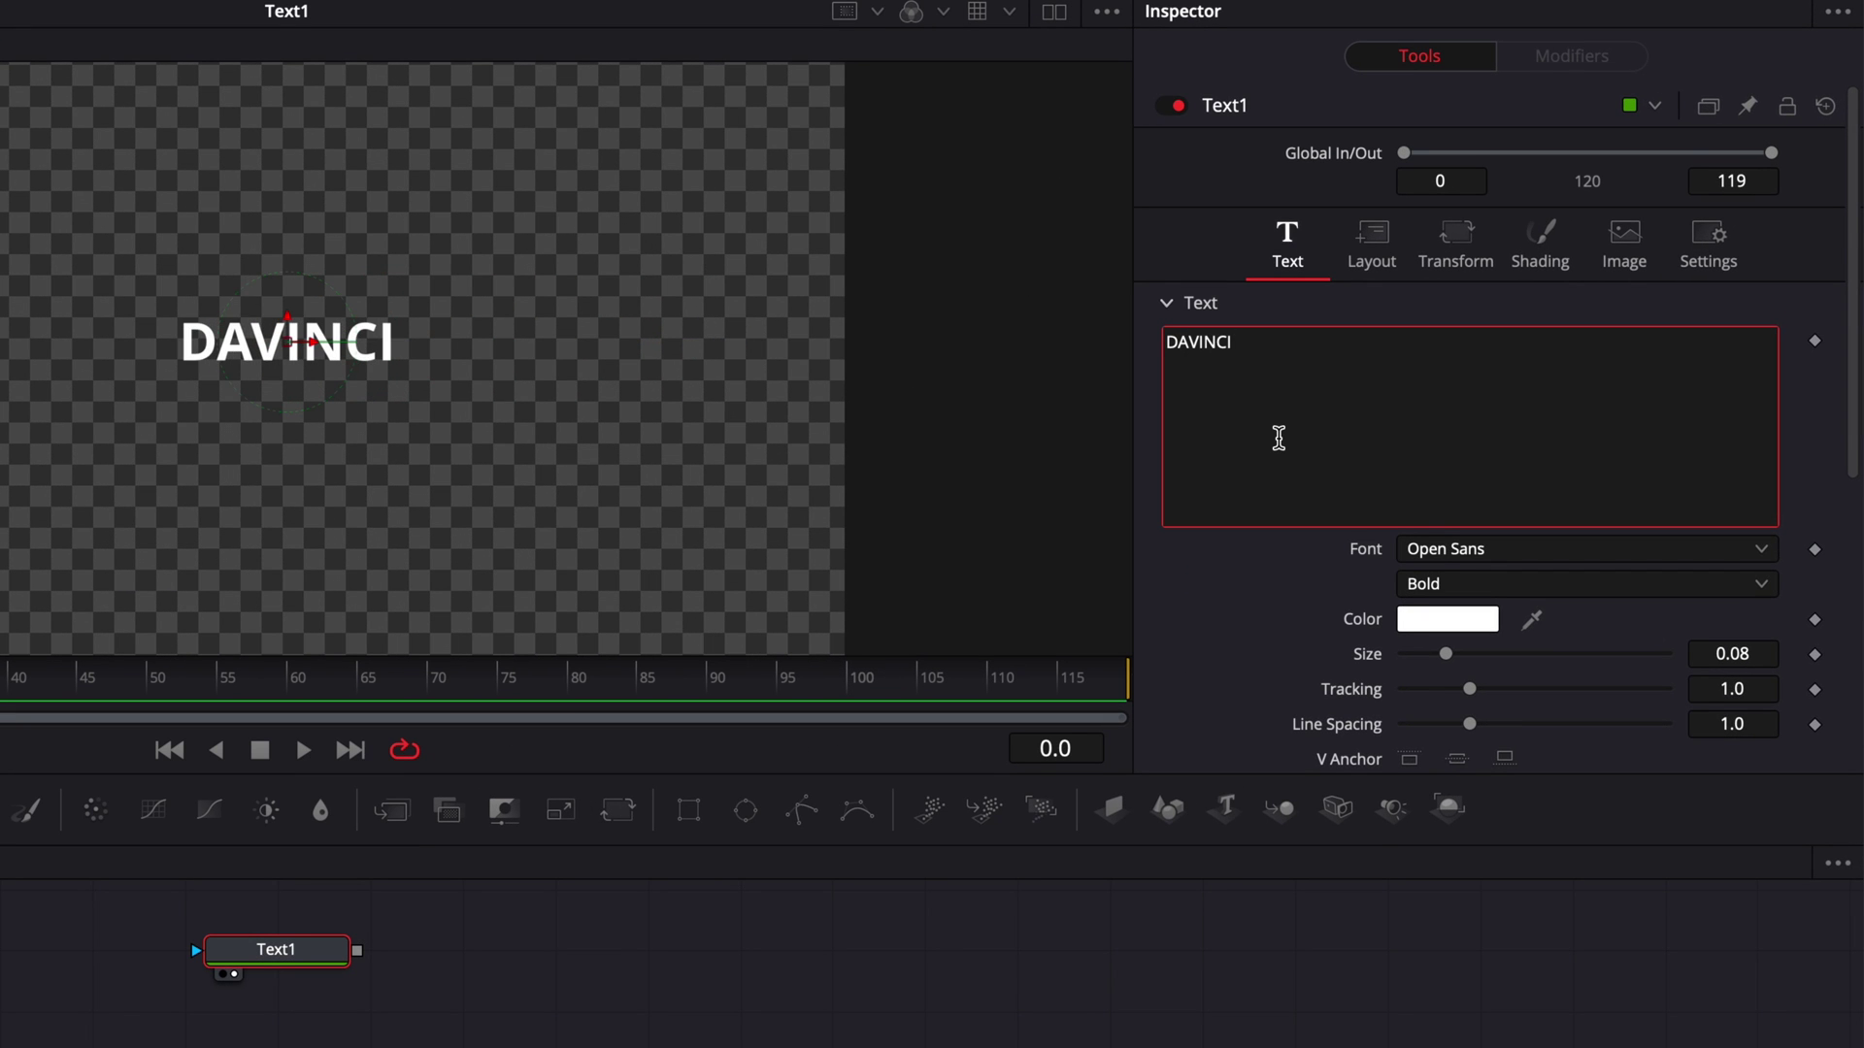
Set the title font to Montserrat, raise its size to 0.2353, and add a pEmitter node
click(1522, 550)
text(mont)
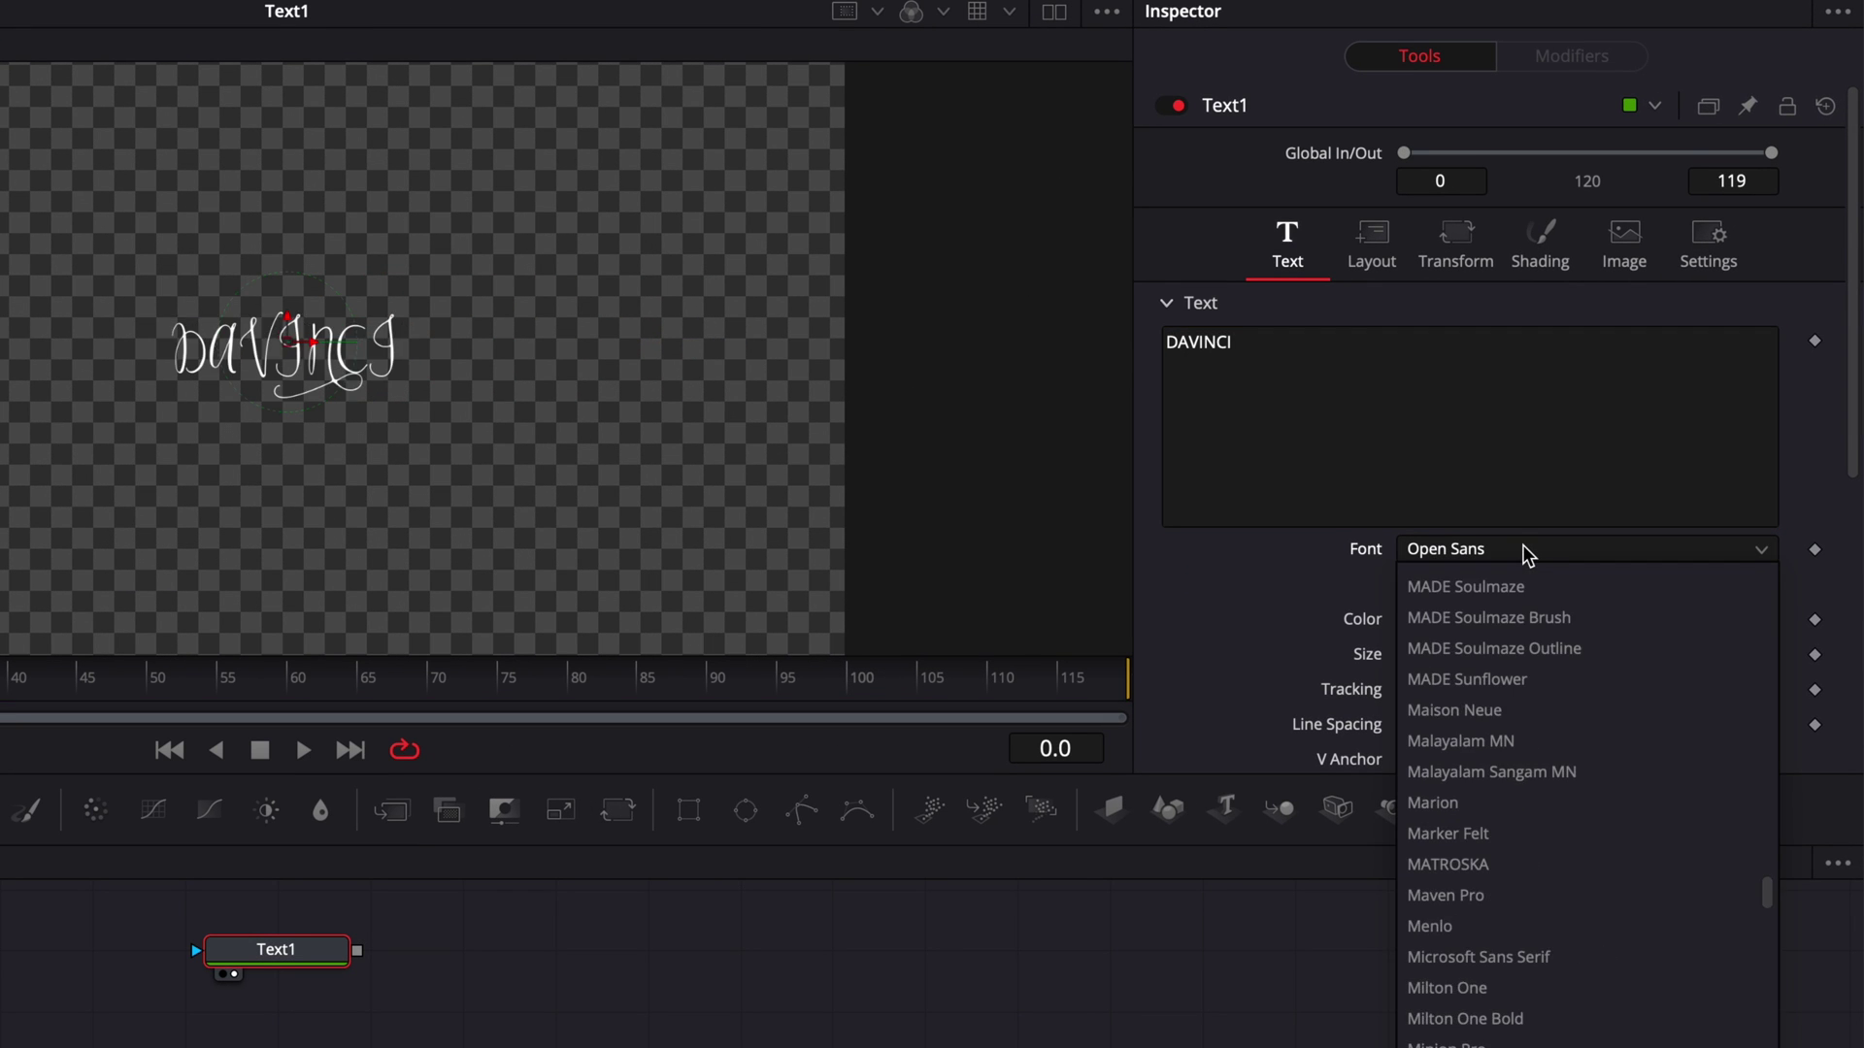
key(Return)
drag(1452, 657, 1530, 656)
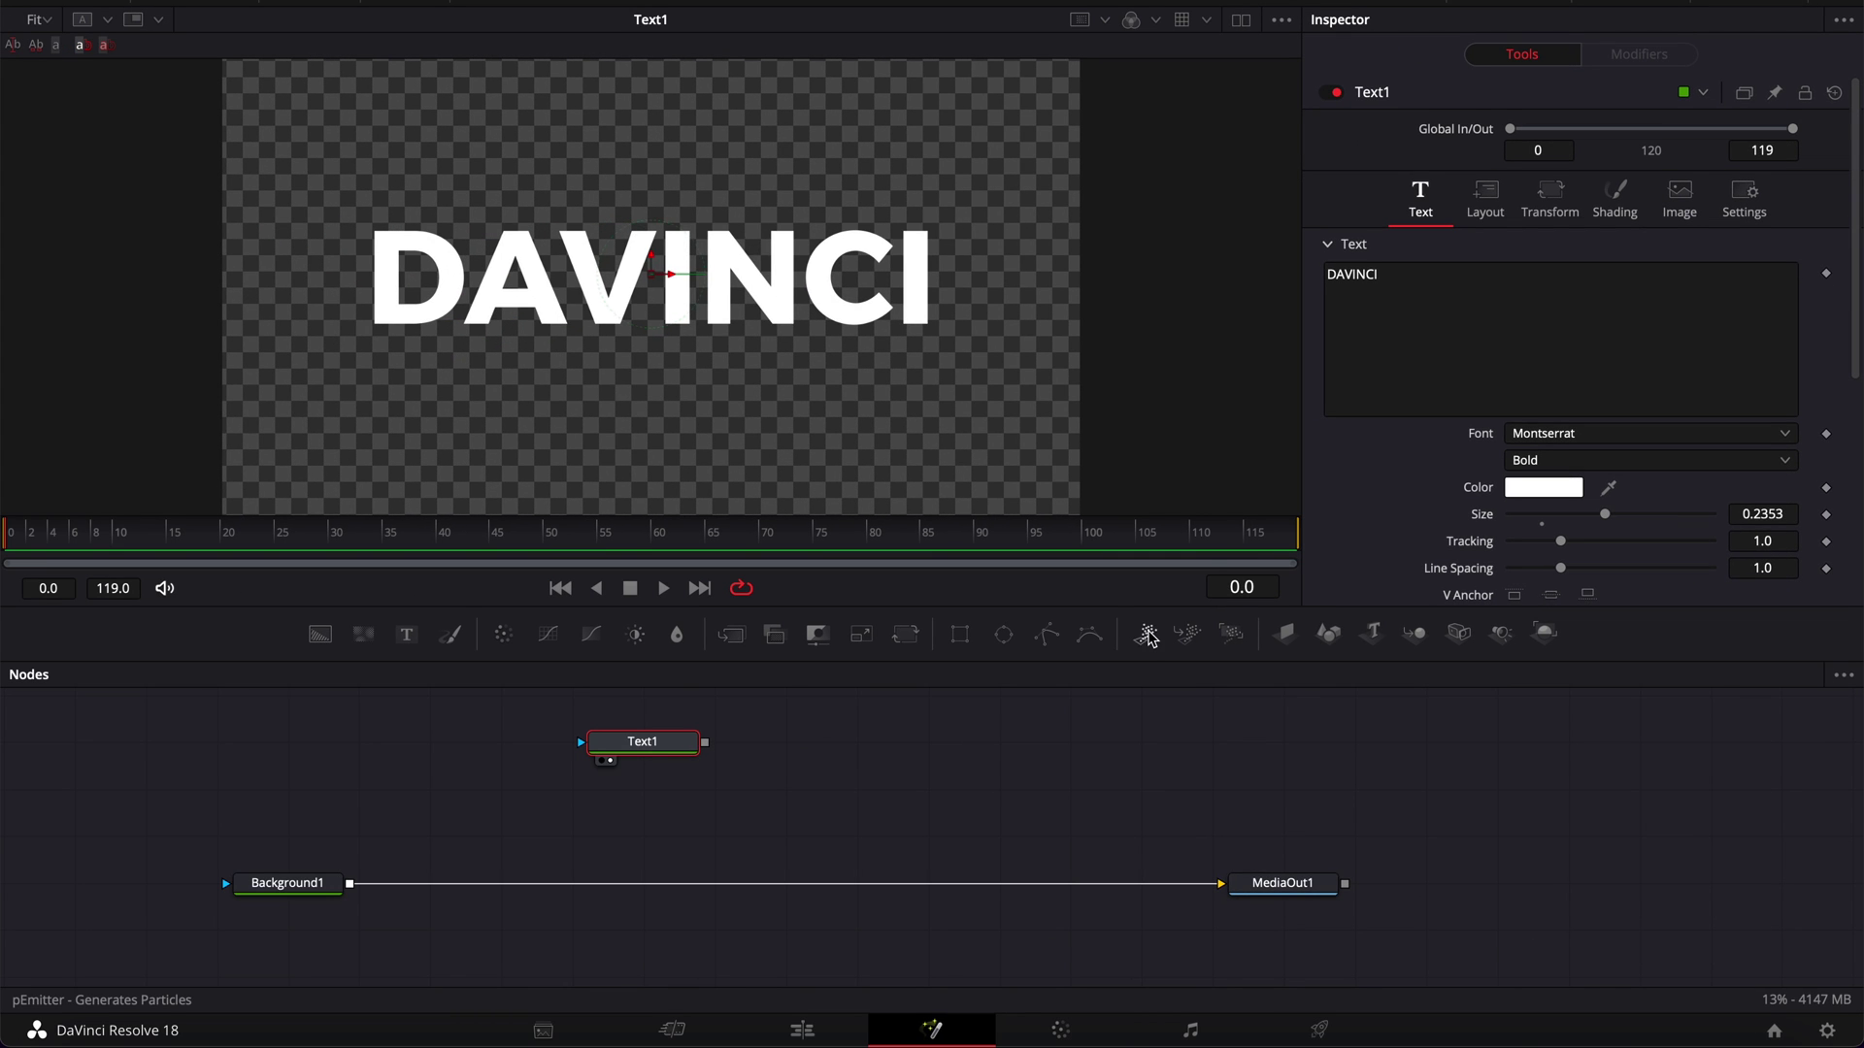
drag(1148, 638, 854, 763)
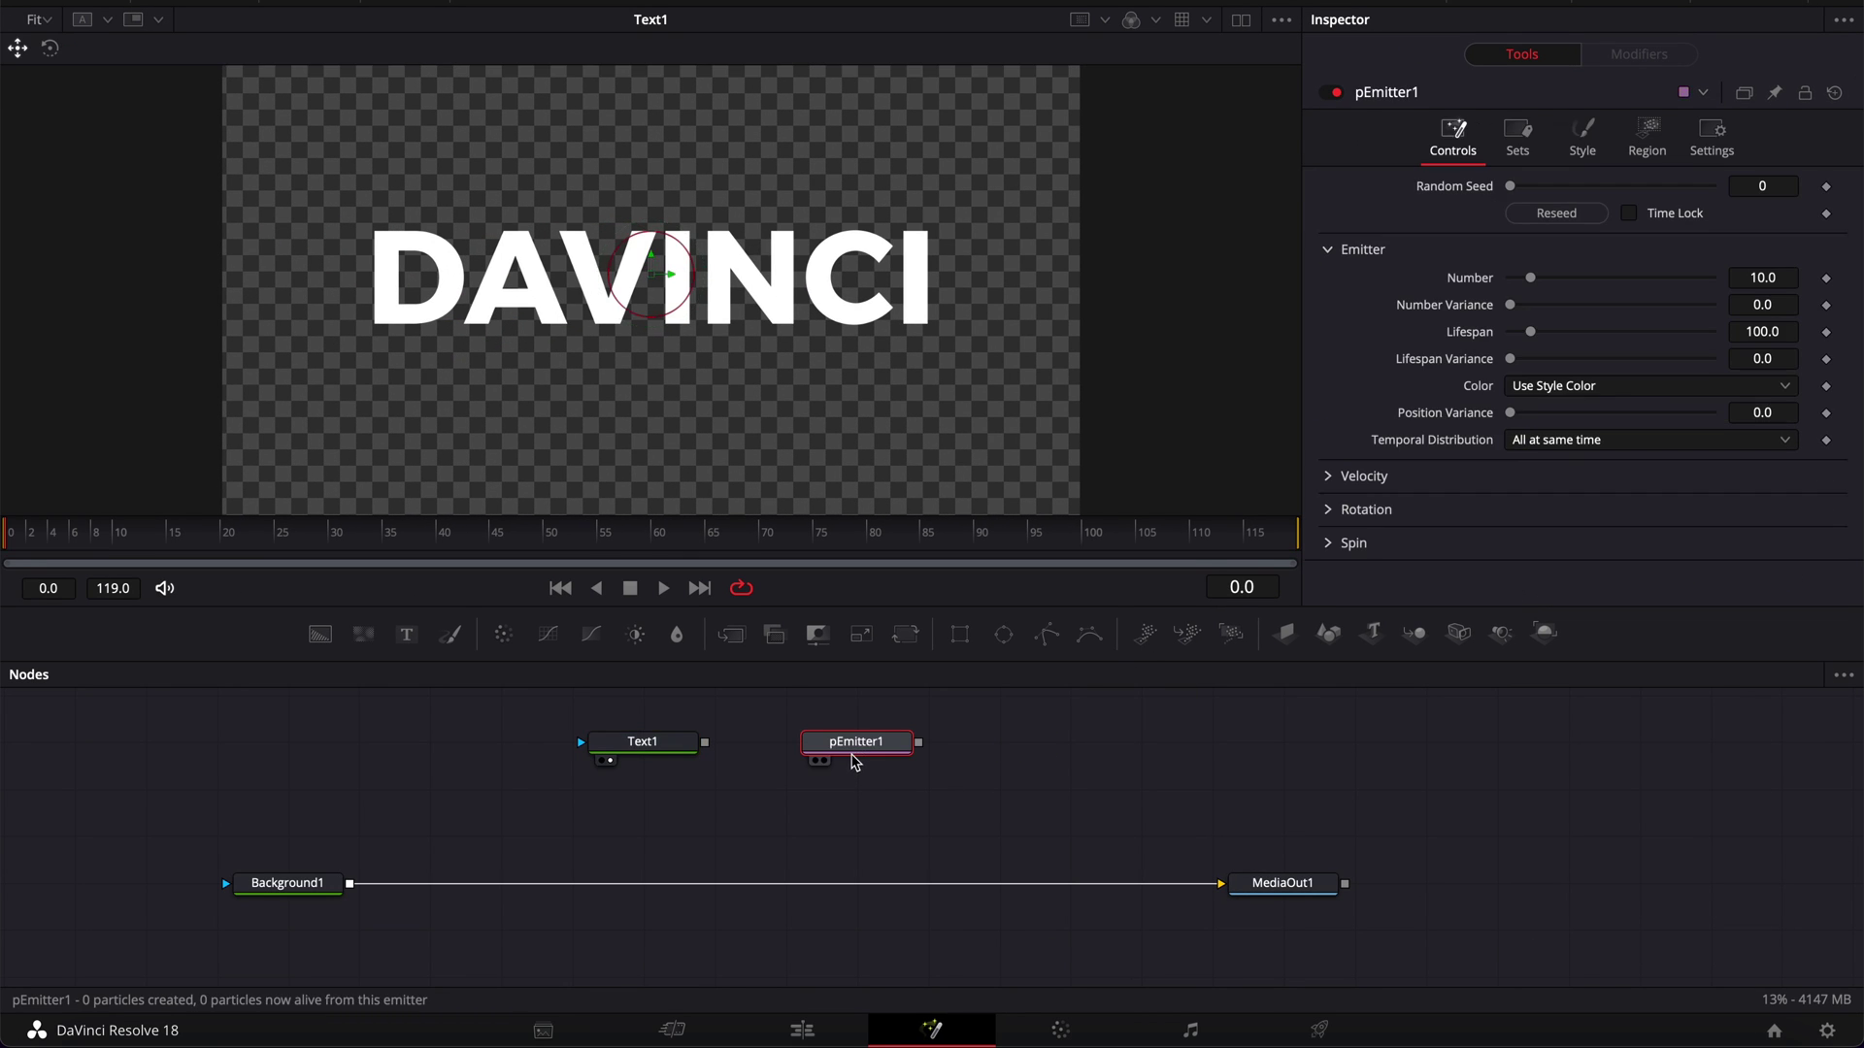
Add pRender1 after pEmitter1 and make pEmitter1 emit from a Bitmap region fed by Text1
click(1233, 636)
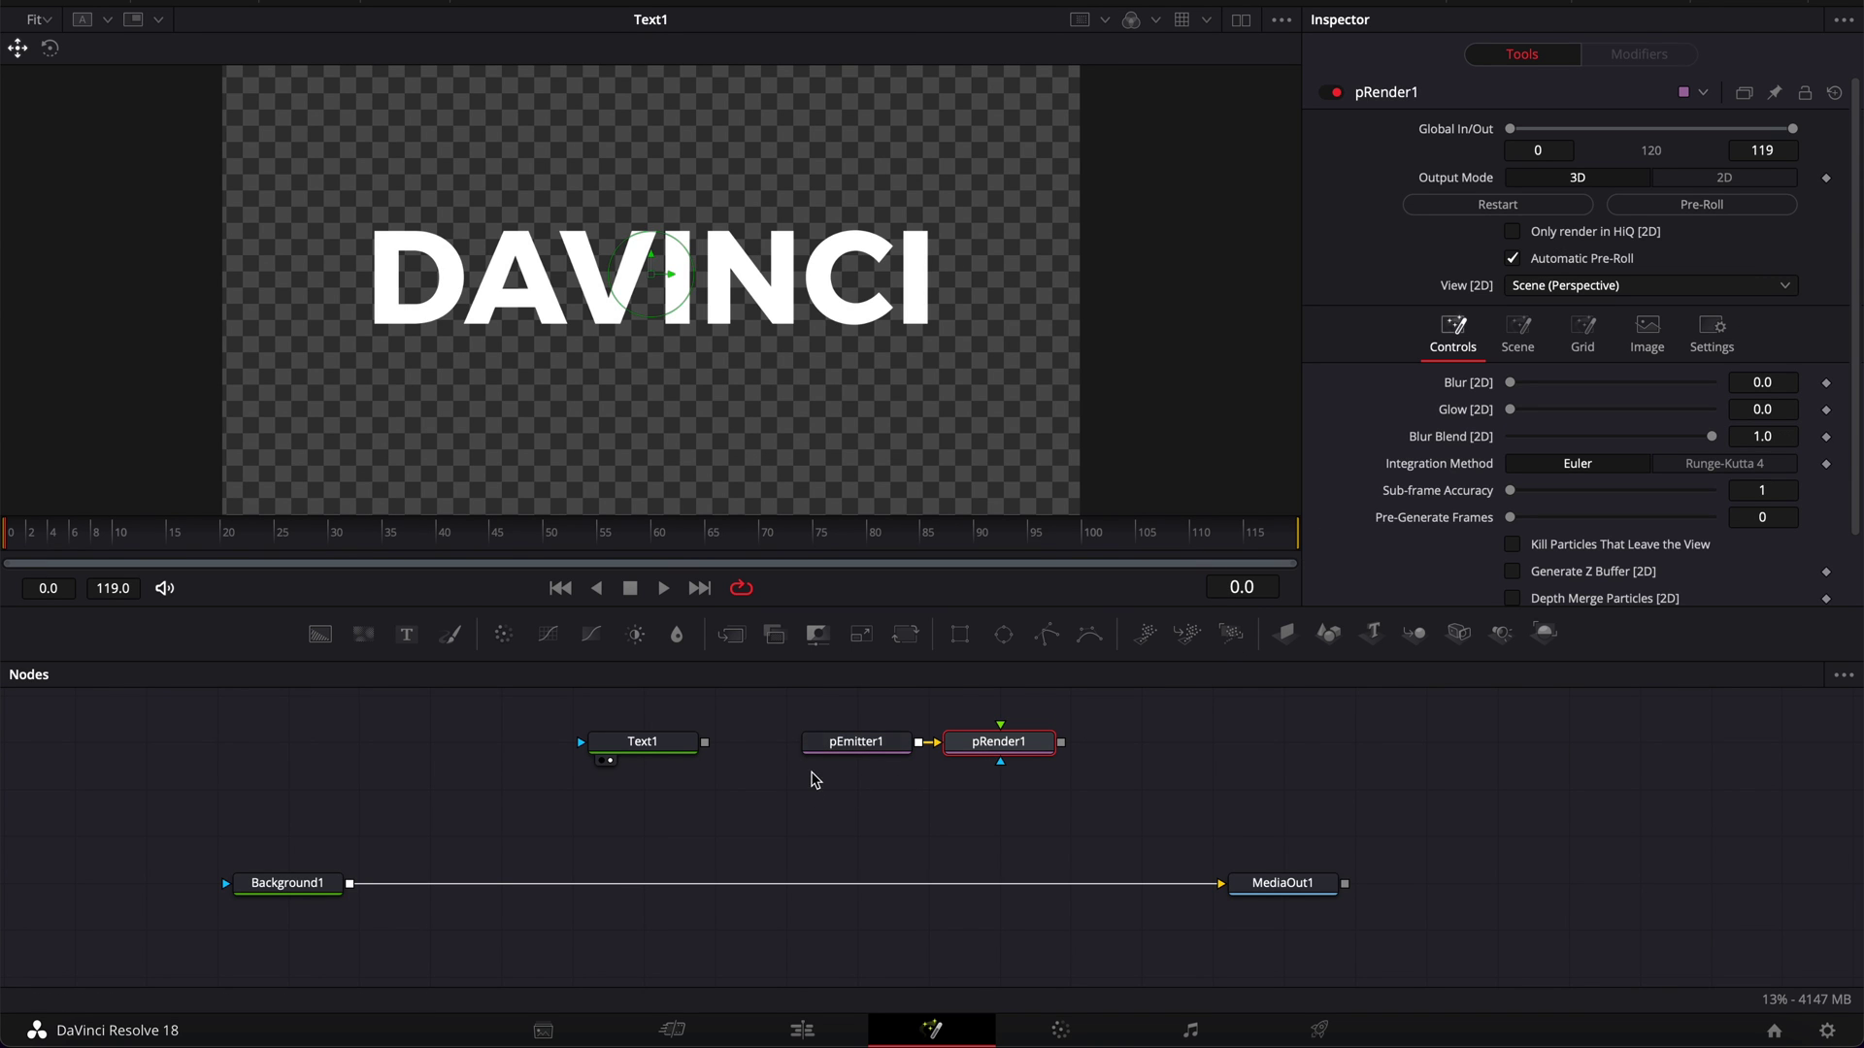
click(870, 750)
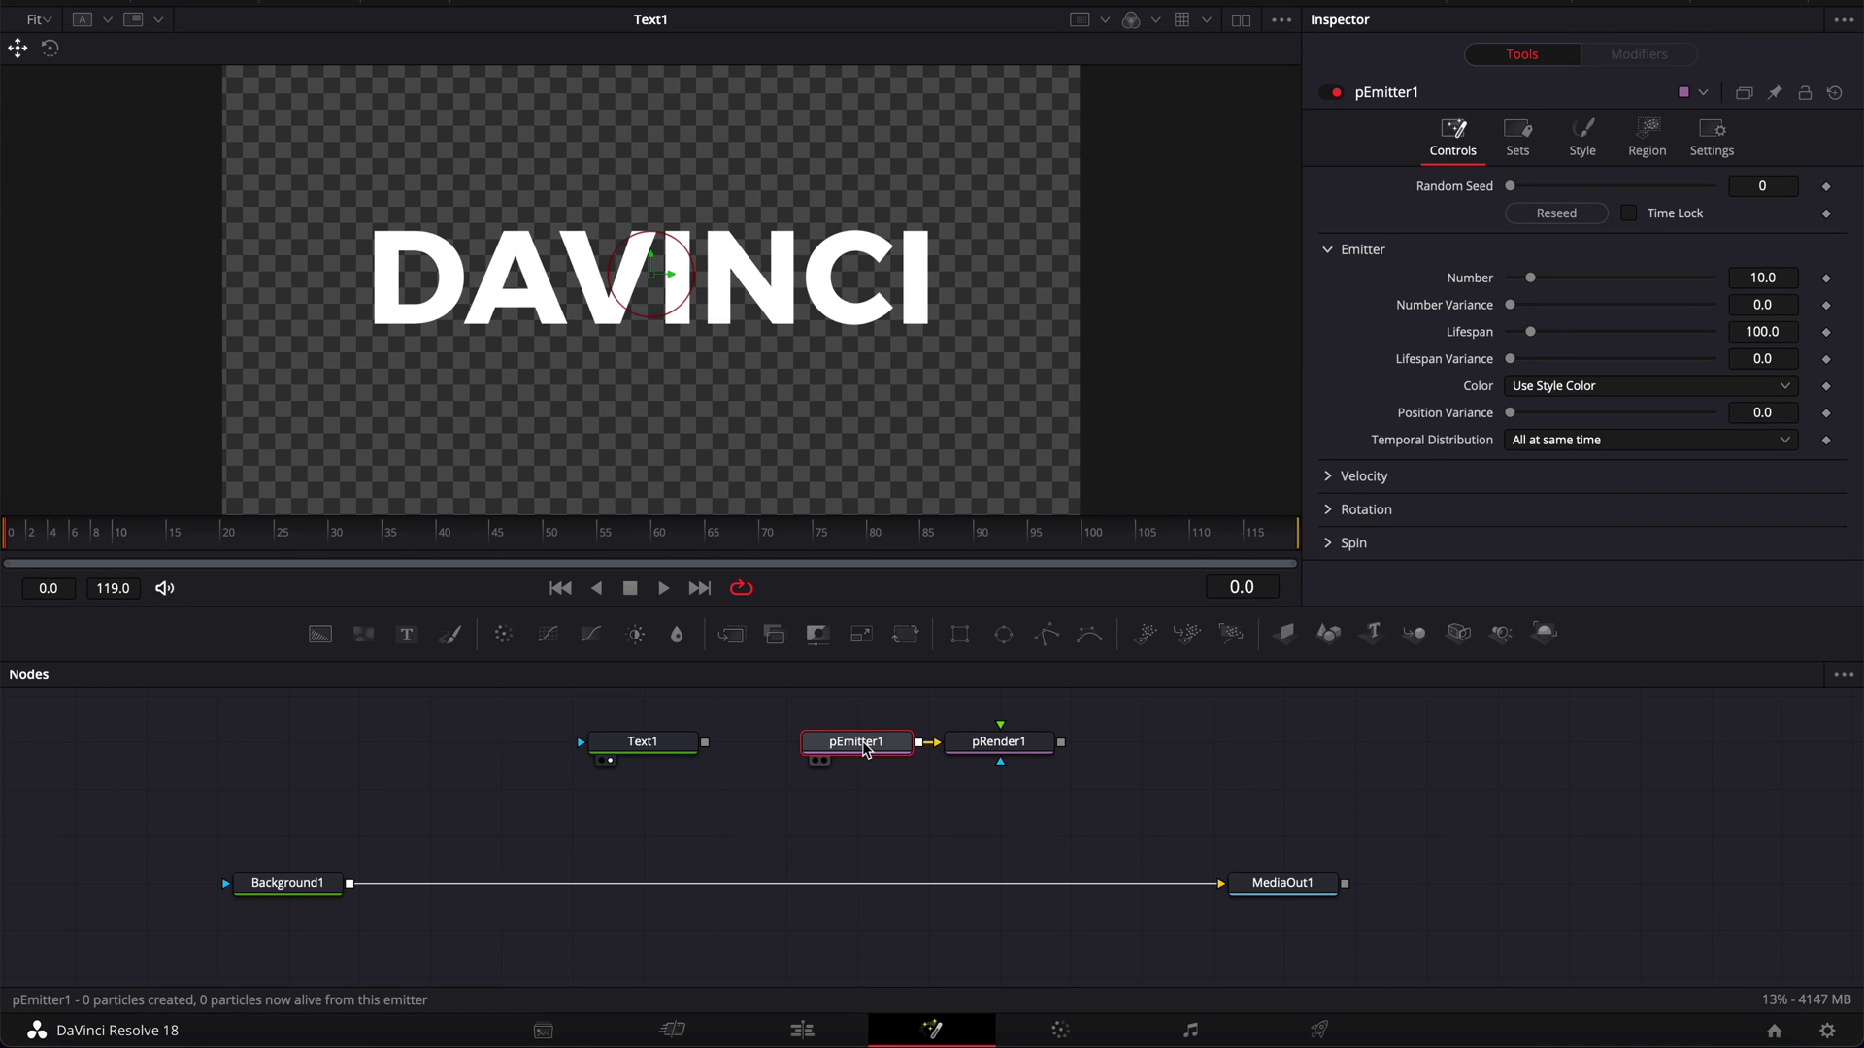
click(1650, 134)
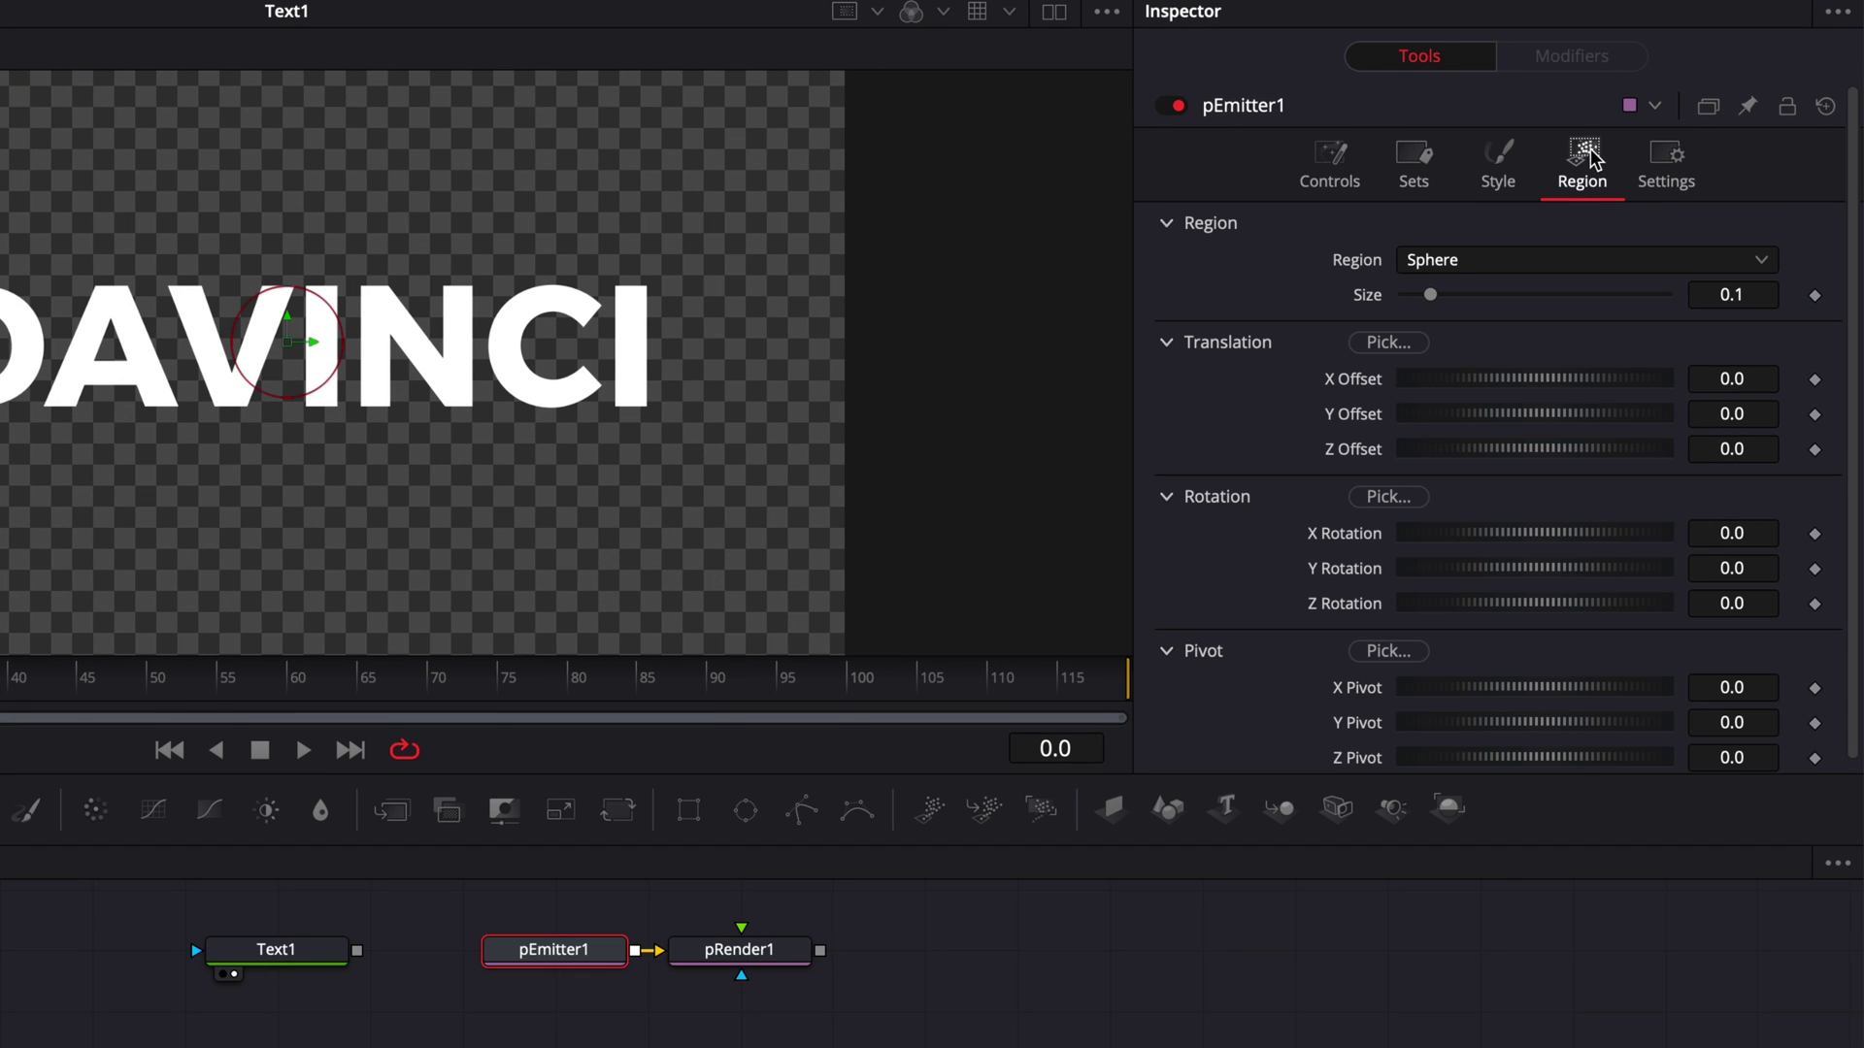
click(1456, 262)
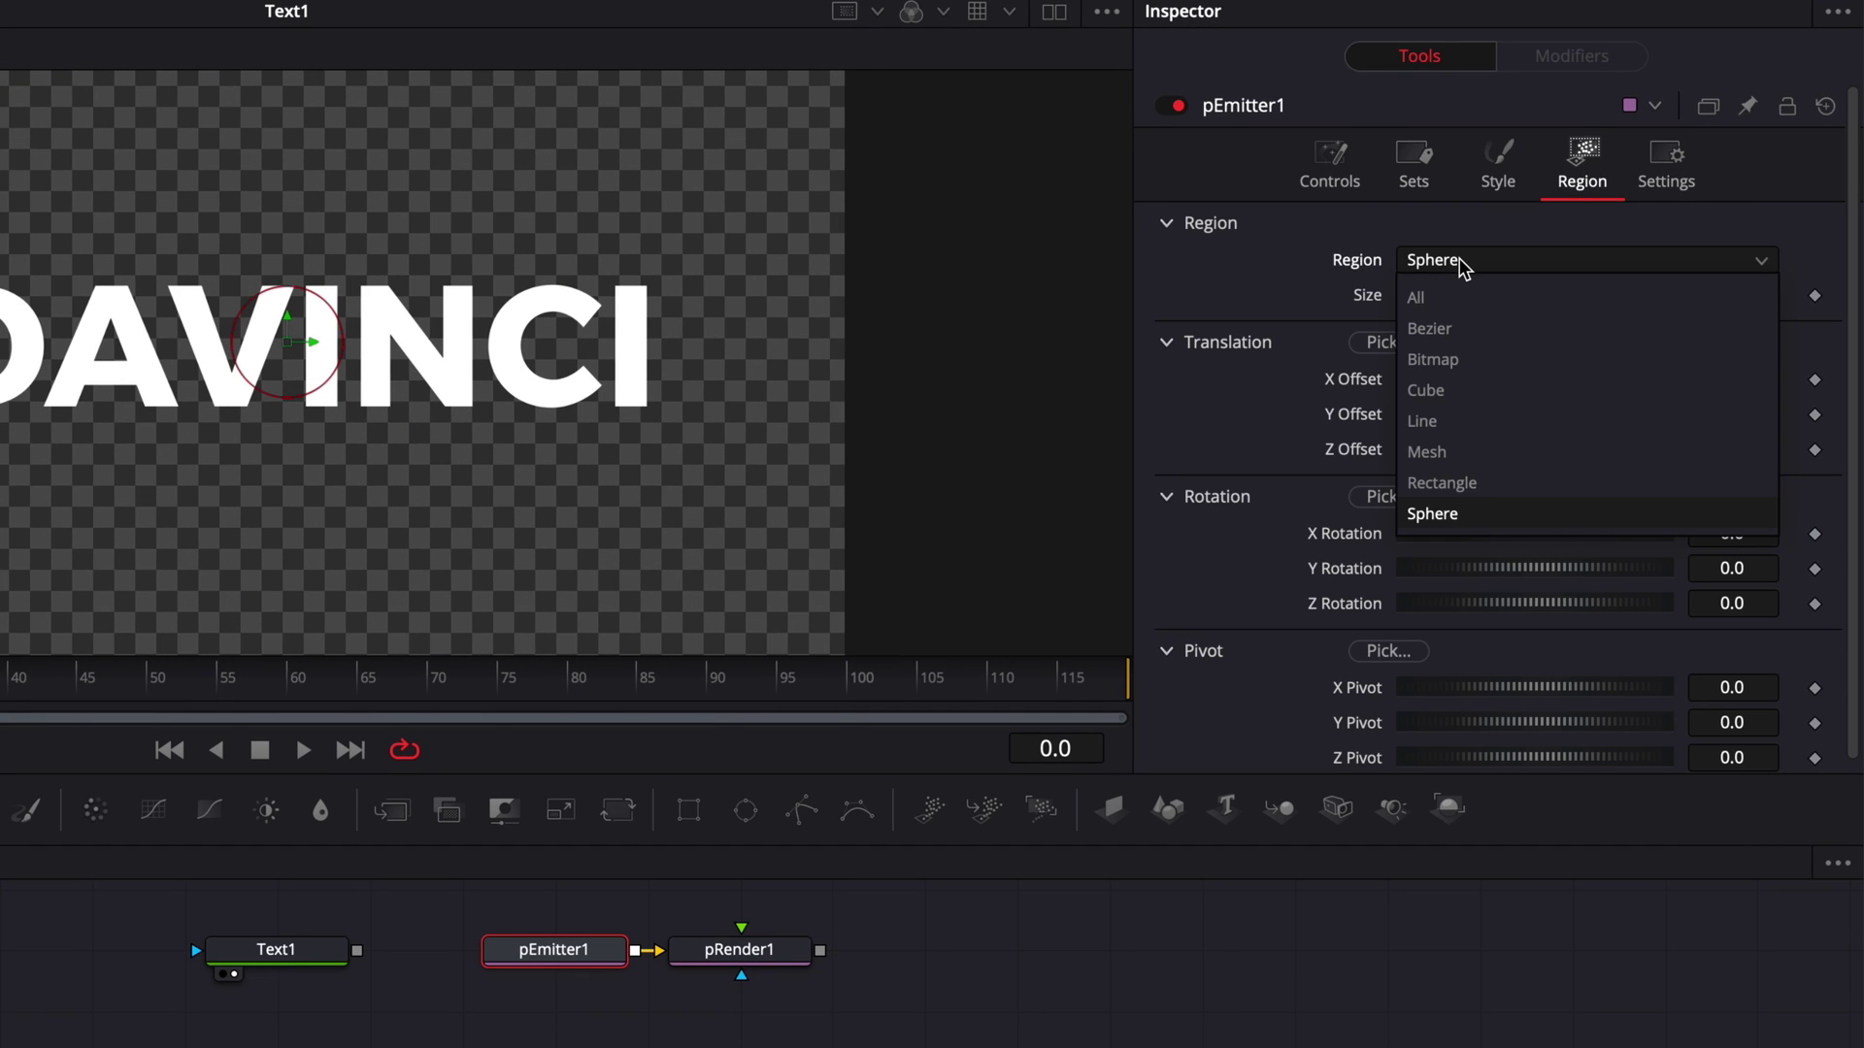
click(1442, 360)
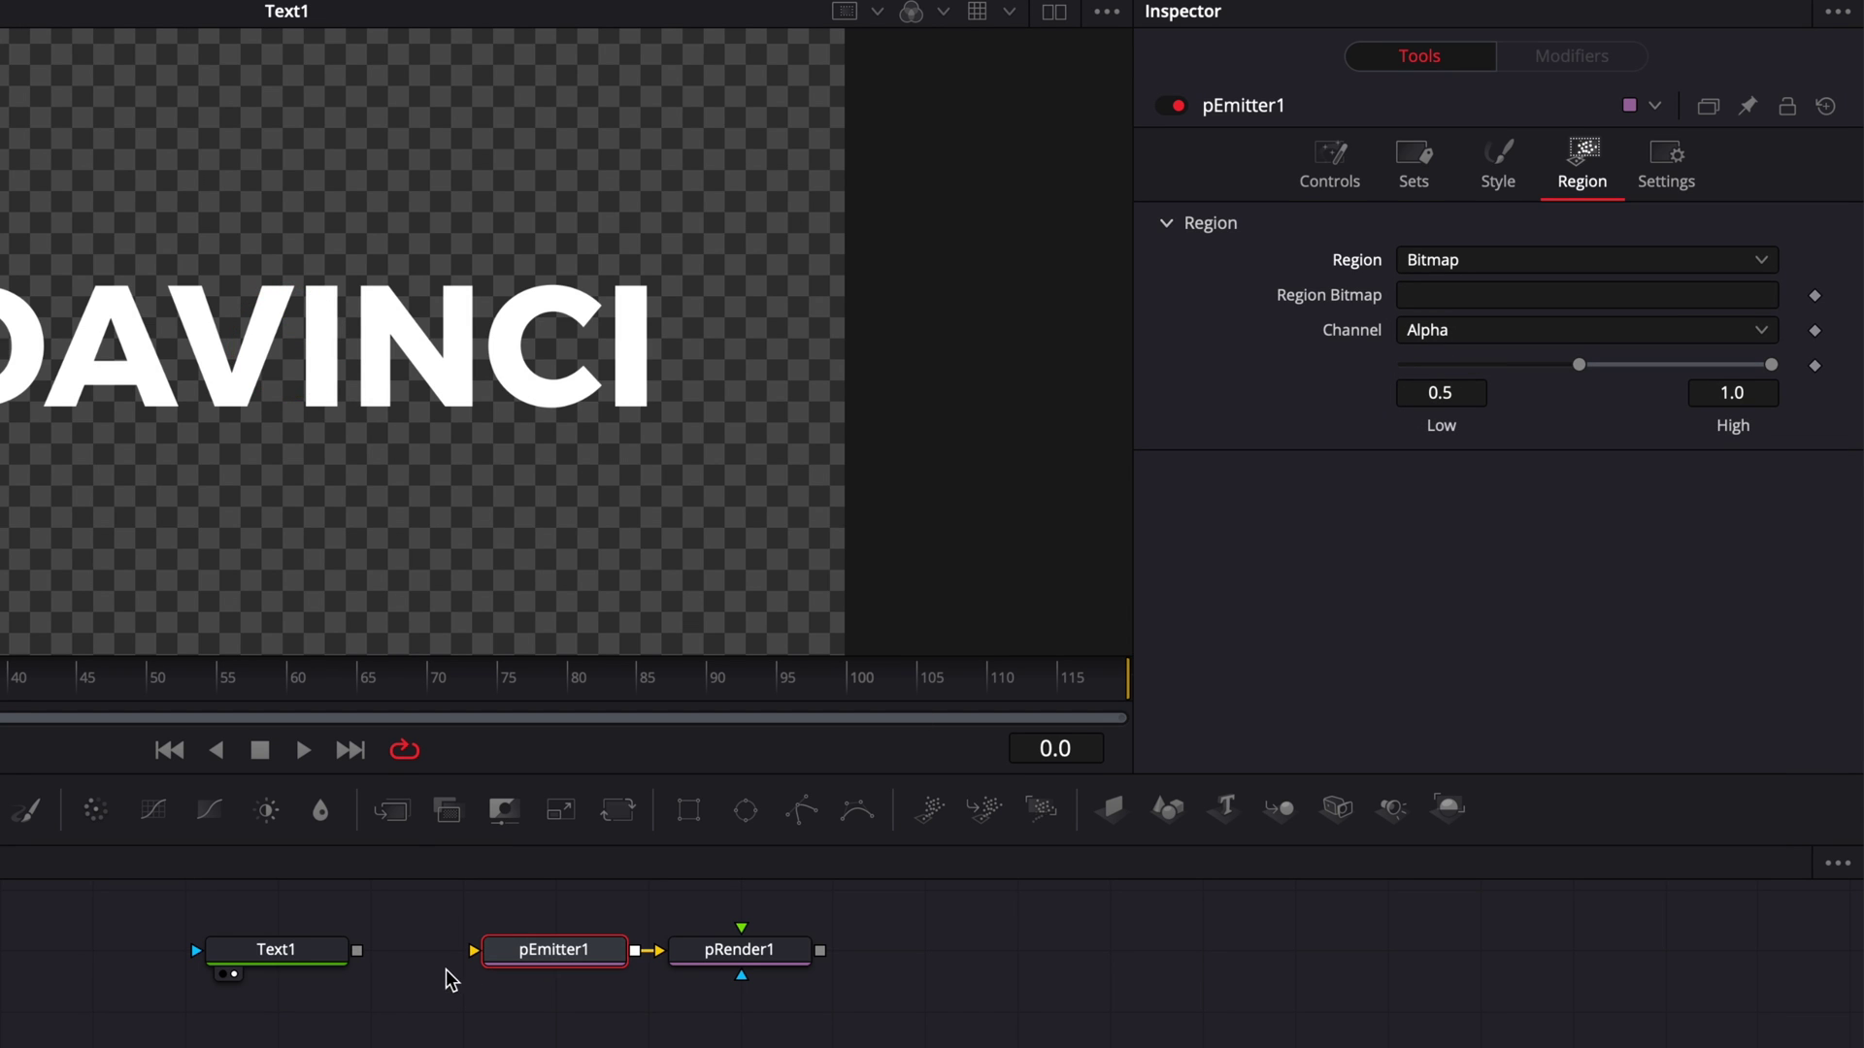
mouse_move(505, 978)
drag(354, 952, 481, 951)
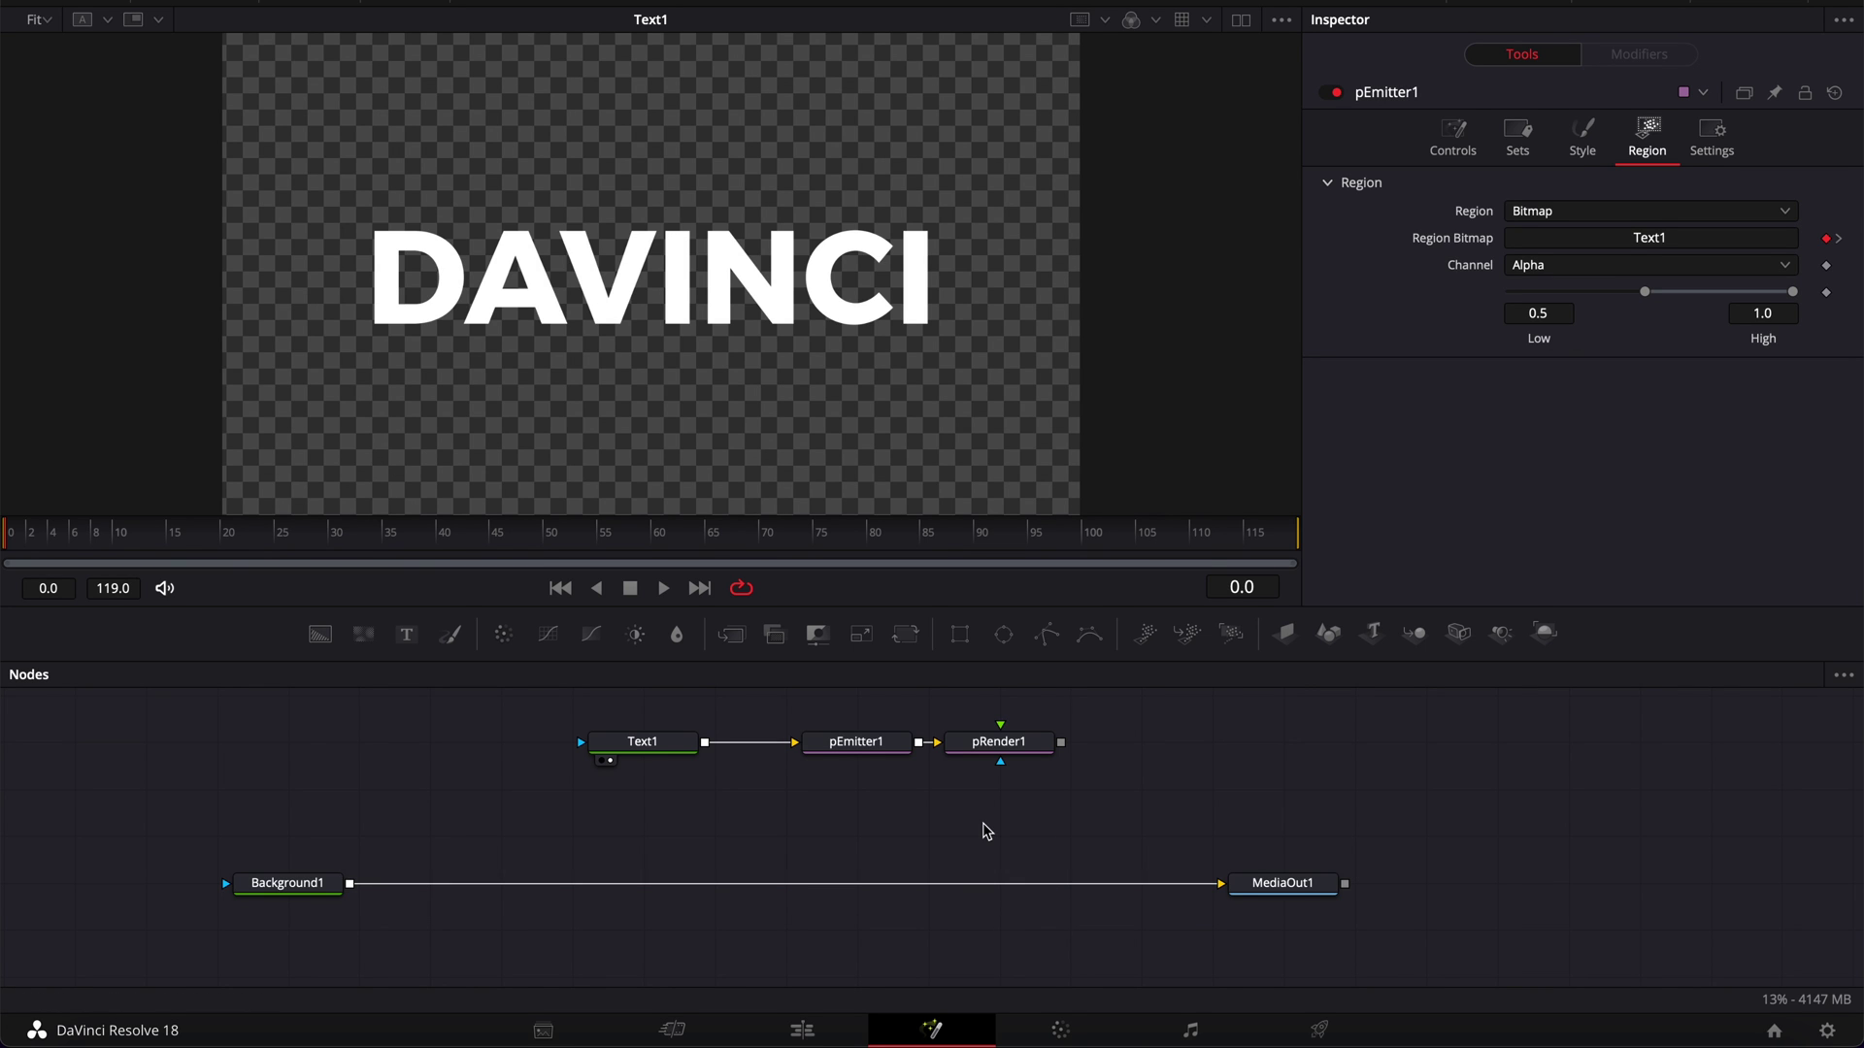
Add a Dissolve node to the graph via tool search
key(shift+space)
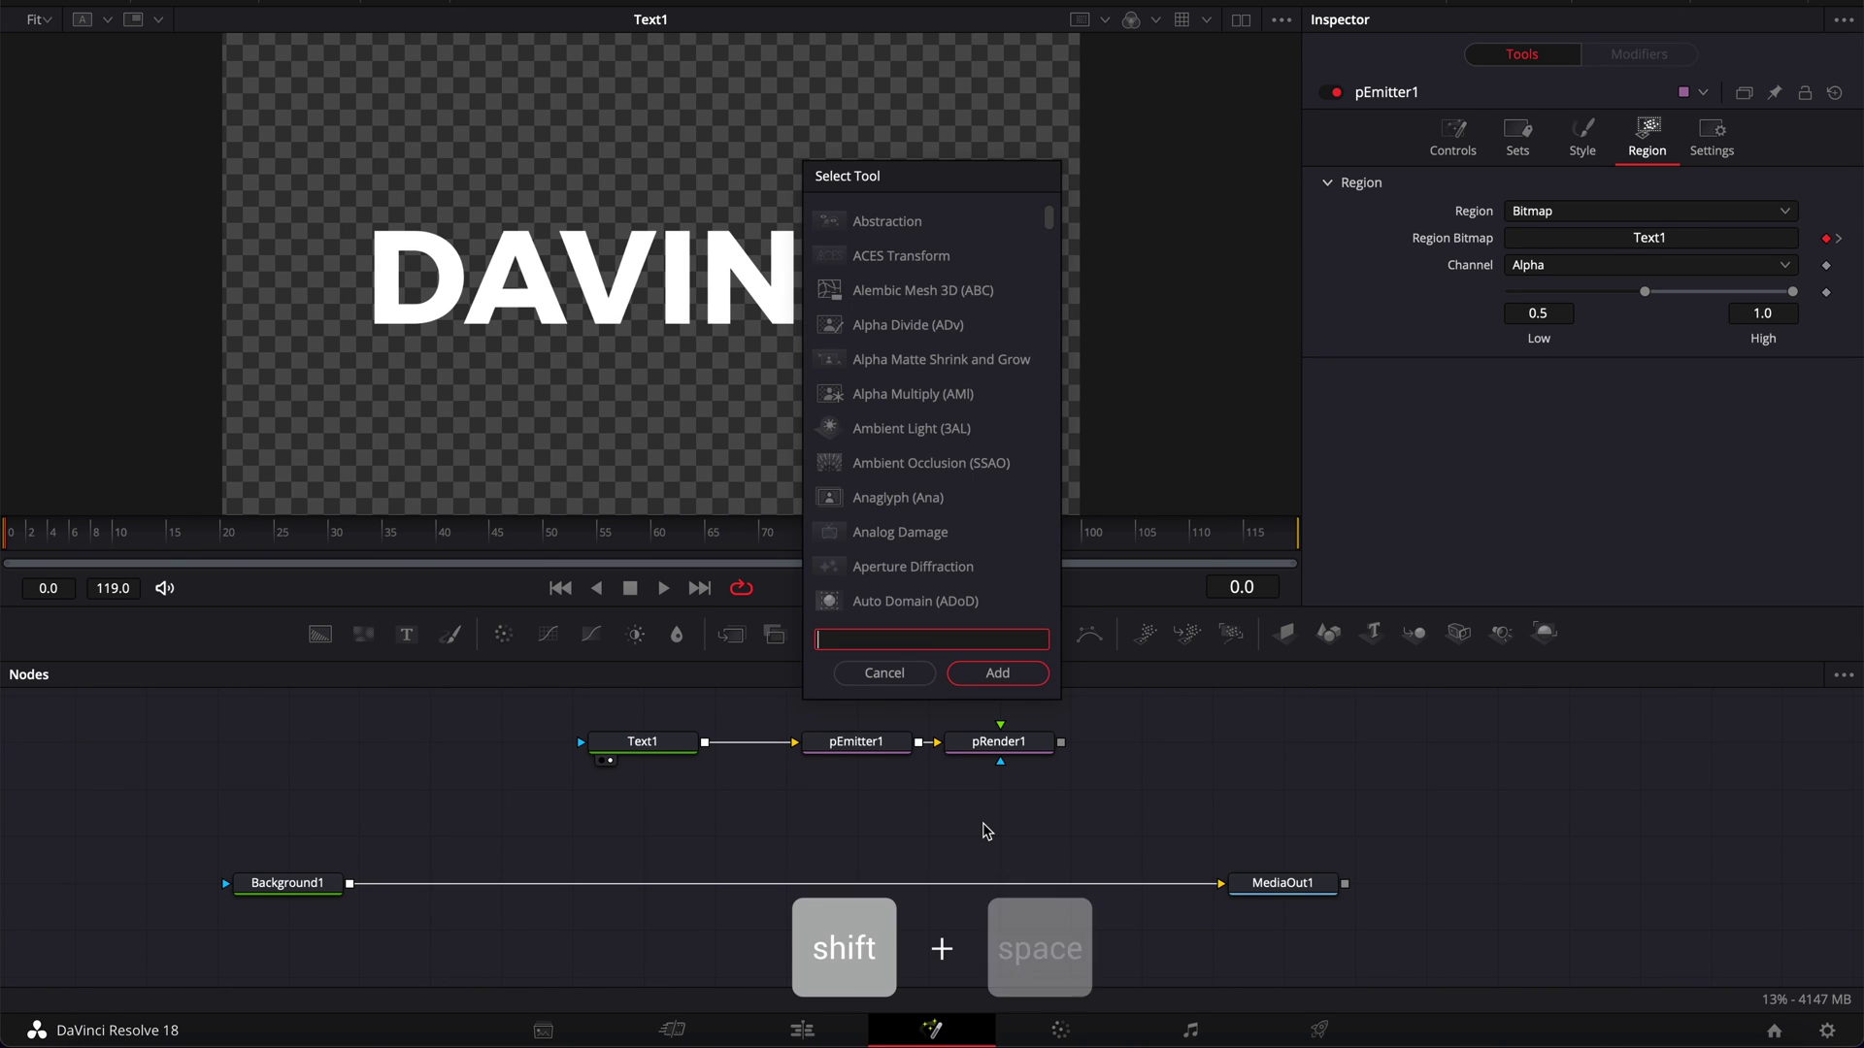
text(diss)
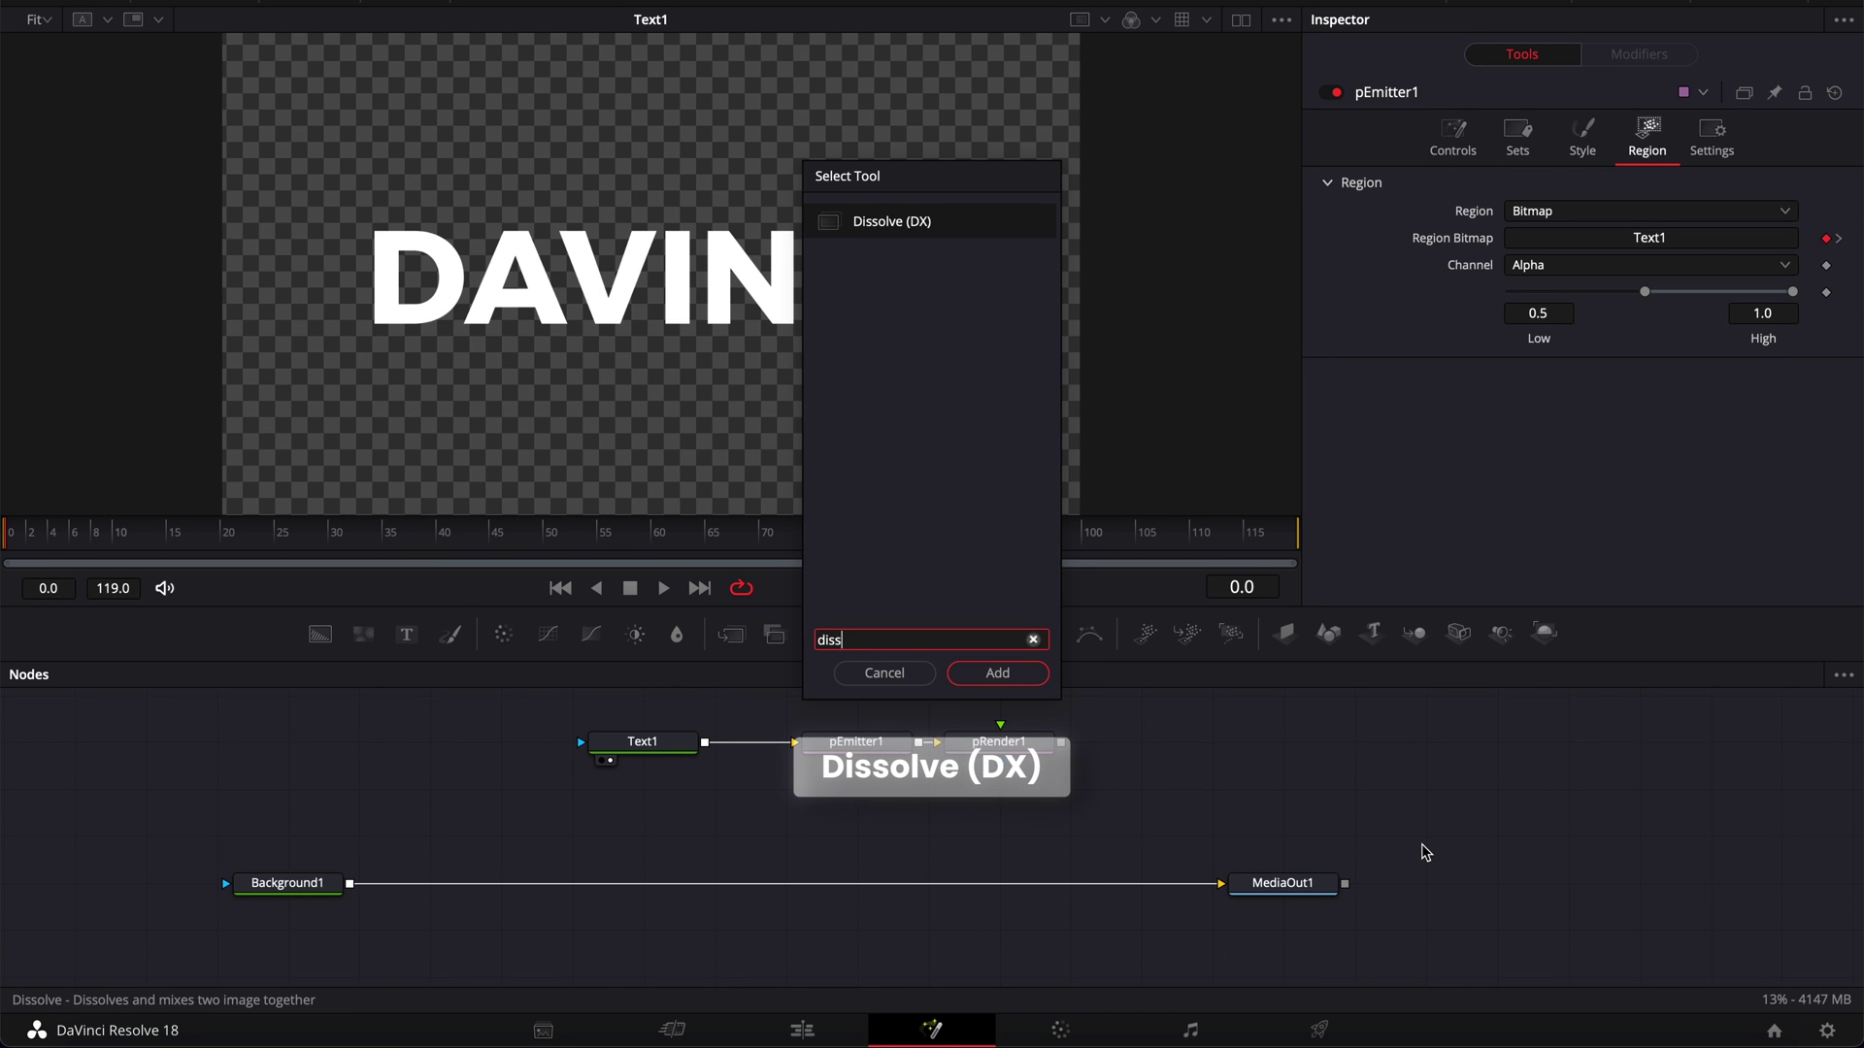
key(Return)
Wire Background1 and pRender1 into Dissolve1, feed it to MediaOut1, and preview the output
drag(1220, 883, 1222, 808)
drag(1361, 692, 973, 765)
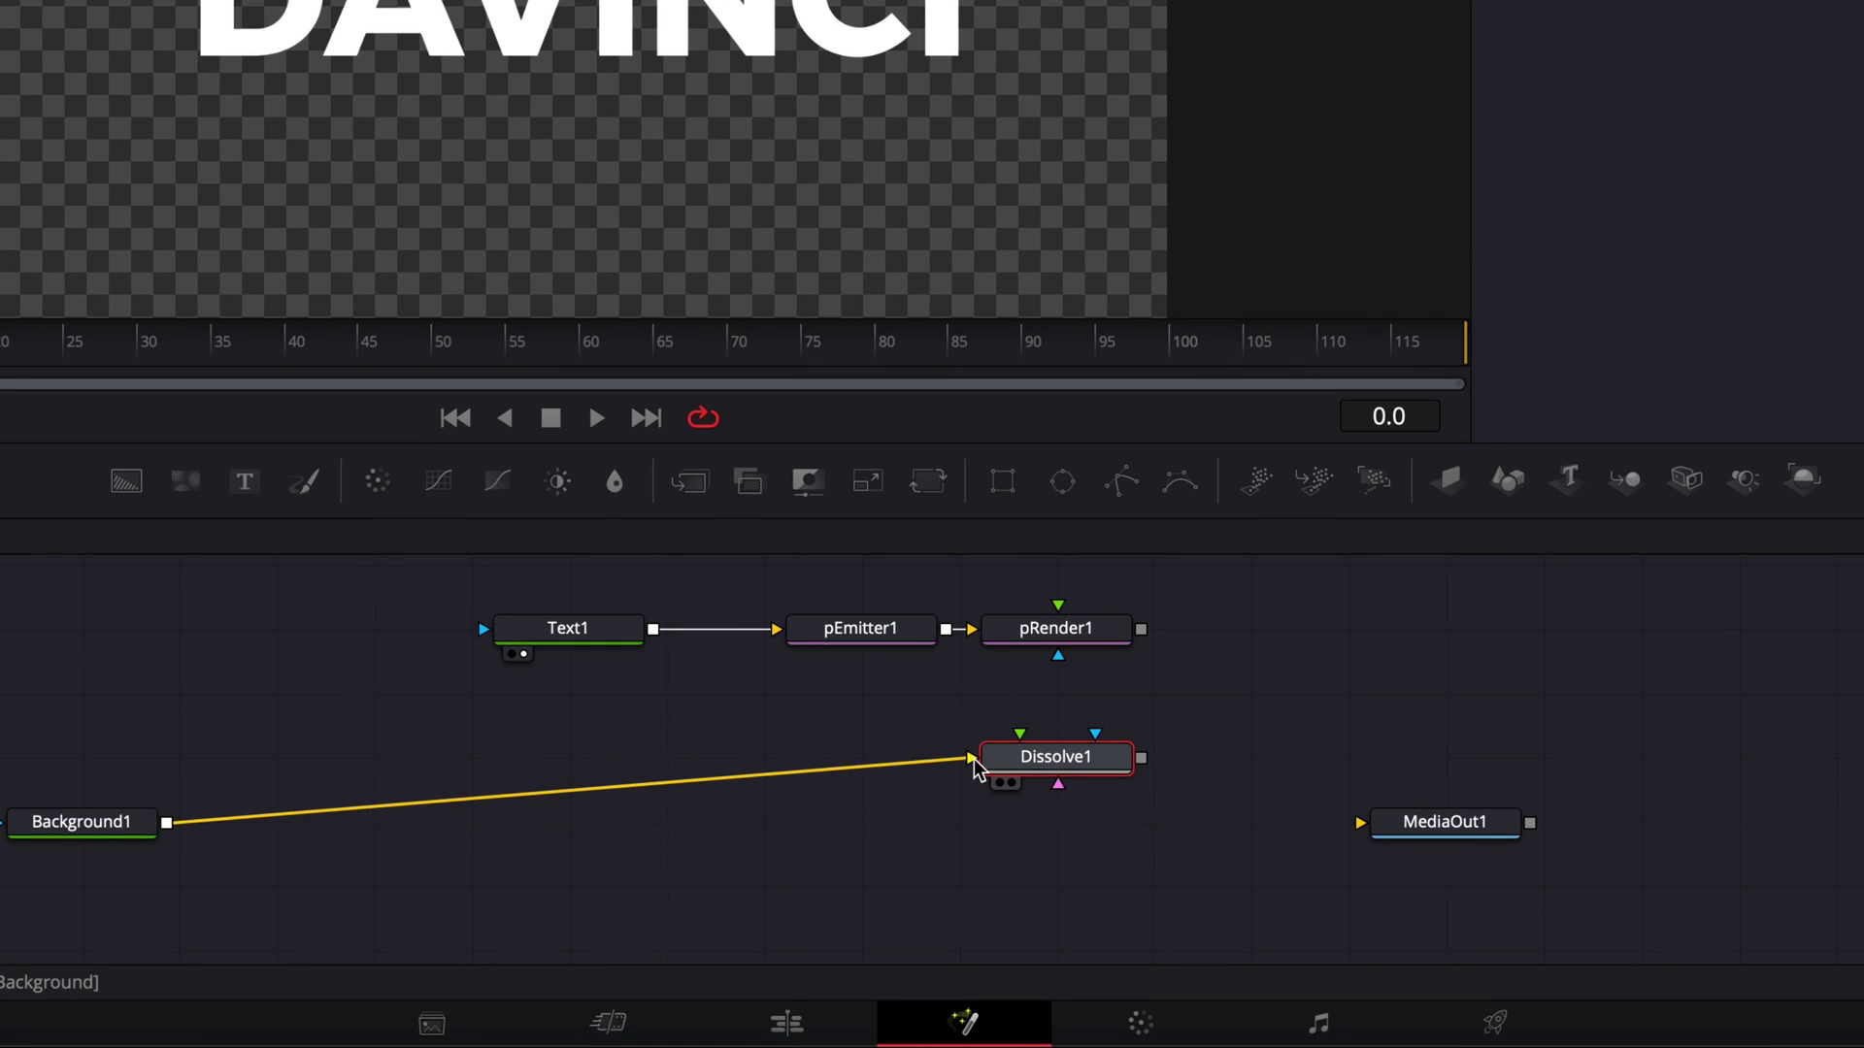
drag(1143, 767, 1368, 830)
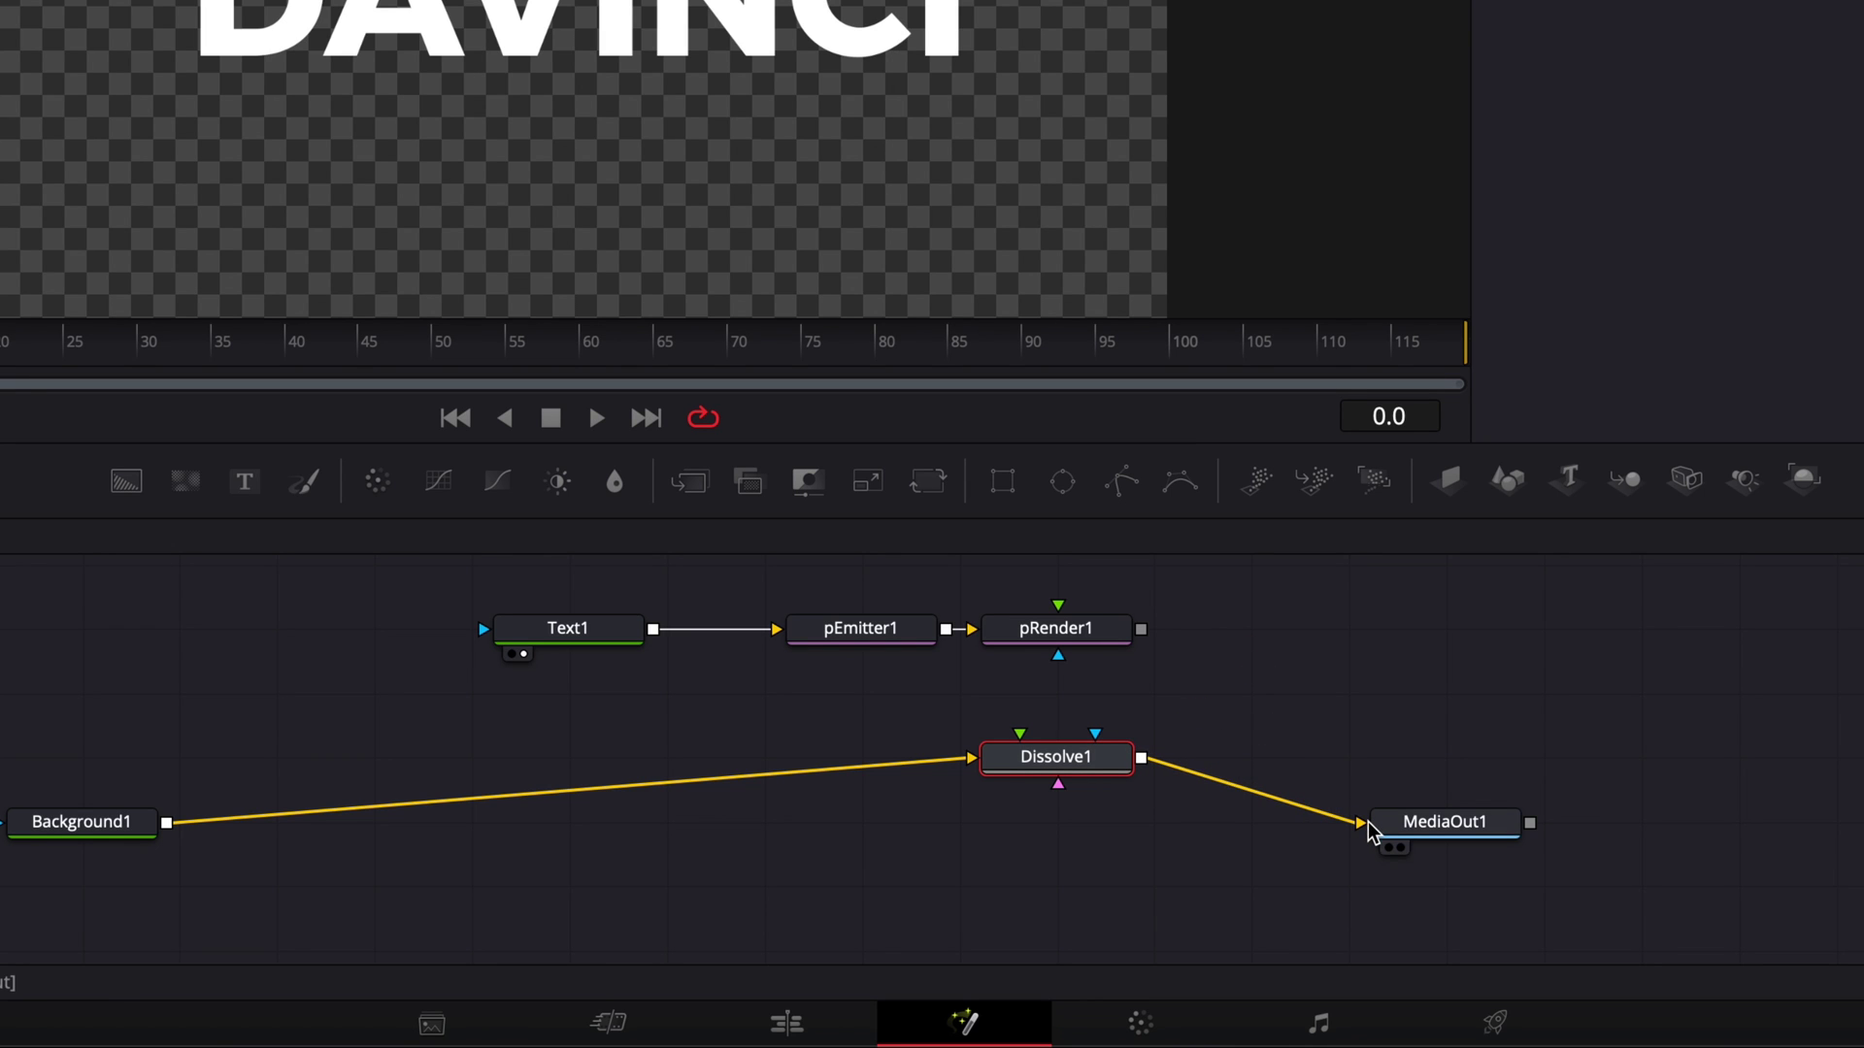
drag(1143, 630, 1029, 800)
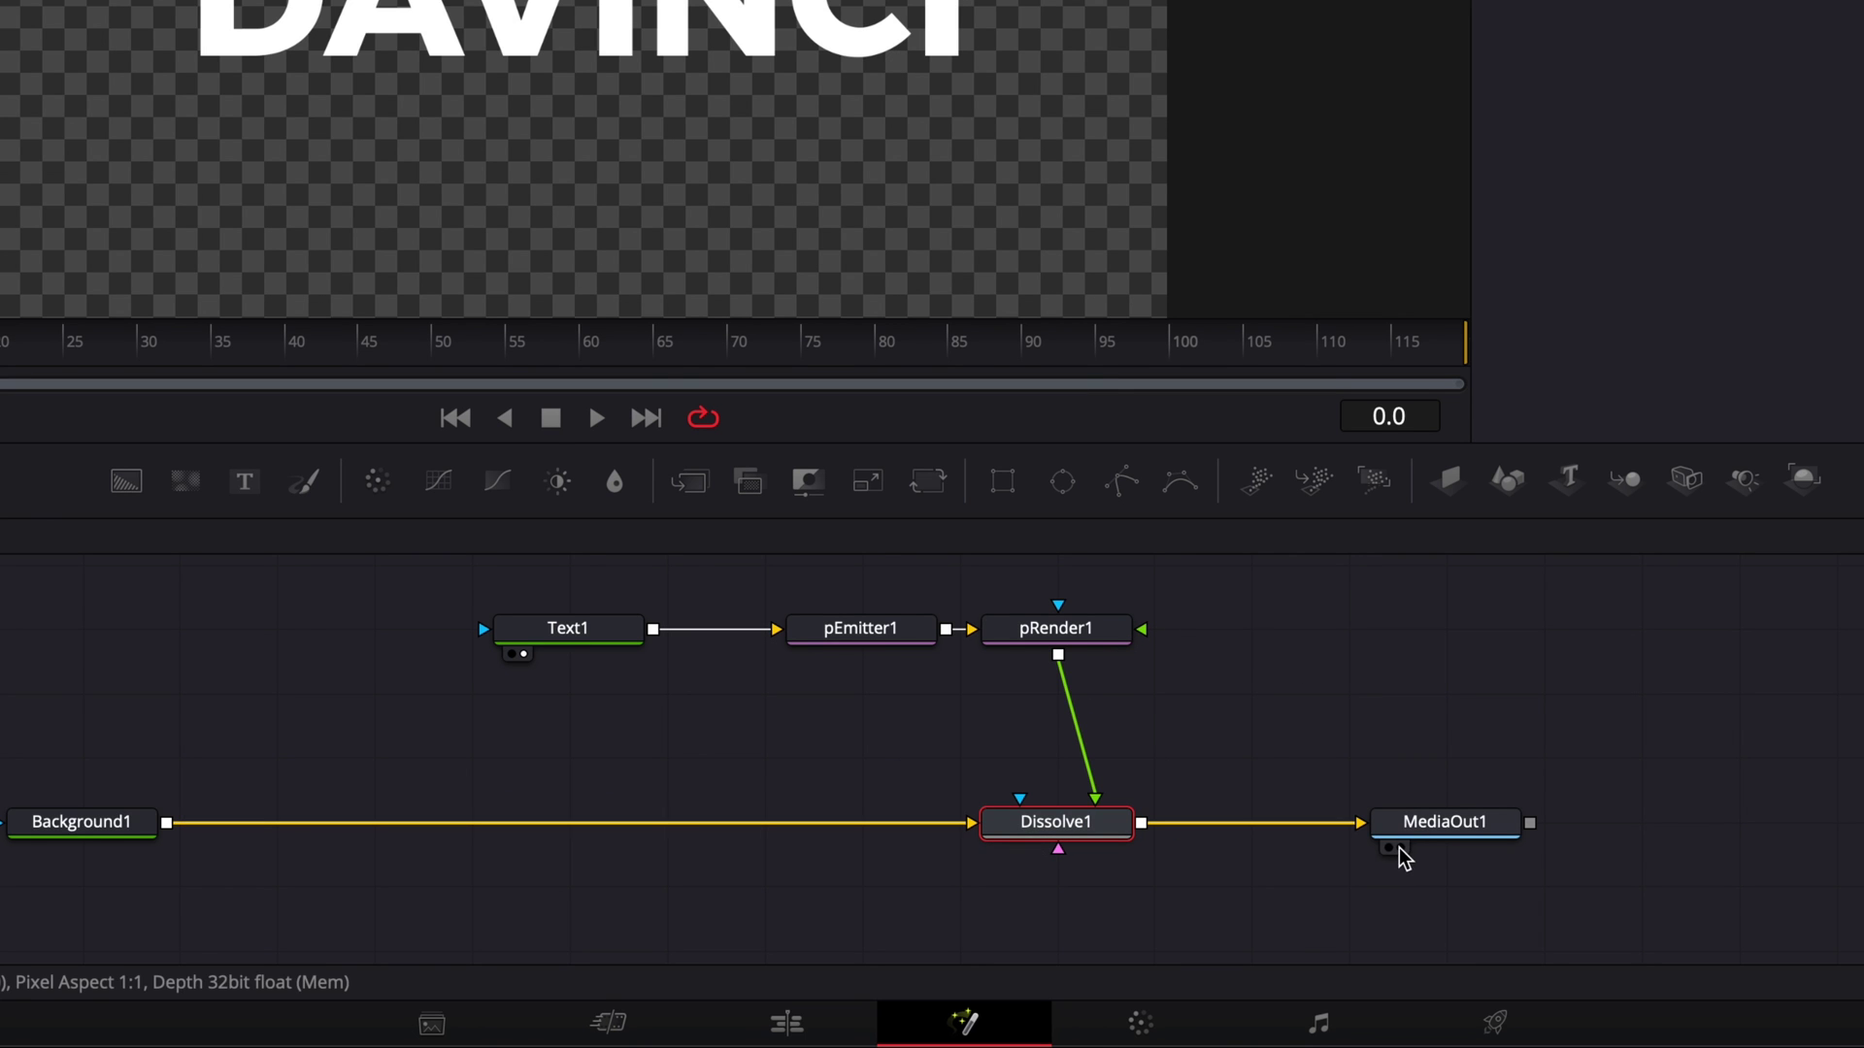
click(1394, 847)
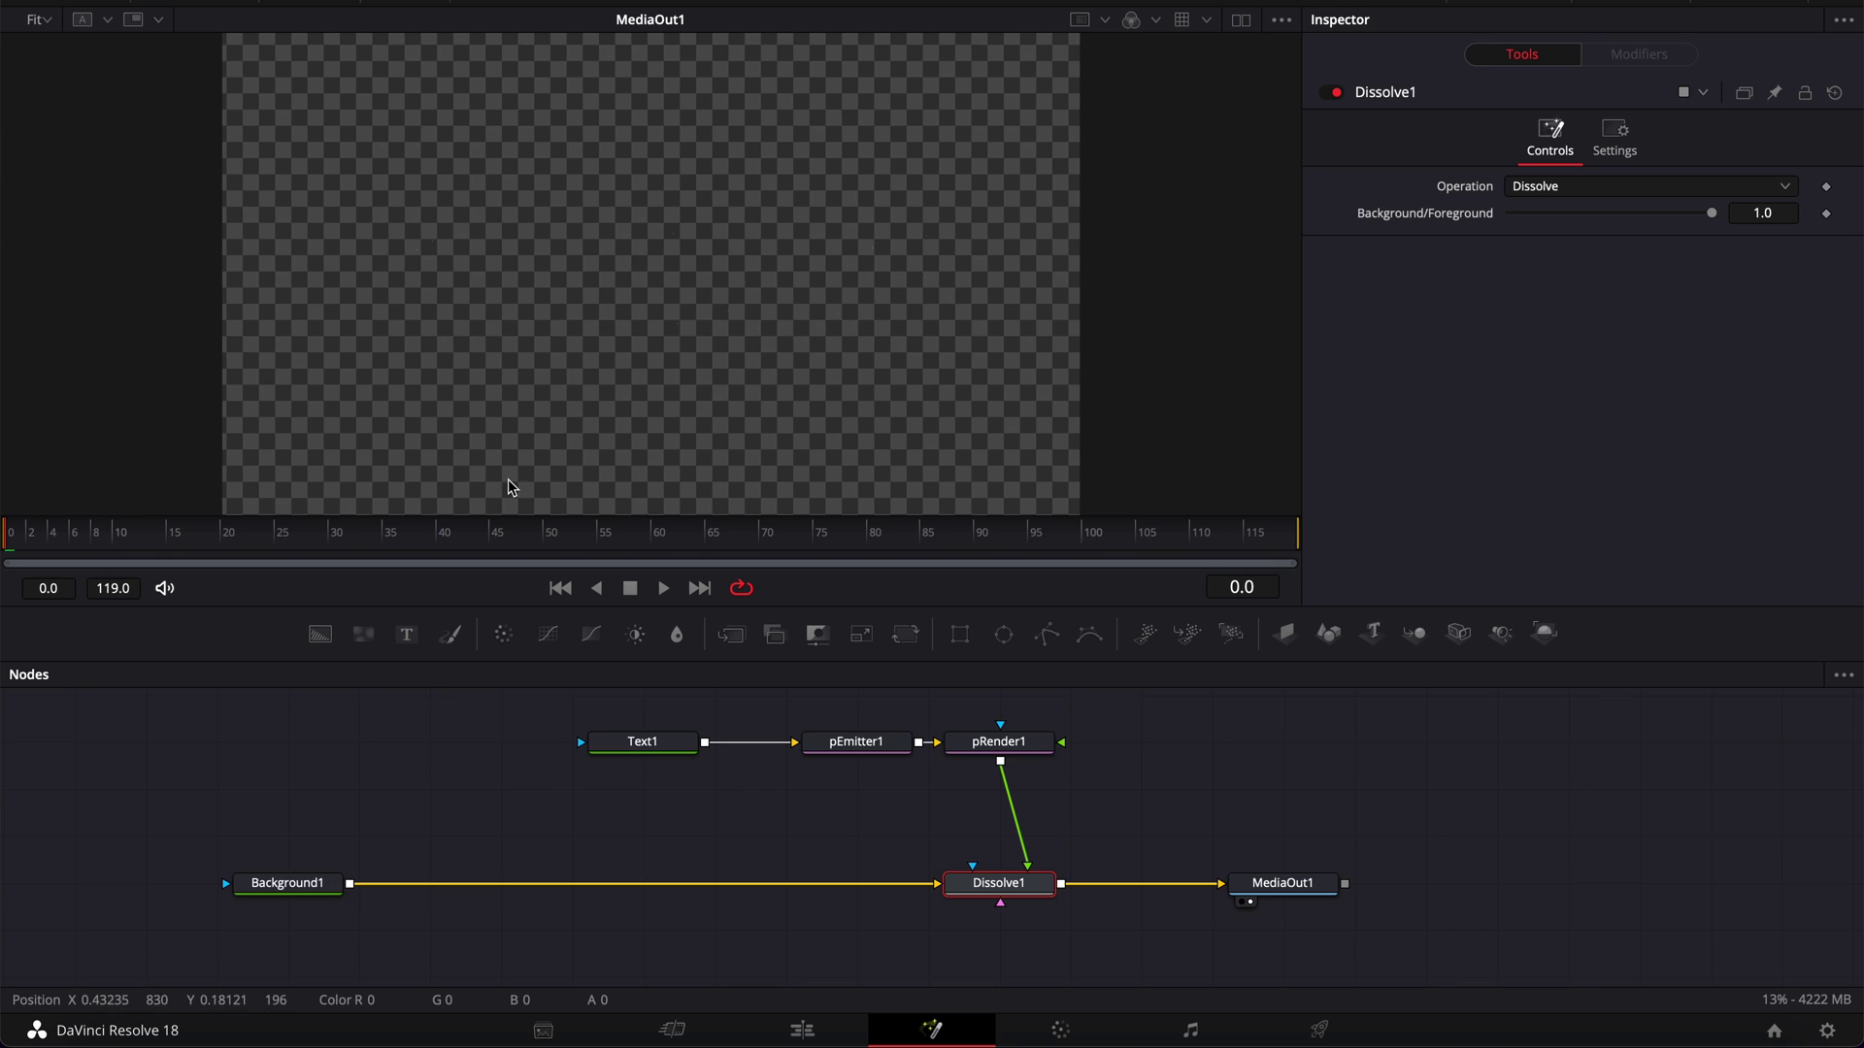
drag(528, 537, 394, 540)
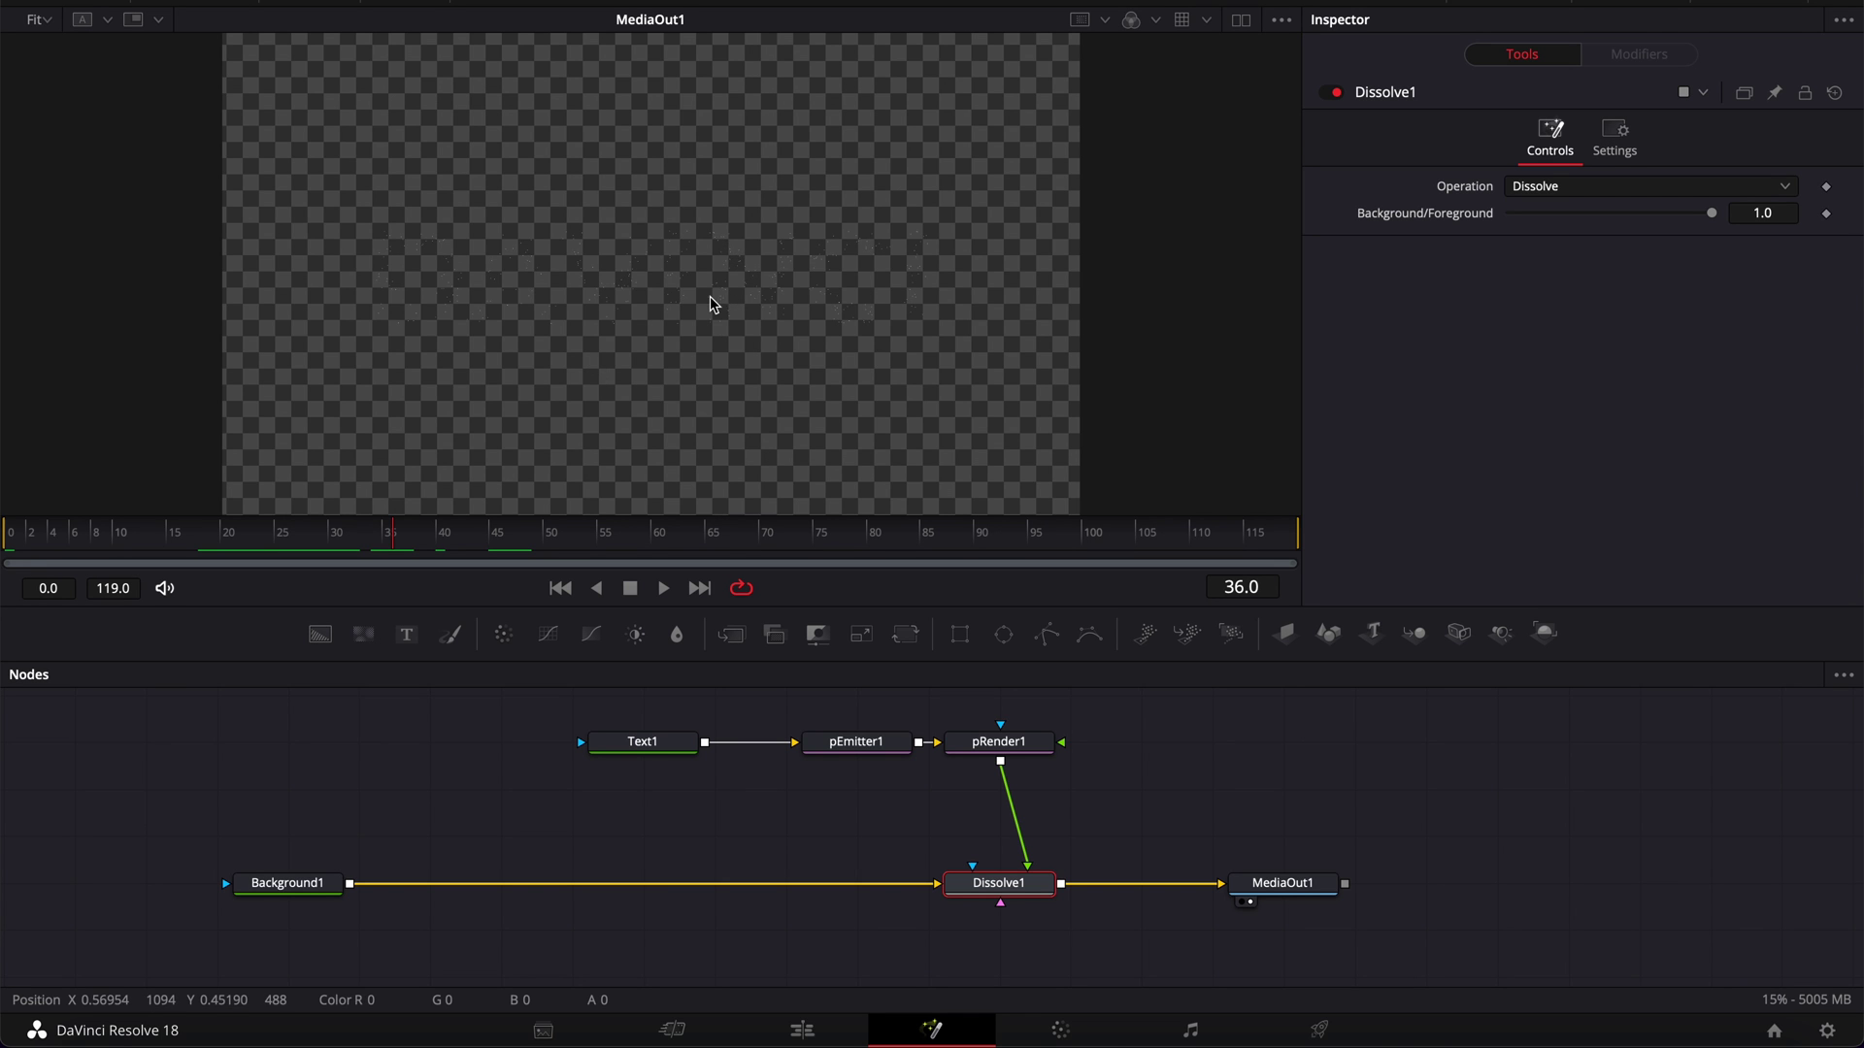
Raise pEmitter1's particle Number to 2000 so DAVINCI forms densely from particles
click(851, 743)
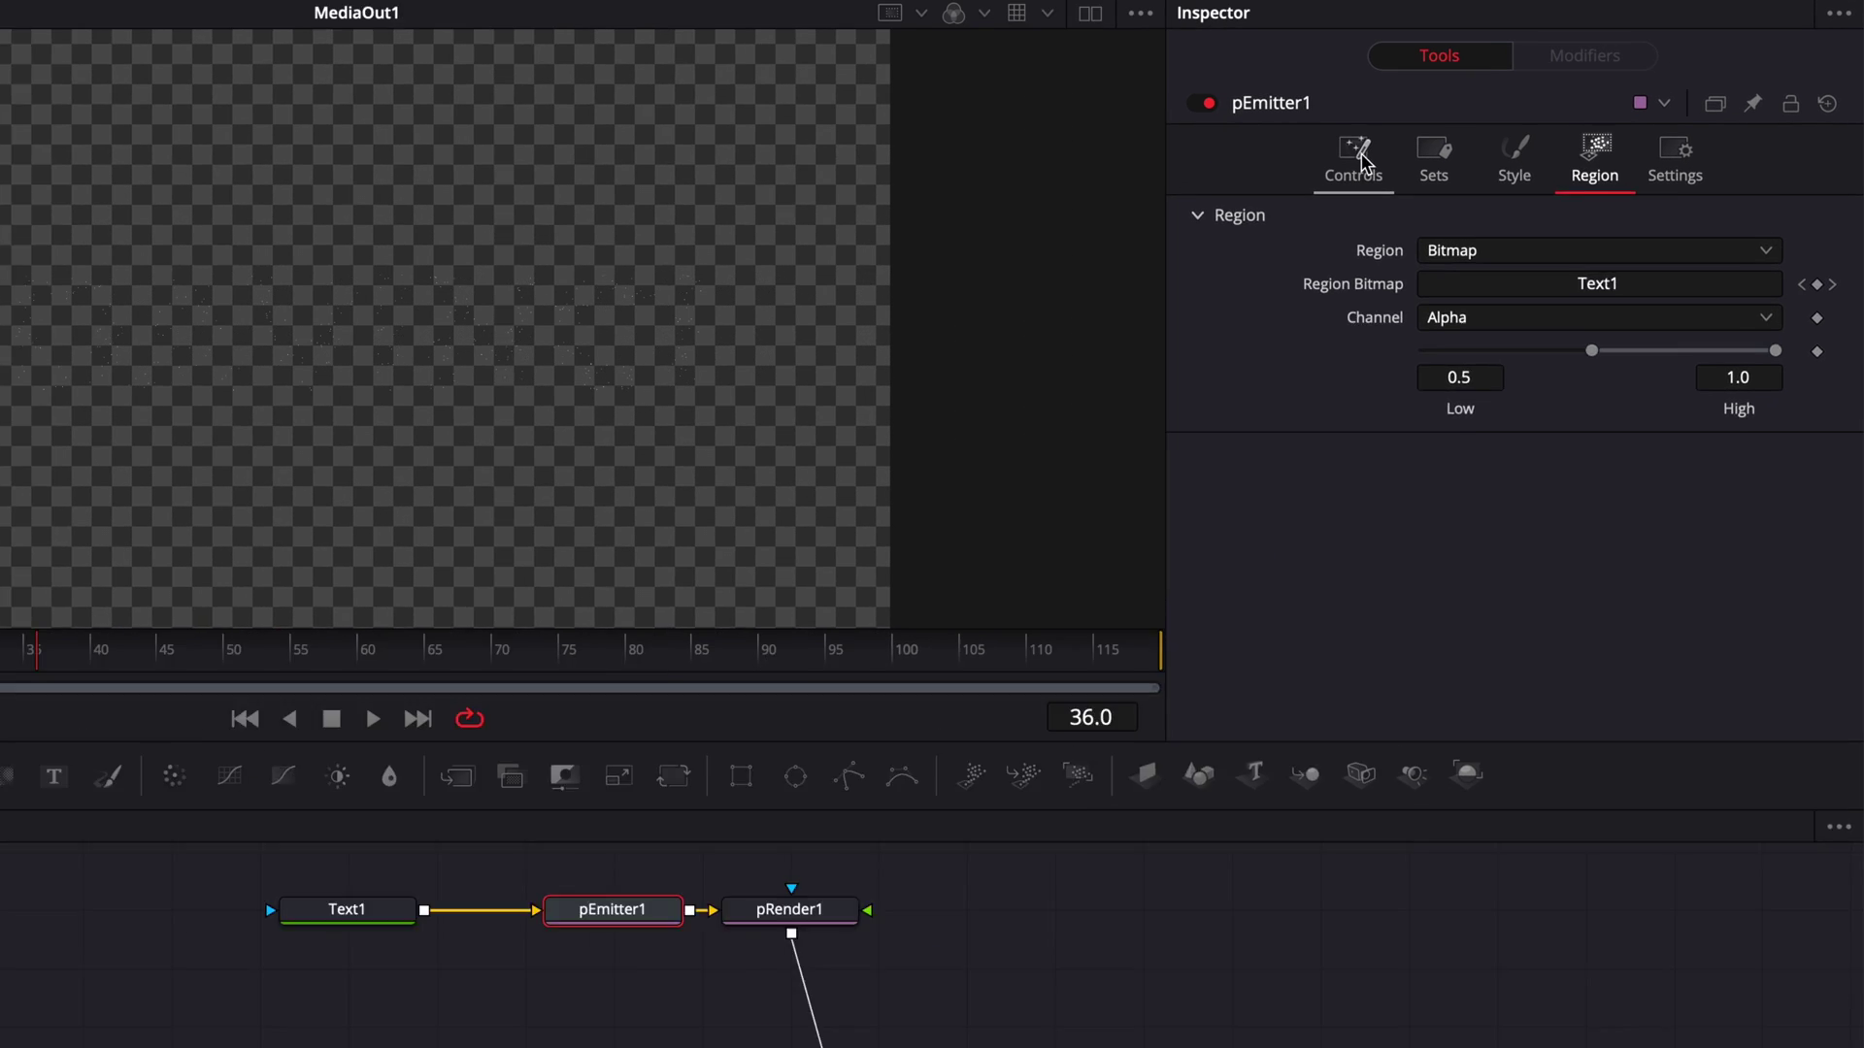
click(1453, 136)
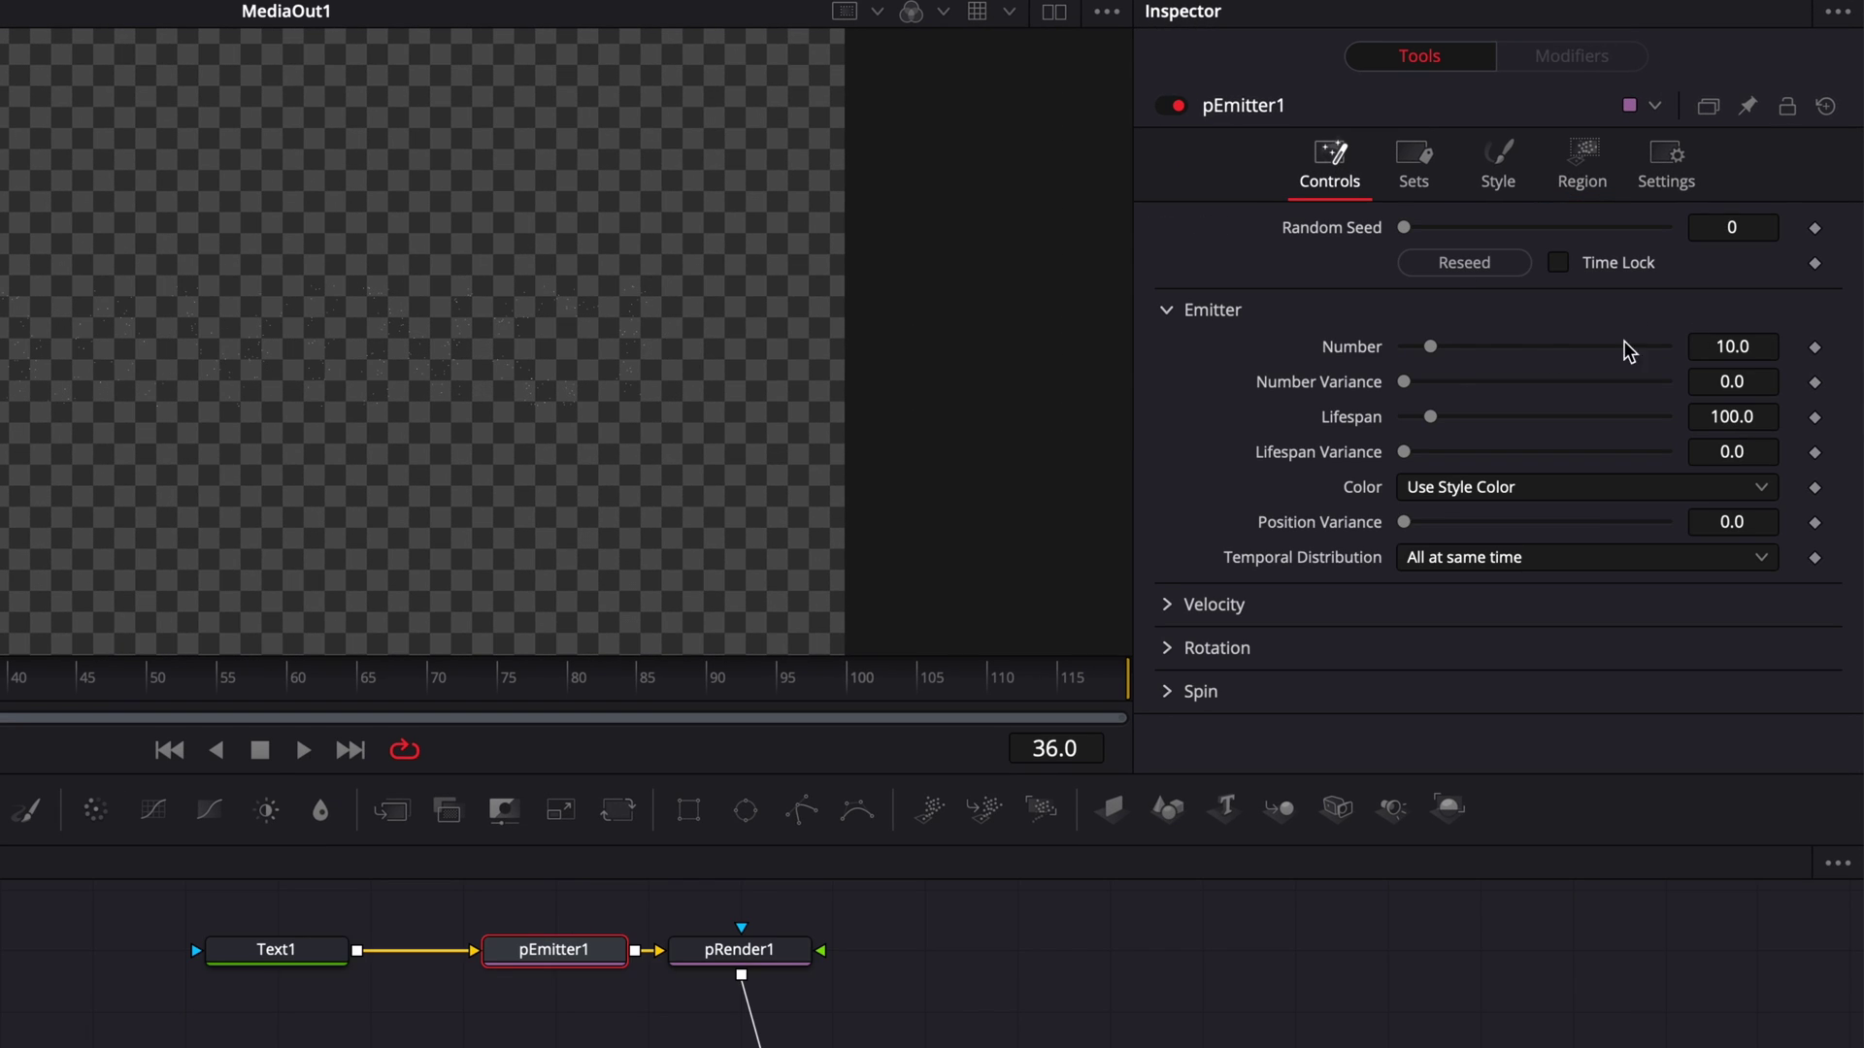
click(1748, 347)
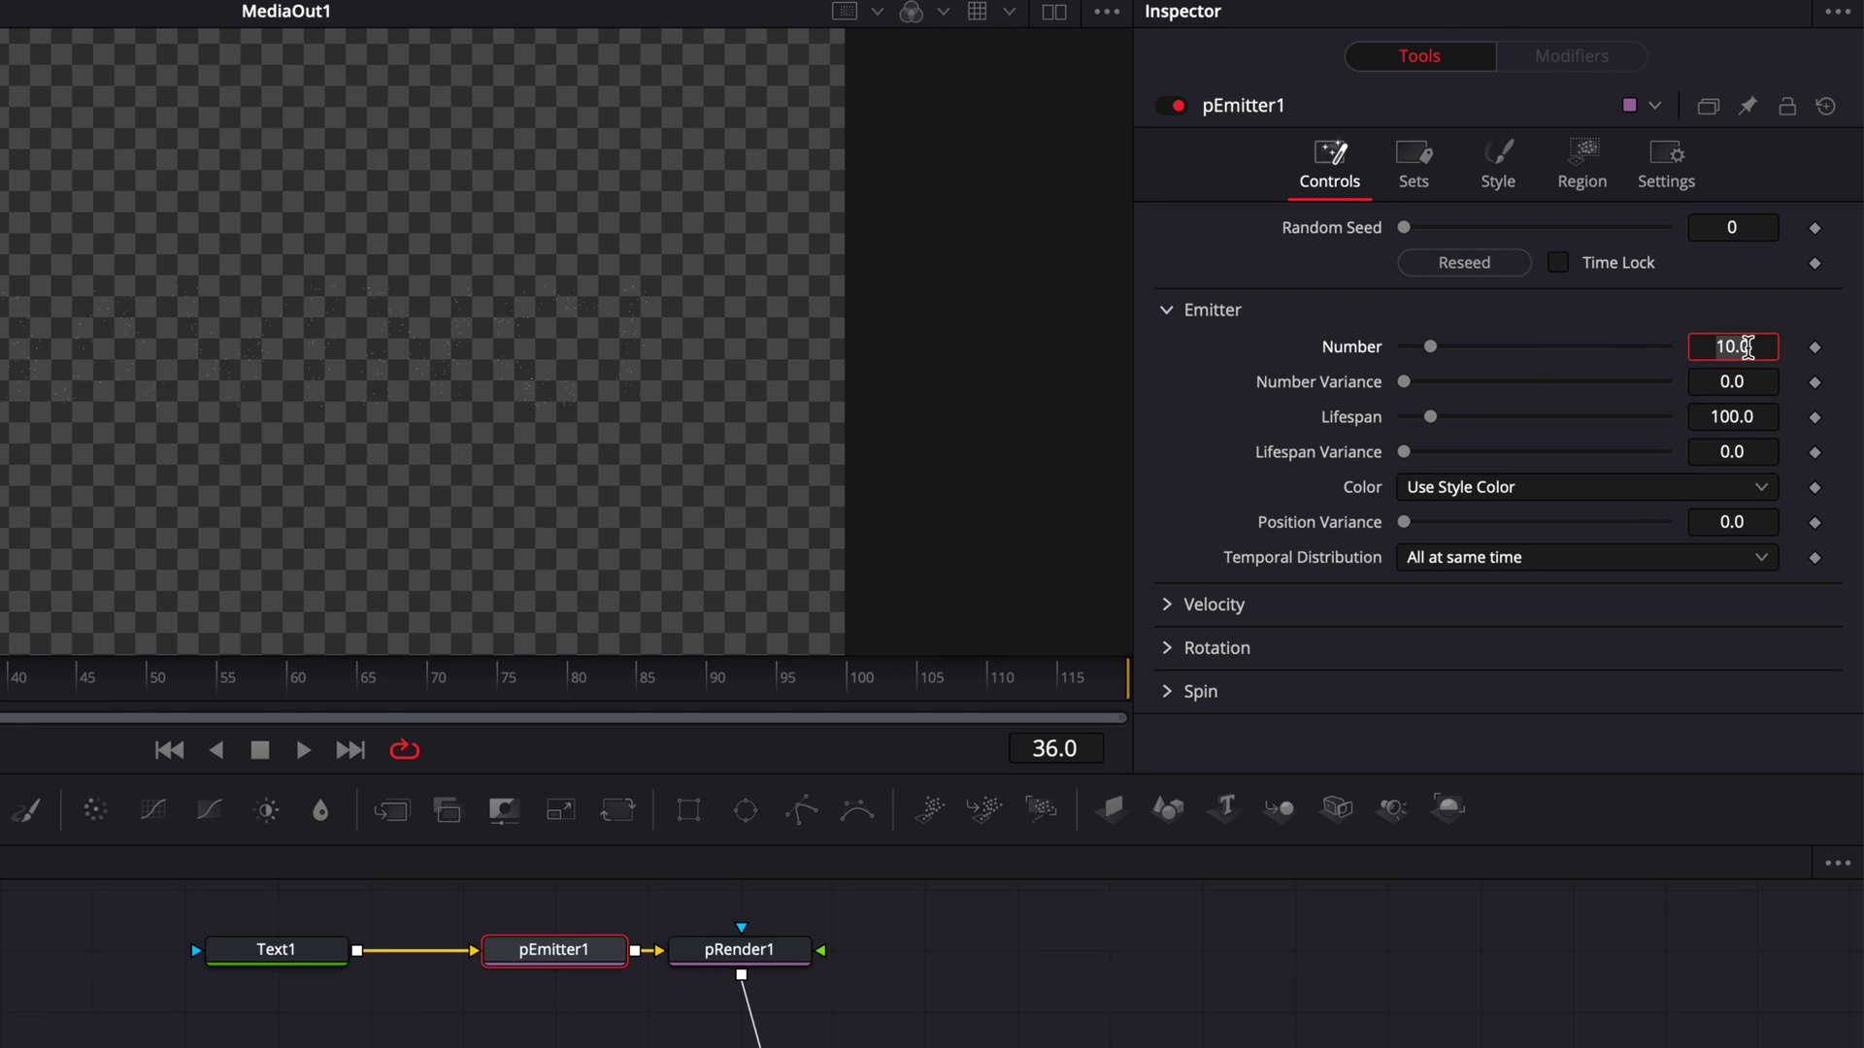
text(2000)
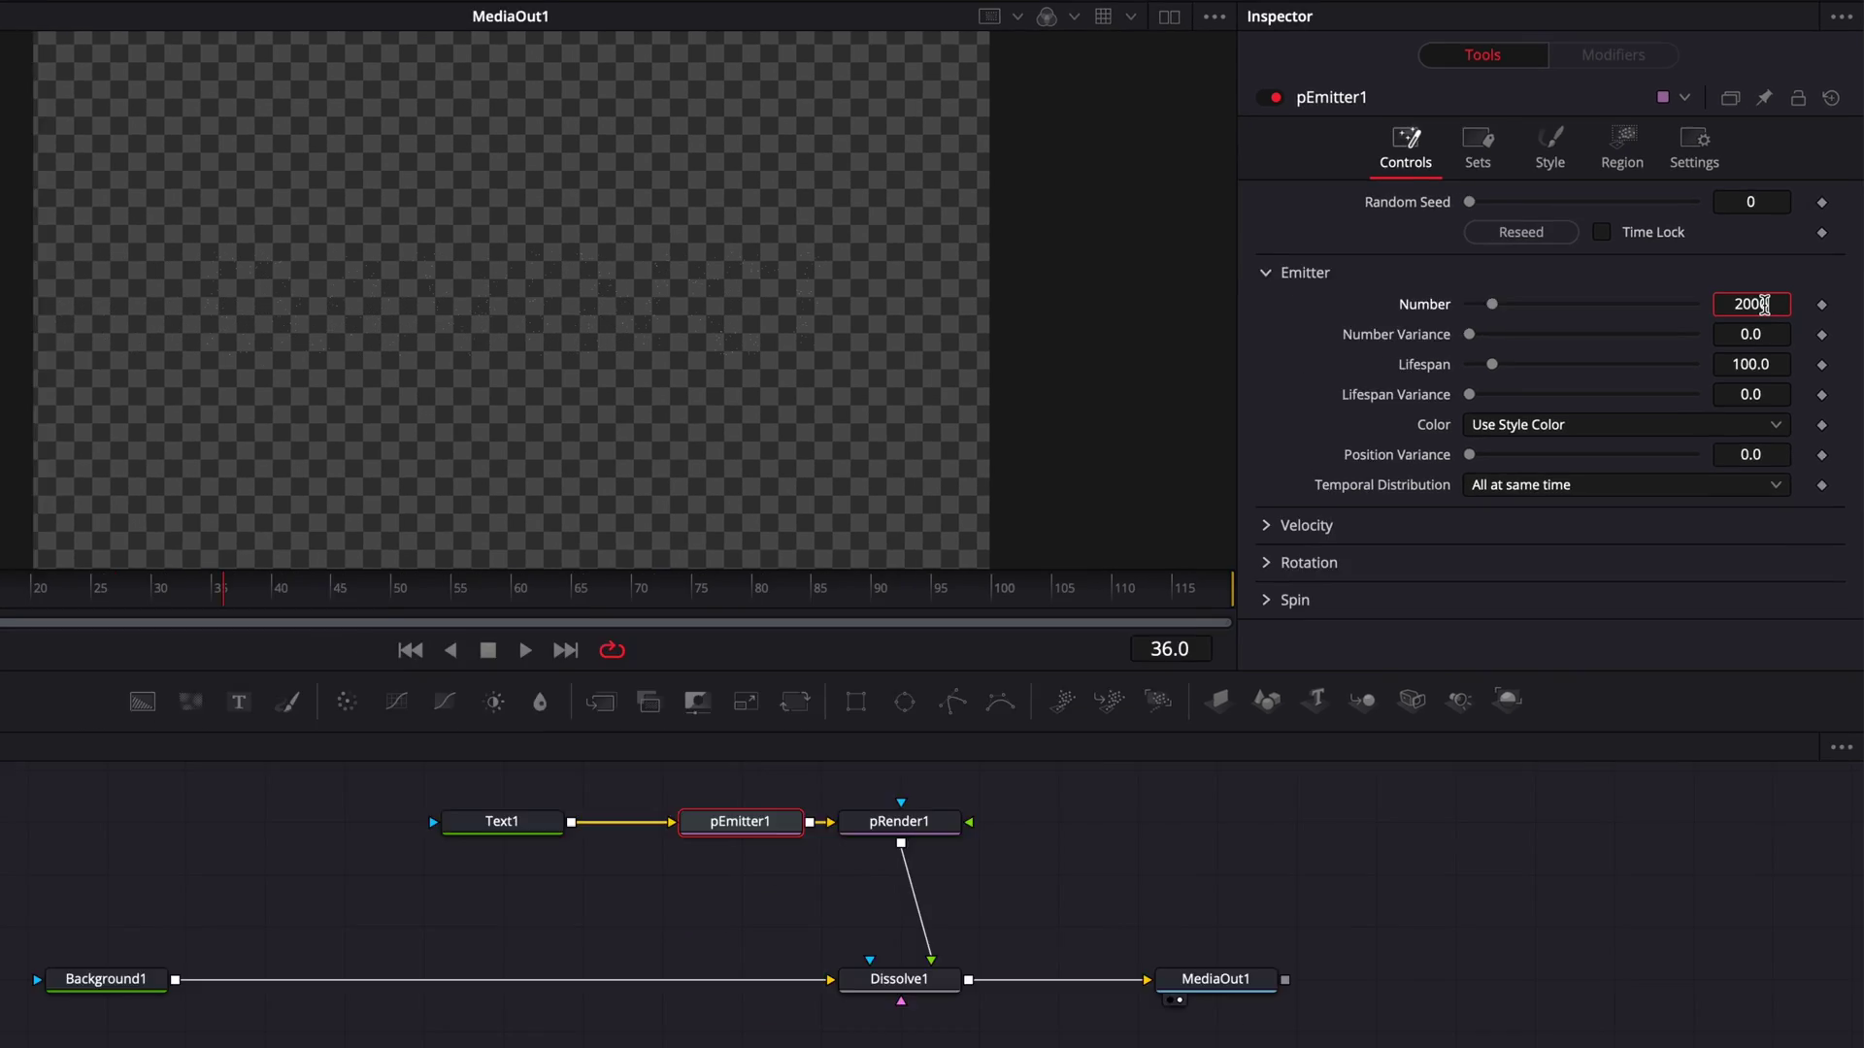
key(Tab)
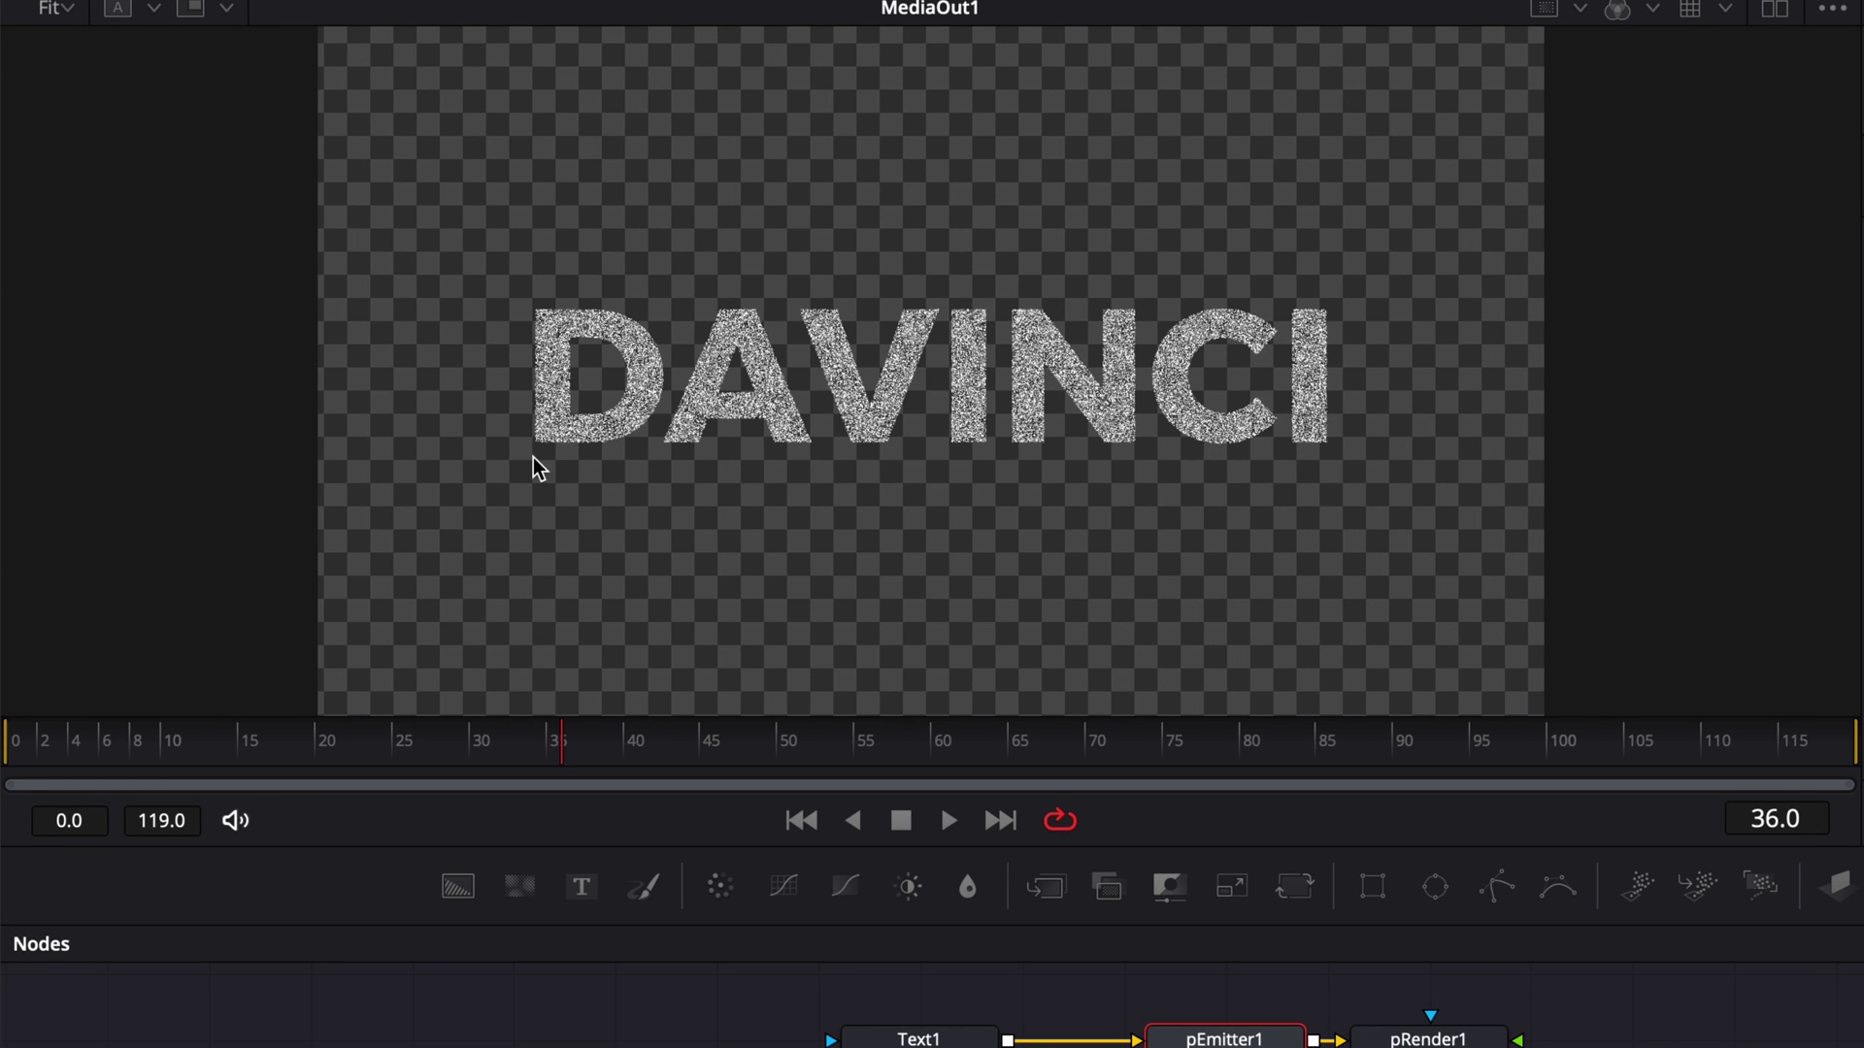
click(918, 1038)
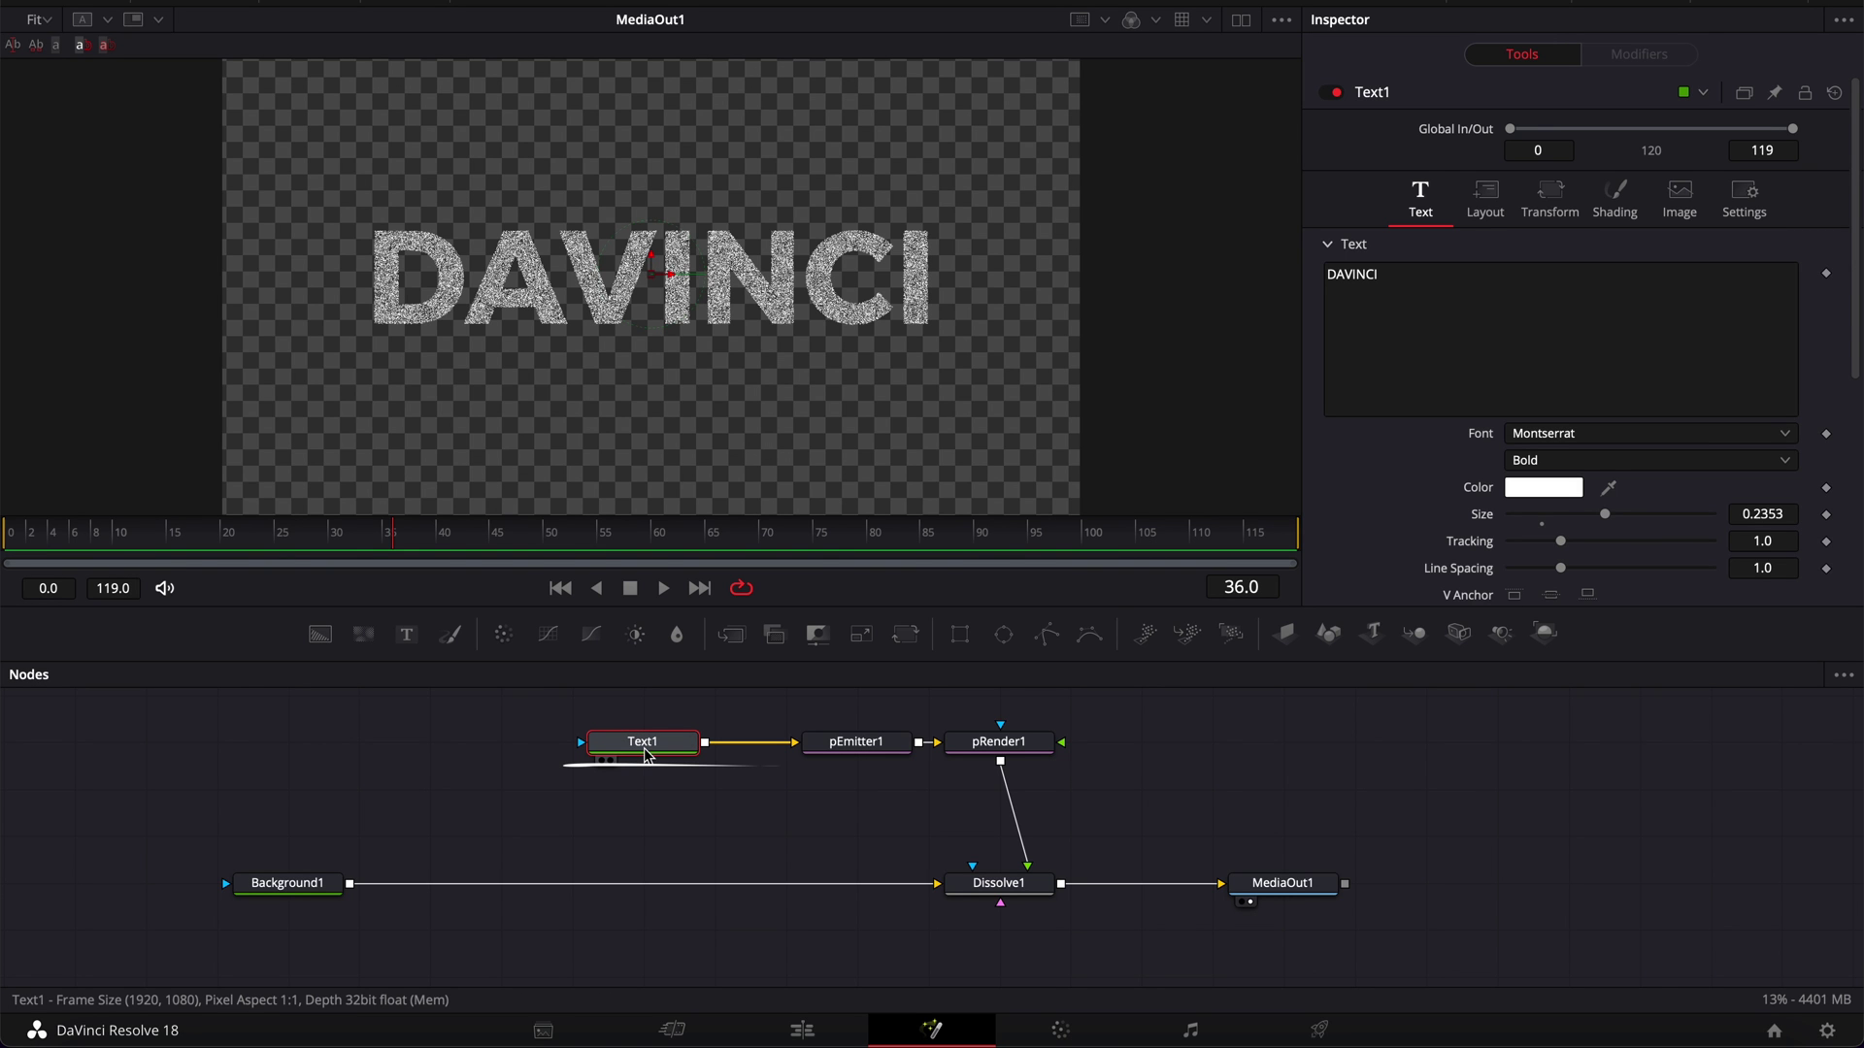
Paste an instance of Text1 and merge it over Background1 through Merge2 into Dissolve1
mouse_move(647, 754)
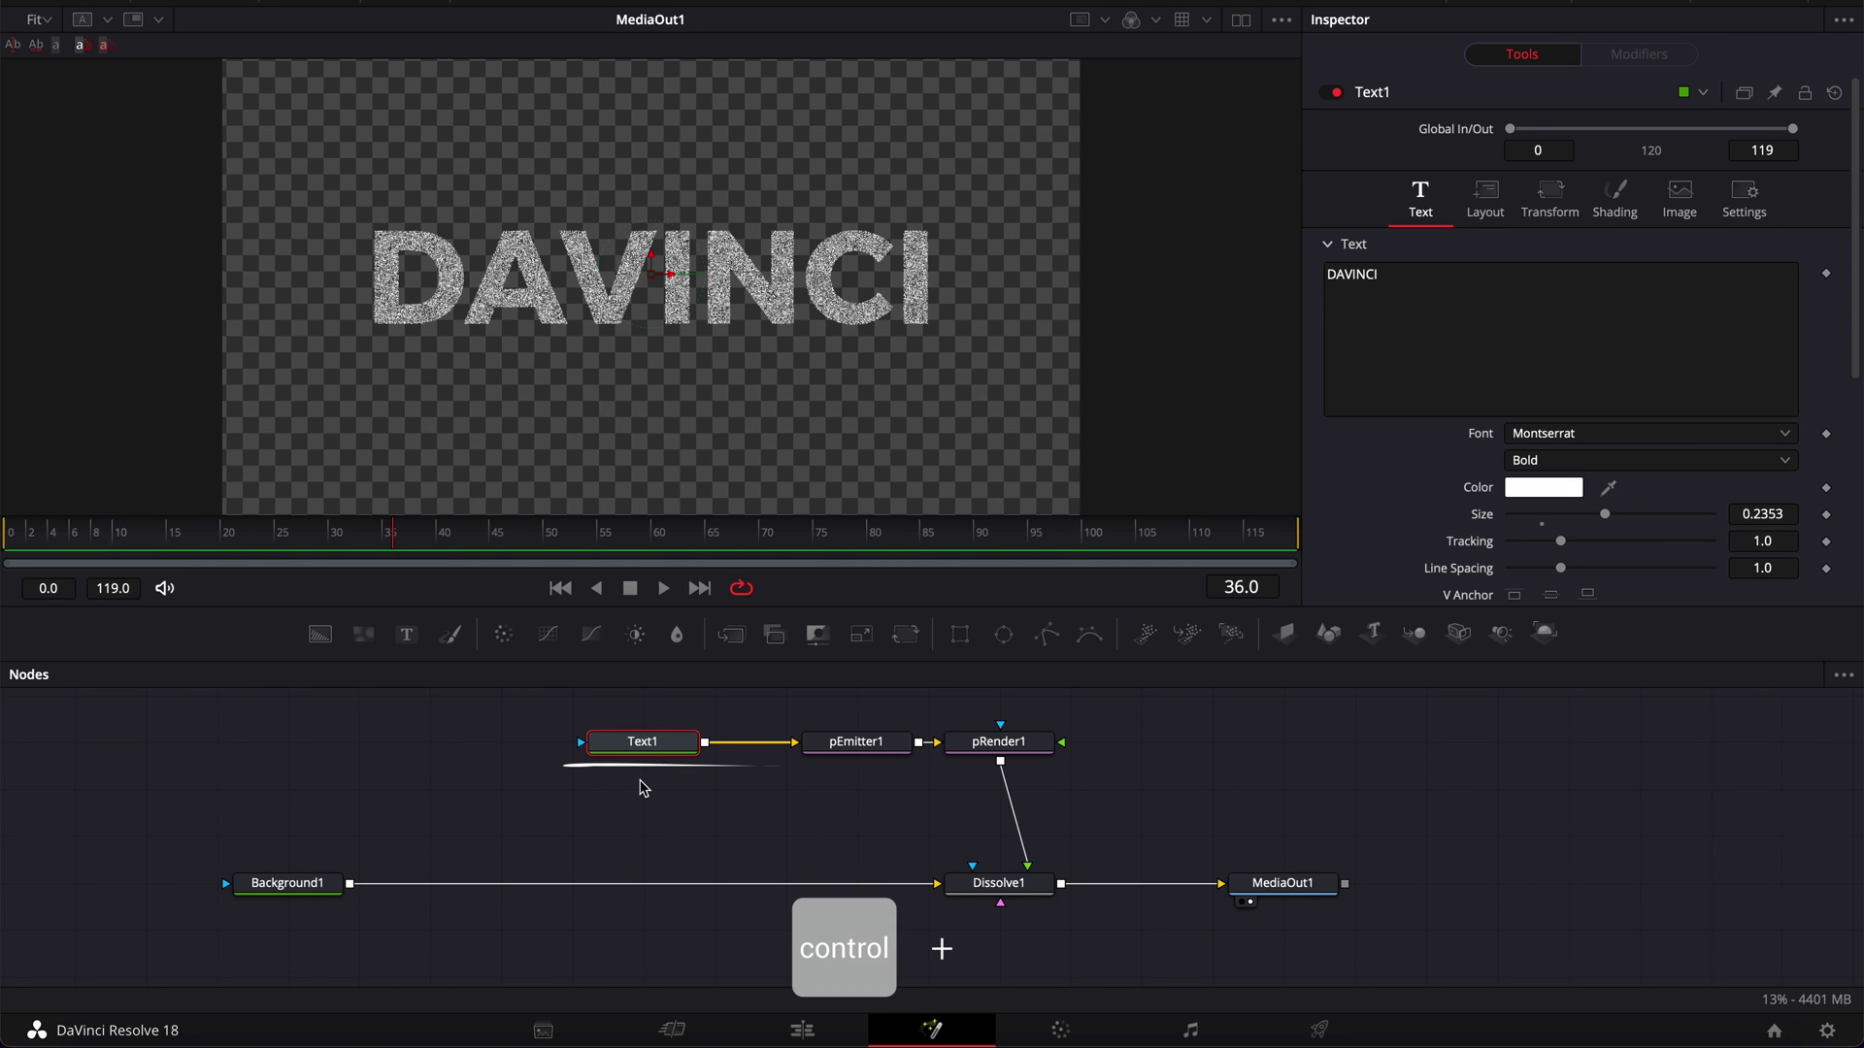
ctrl+click(641, 786)
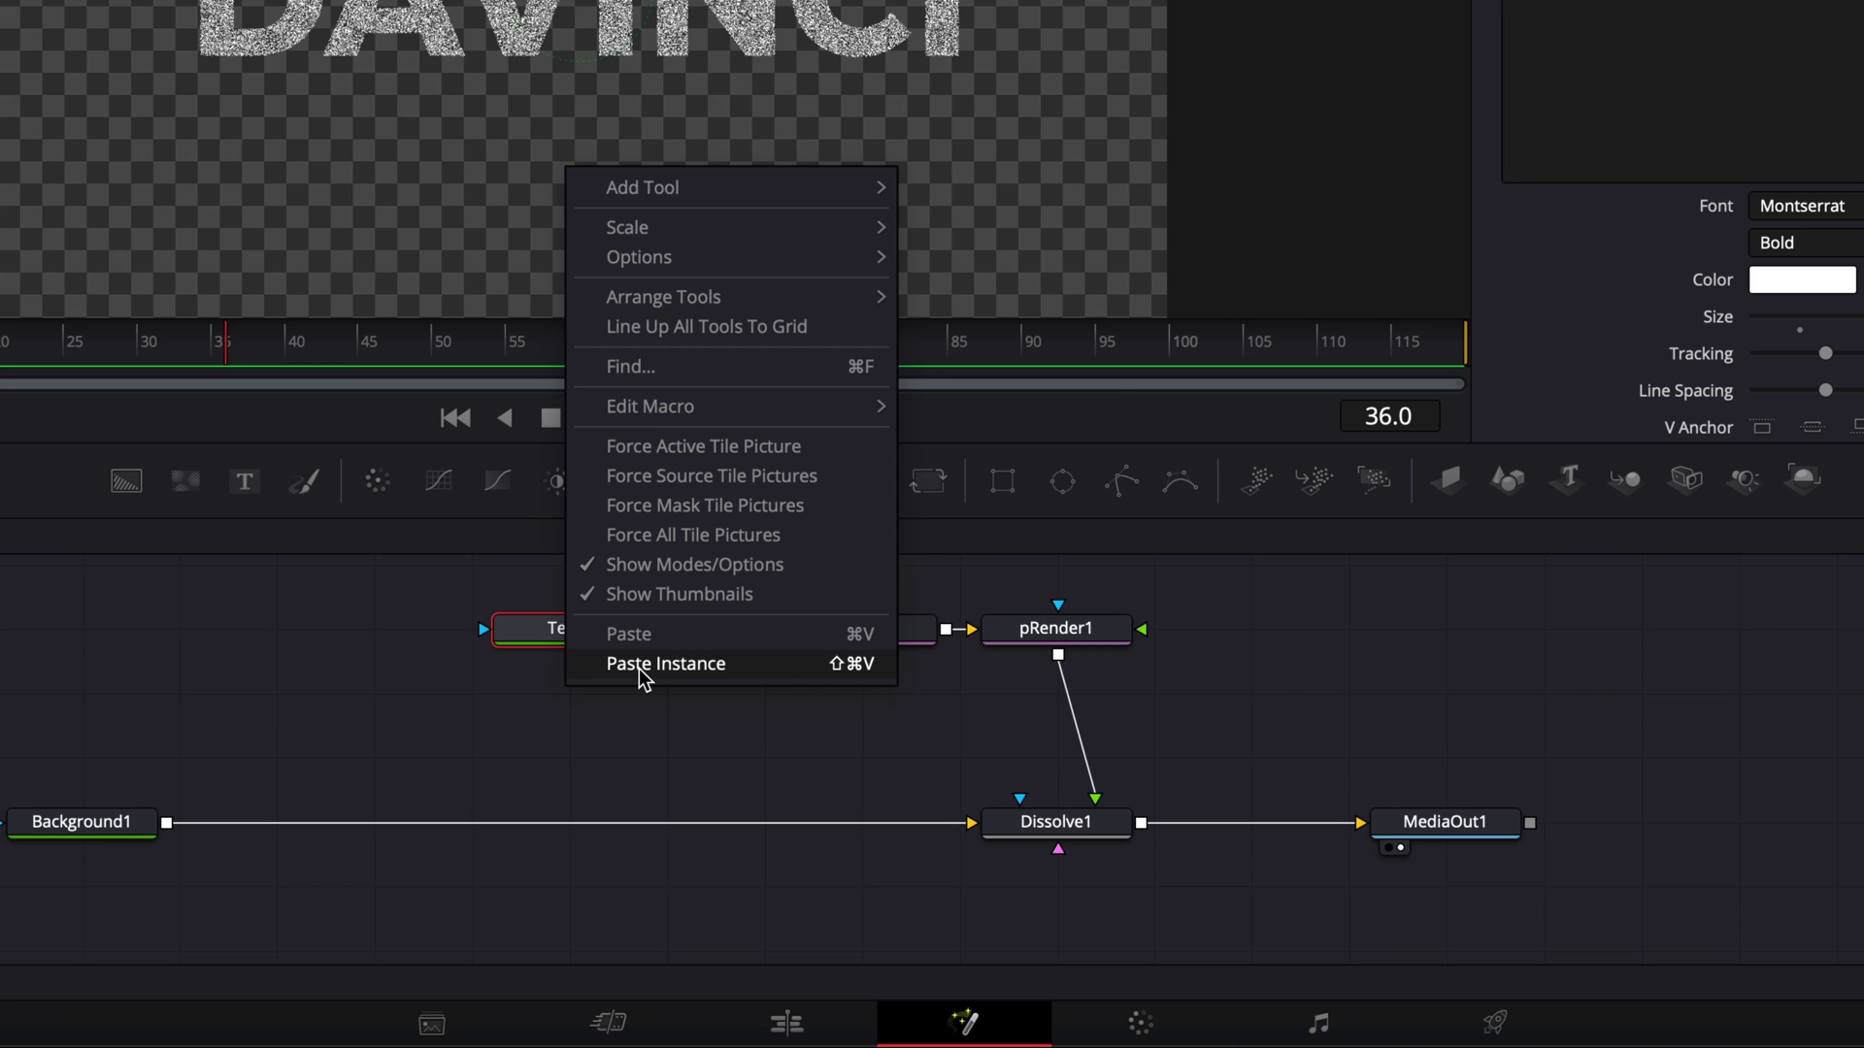
click(639, 667)
drag(654, 695, 166, 824)
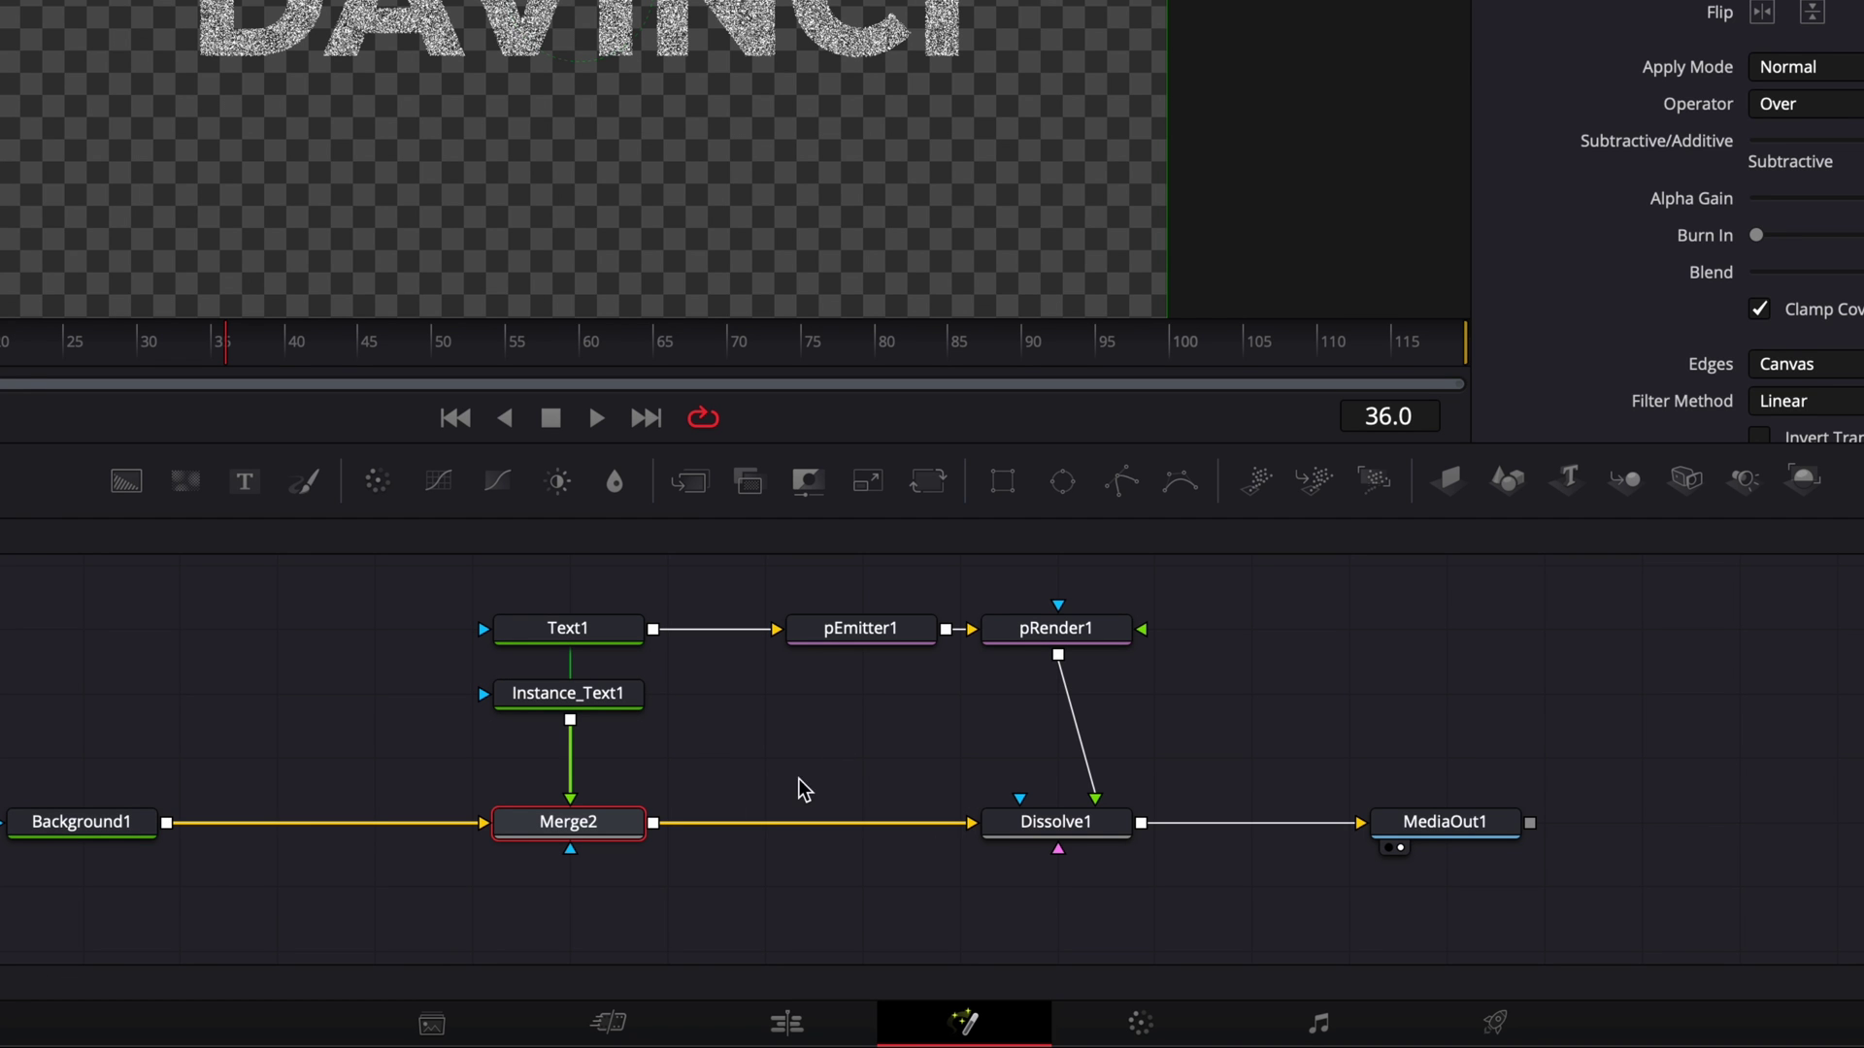
click(1062, 833)
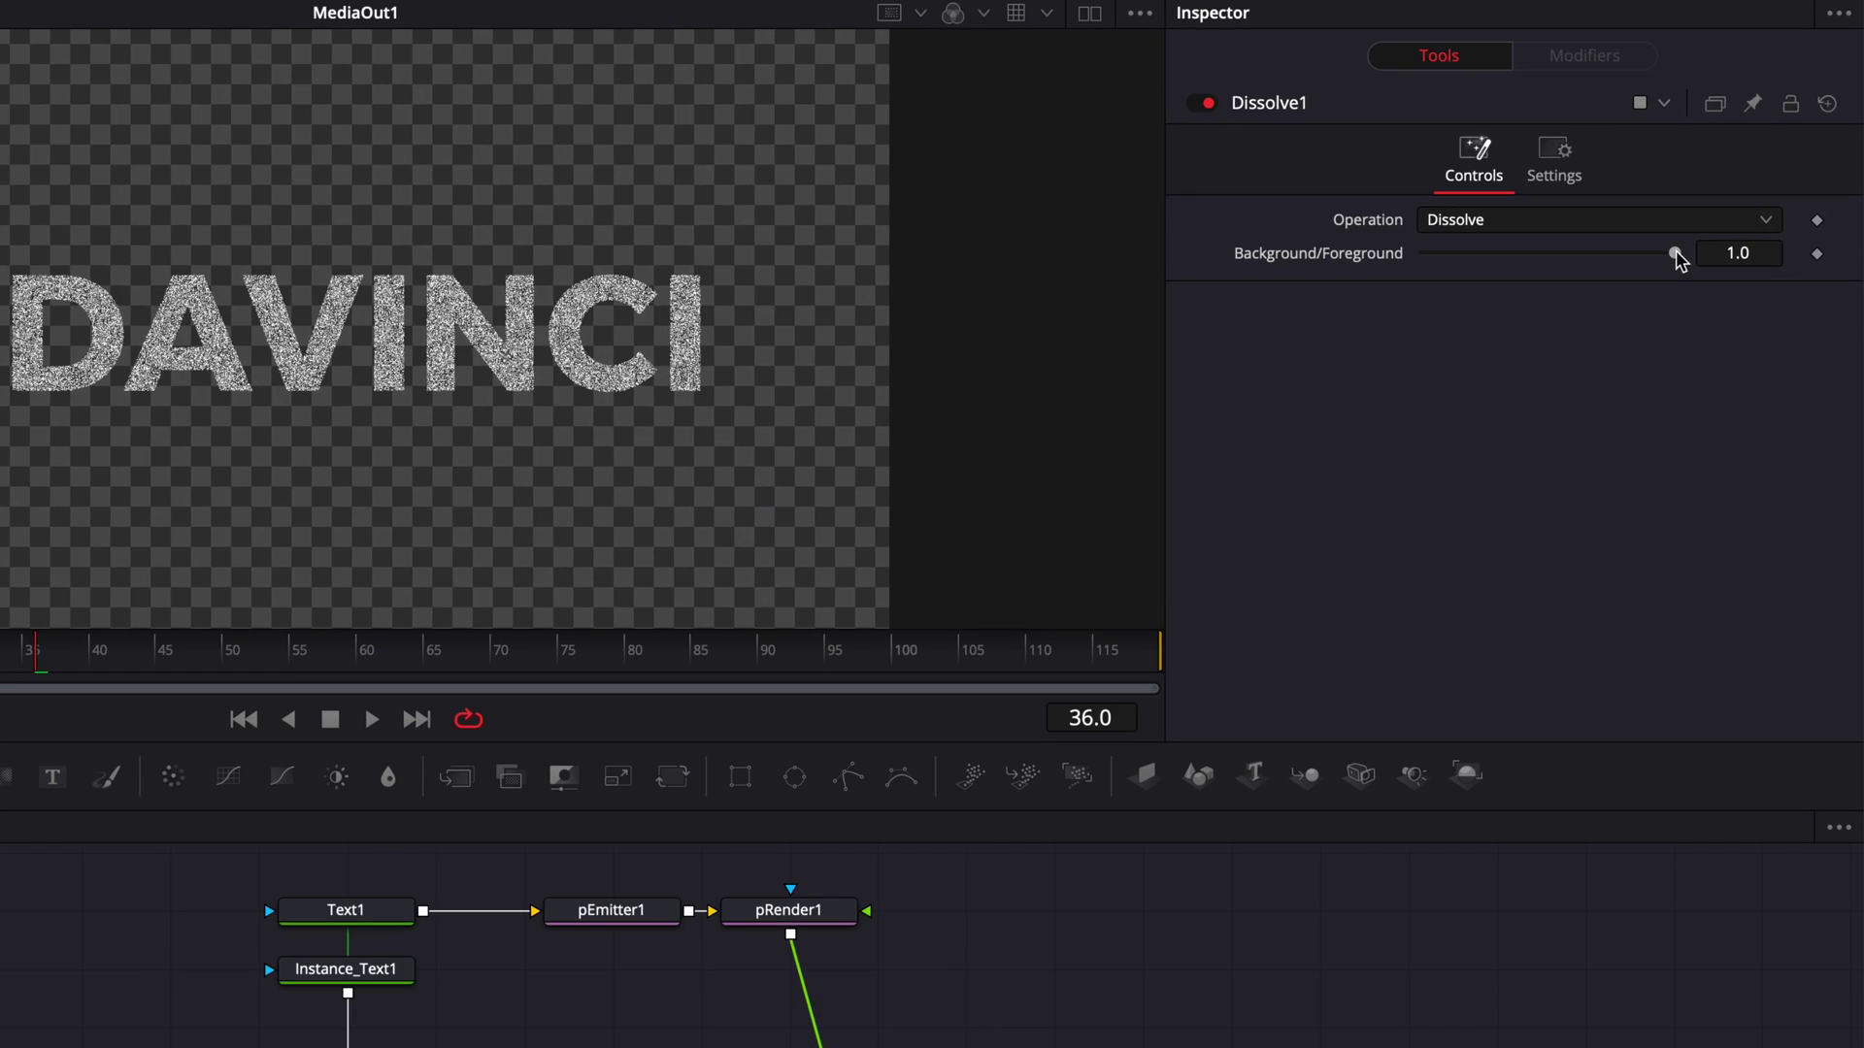
Keyframe Dissolve1's Background/Foreground at 1.0 on frame 50 and 0.0 on frame 40
drag(1676, 255, 1691, 316)
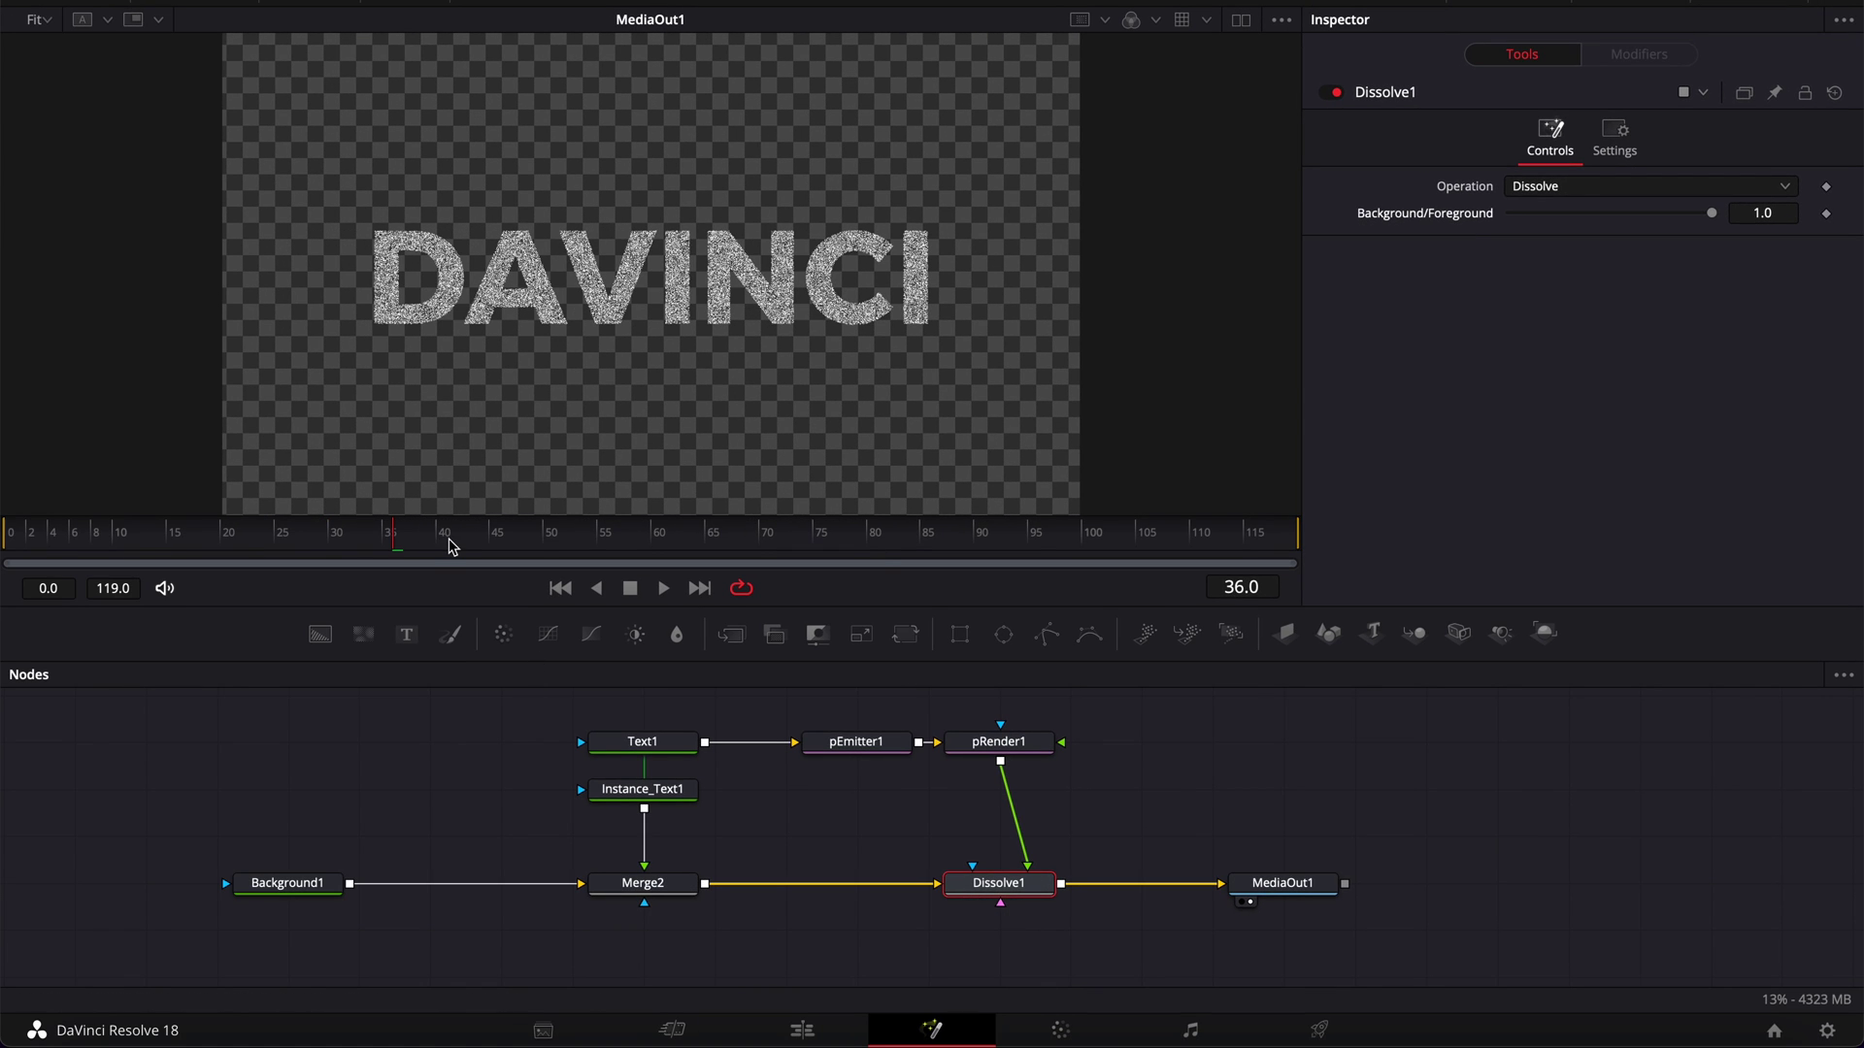
click(552, 536)
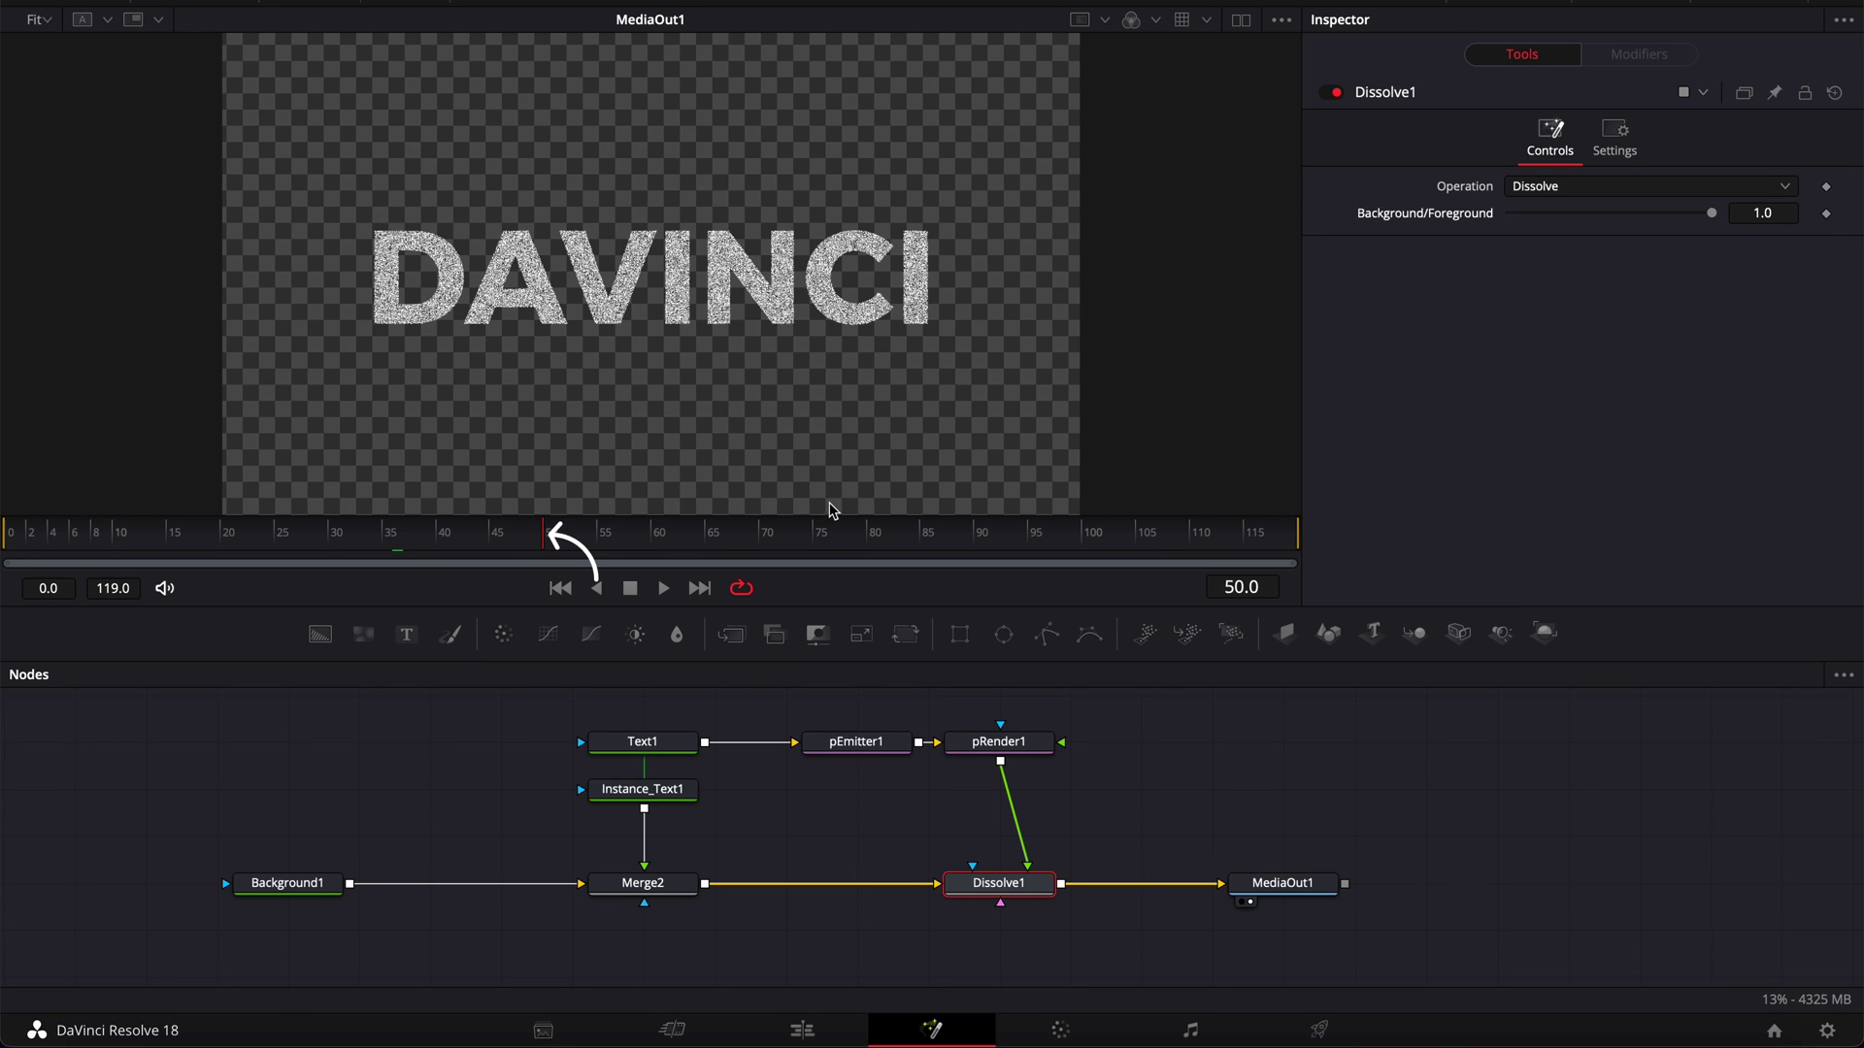
click(1826, 213)
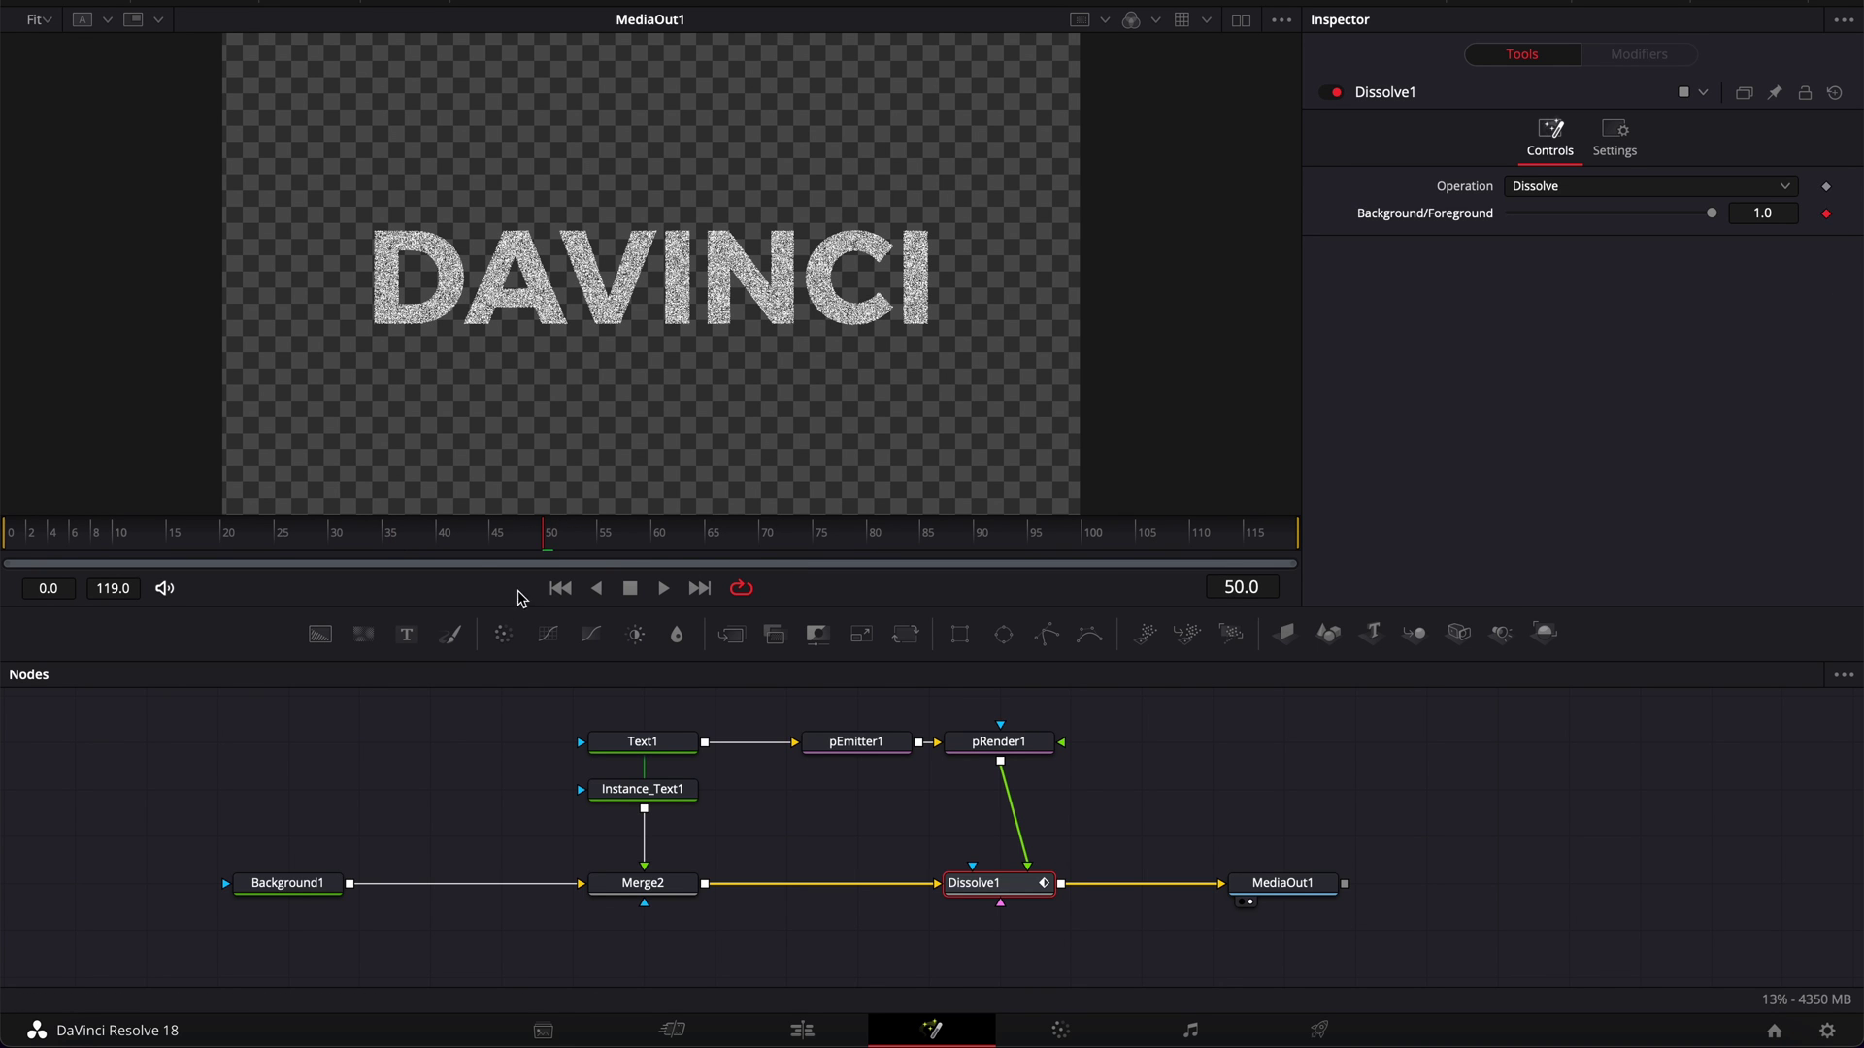
click(441, 540)
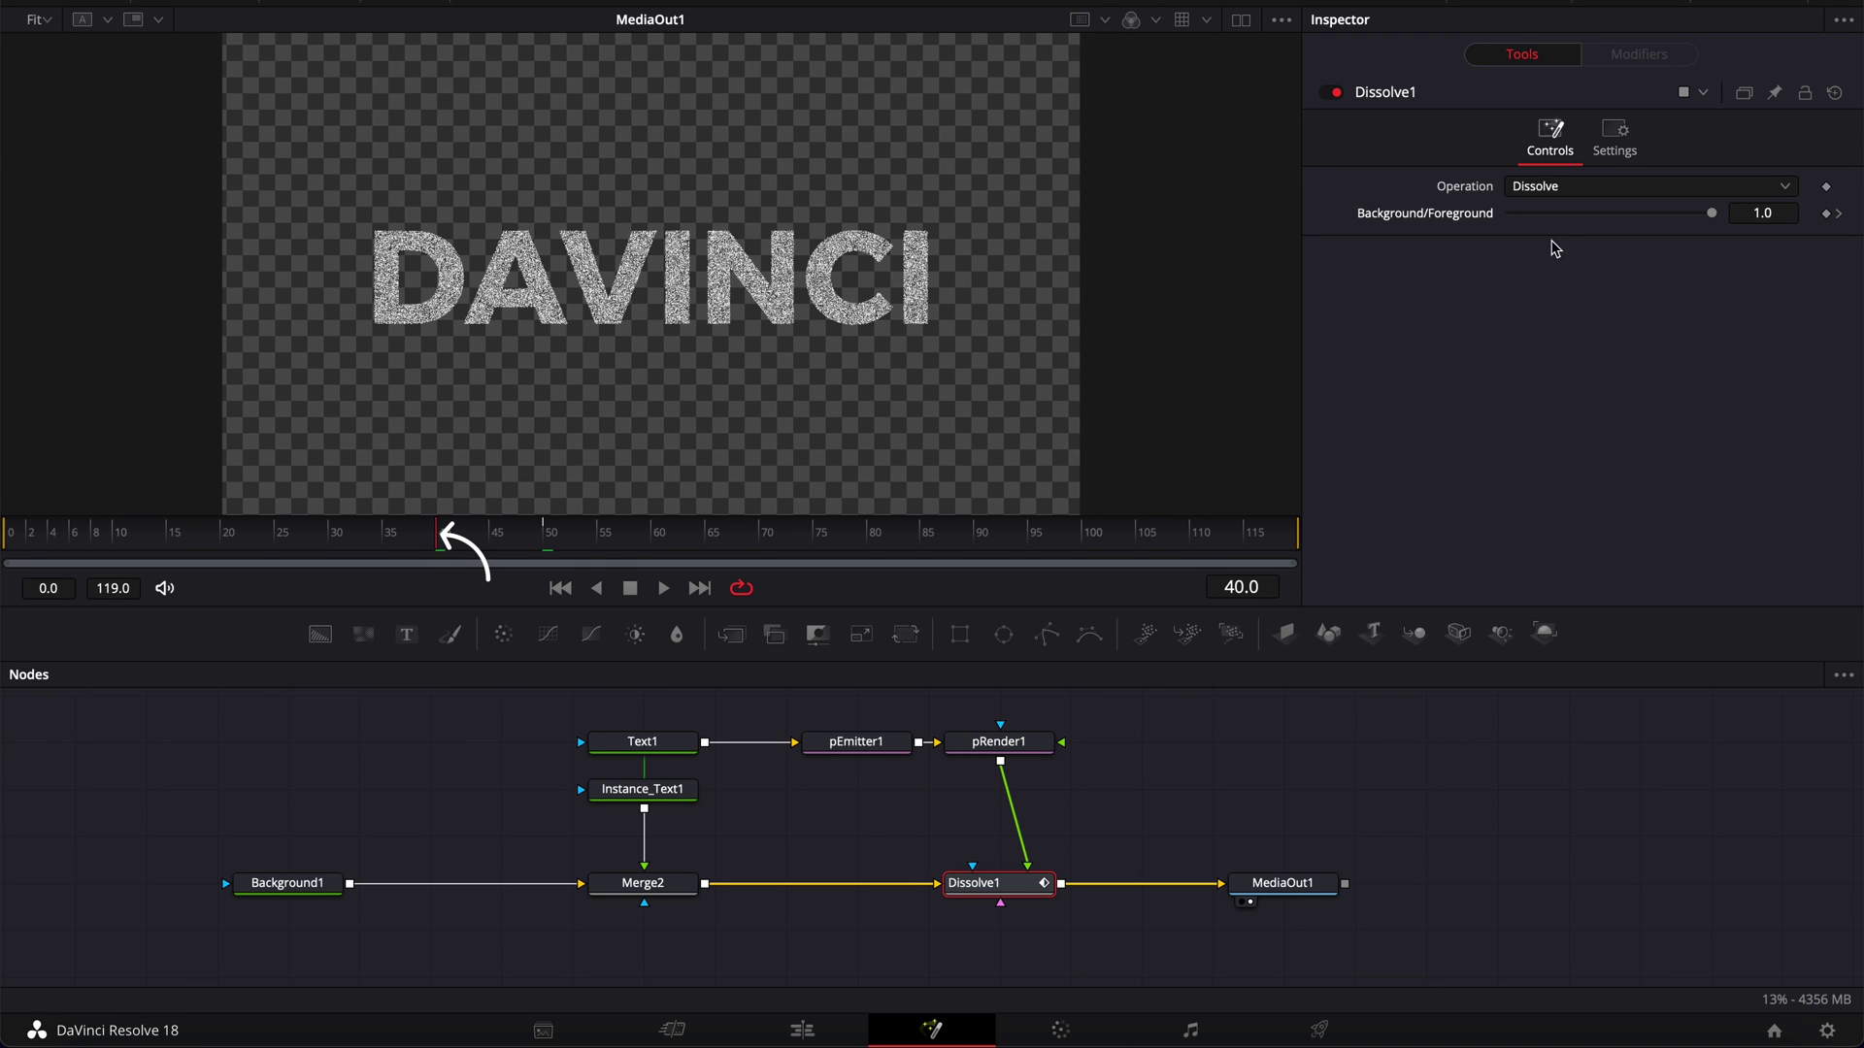
drag(1705, 213, 1372, 214)
Preview the dissolve through frame 59, then shift pRender1, Dissolve1 and MediaOut1 right
click(333, 536)
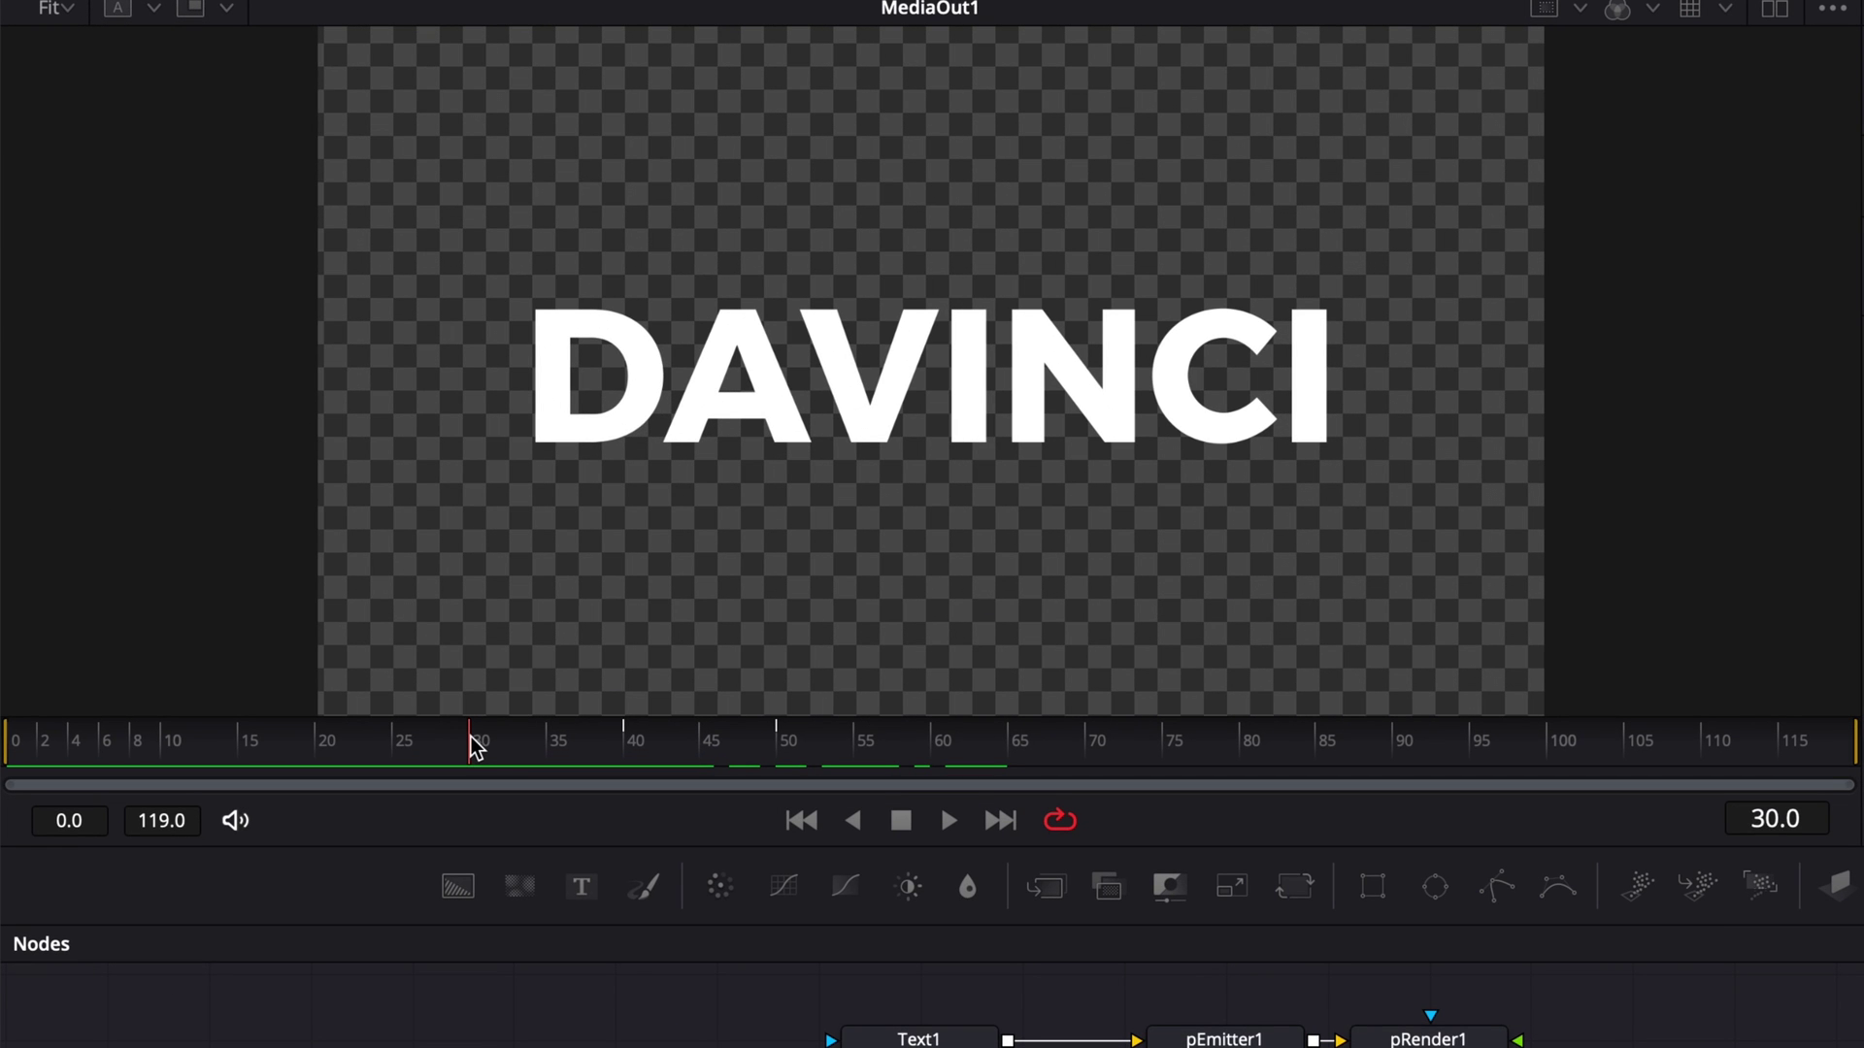
drag(332, 537, 490, 550)
drag(701, 764, 931, 765)
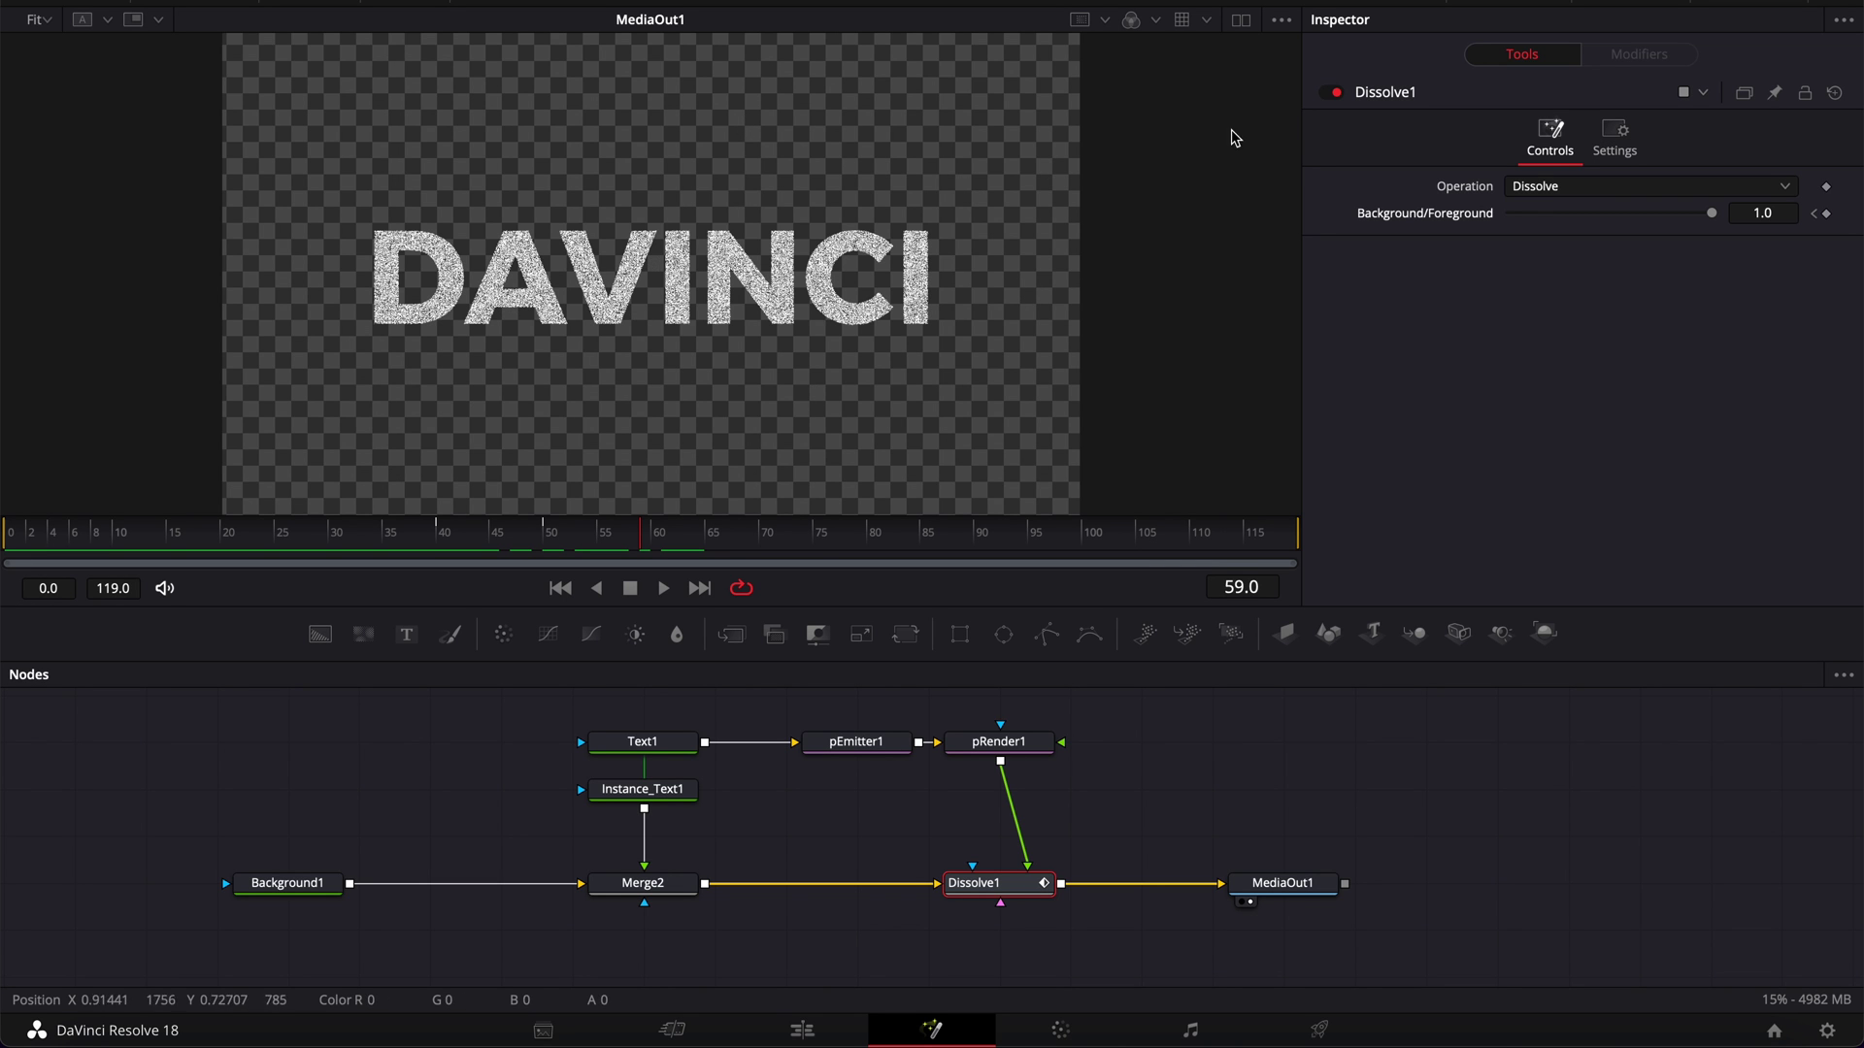
drag(980, 712, 1499, 903)
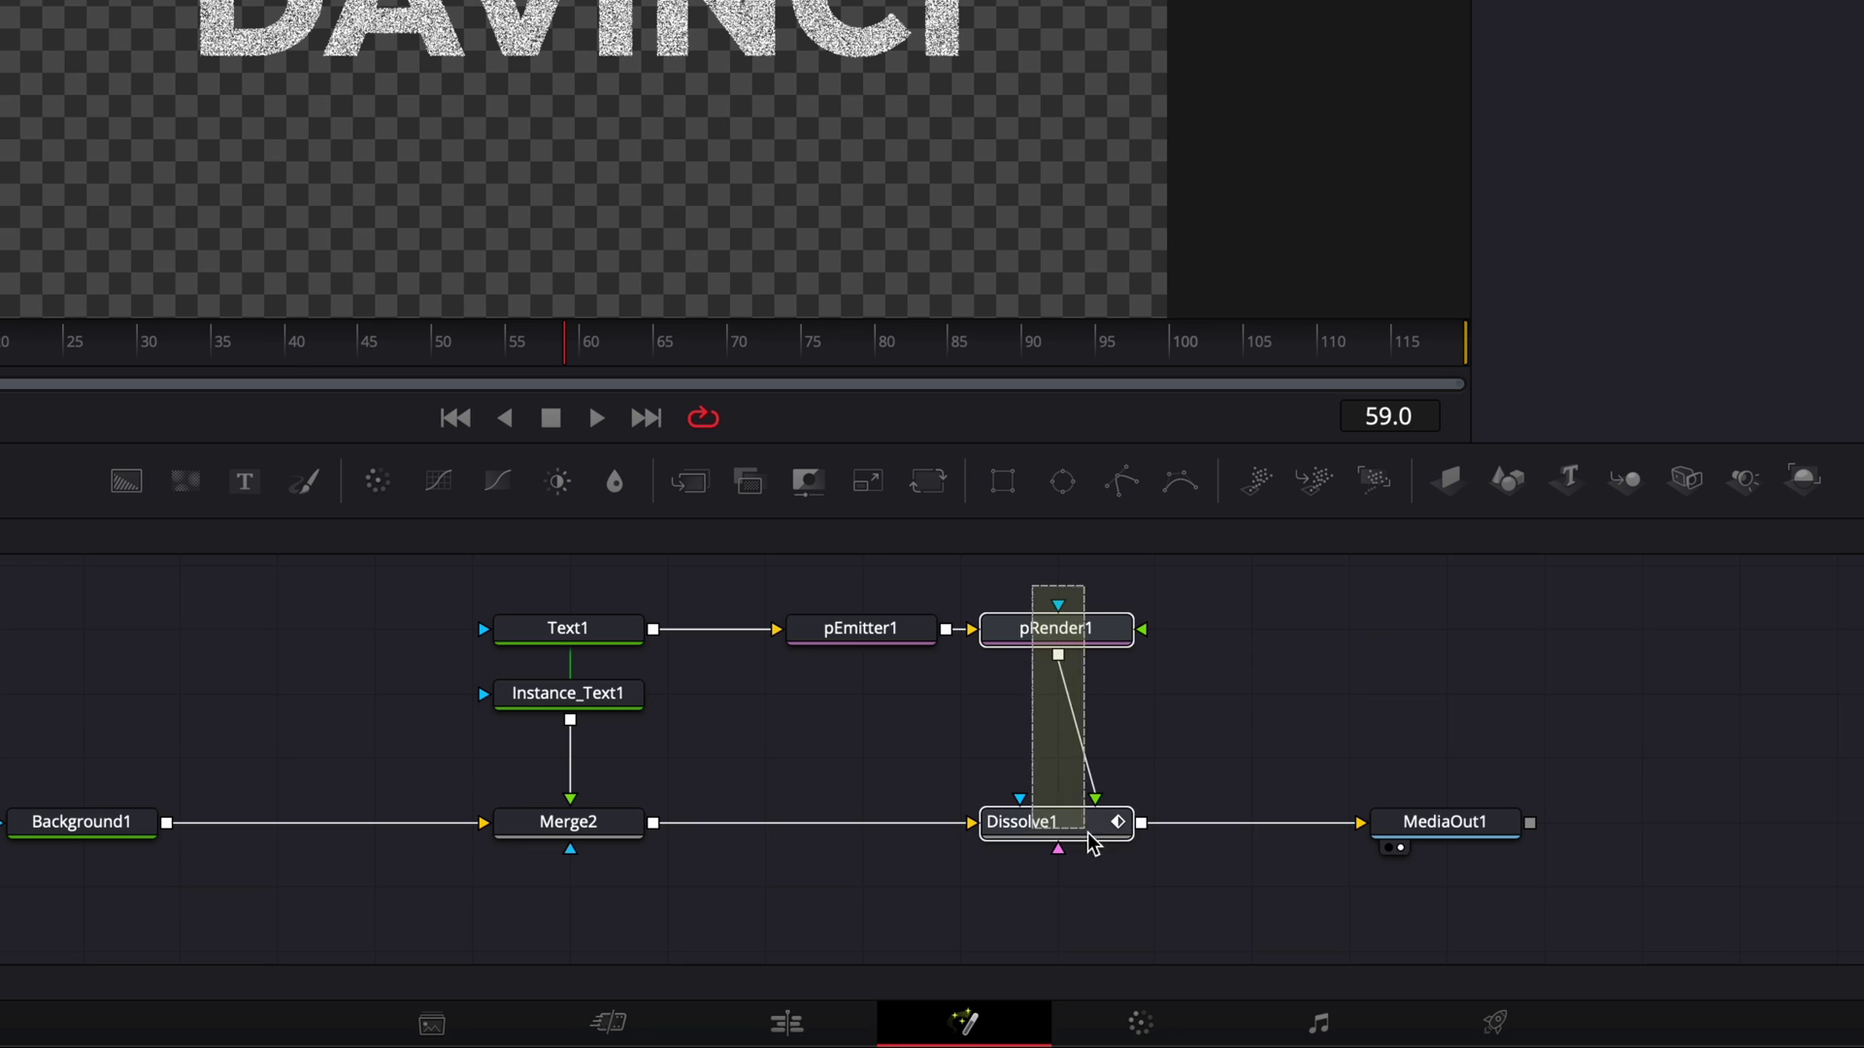
drag(1416, 822, 1859, 831)
Insert a pTurbulence node between pEmitter1 and pRender1
click(1156, 769)
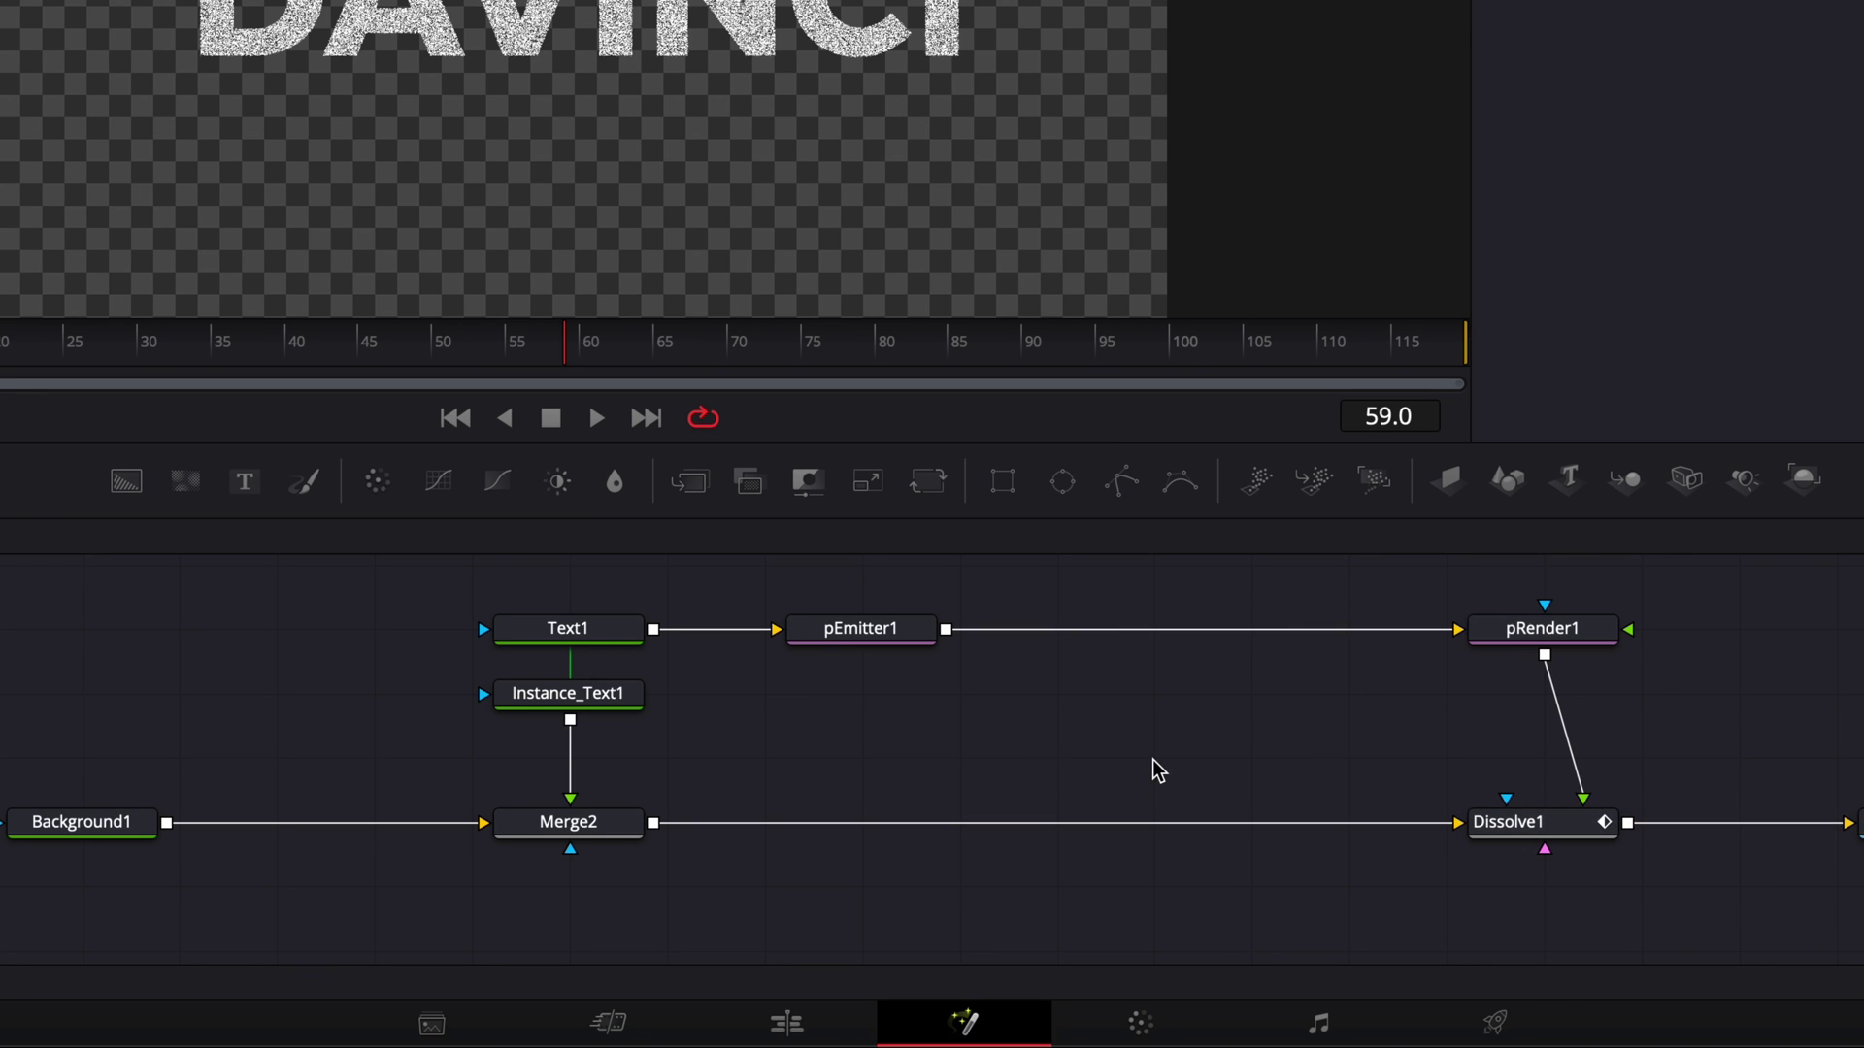
click(832, 629)
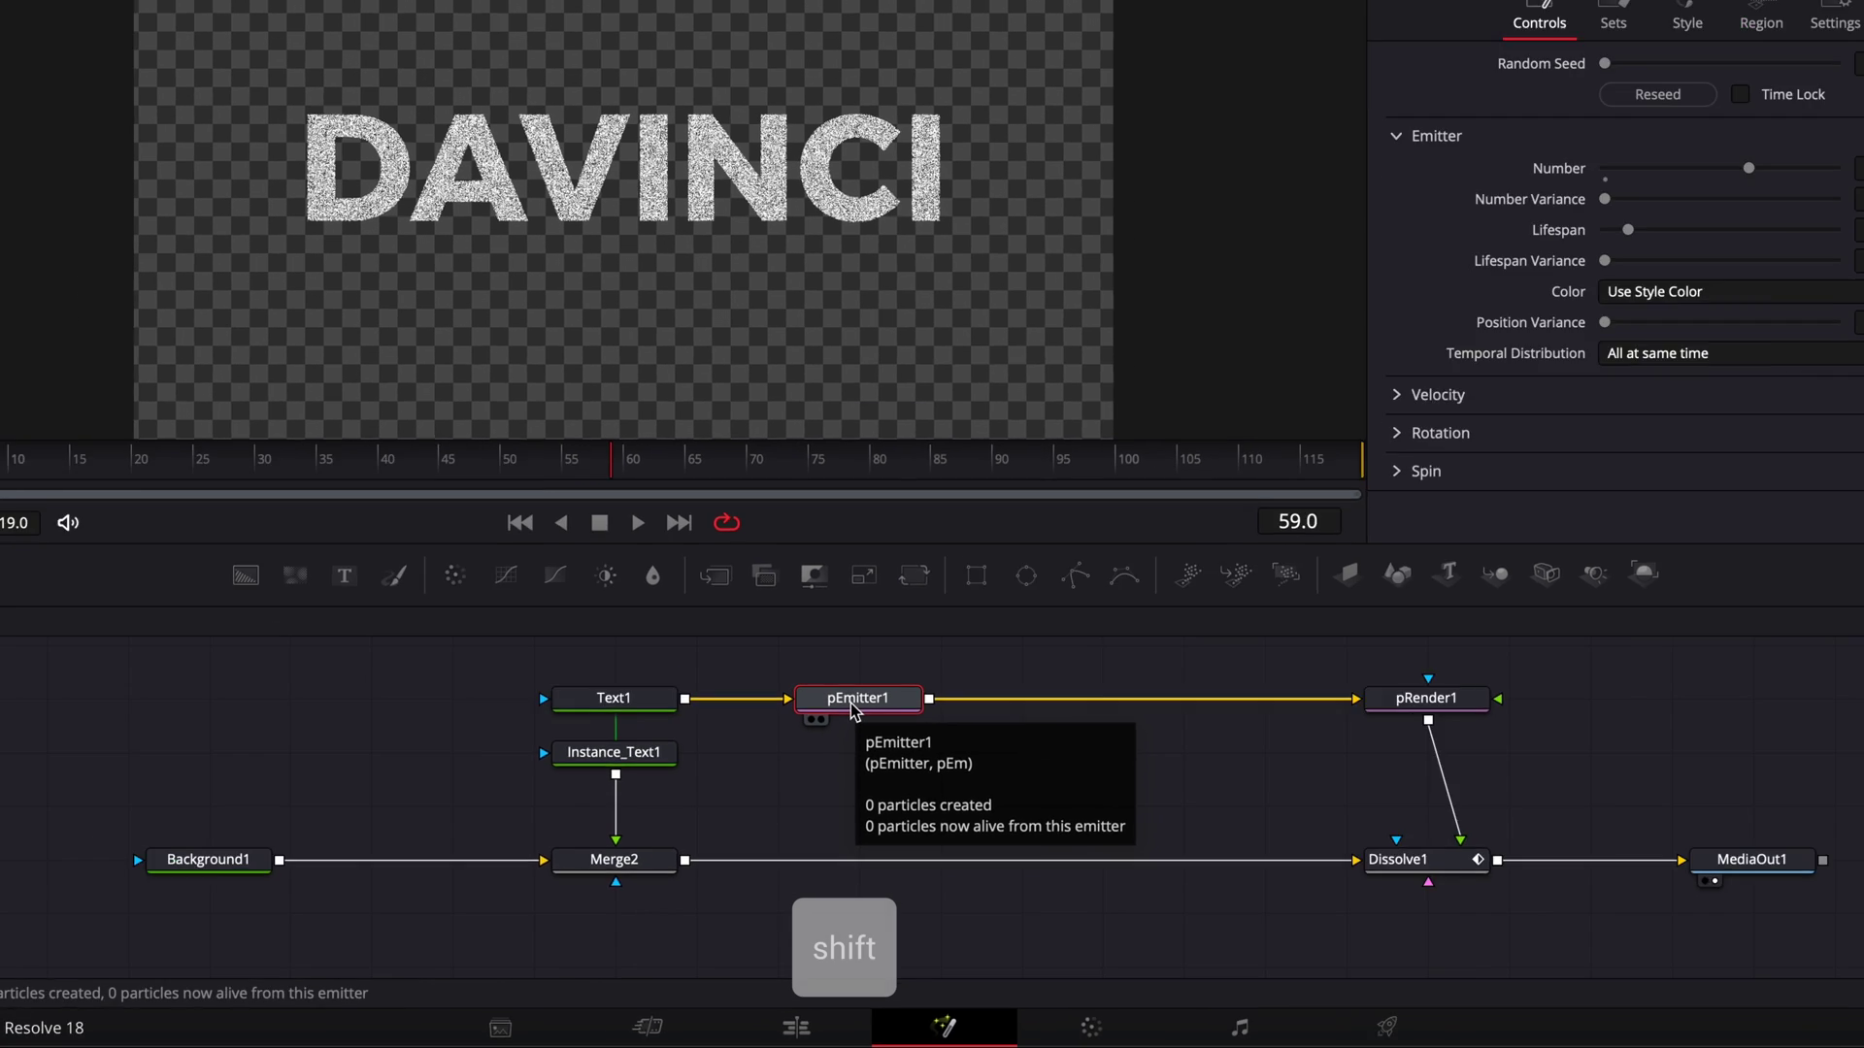
key(shift+space)
text(diss)
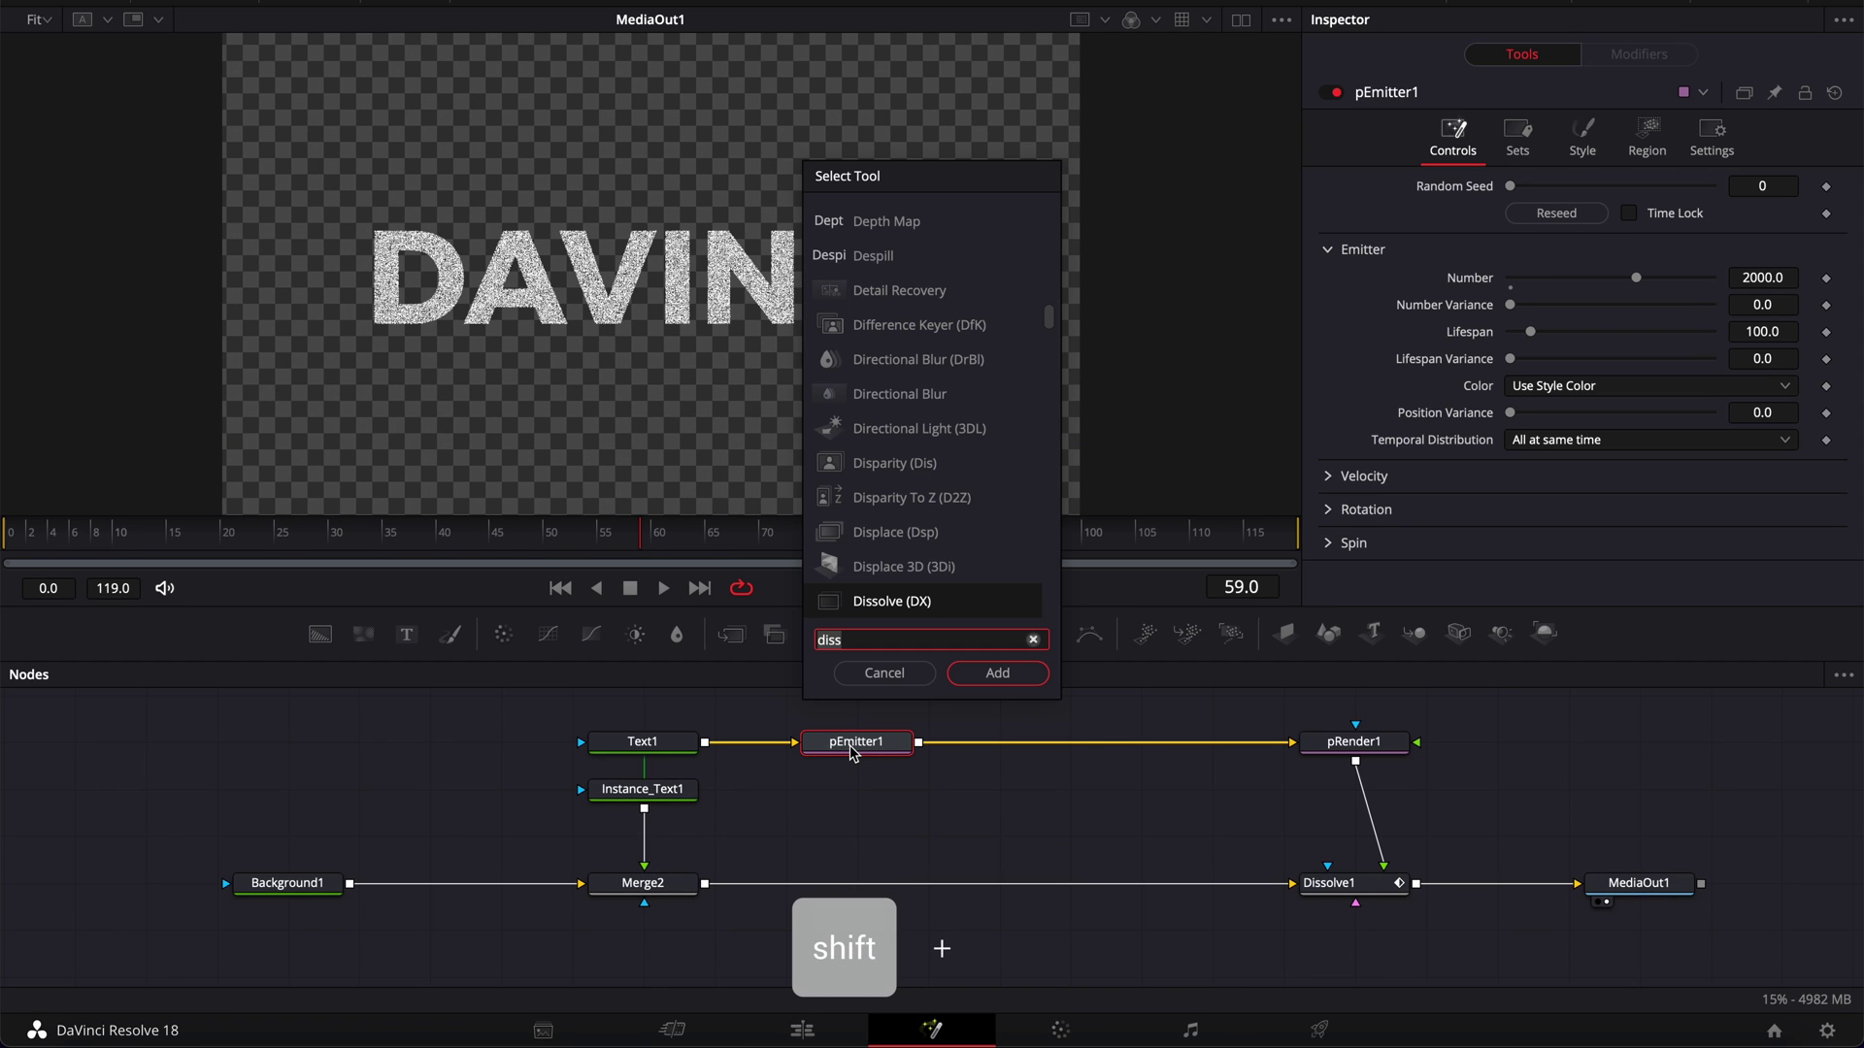
key(BackSpace)
key(BackSpace)
key(BackSpace)
key(BackSpace)
text(tur)
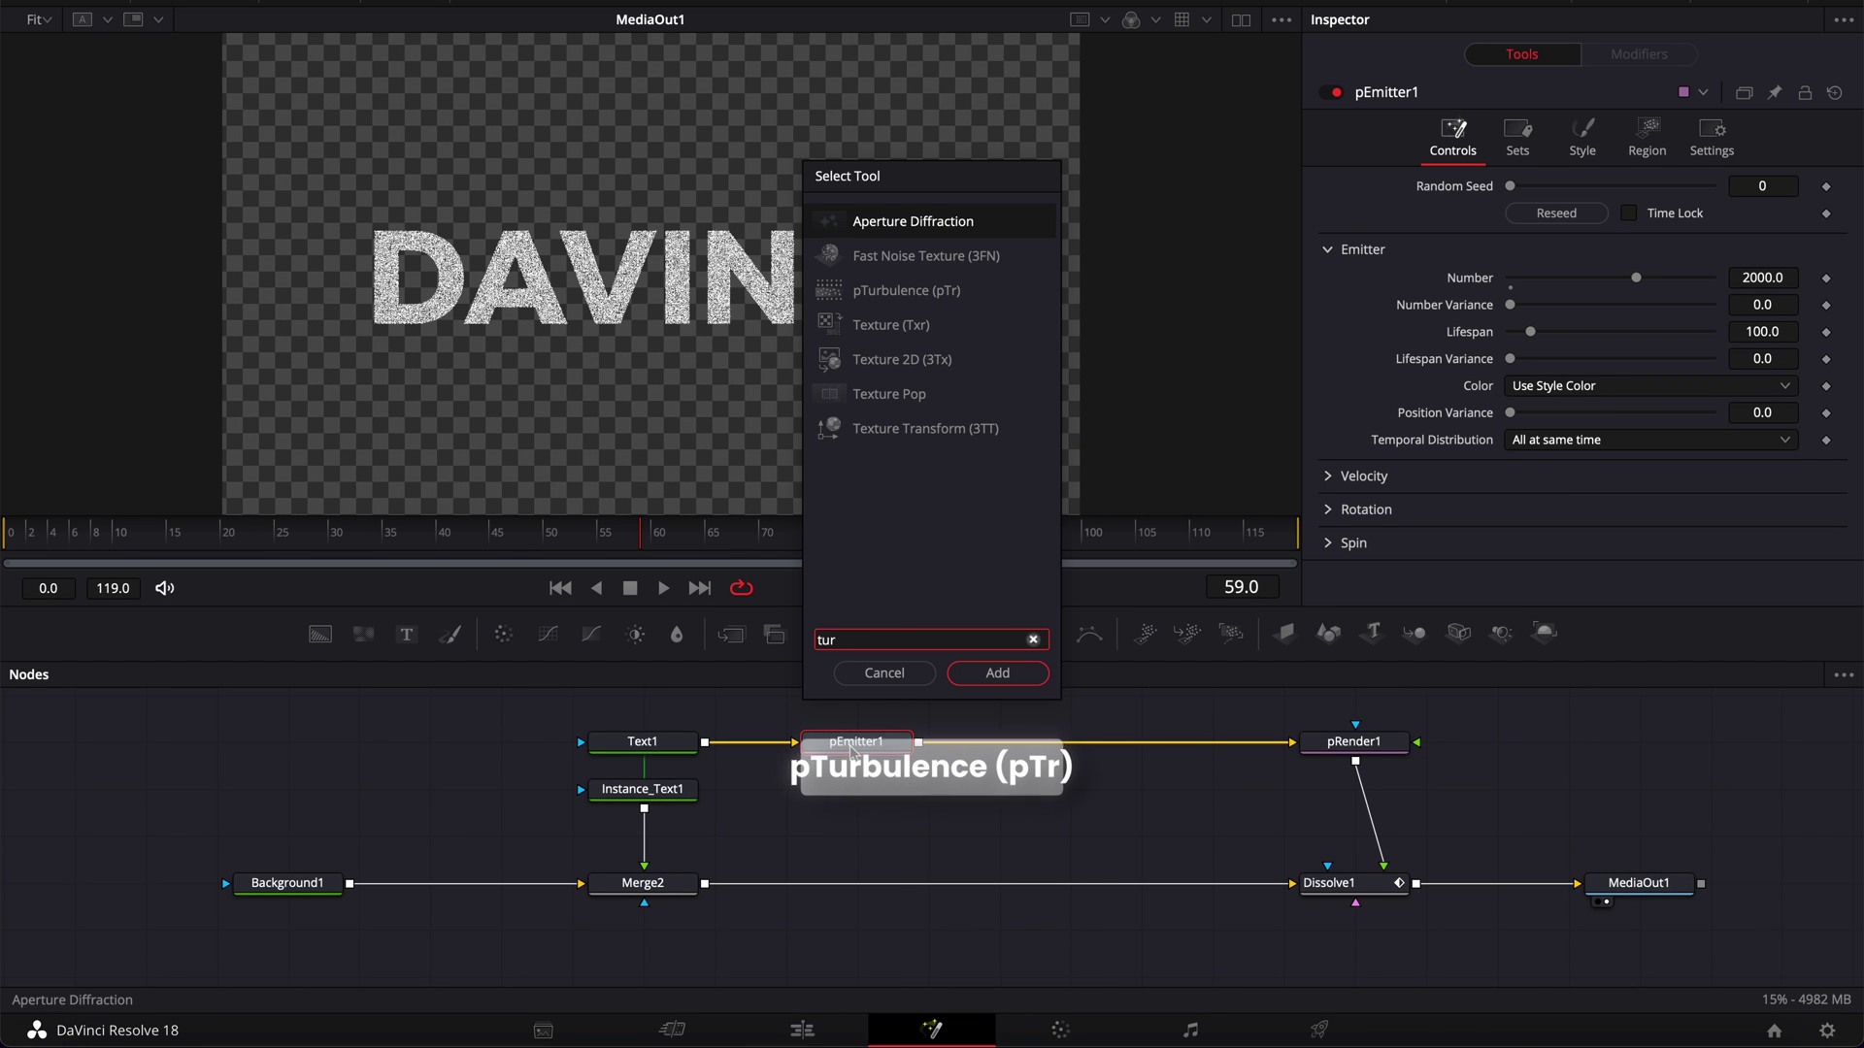
click(937, 298)
click(998, 672)
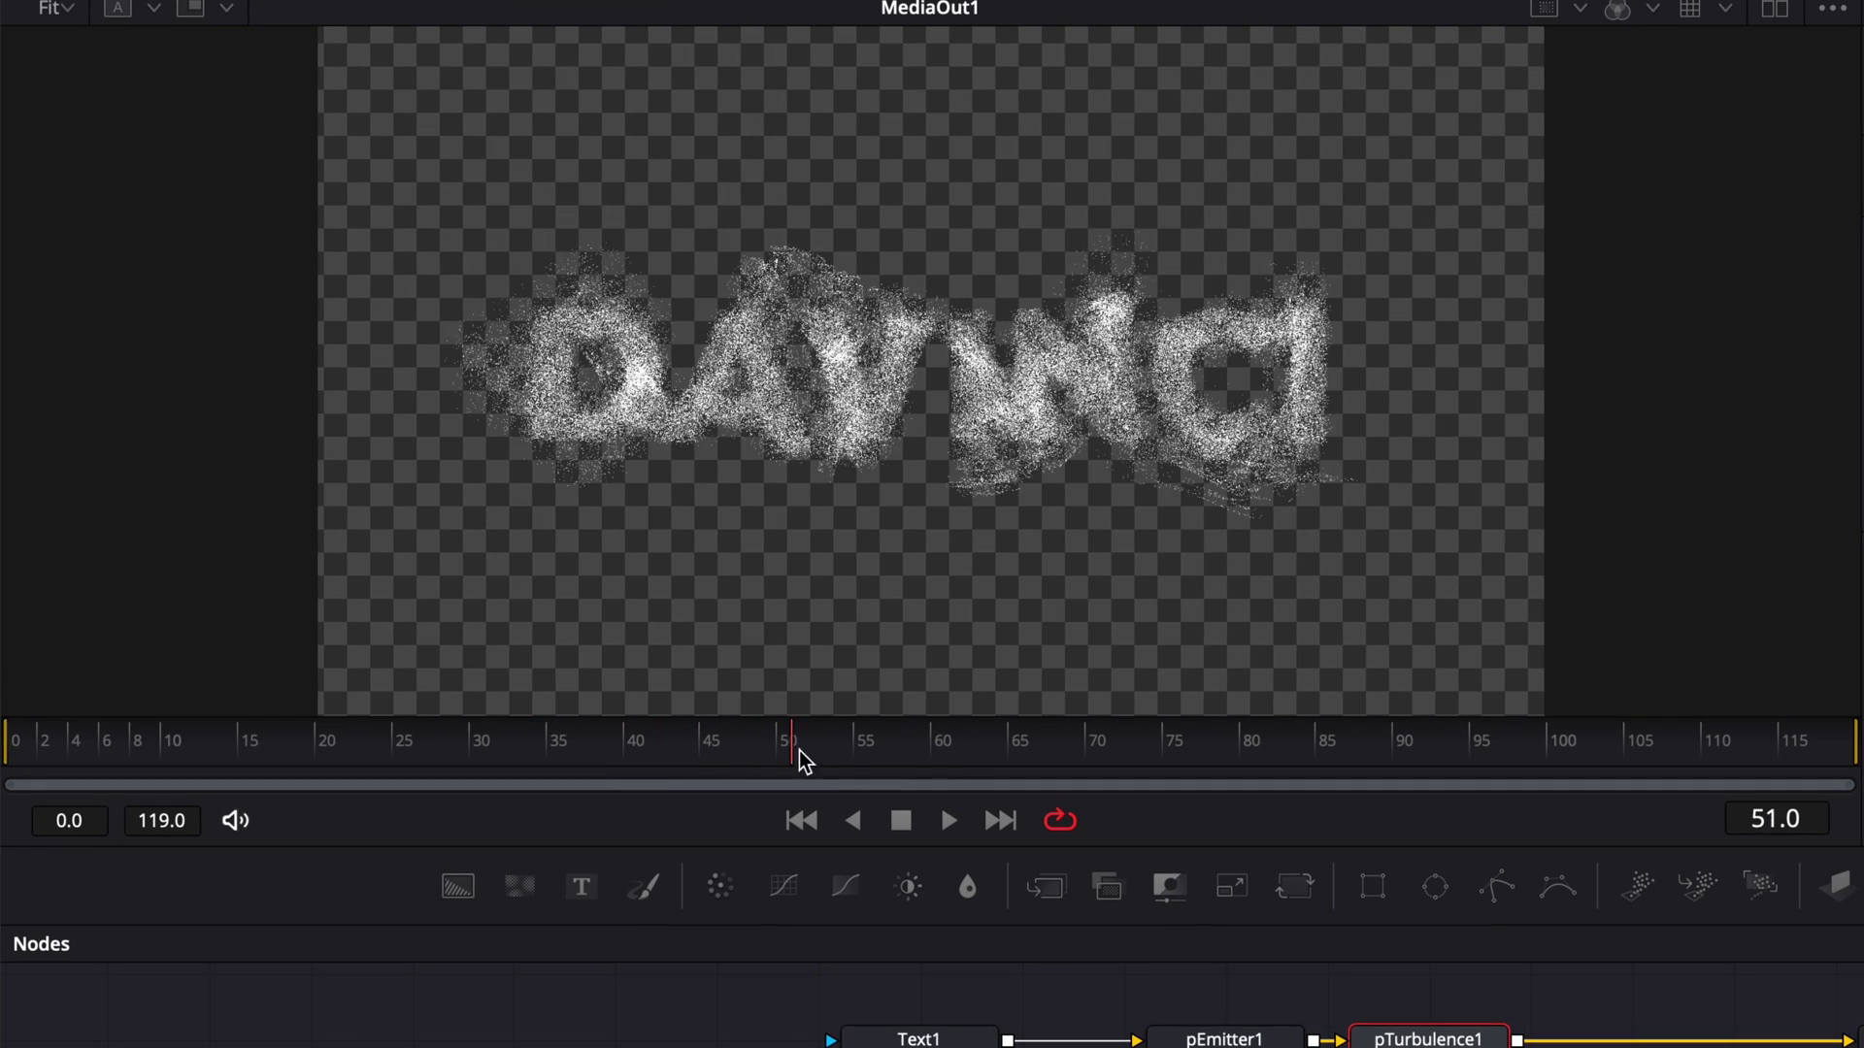
Preview the particle break-up around frame 44, then set turbulence Probability to 0.0
drag(800, 750, 525, 757)
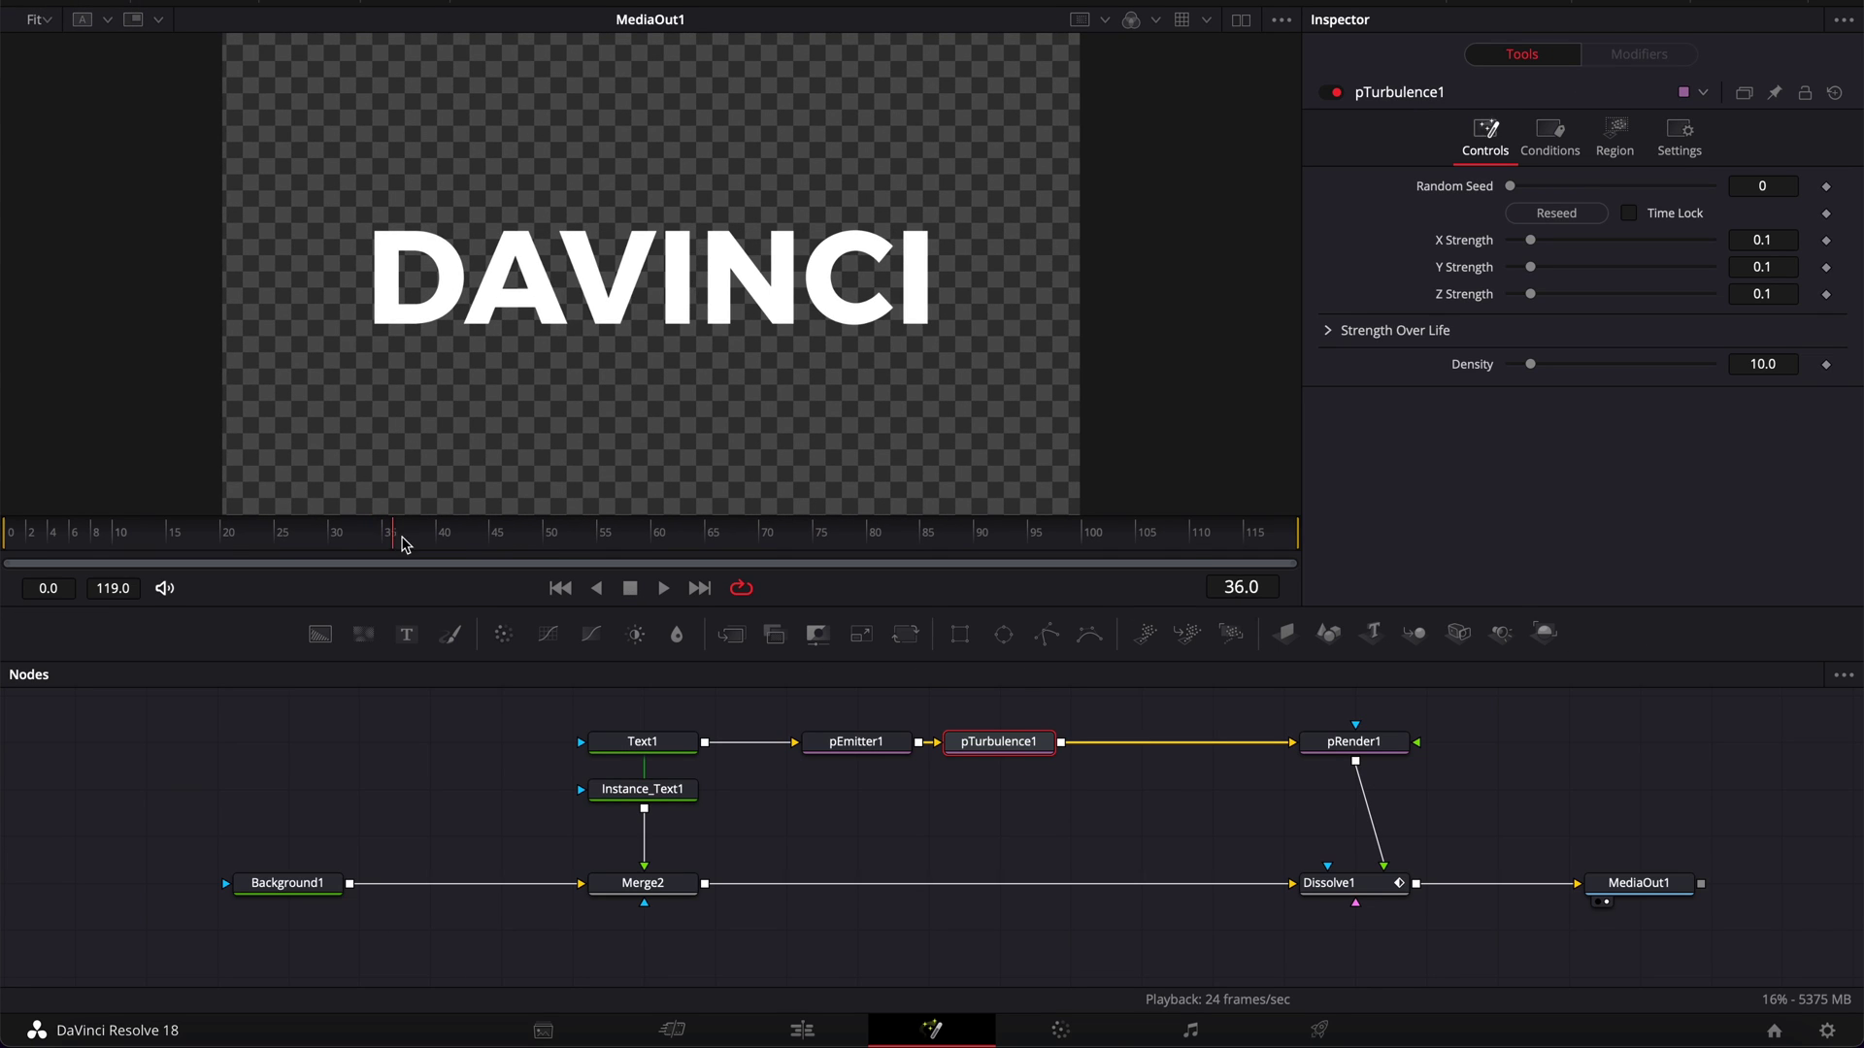
drag(449, 544, 498, 544)
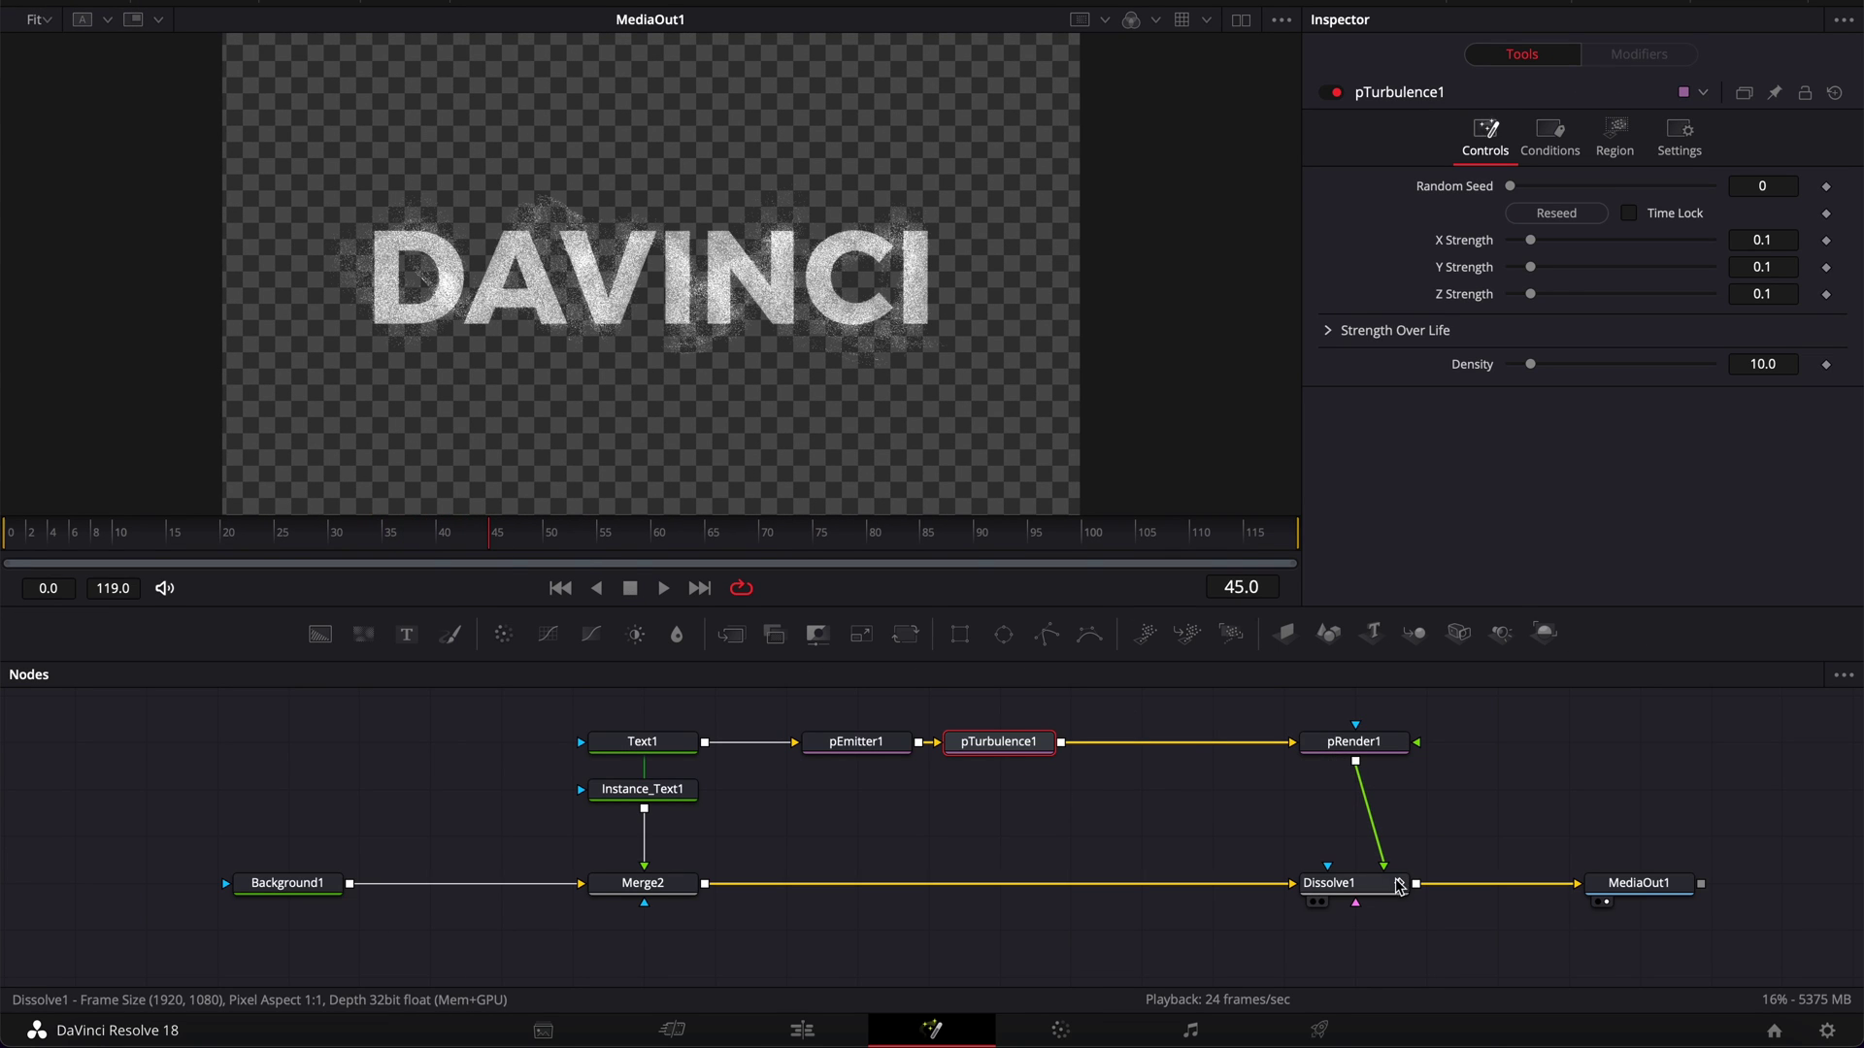
mouse_move(504, 550)
mouse_down()
mouse_move(450, 541)
mouse_move(541, 541)
mouse_move(431, 544)
mouse_move(511, 542)
mouse_up()
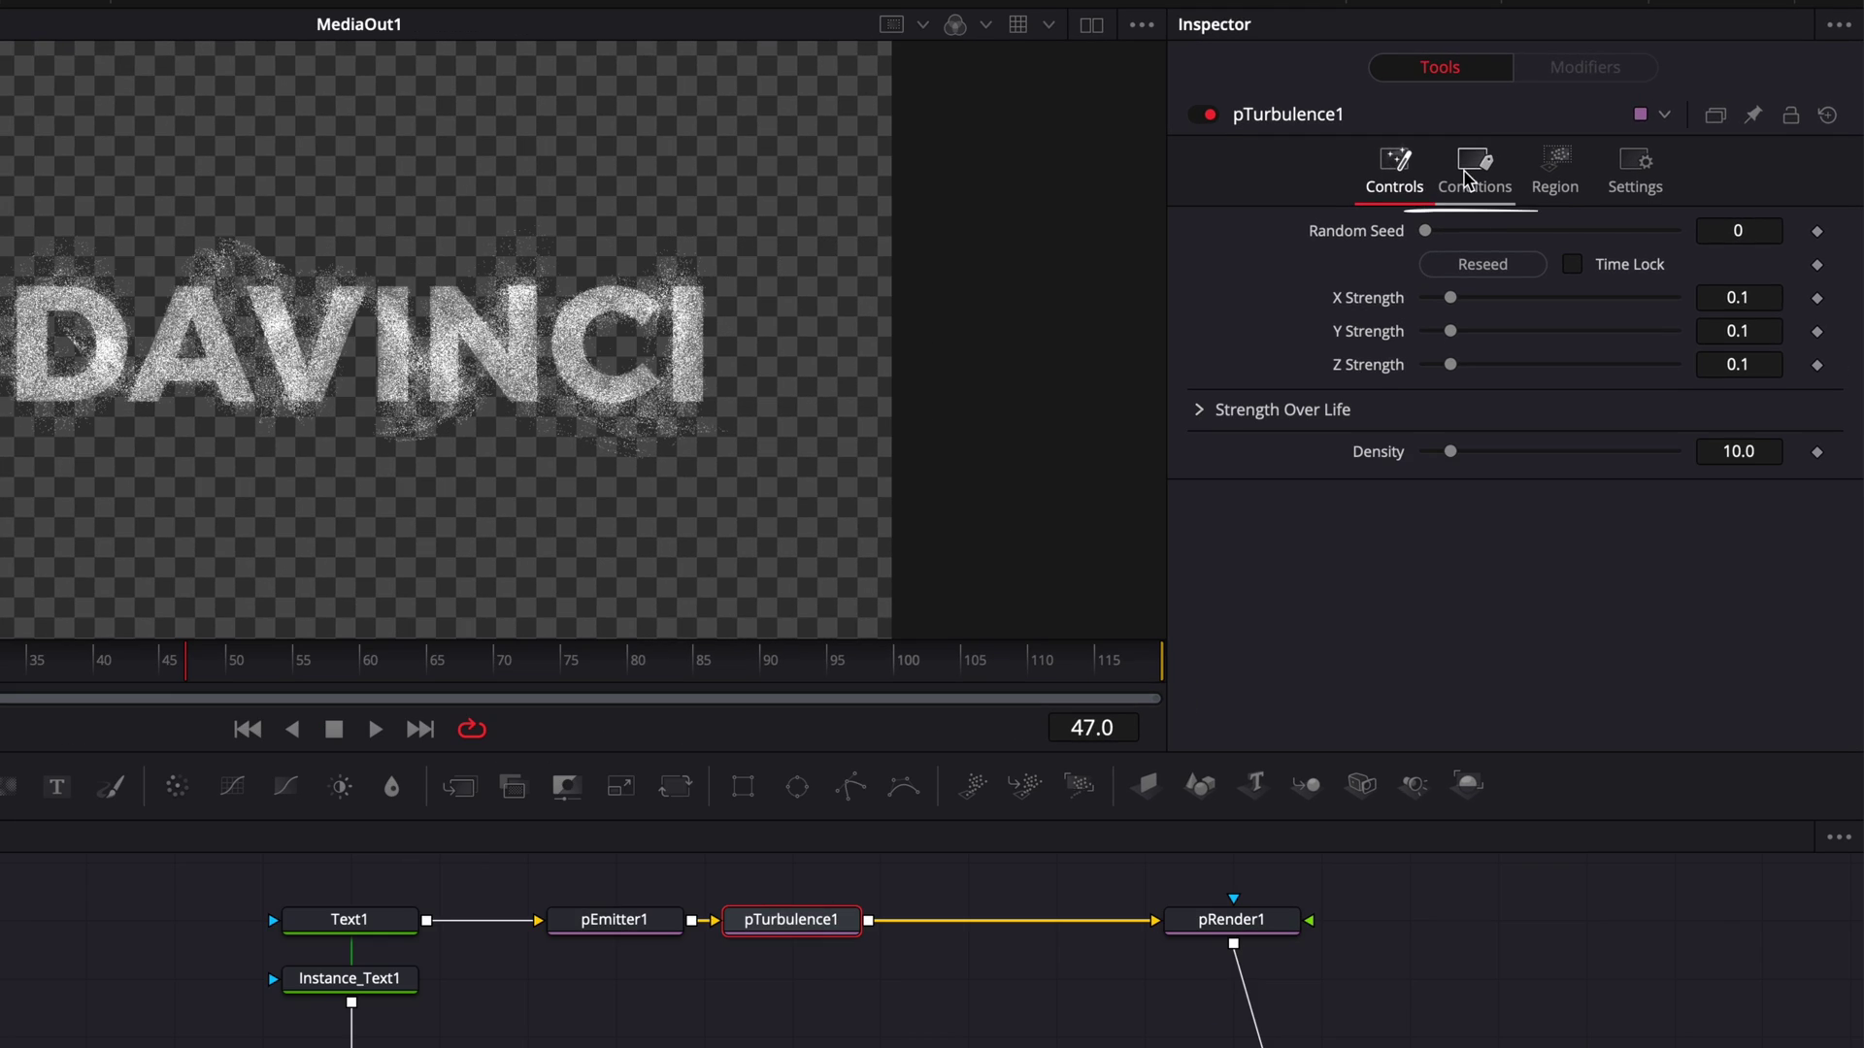
click(1543, 139)
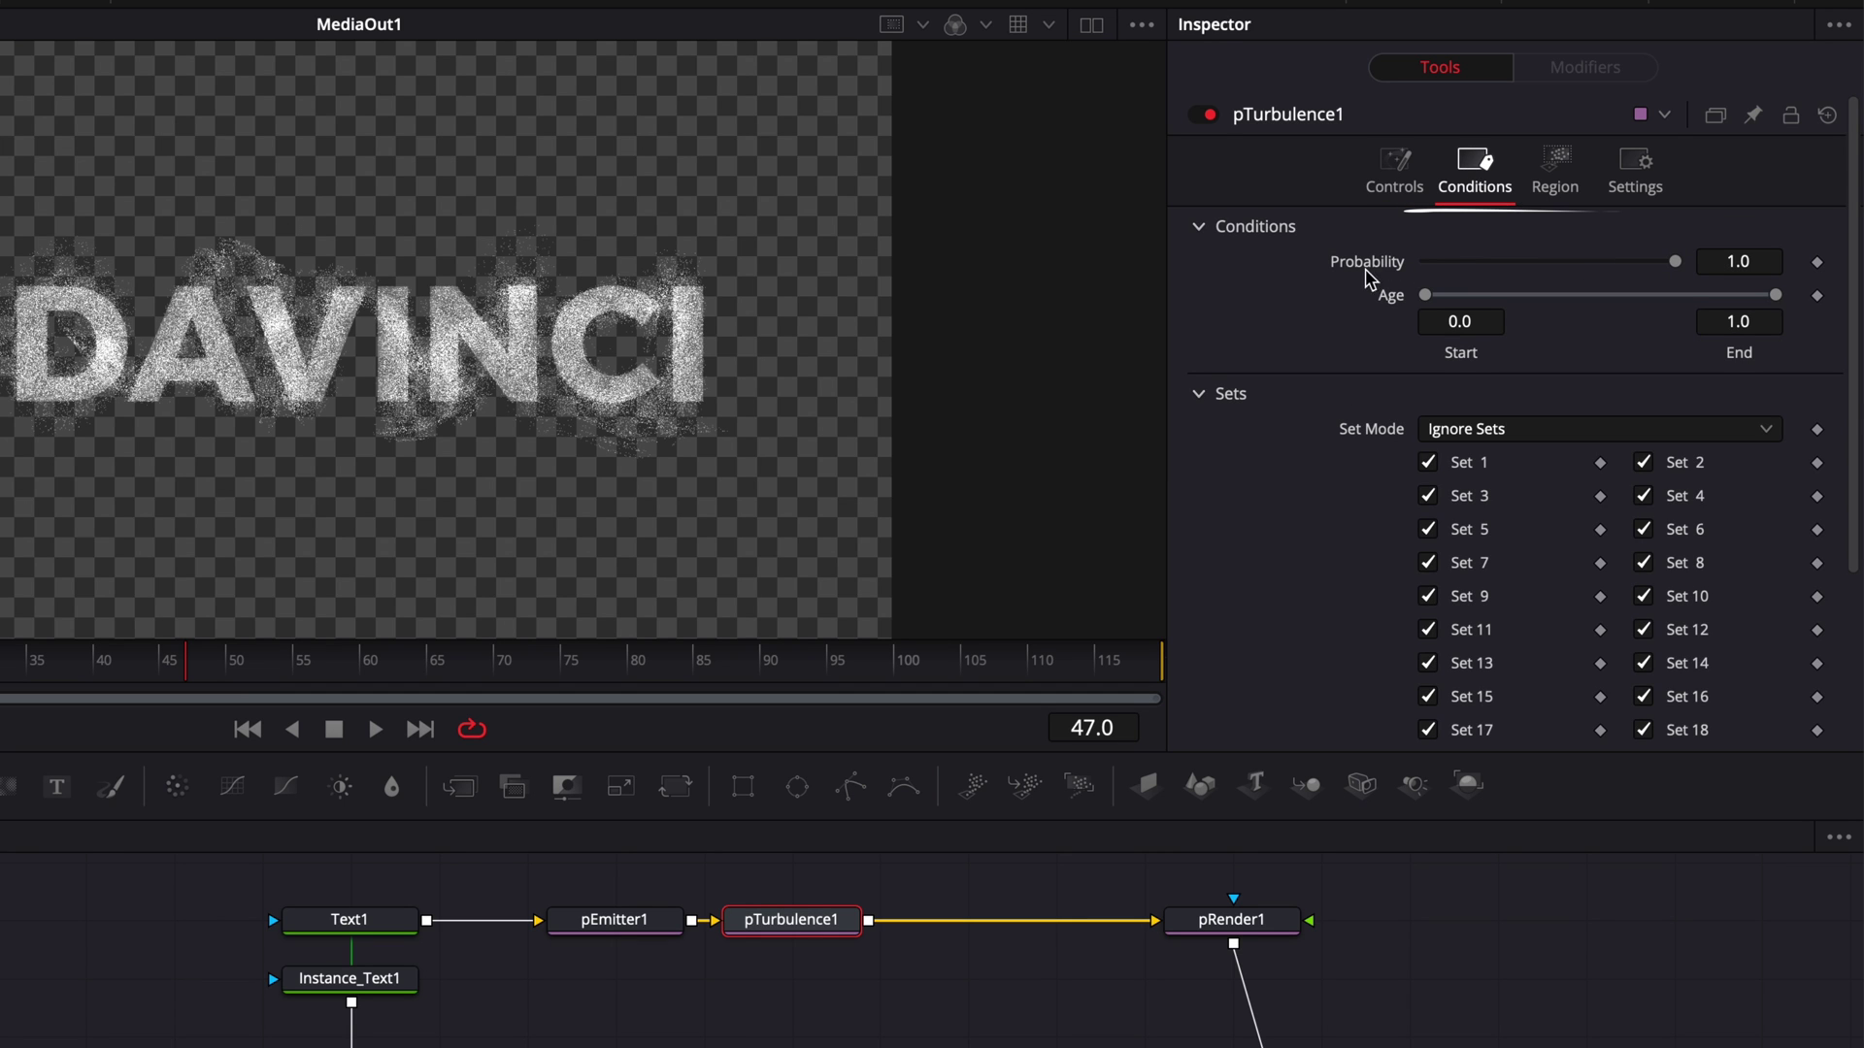
drag(1502, 266, 1266, 281)
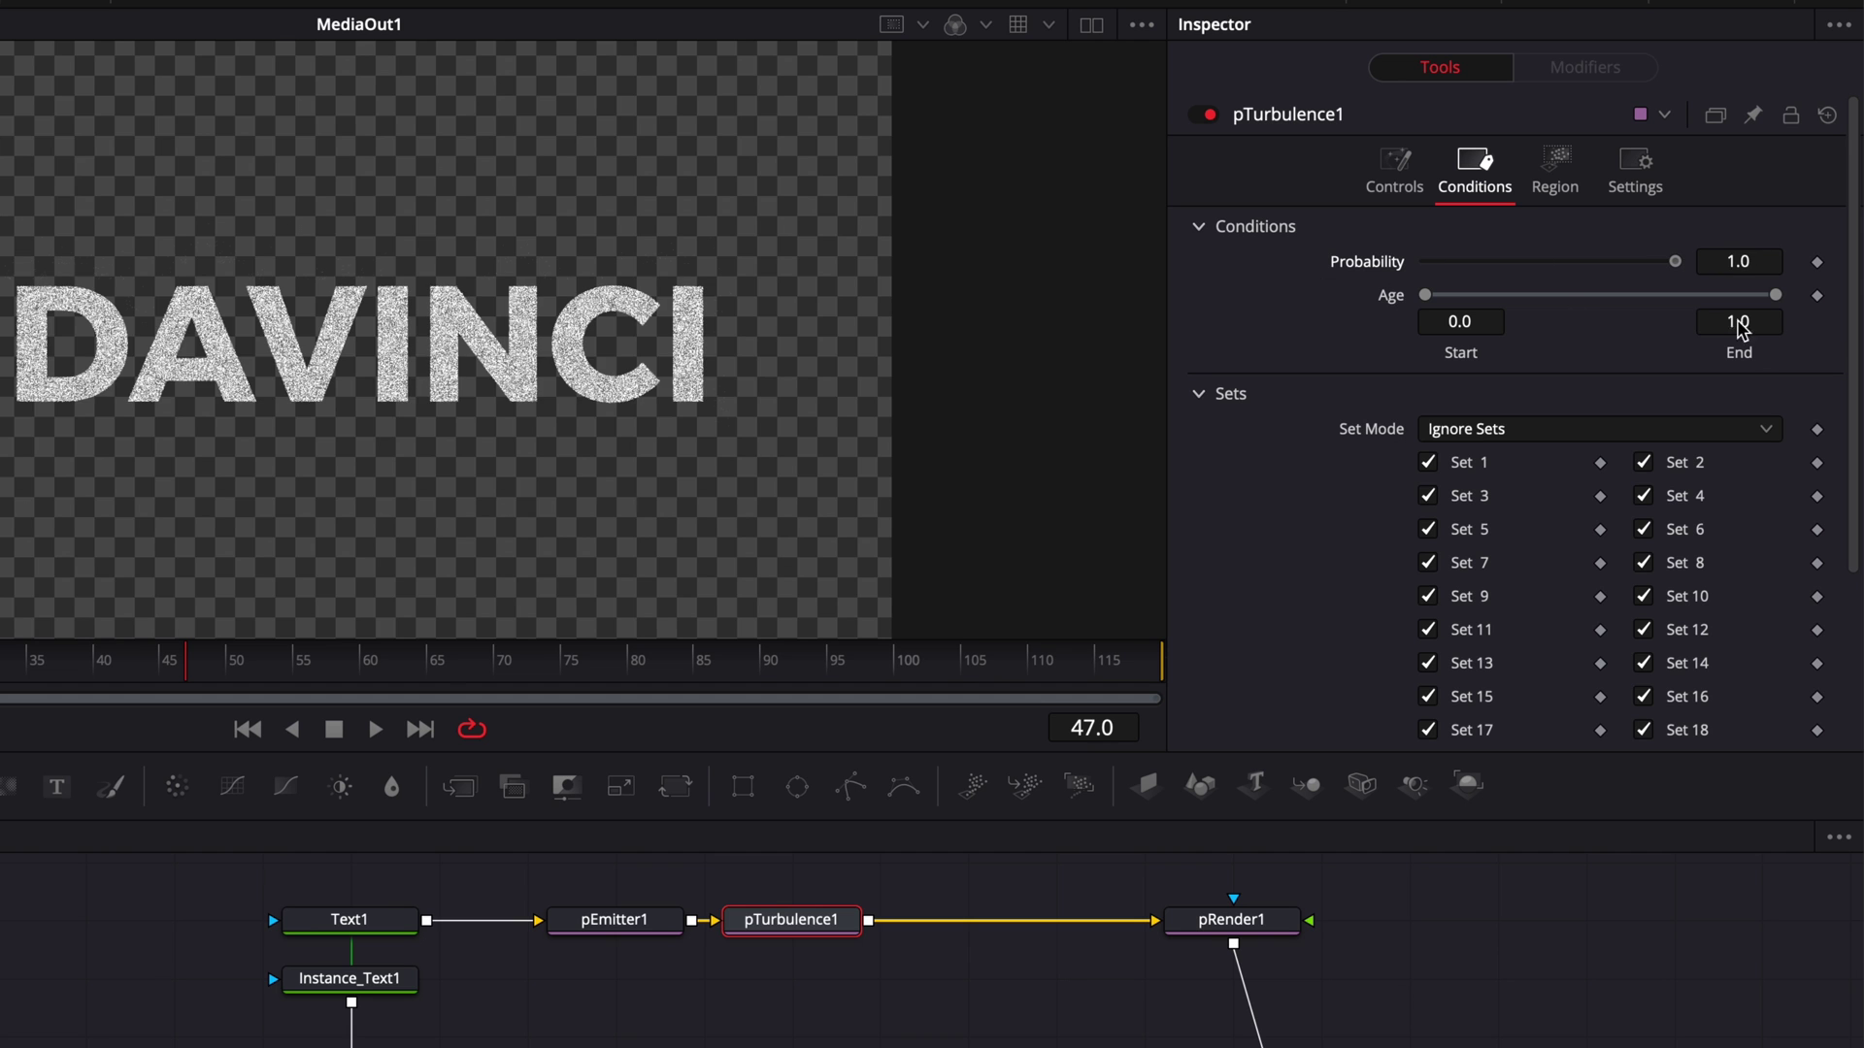
Keyframe pTurbulence1's Probability at 0.0 on frame 40 and 1.0 on frame 50
click(1737, 261)
text(1)
key(Return)
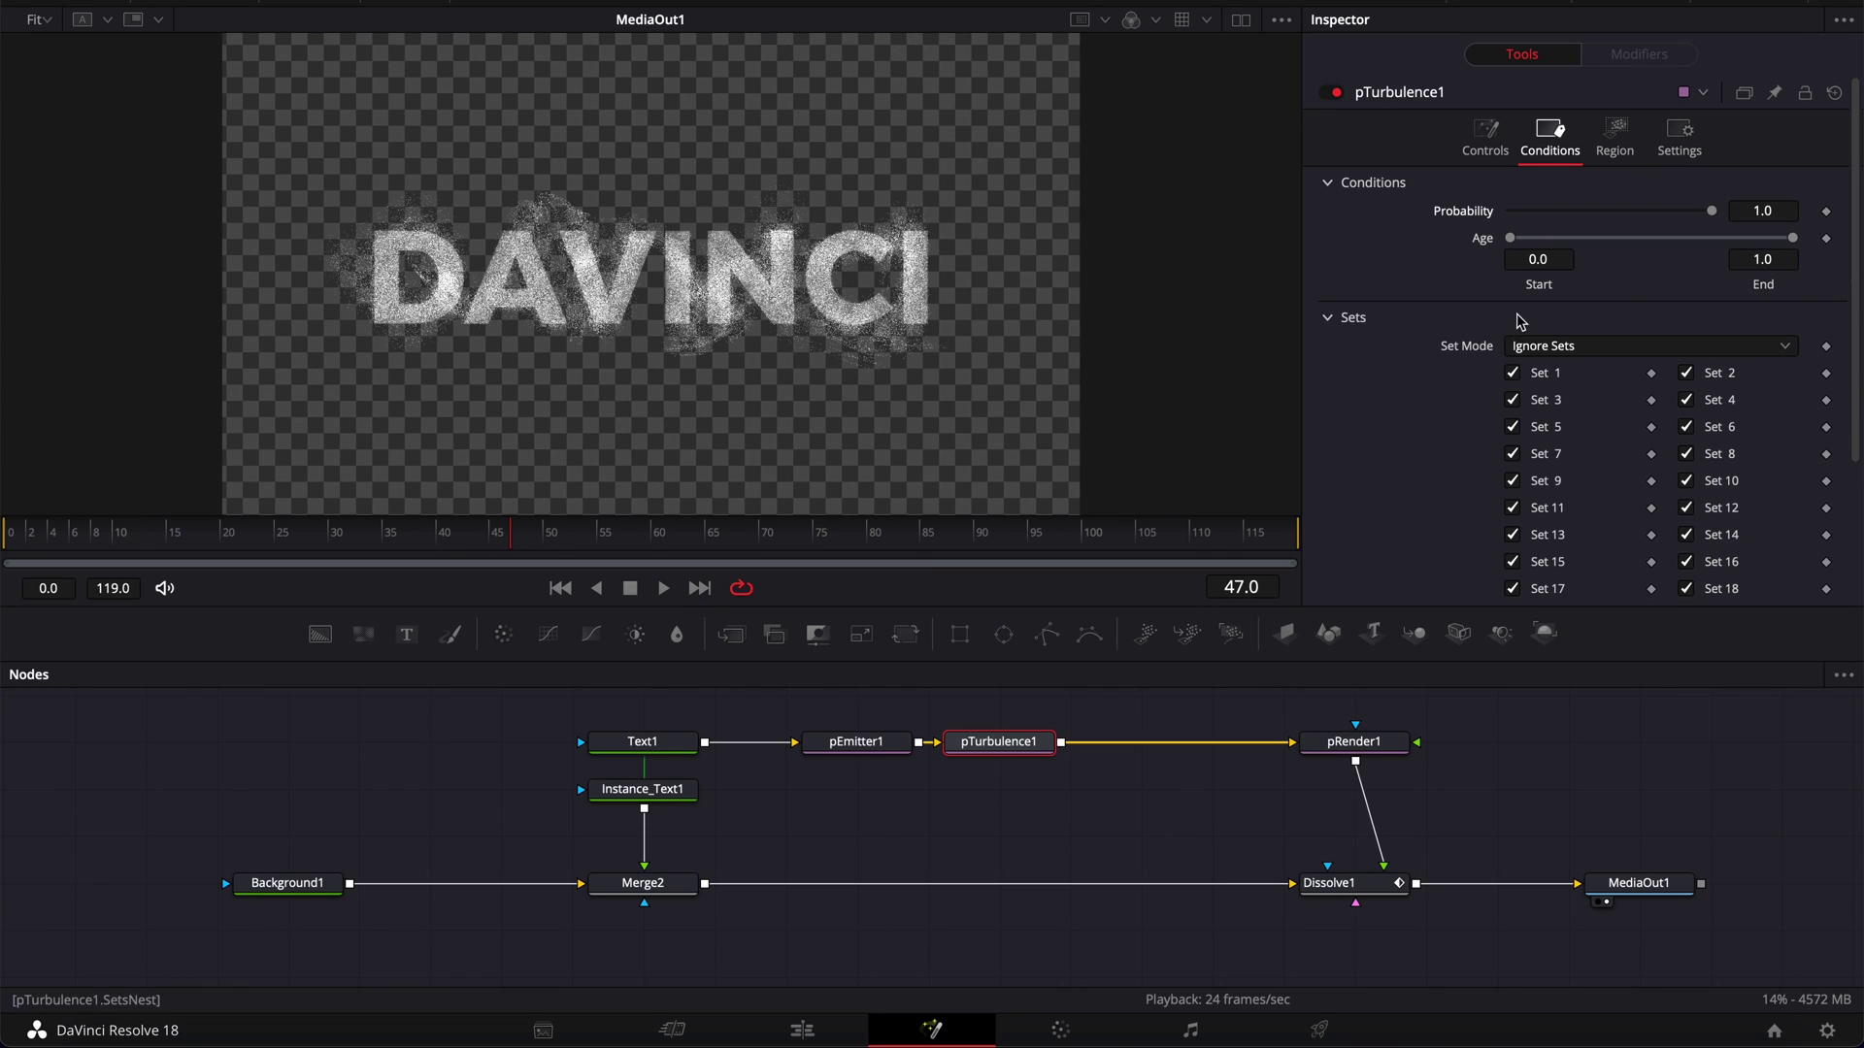
click(438, 541)
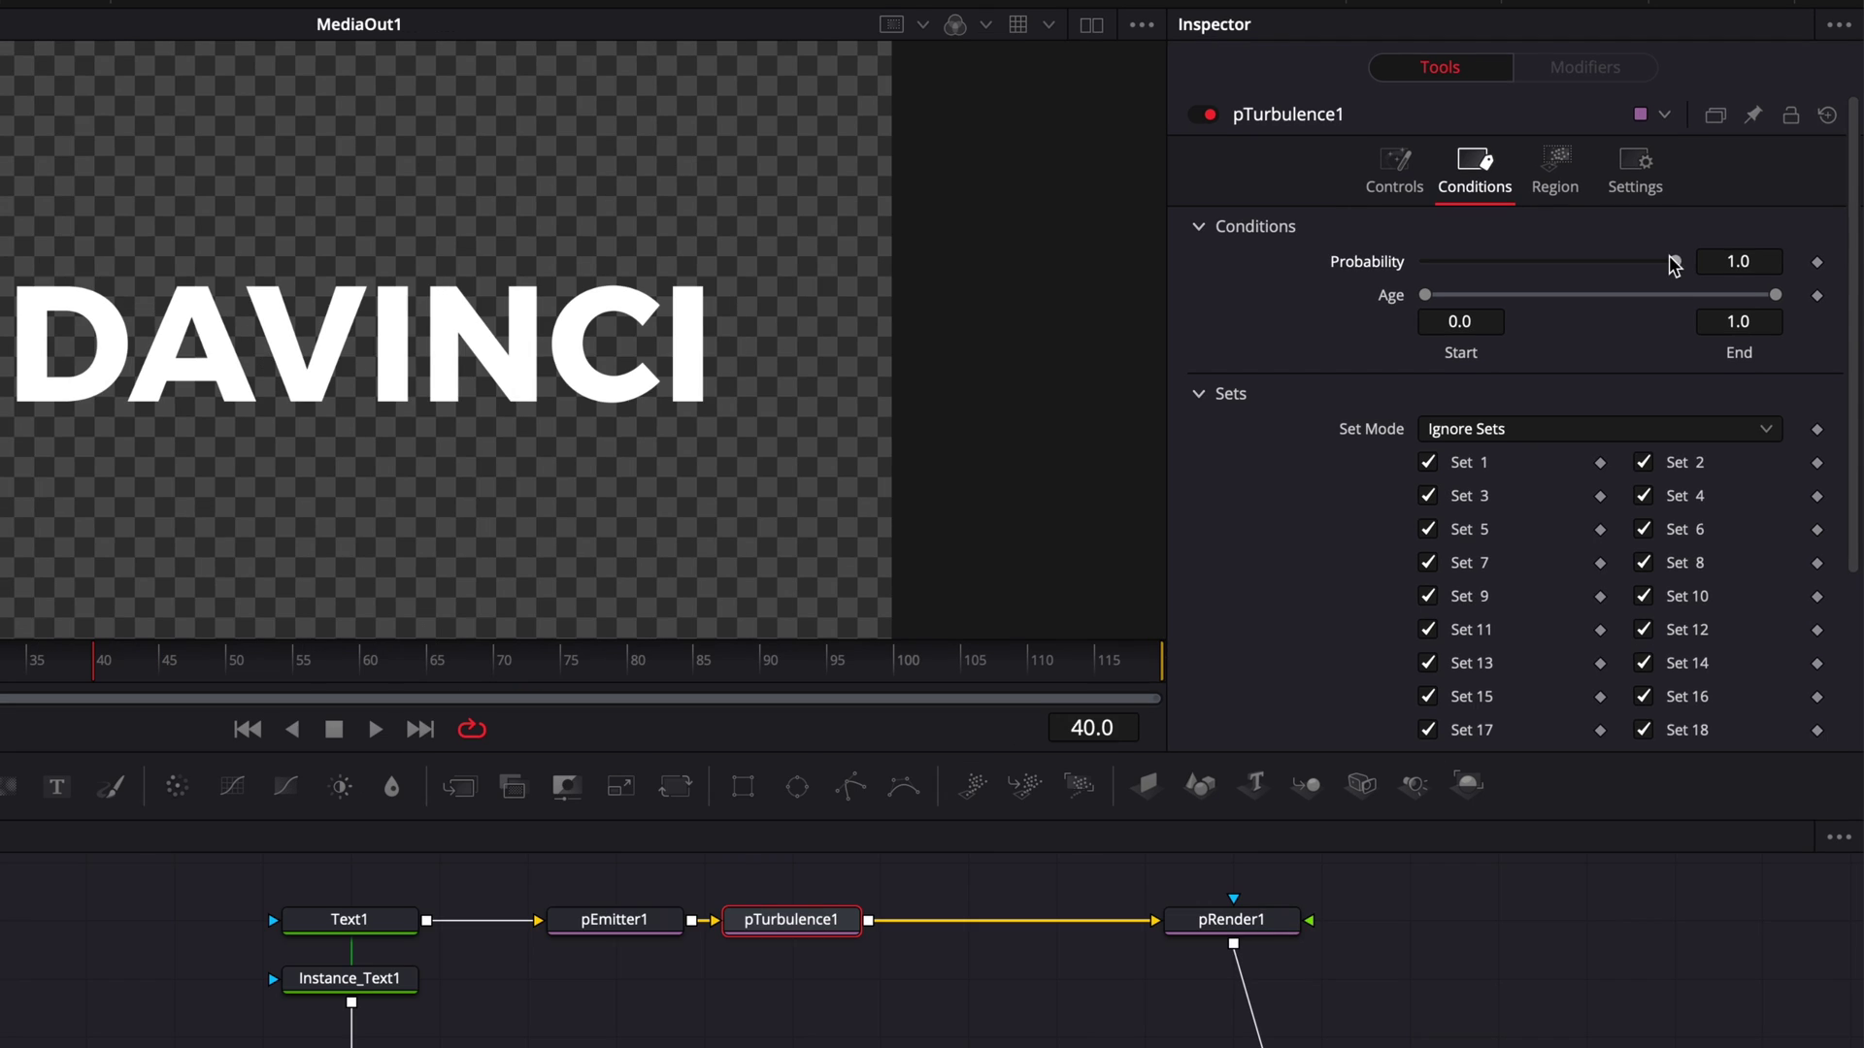
drag(1711, 210, 1502, 215)
drag(1413, 264, 1397, 264)
click(1817, 263)
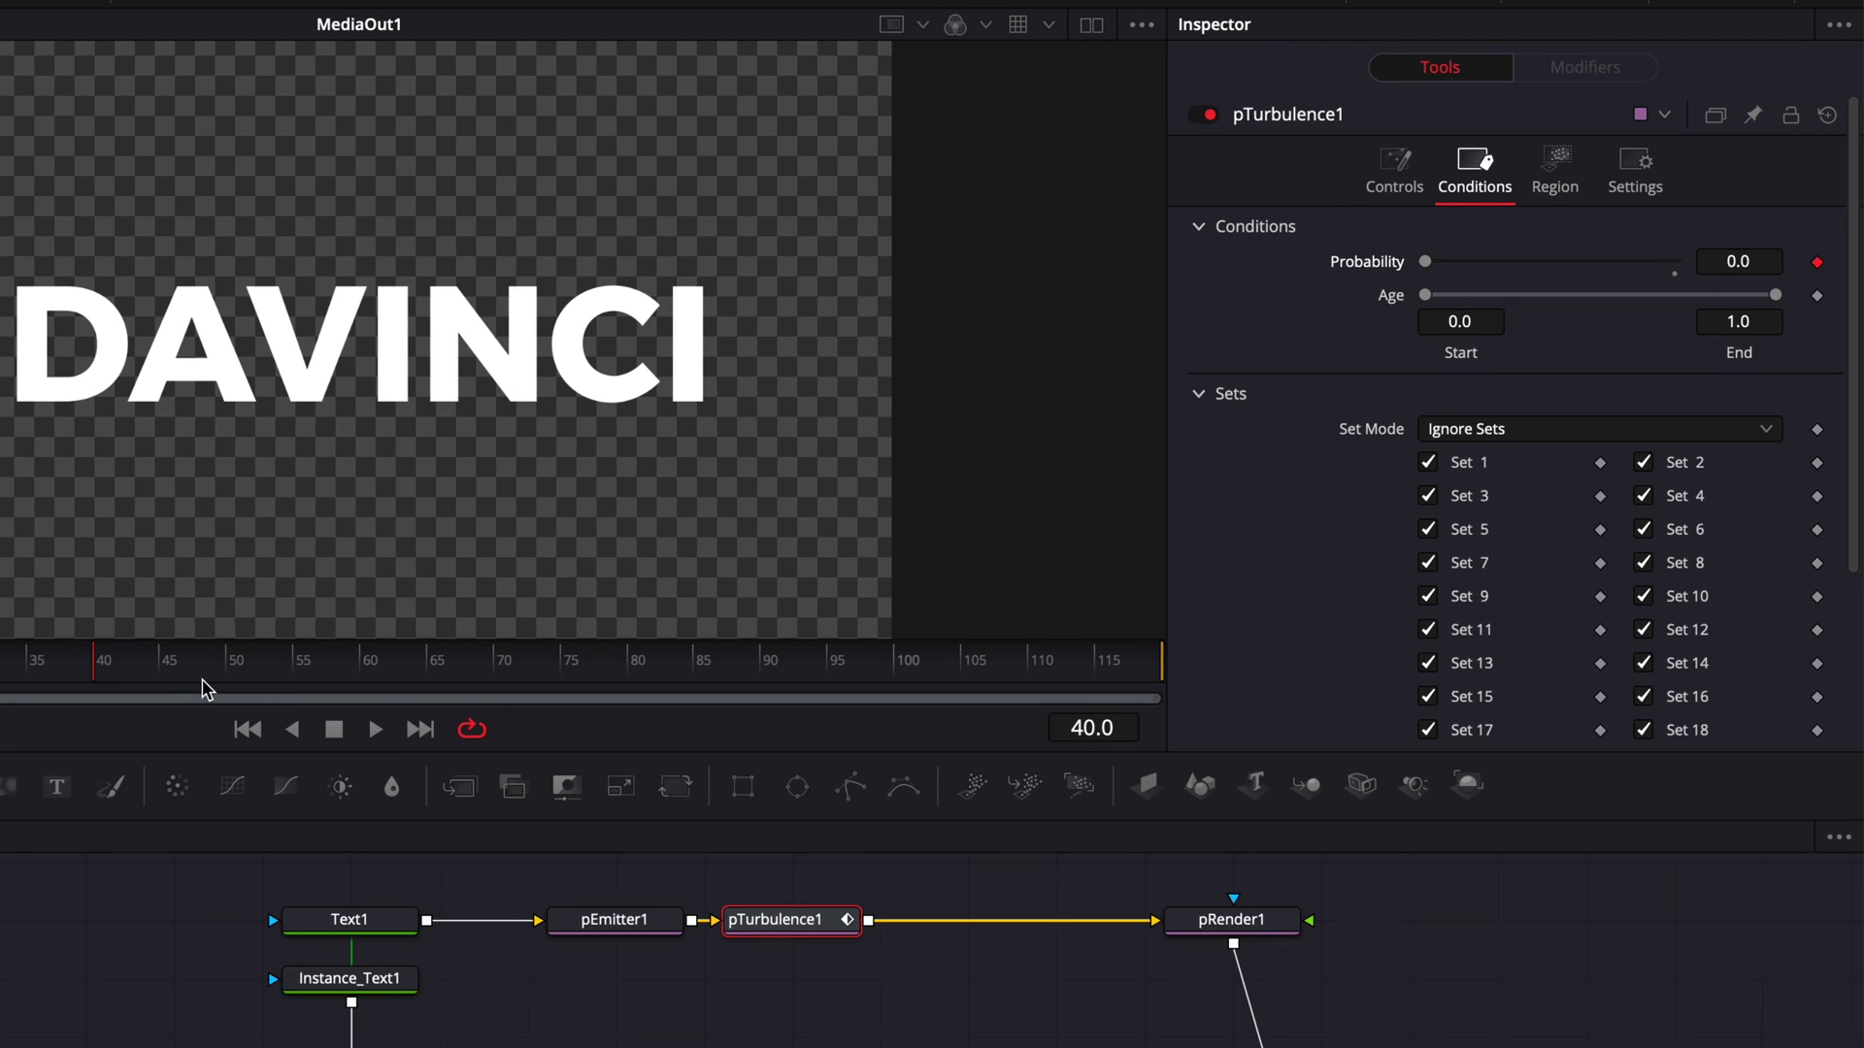
click(230, 667)
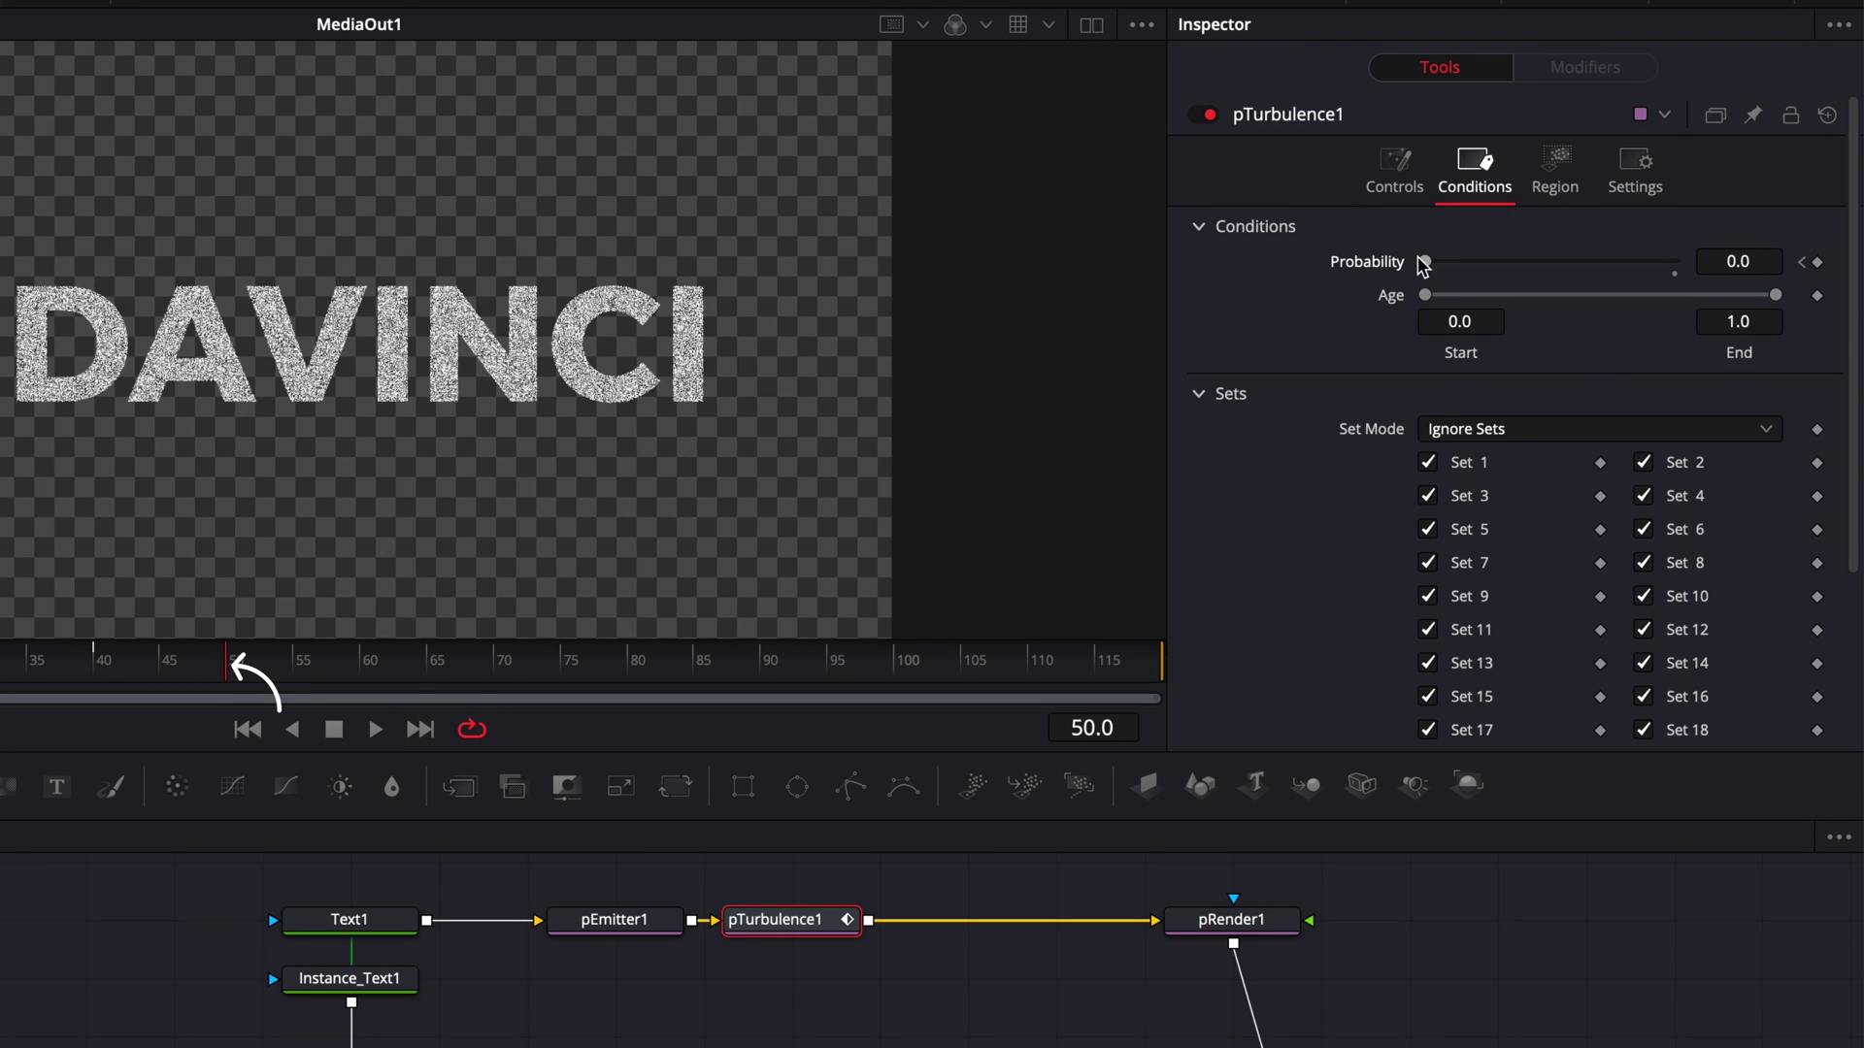
drag(1423, 264, 1818, 262)
Play and scrub frames 27 to 58 to watch DAVINCI scatter after frame 44
click(0, 665)
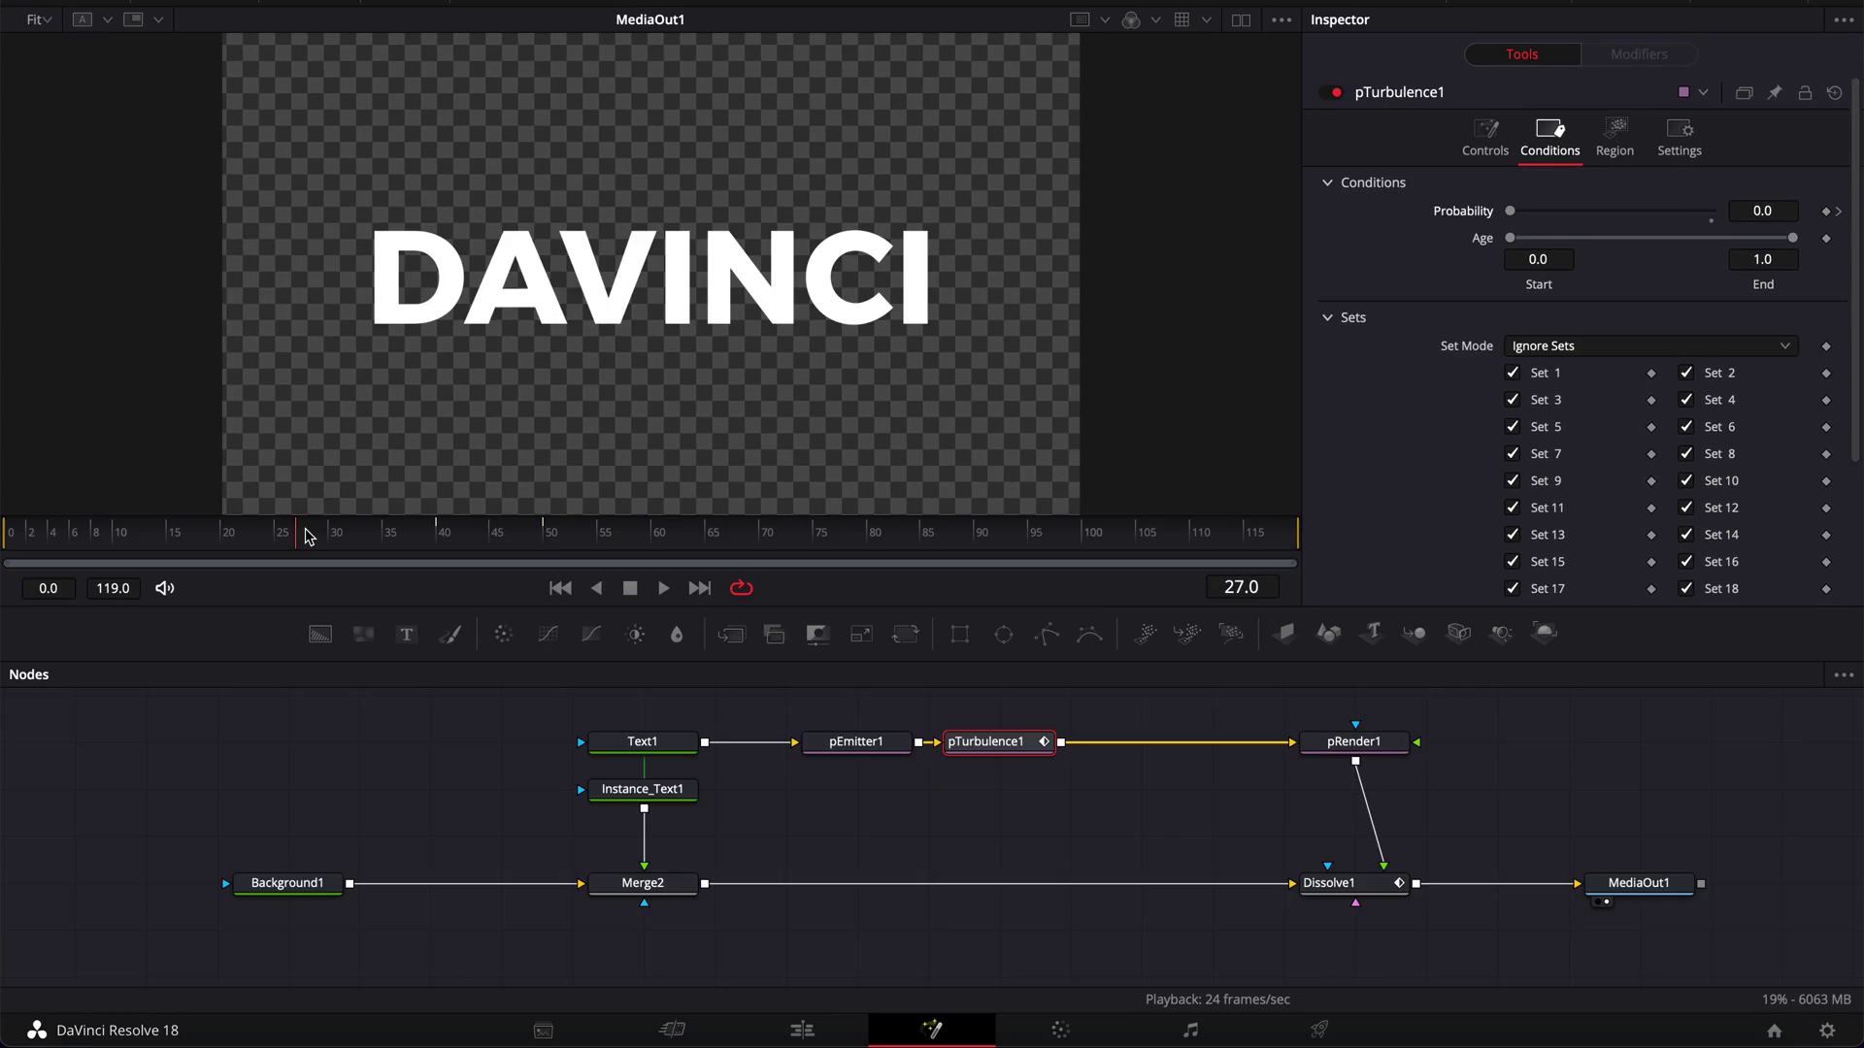
key(space)
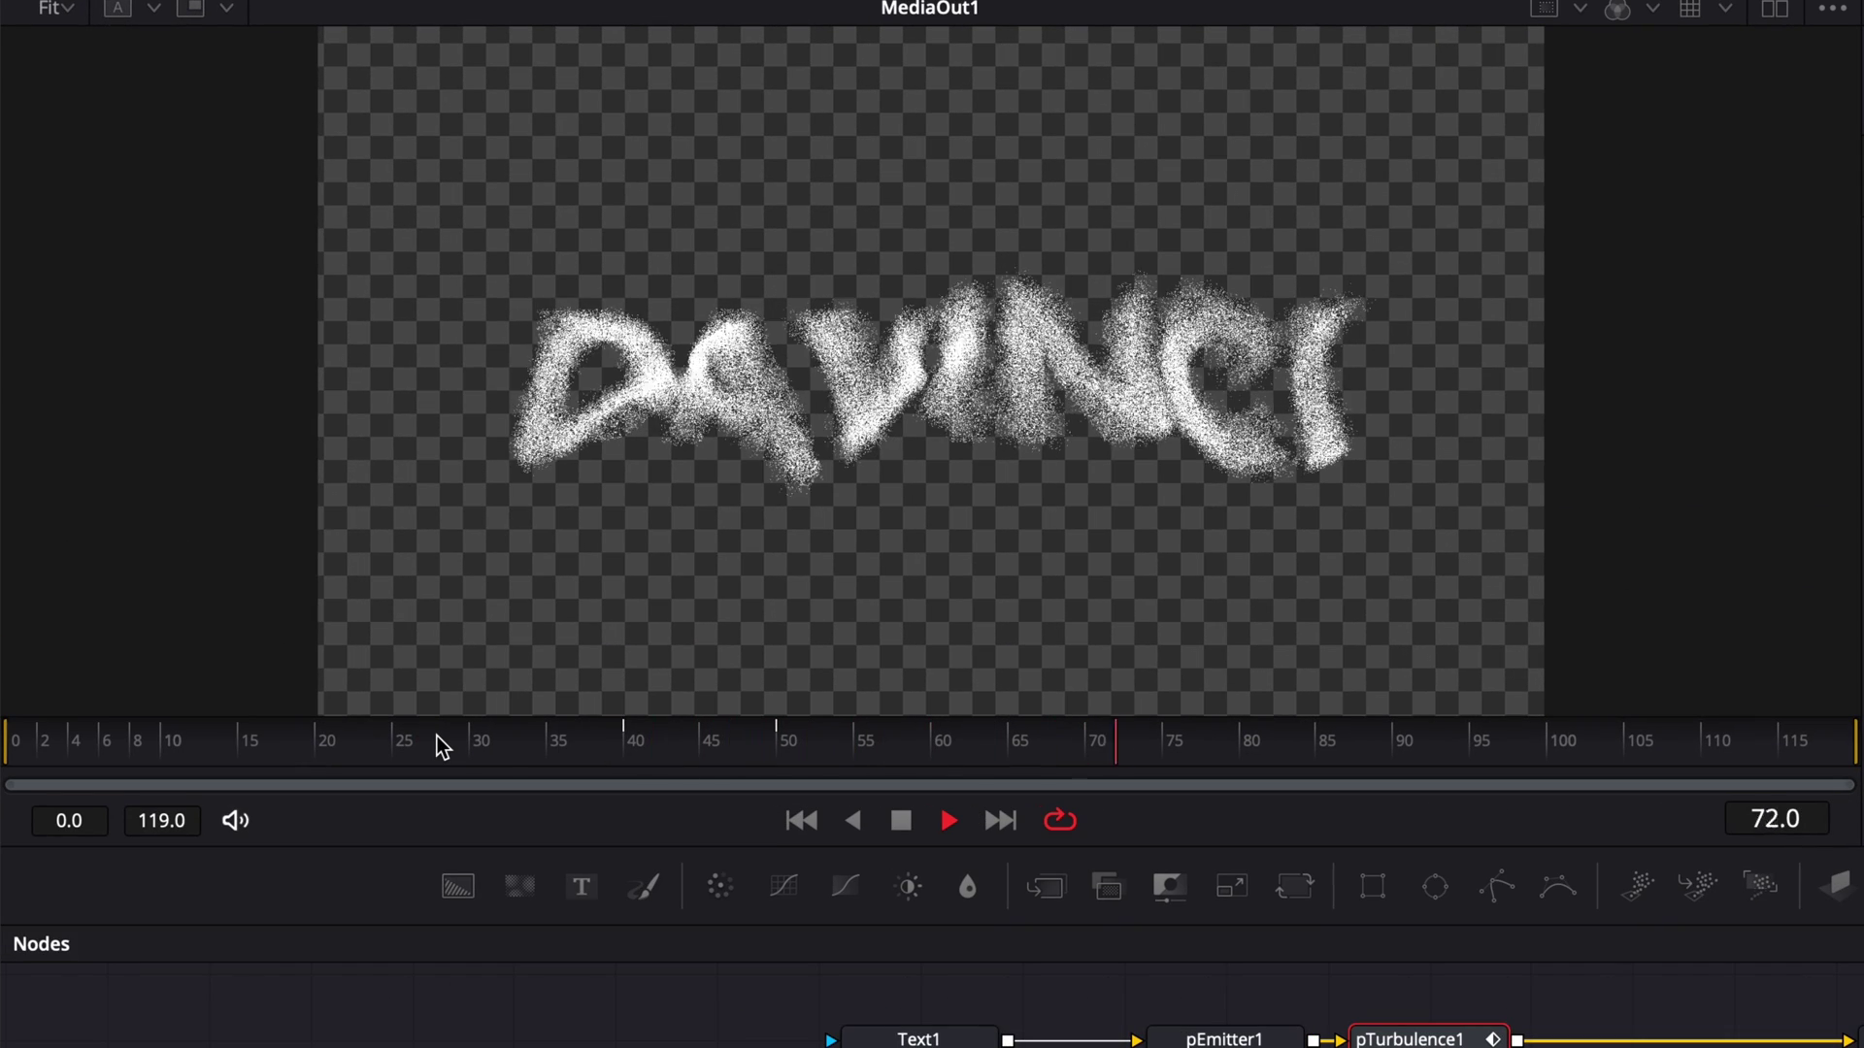
drag(441, 748, 1019, 782)
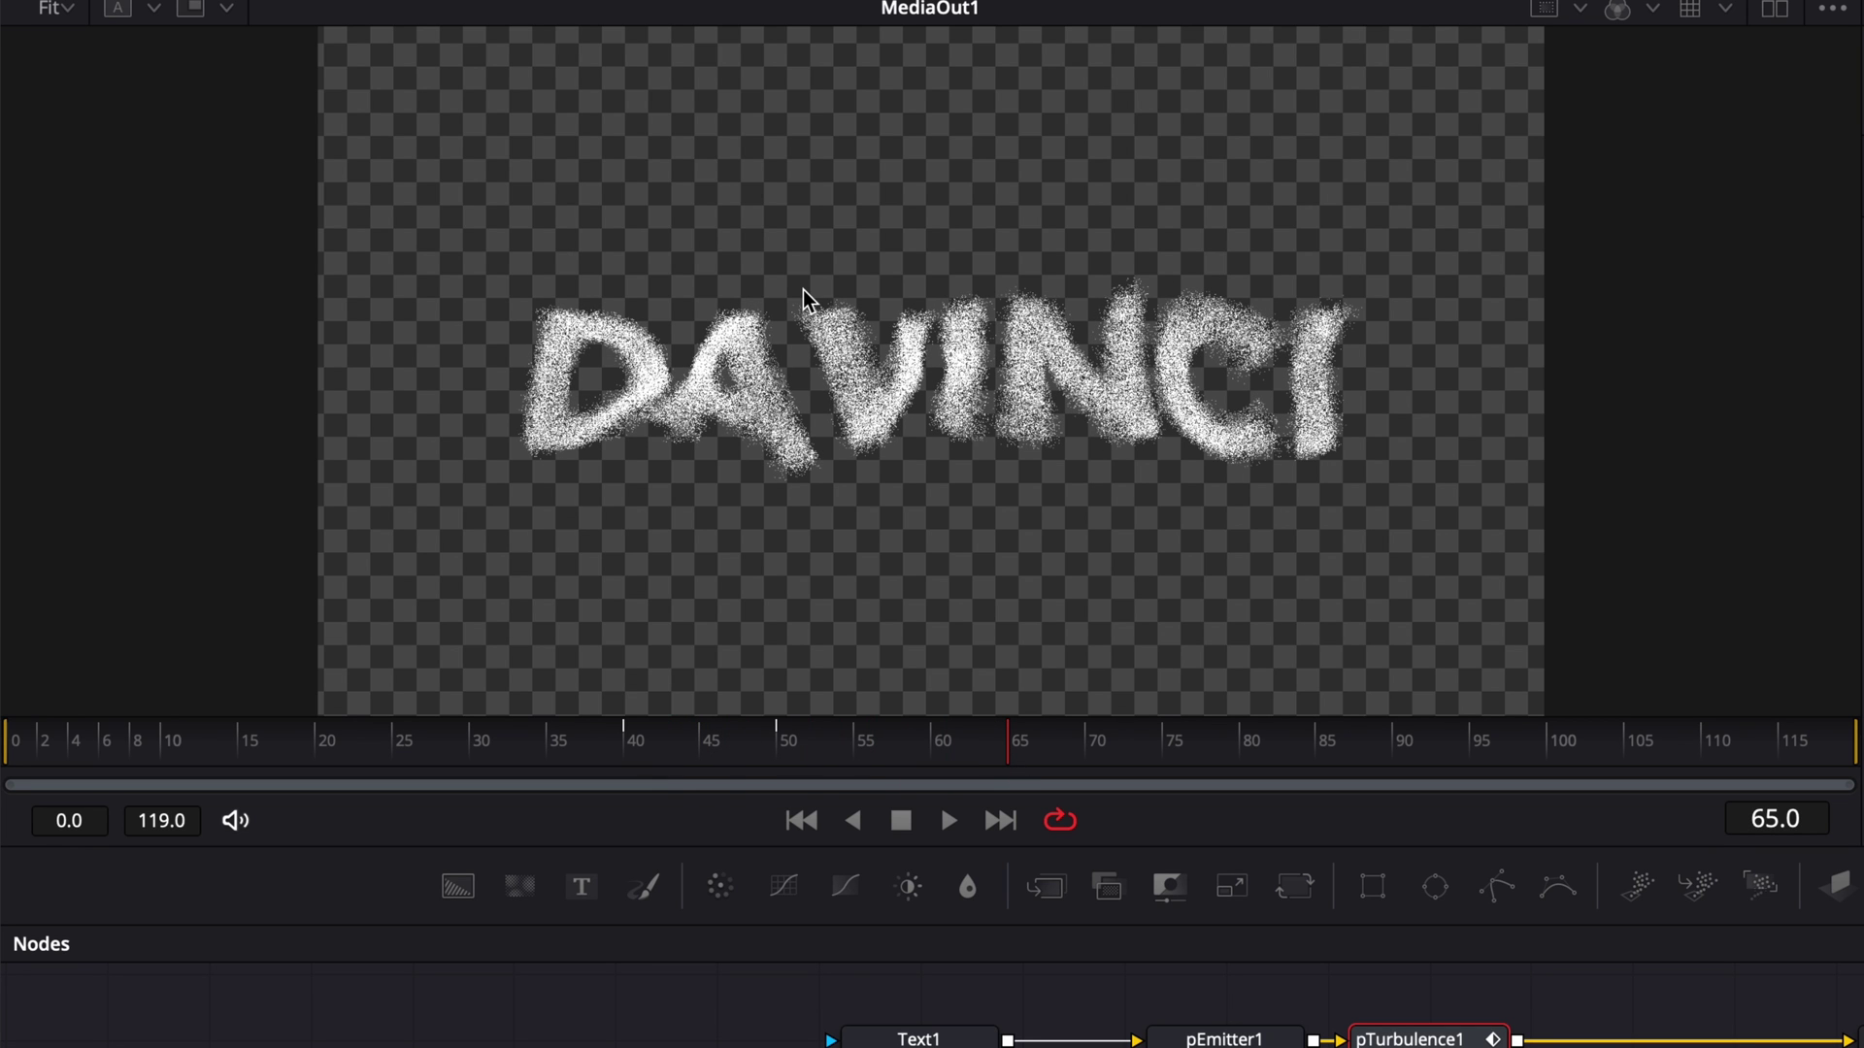
drag(665, 762, 702, 769)
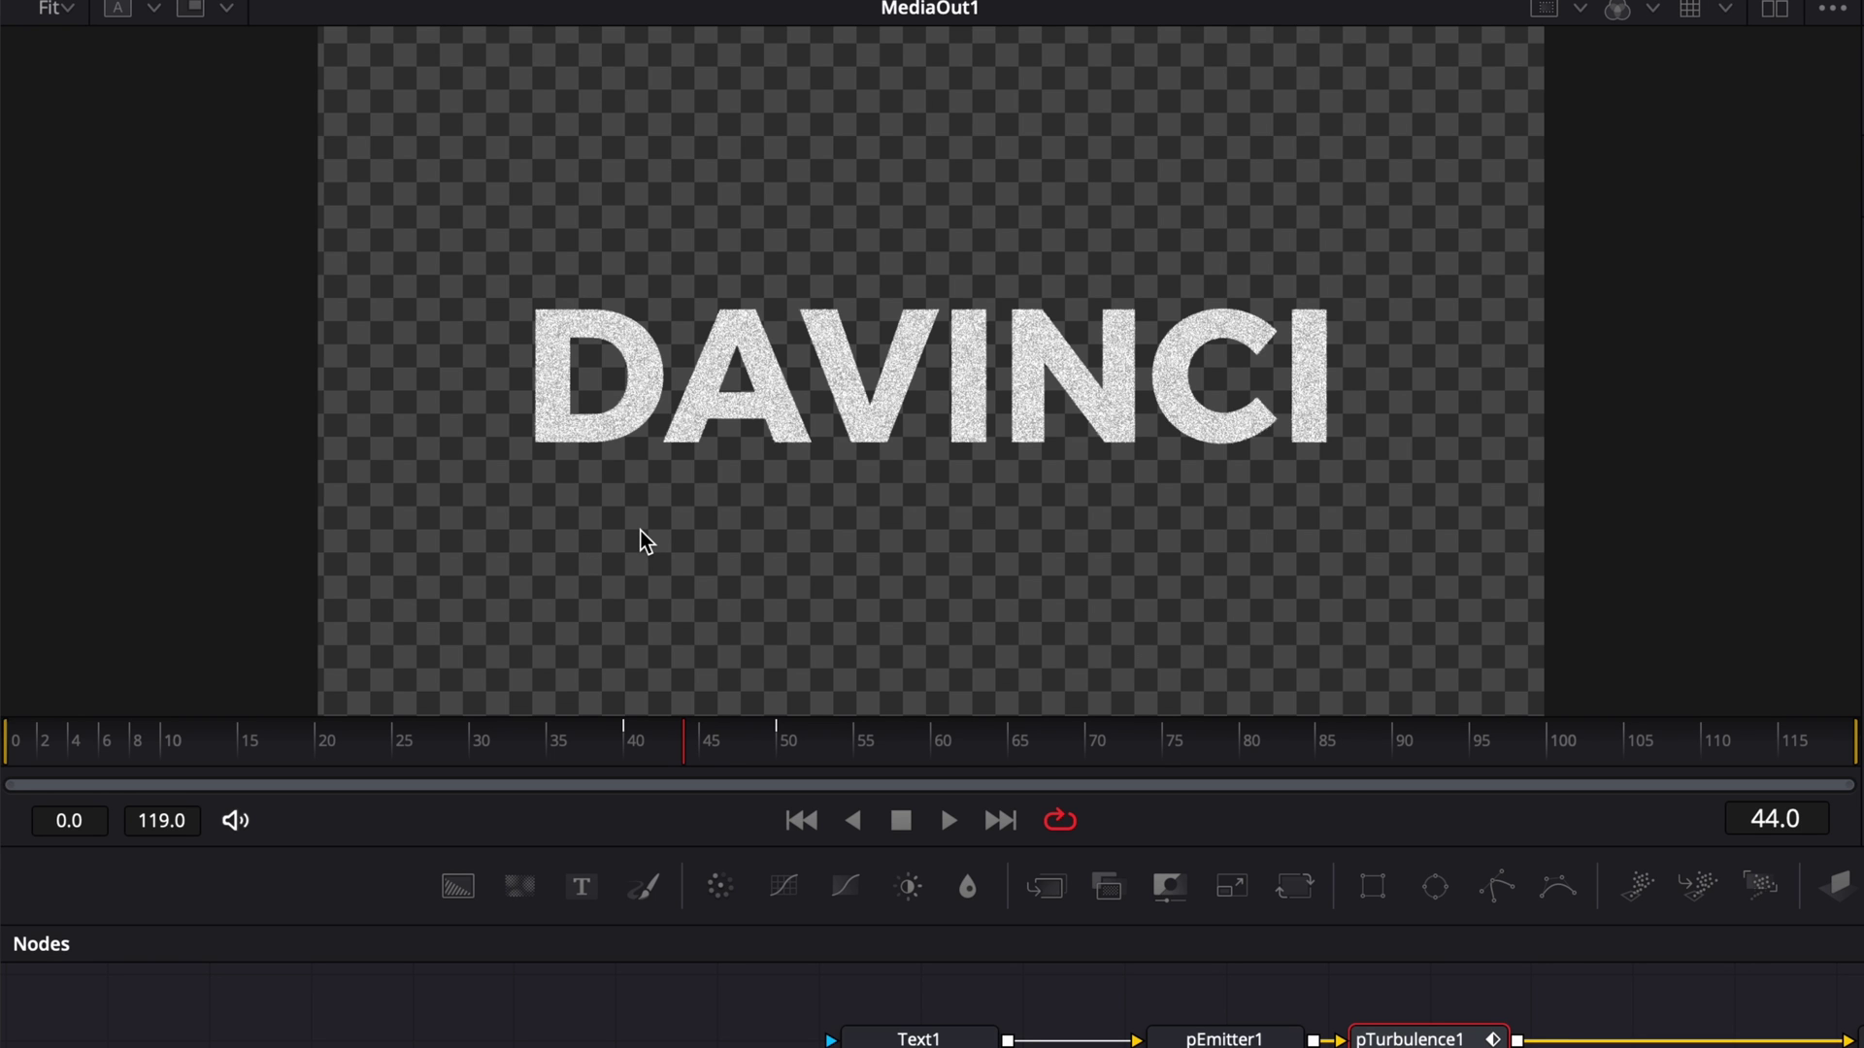
drag(752, 746, 882, 728)
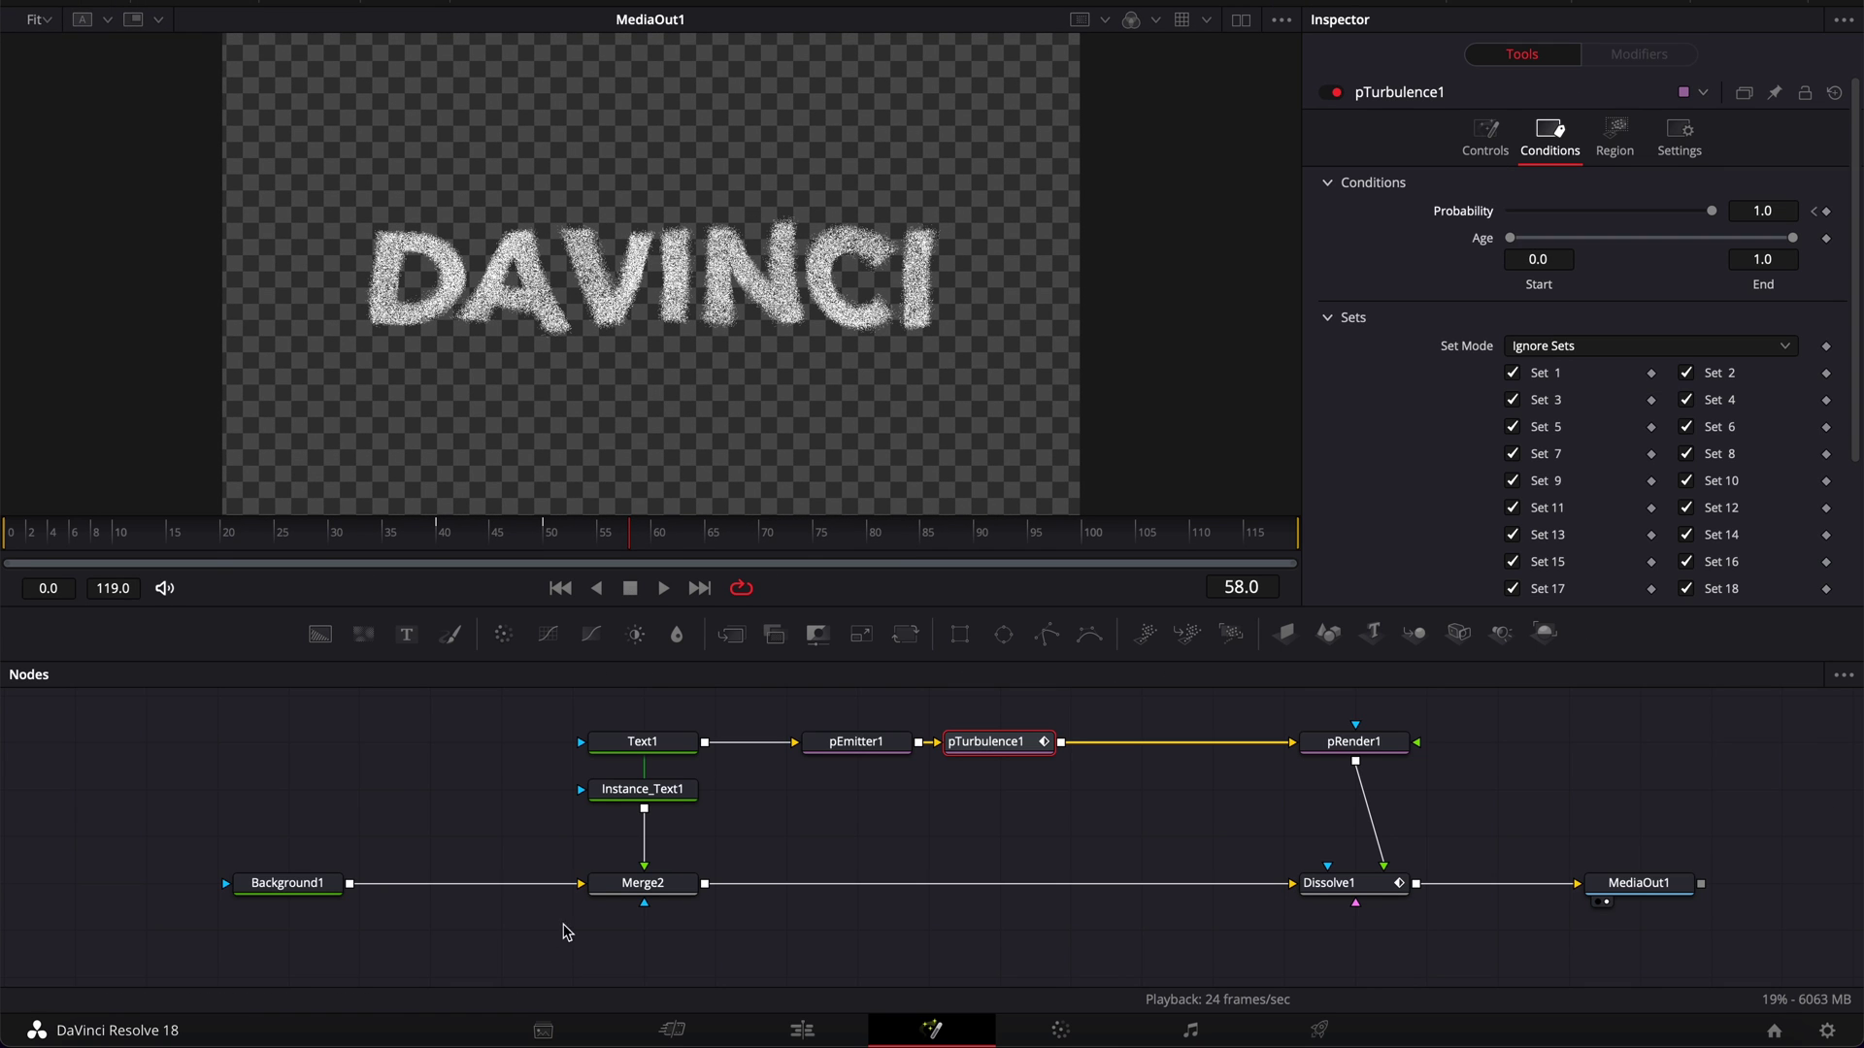
Deinstance Instance_Text1's Softness X and Y in its Shading settings
click(649, 791)
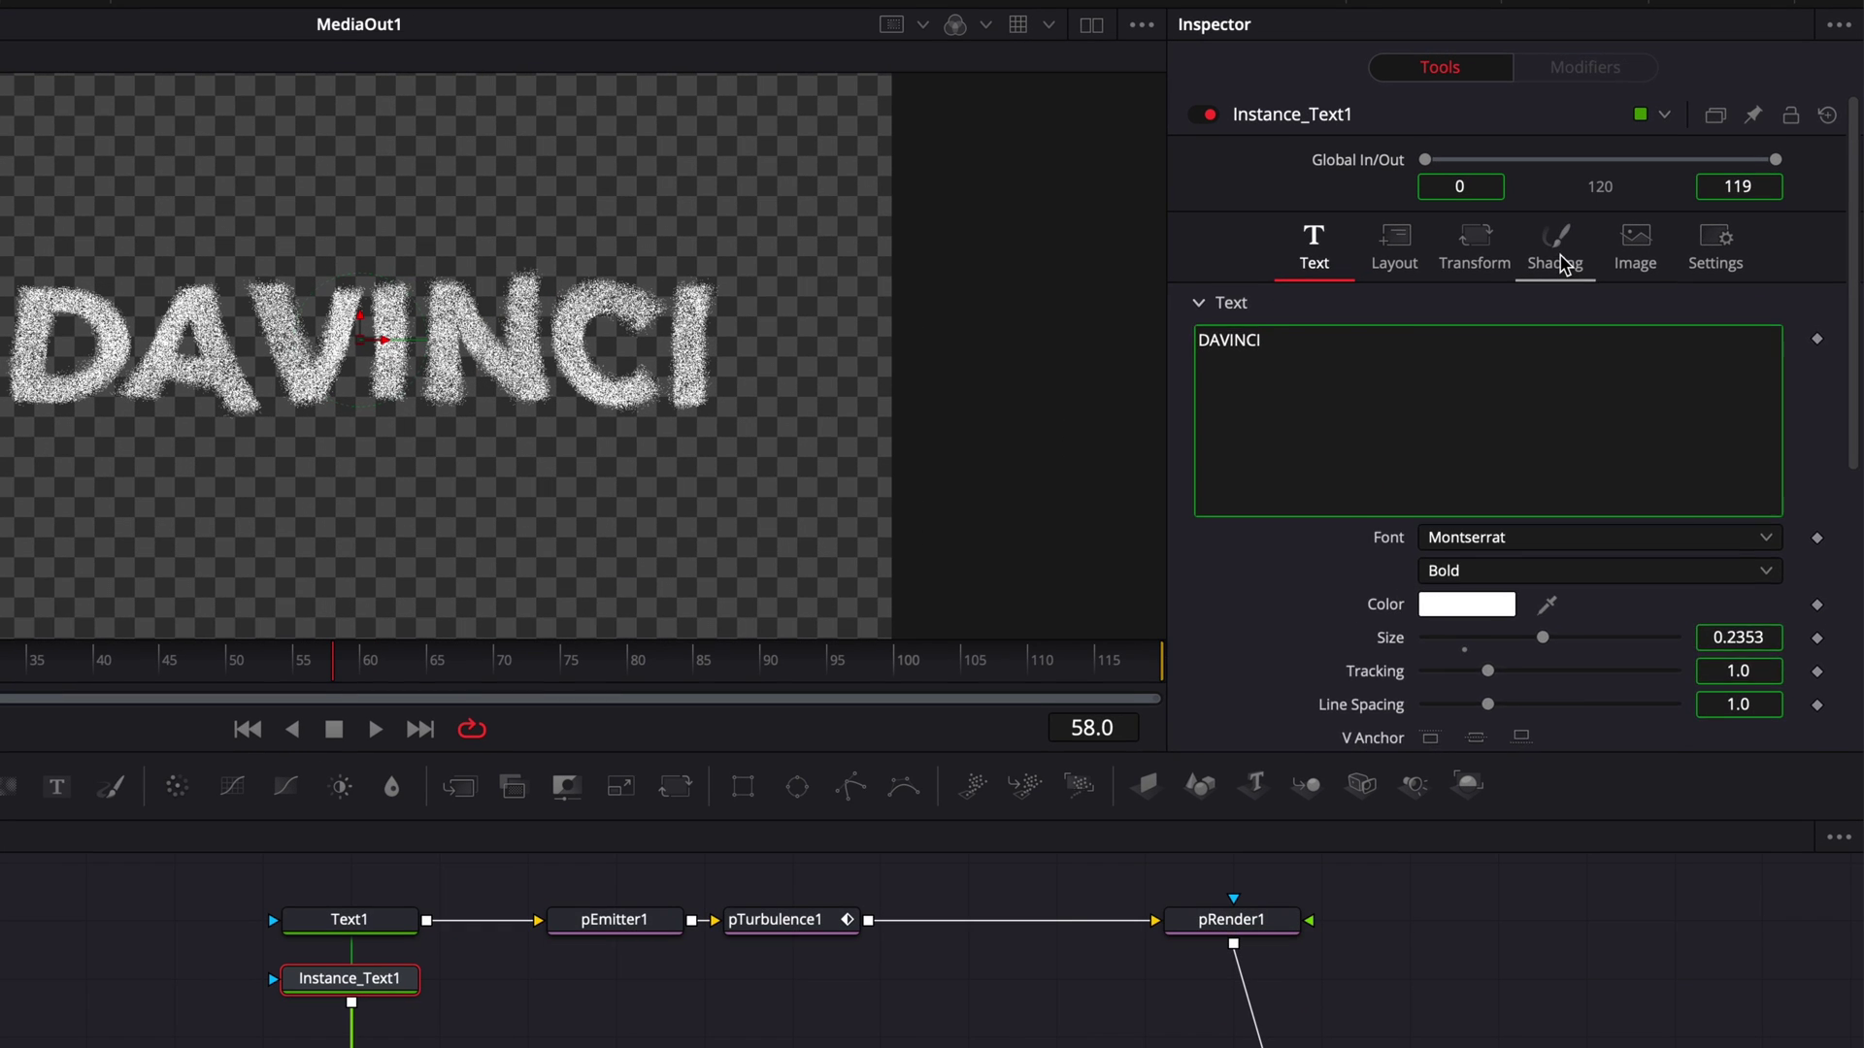
click(1614, 199)
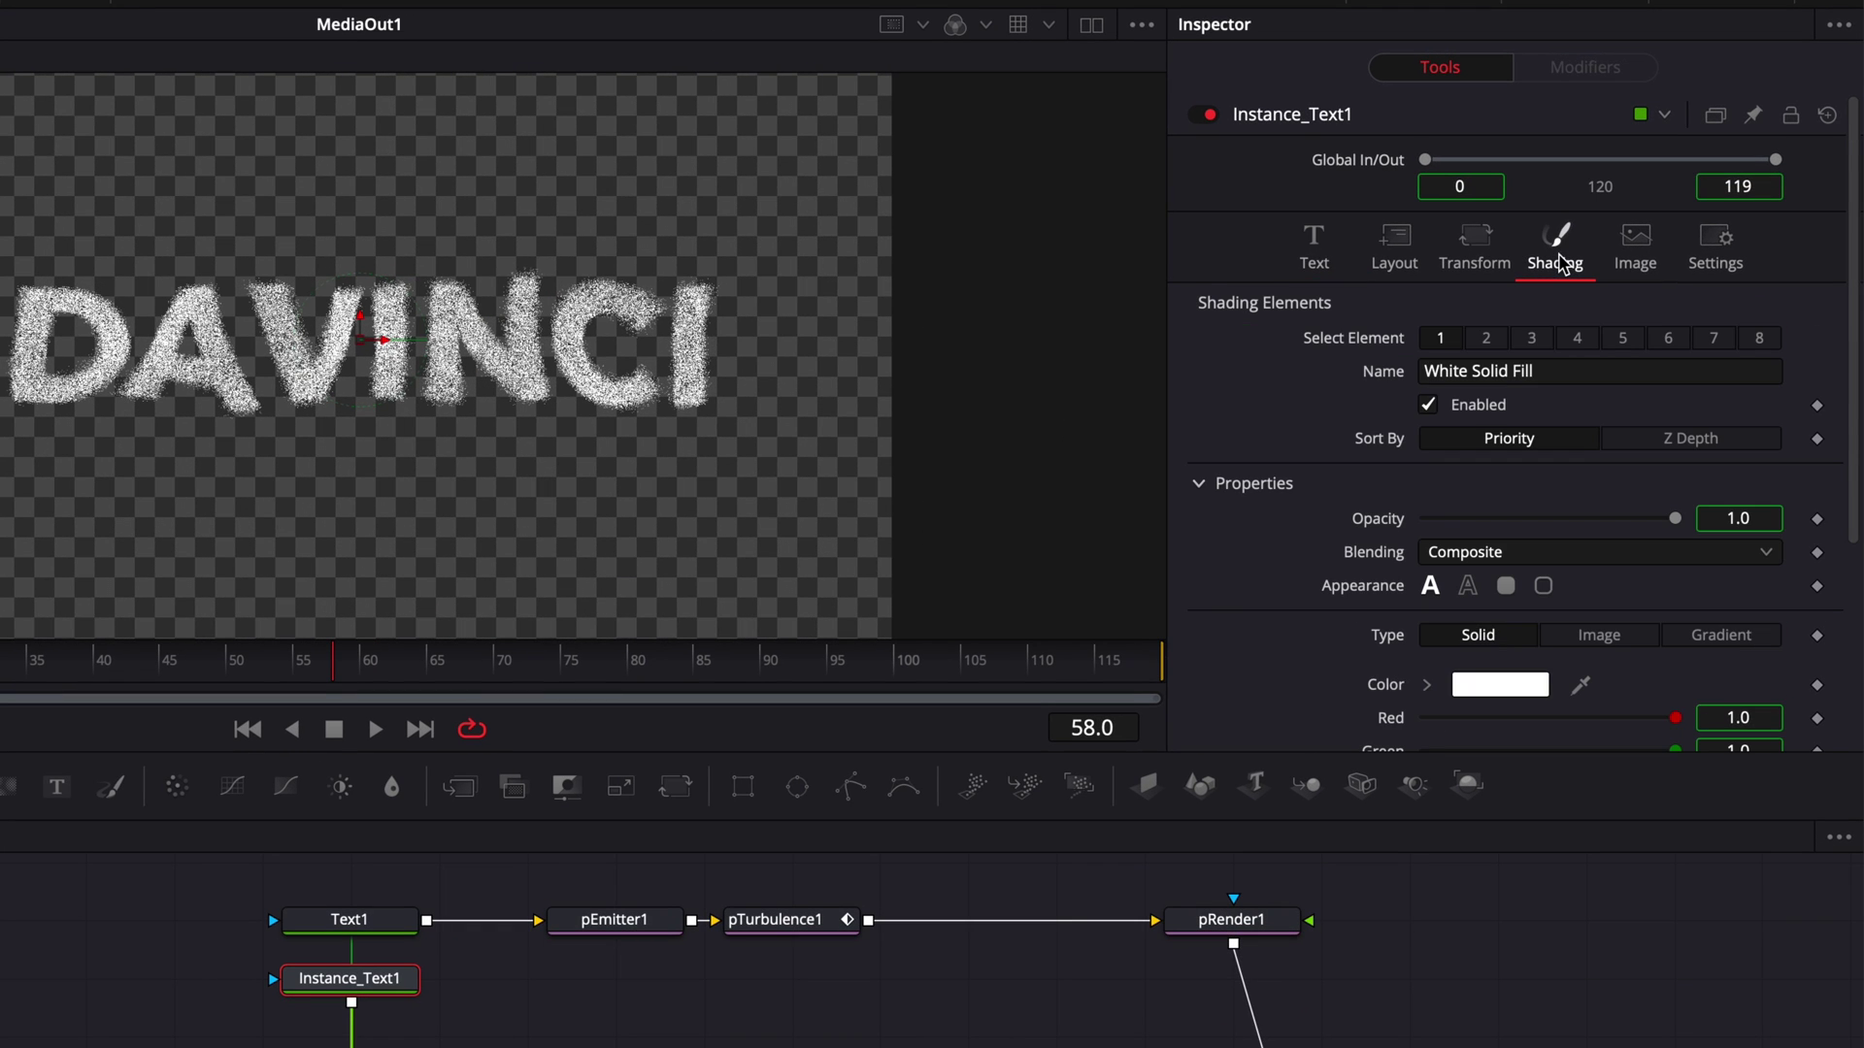
scroll(1374, 522, down, 5)
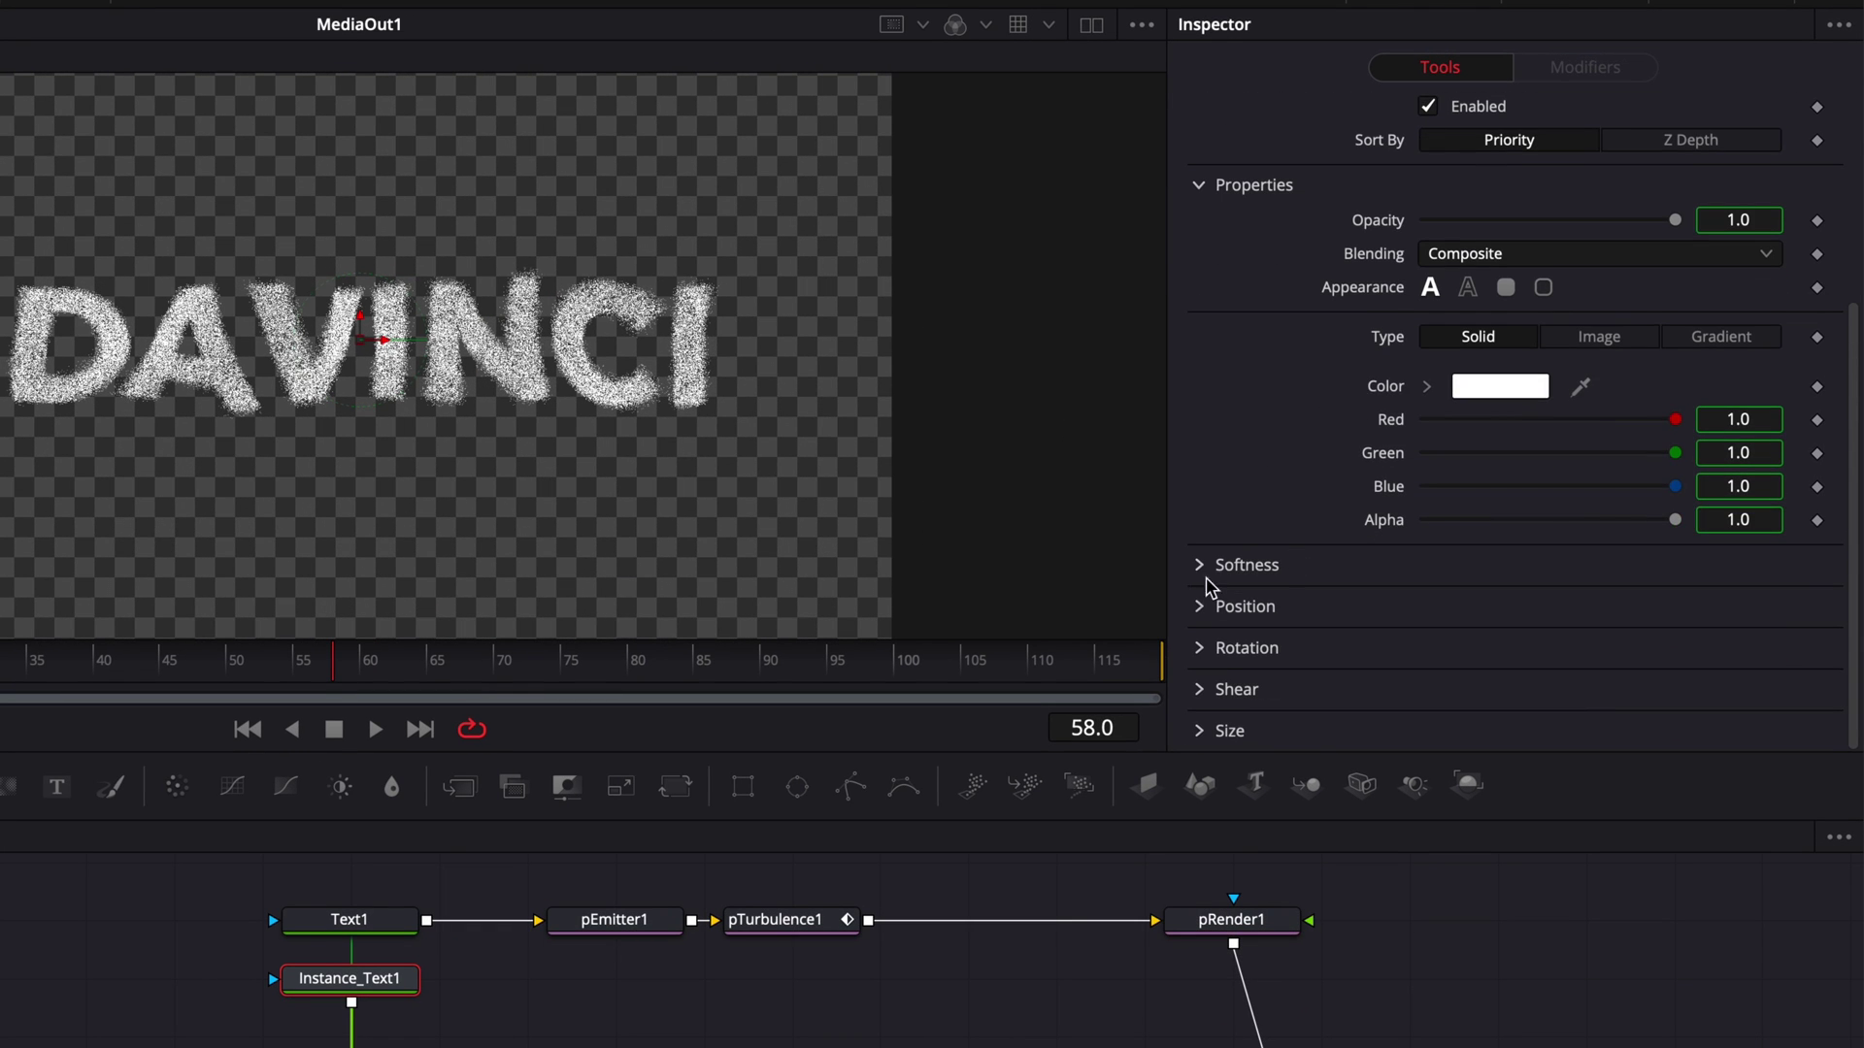
click(1196, 567)
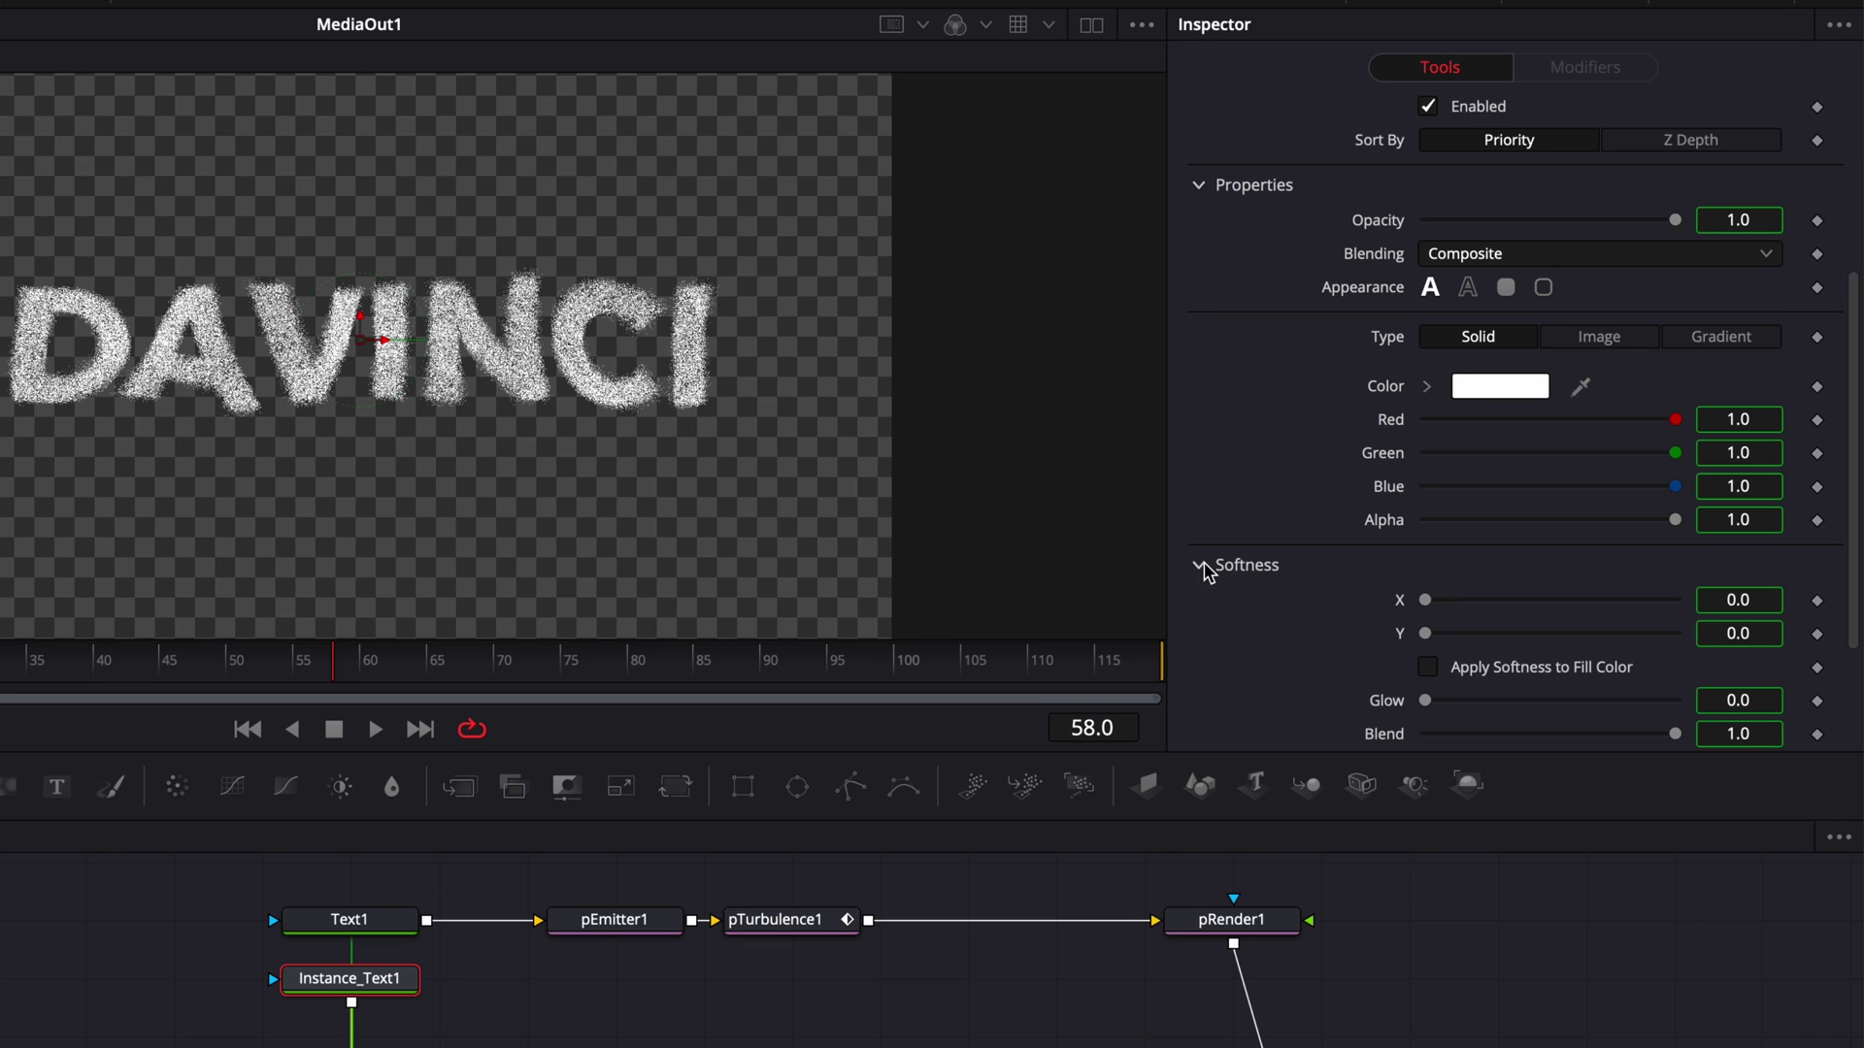
right_click(1403, 611)
click(1460, 847)
right_click(1402, 641)
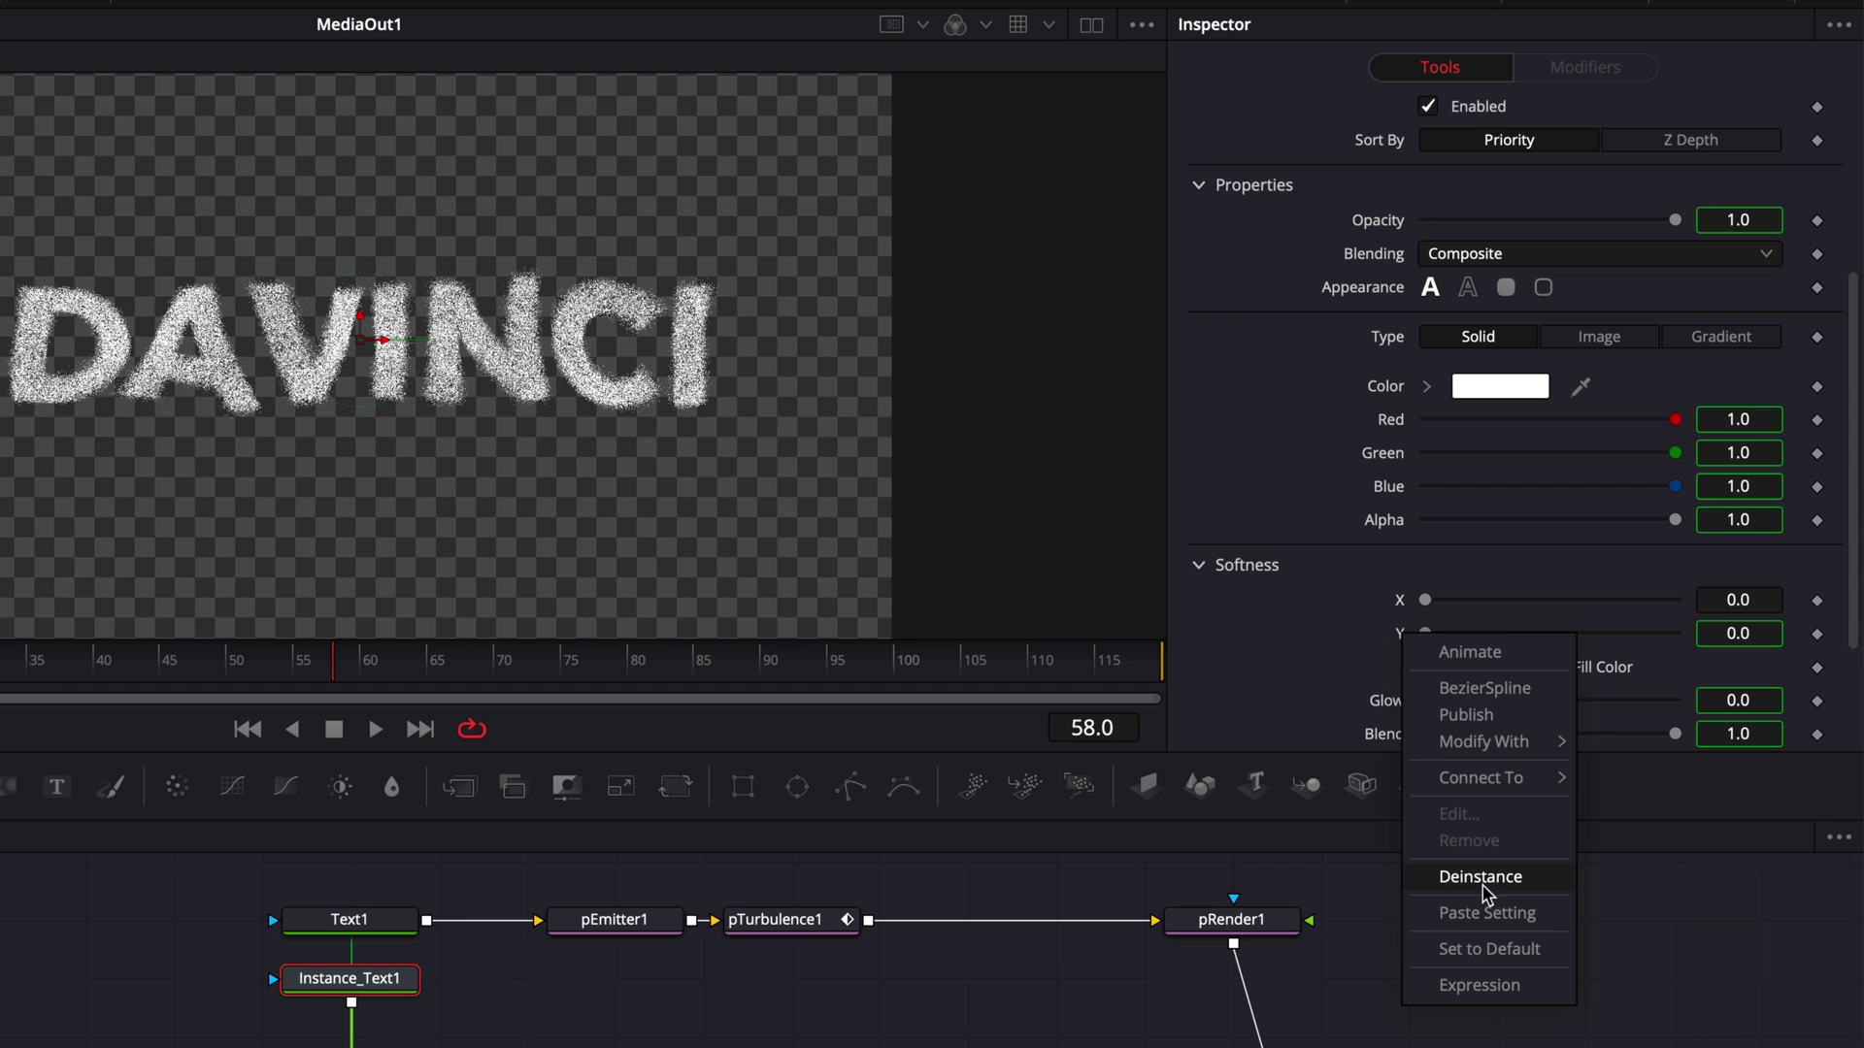
click(1480, 878)
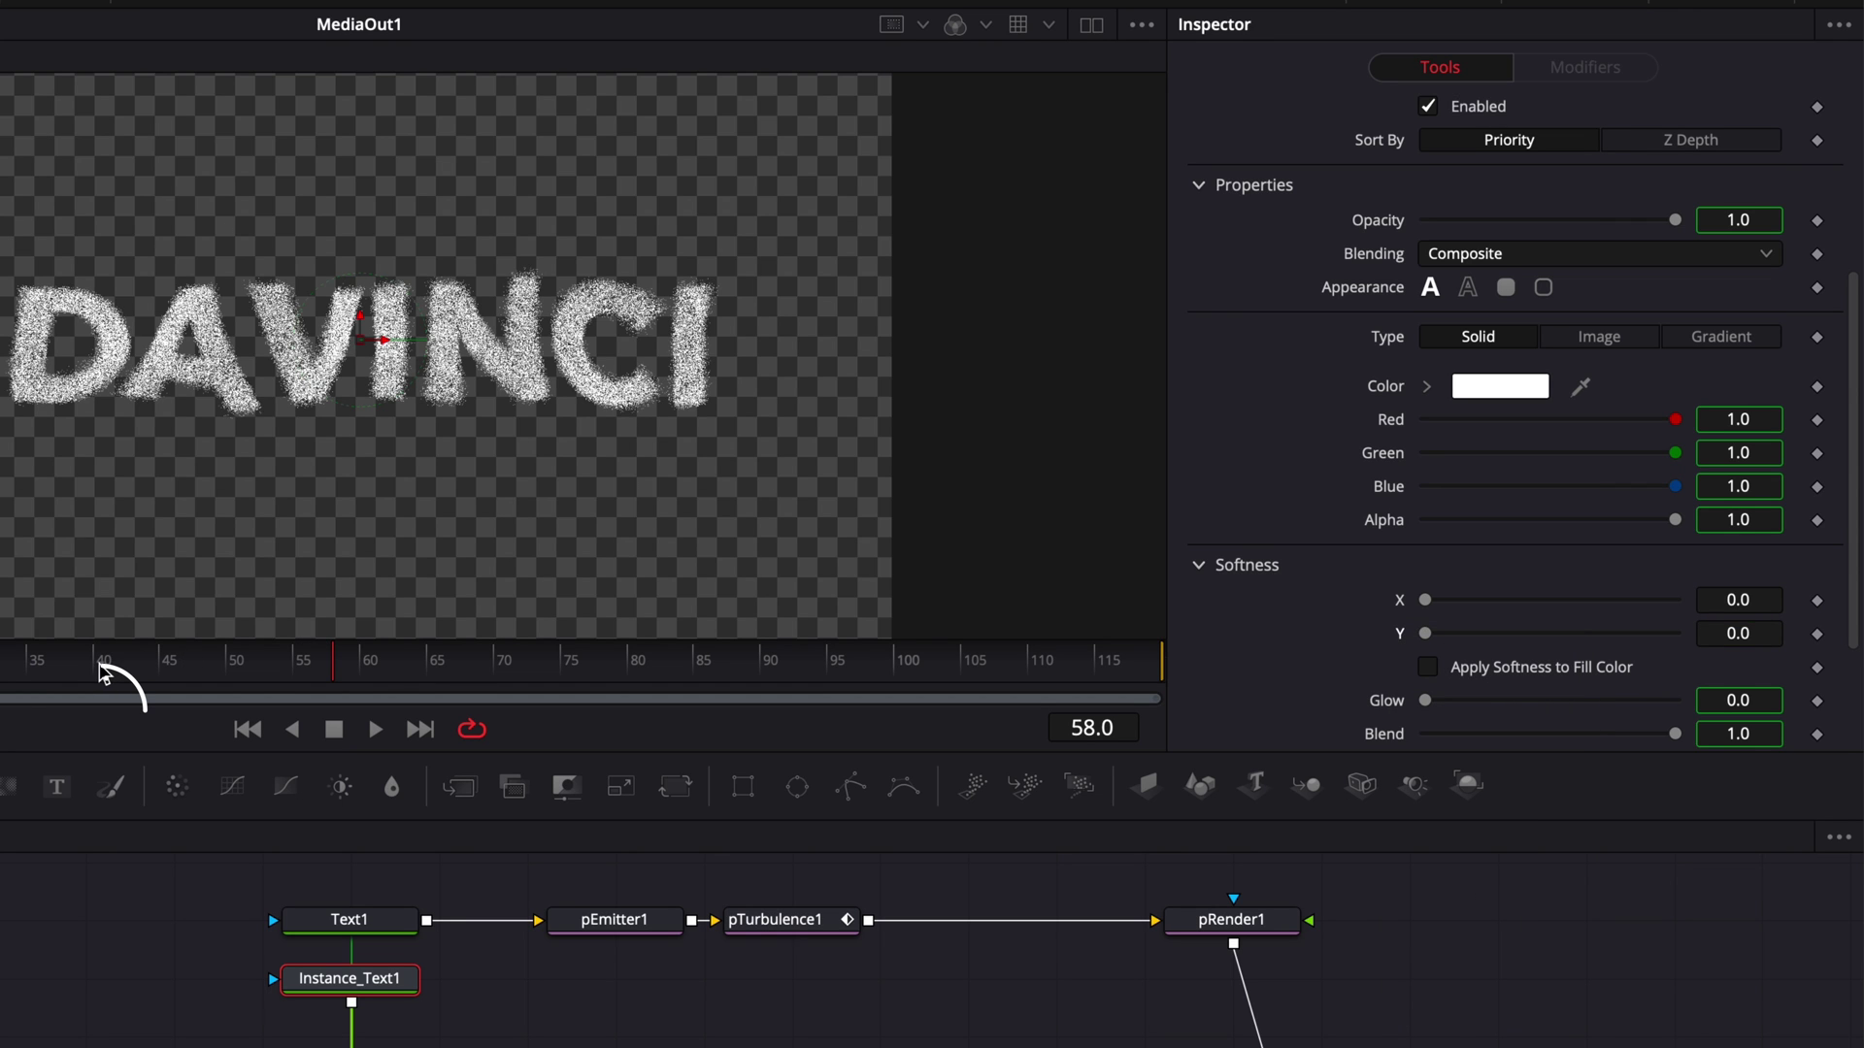
Keyframe Softness X and Y at 0.0 on frame 40 and 10.0 on frame 50, then preview
click(97, 664)
click(1814, 601)
click(1817, 634)
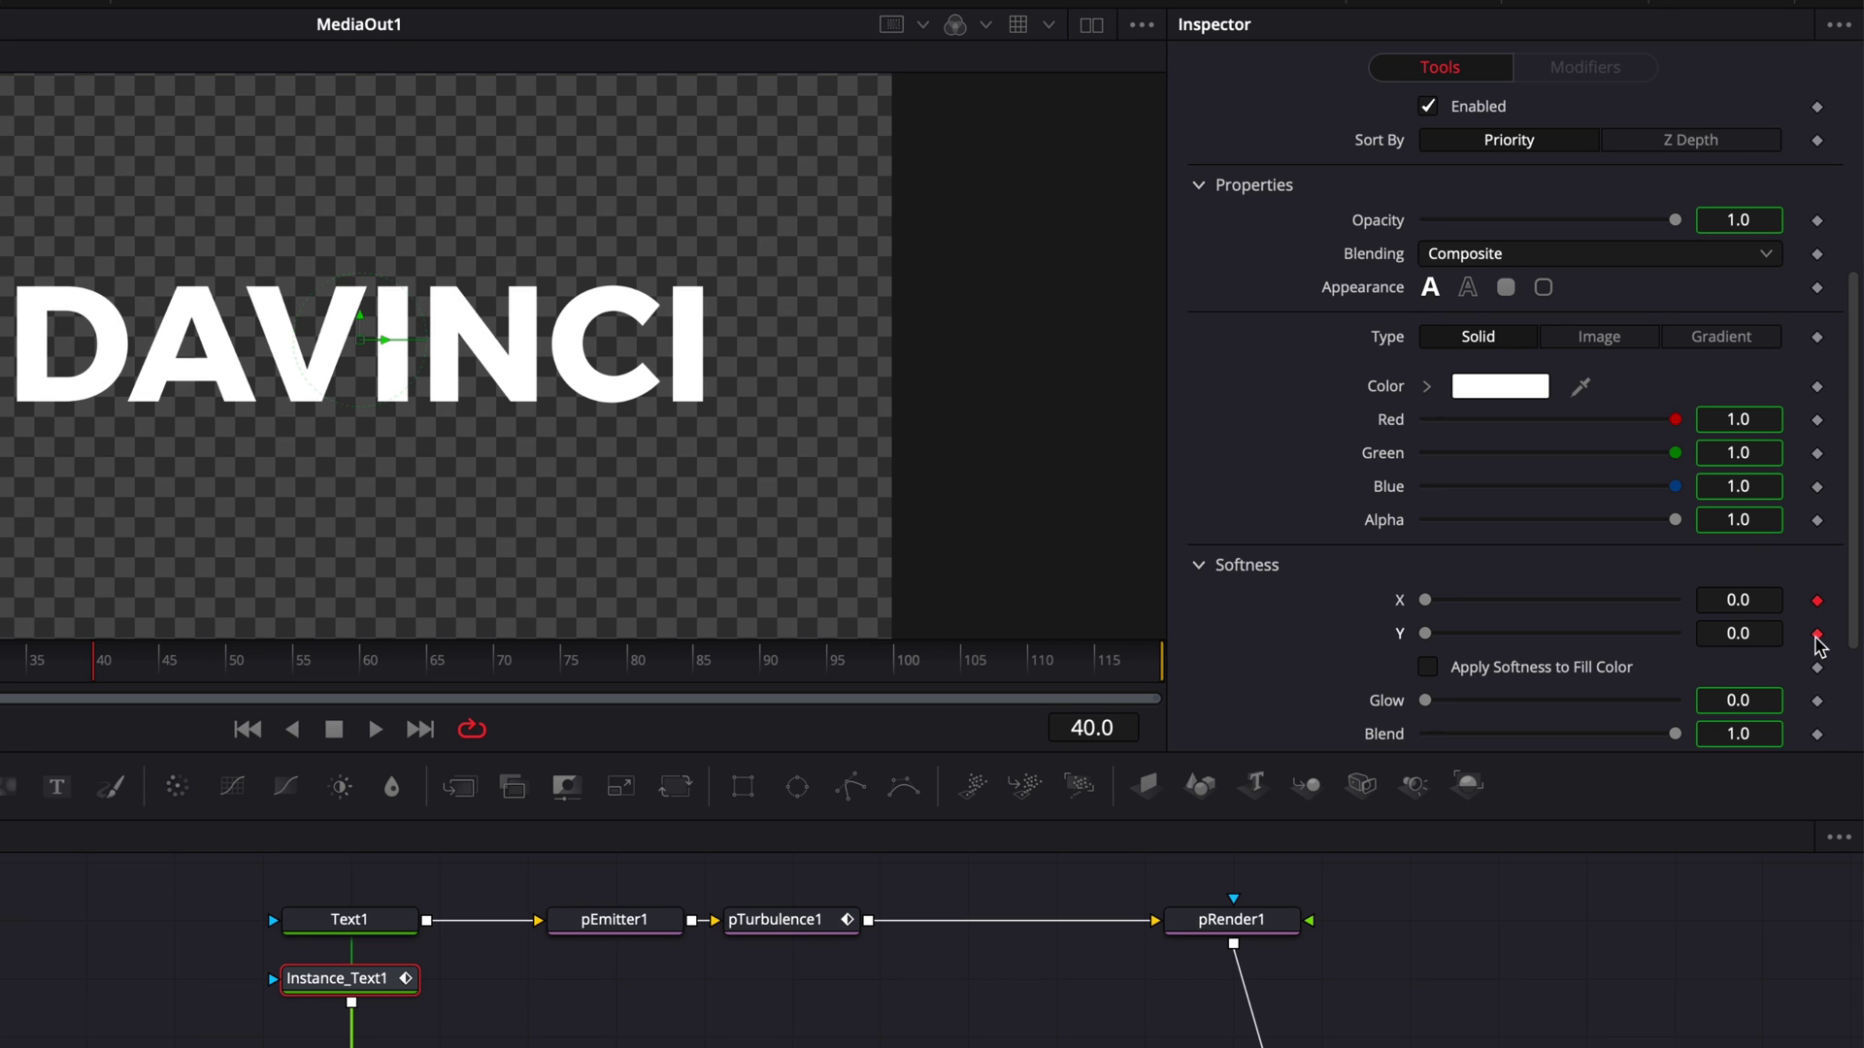
click(229, 664)
click(1747, 599)
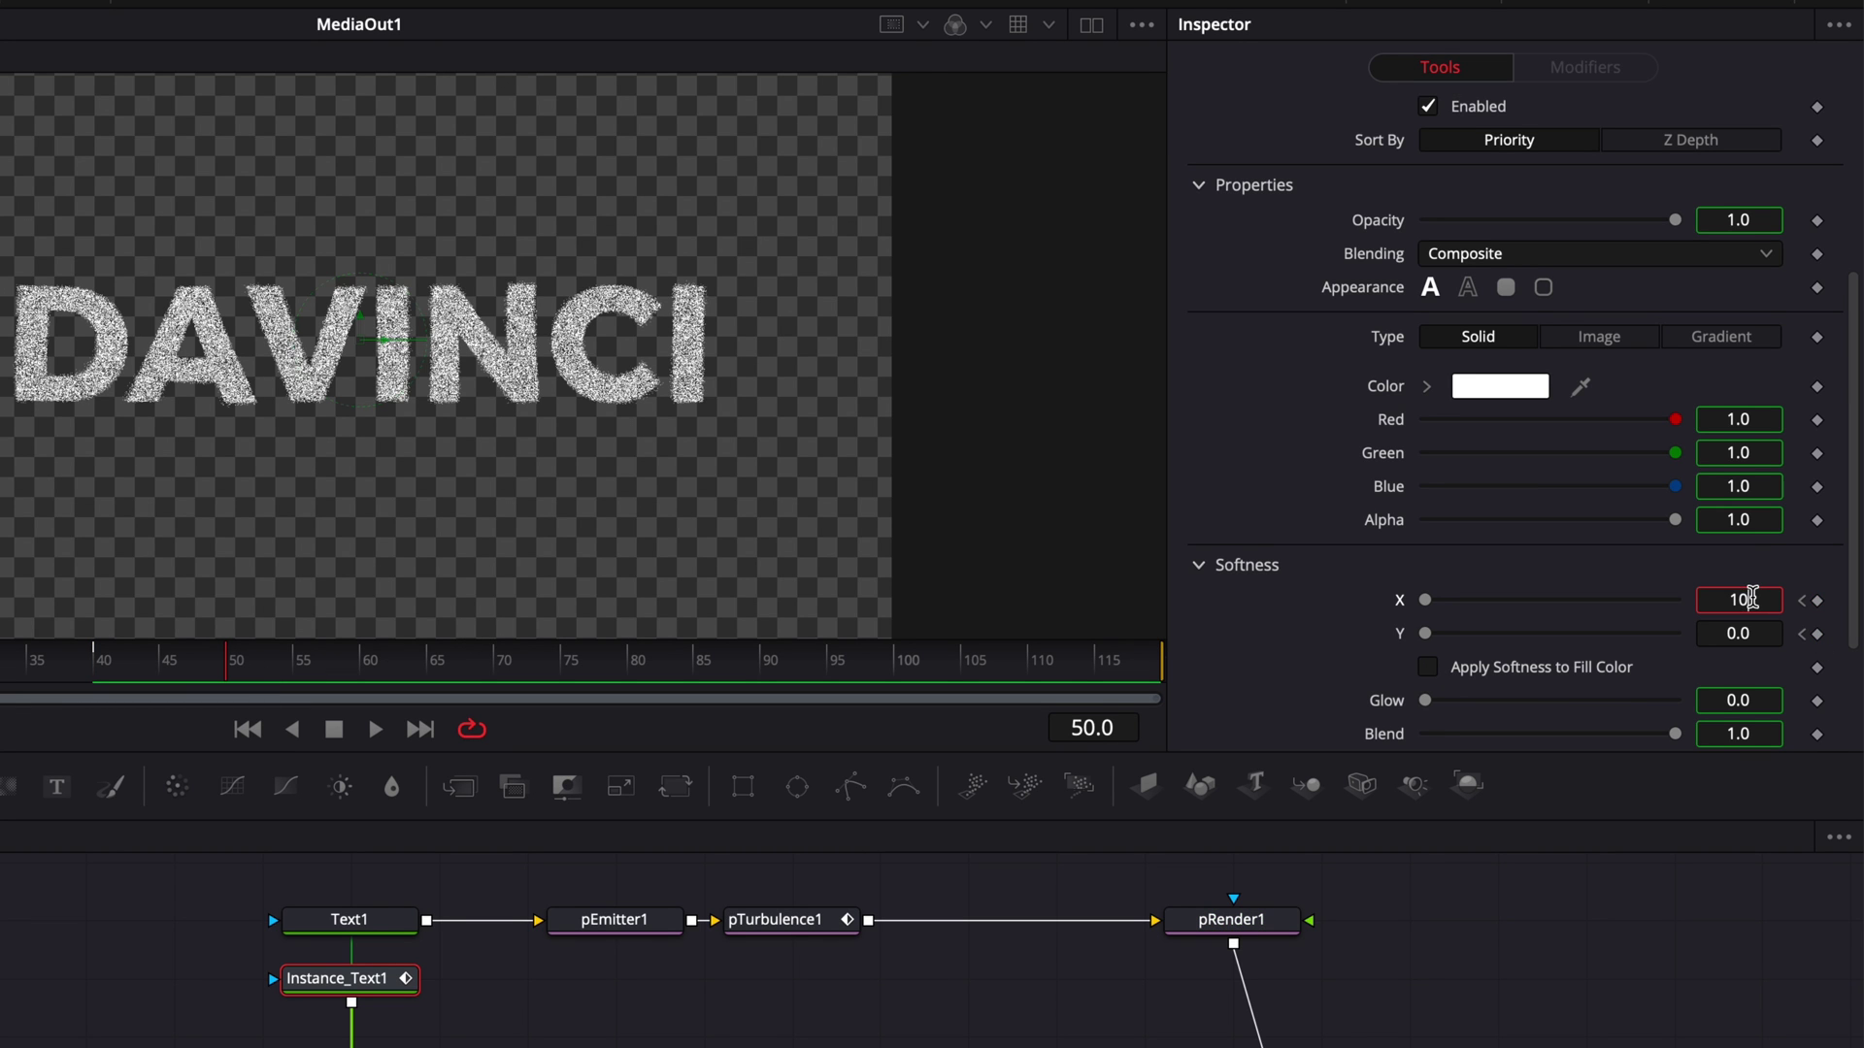
click(1755, 633)
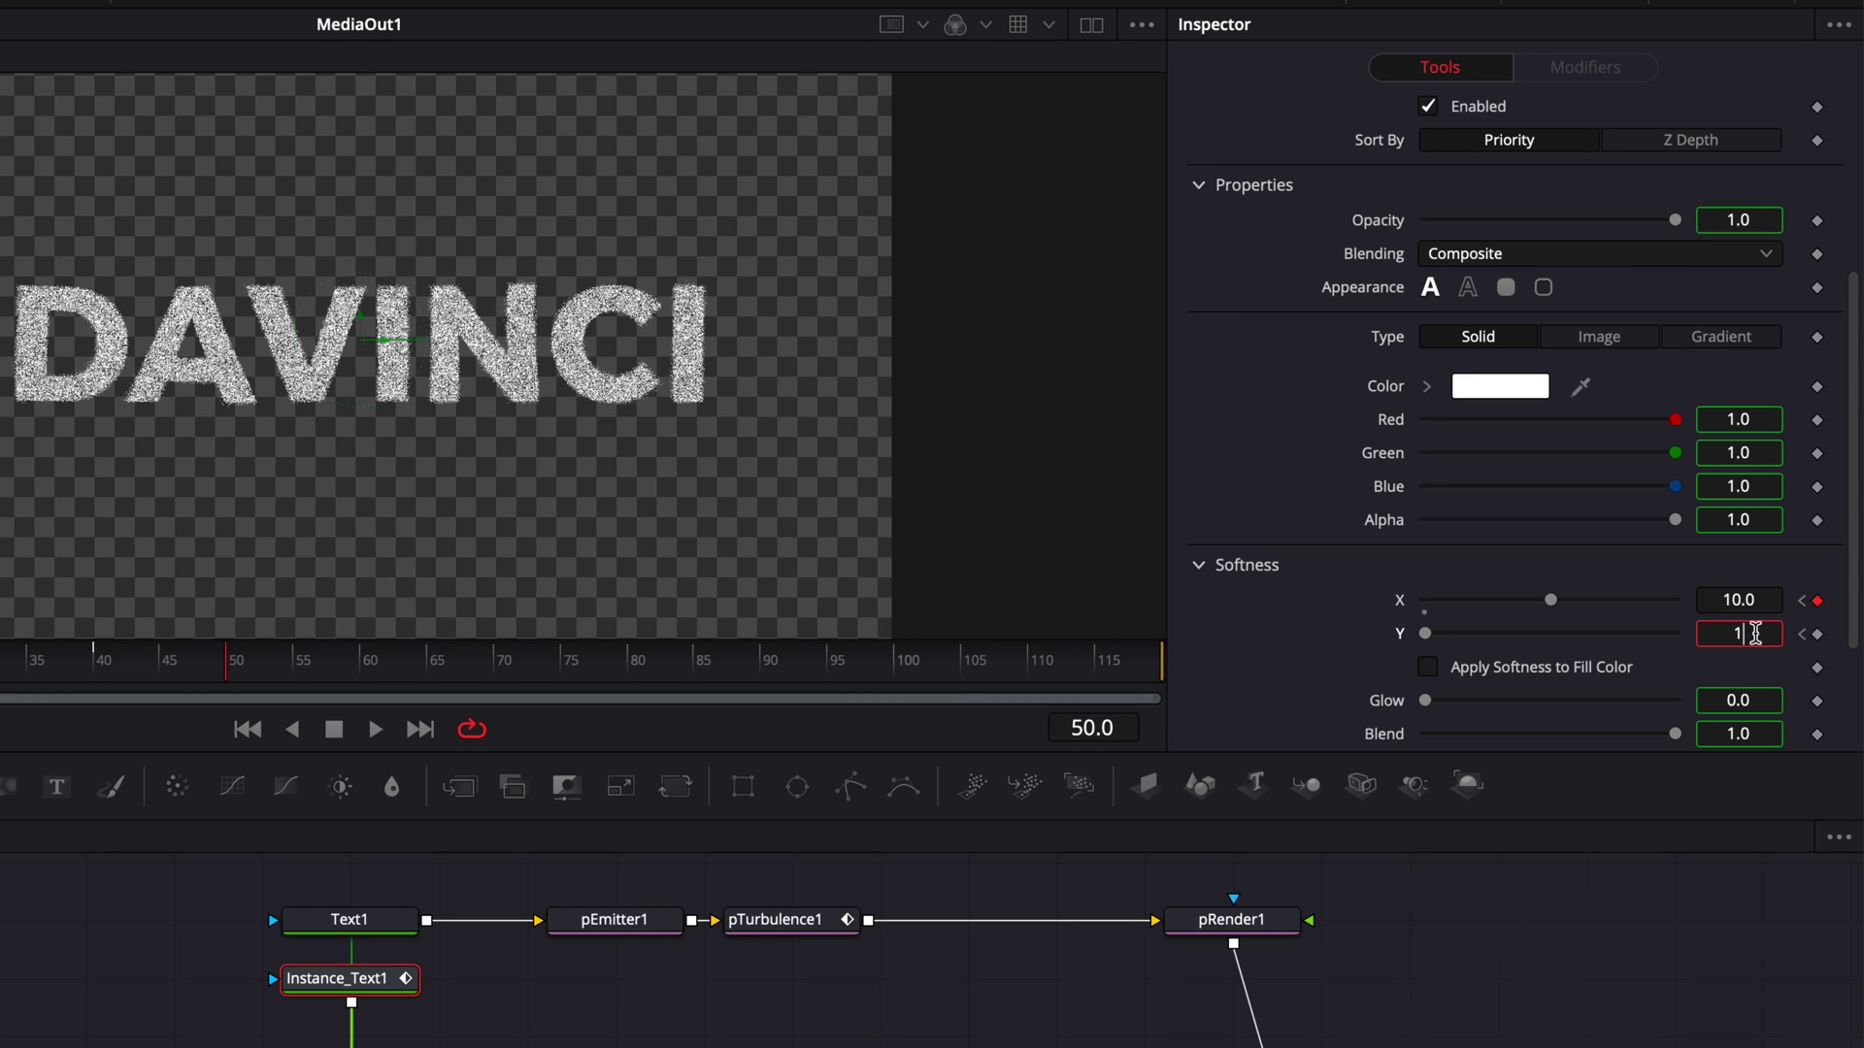
click(44, 672)
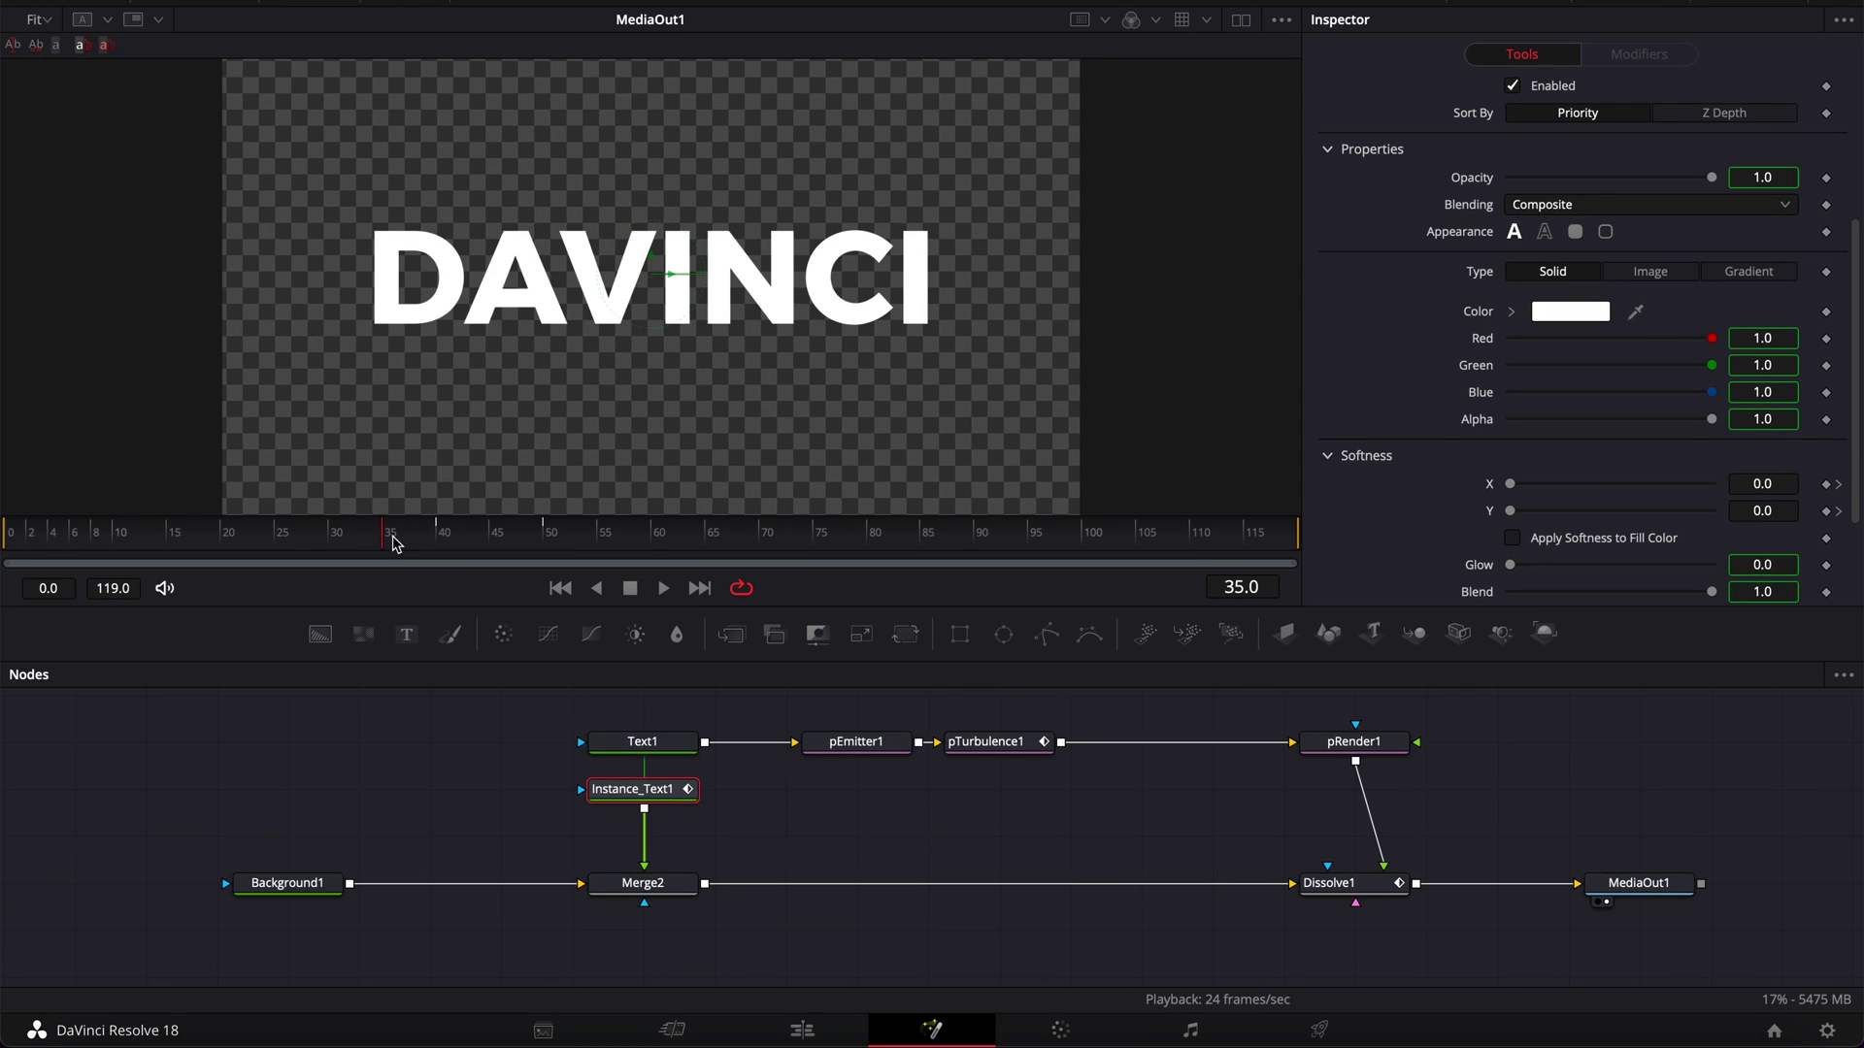
drag(430, 541, 507, 550)
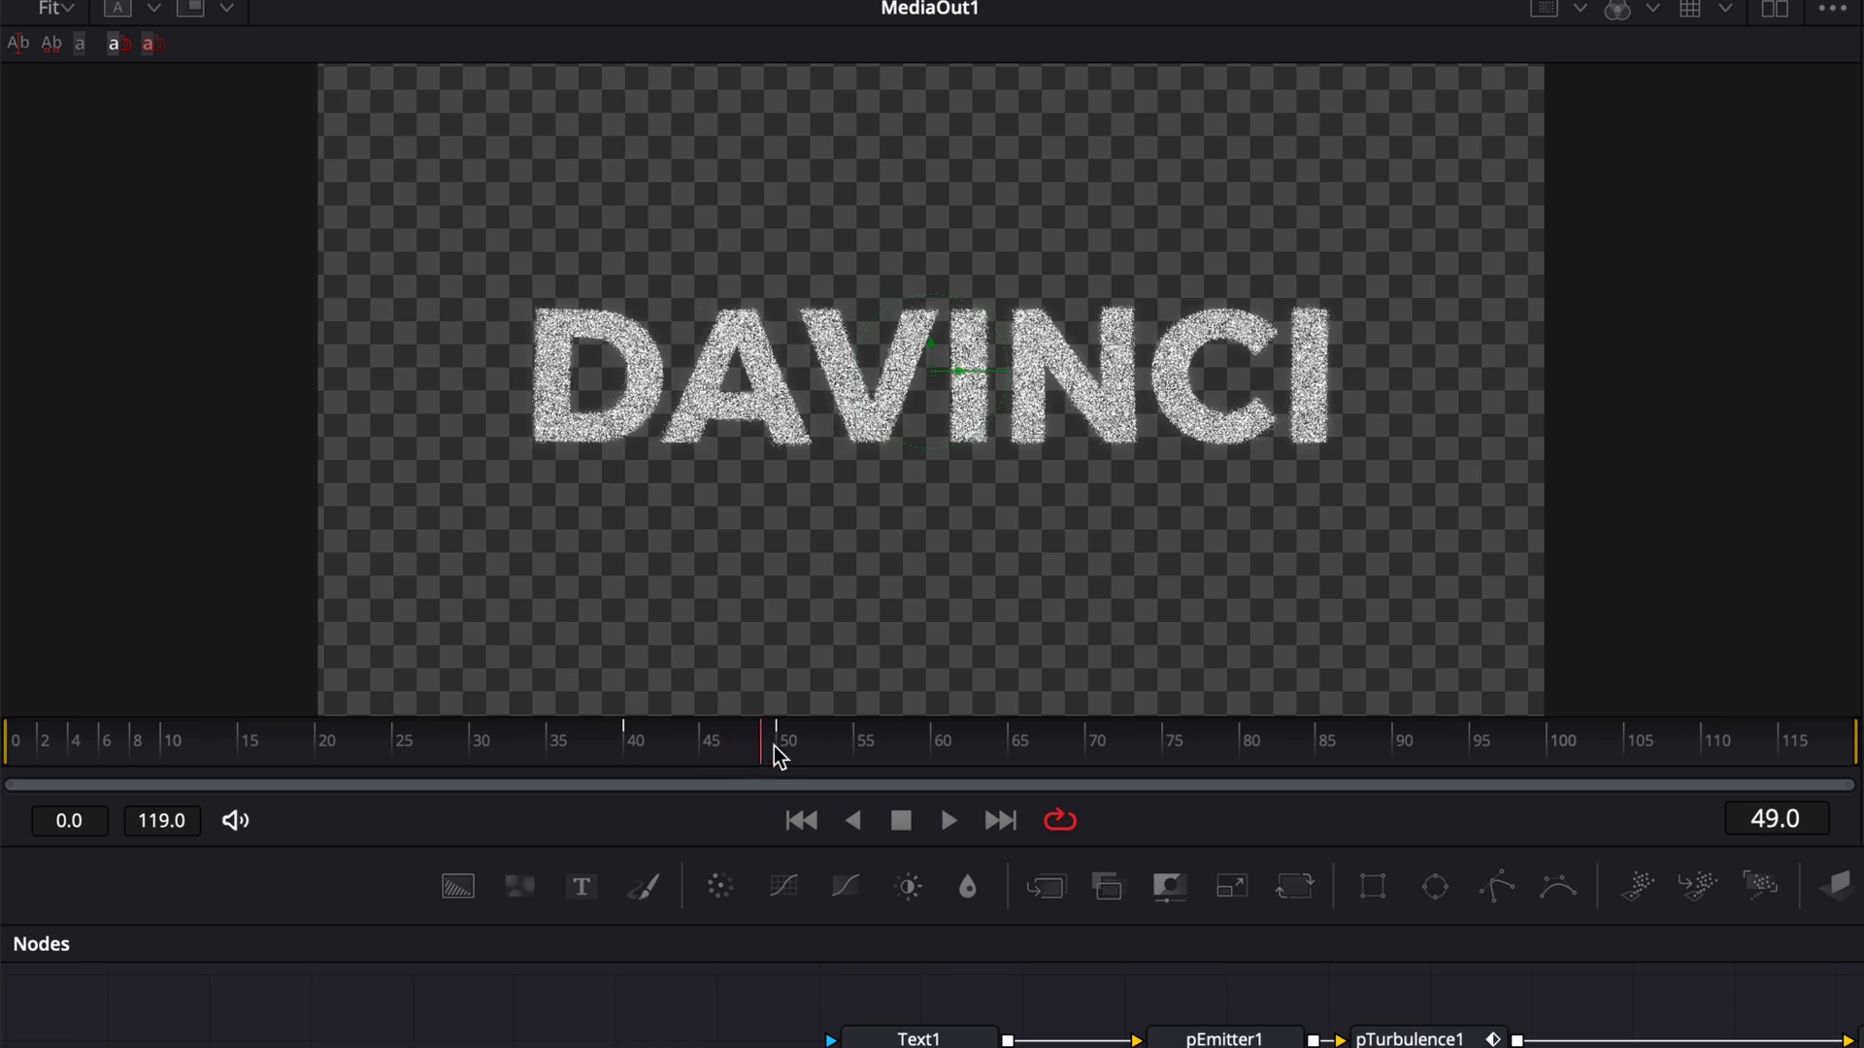
drag(726, 767, 1184, 745)
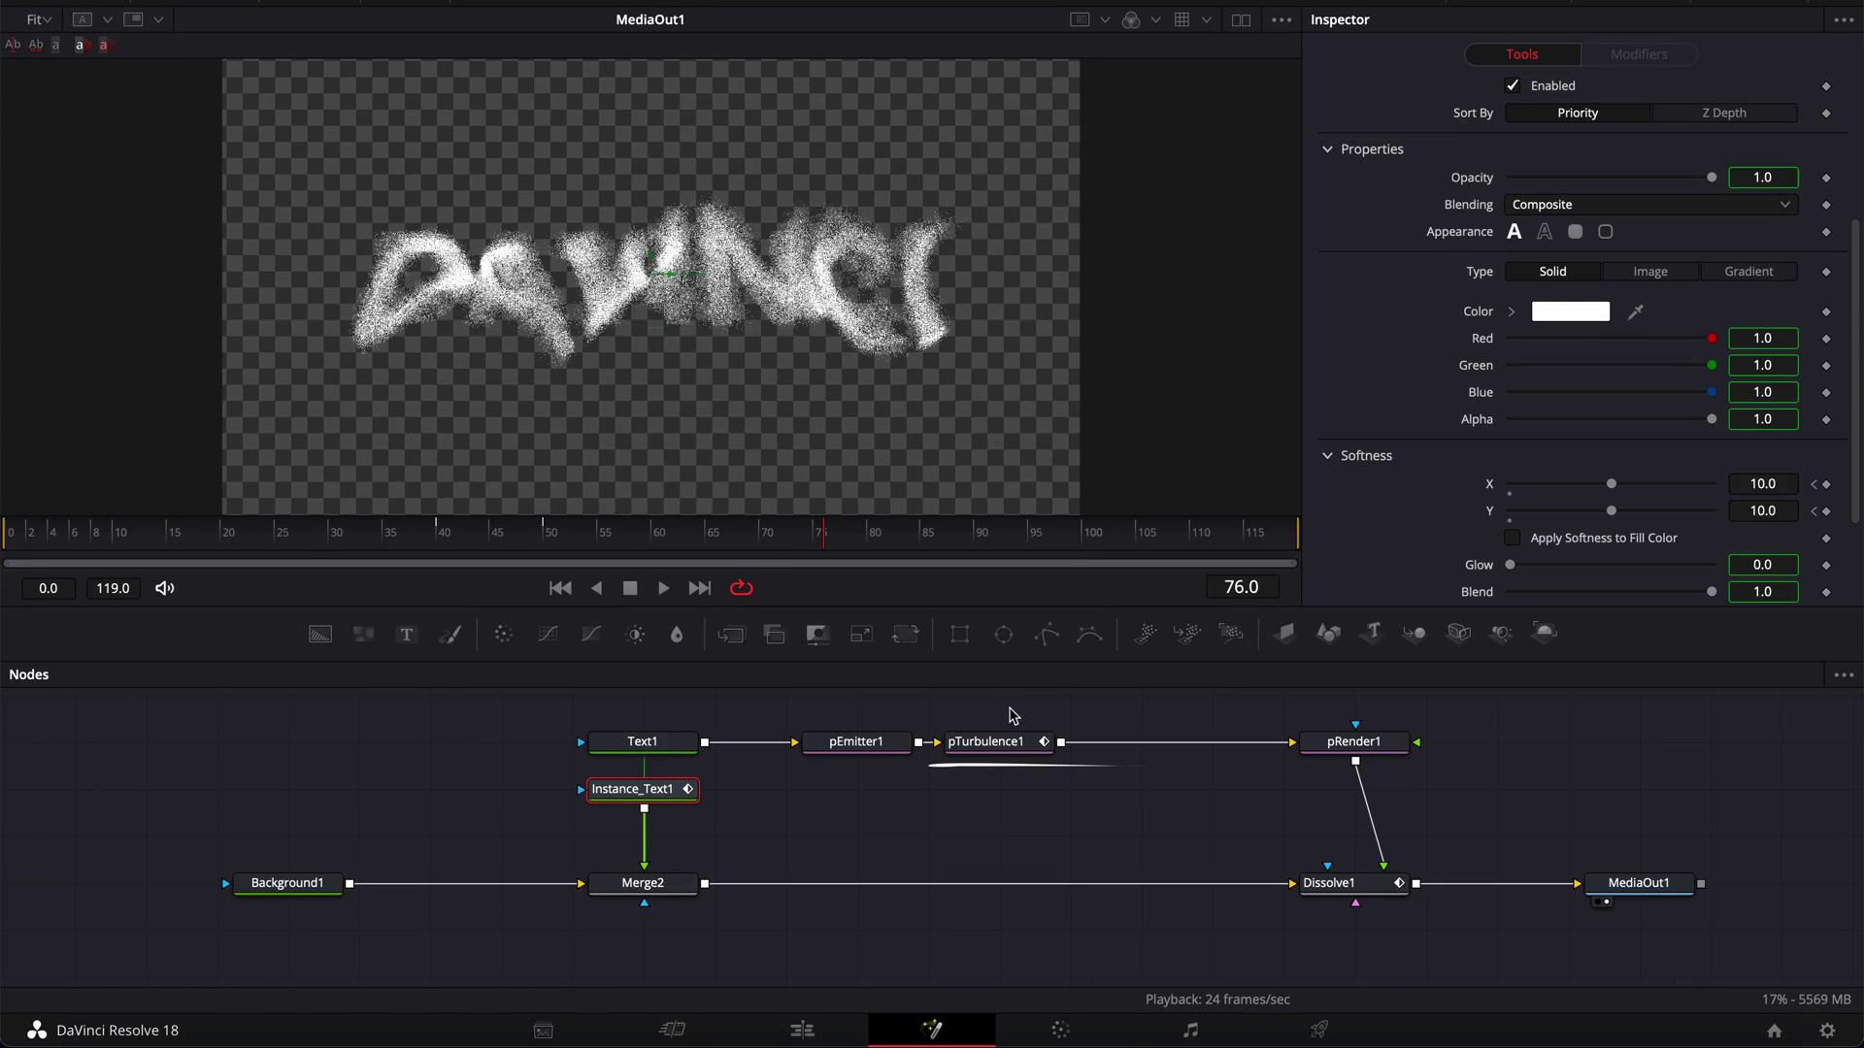
Add a pDirectionalForce node after pTurbulence1 via the 'dire' tool search
click(1006, 748)
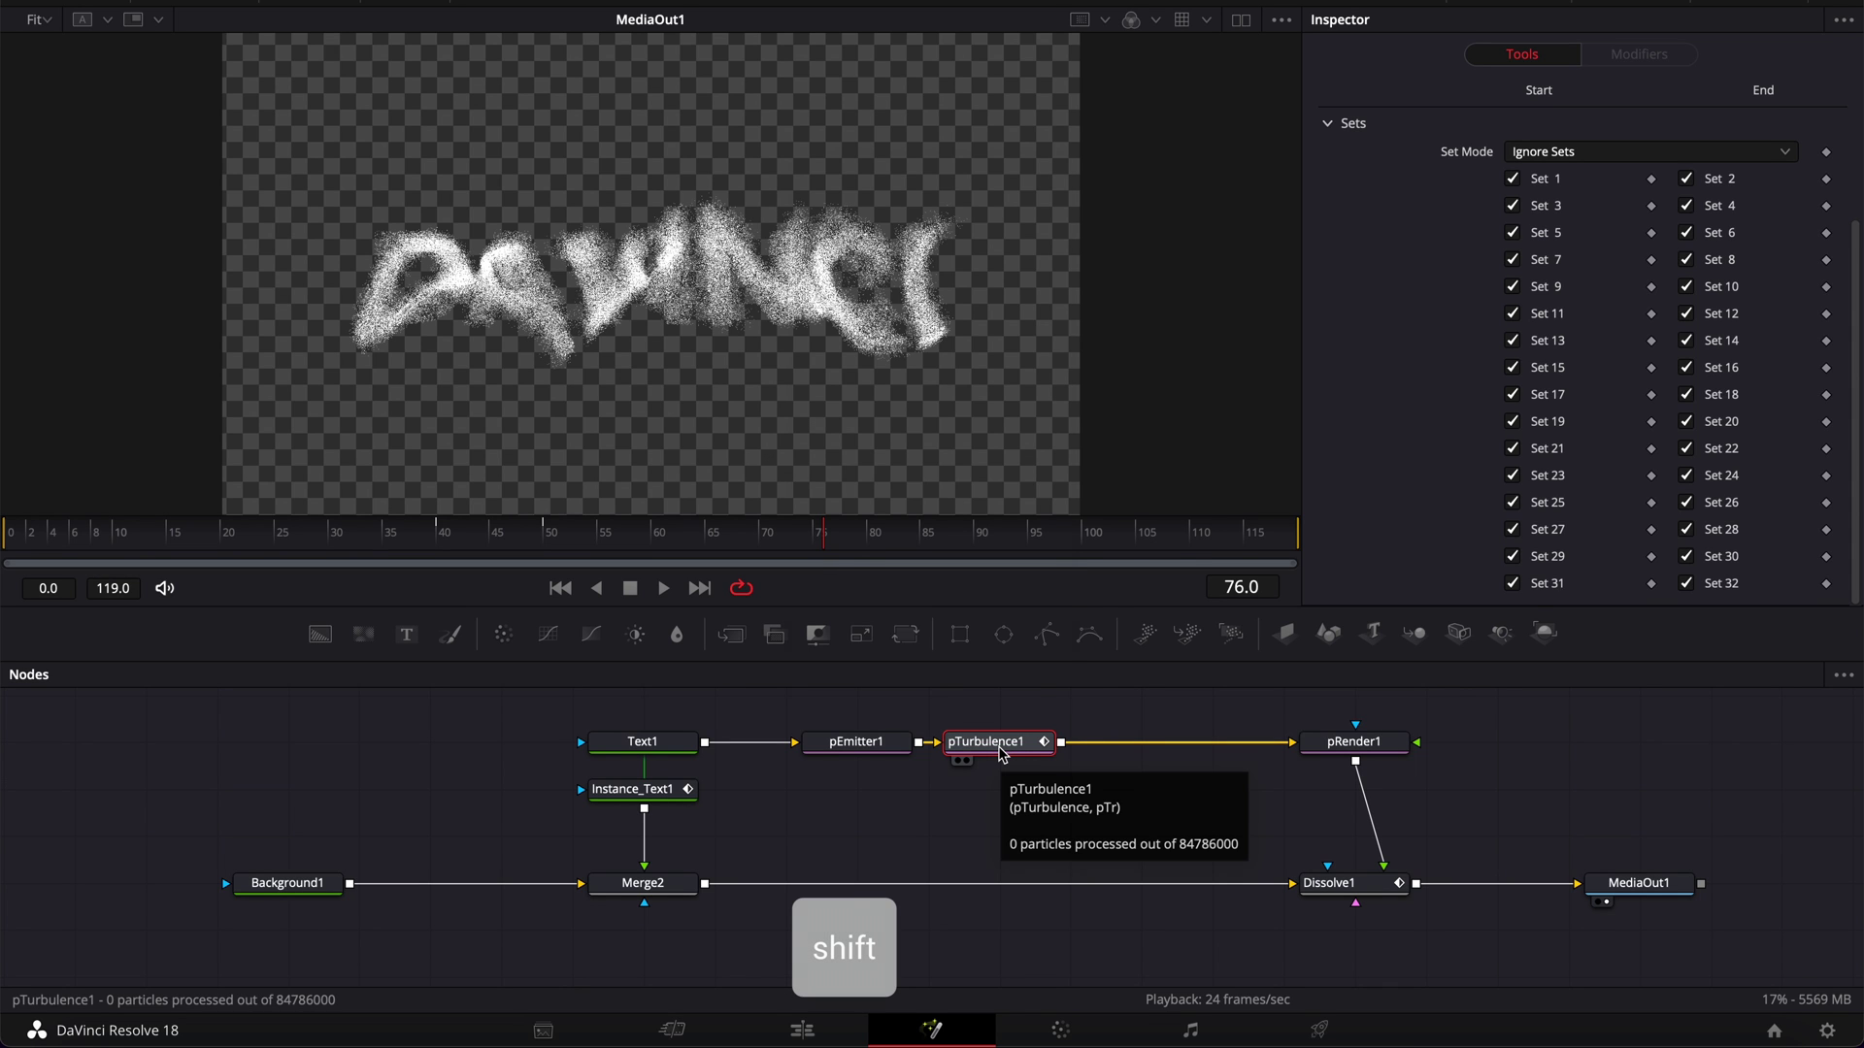
key(shift+space)
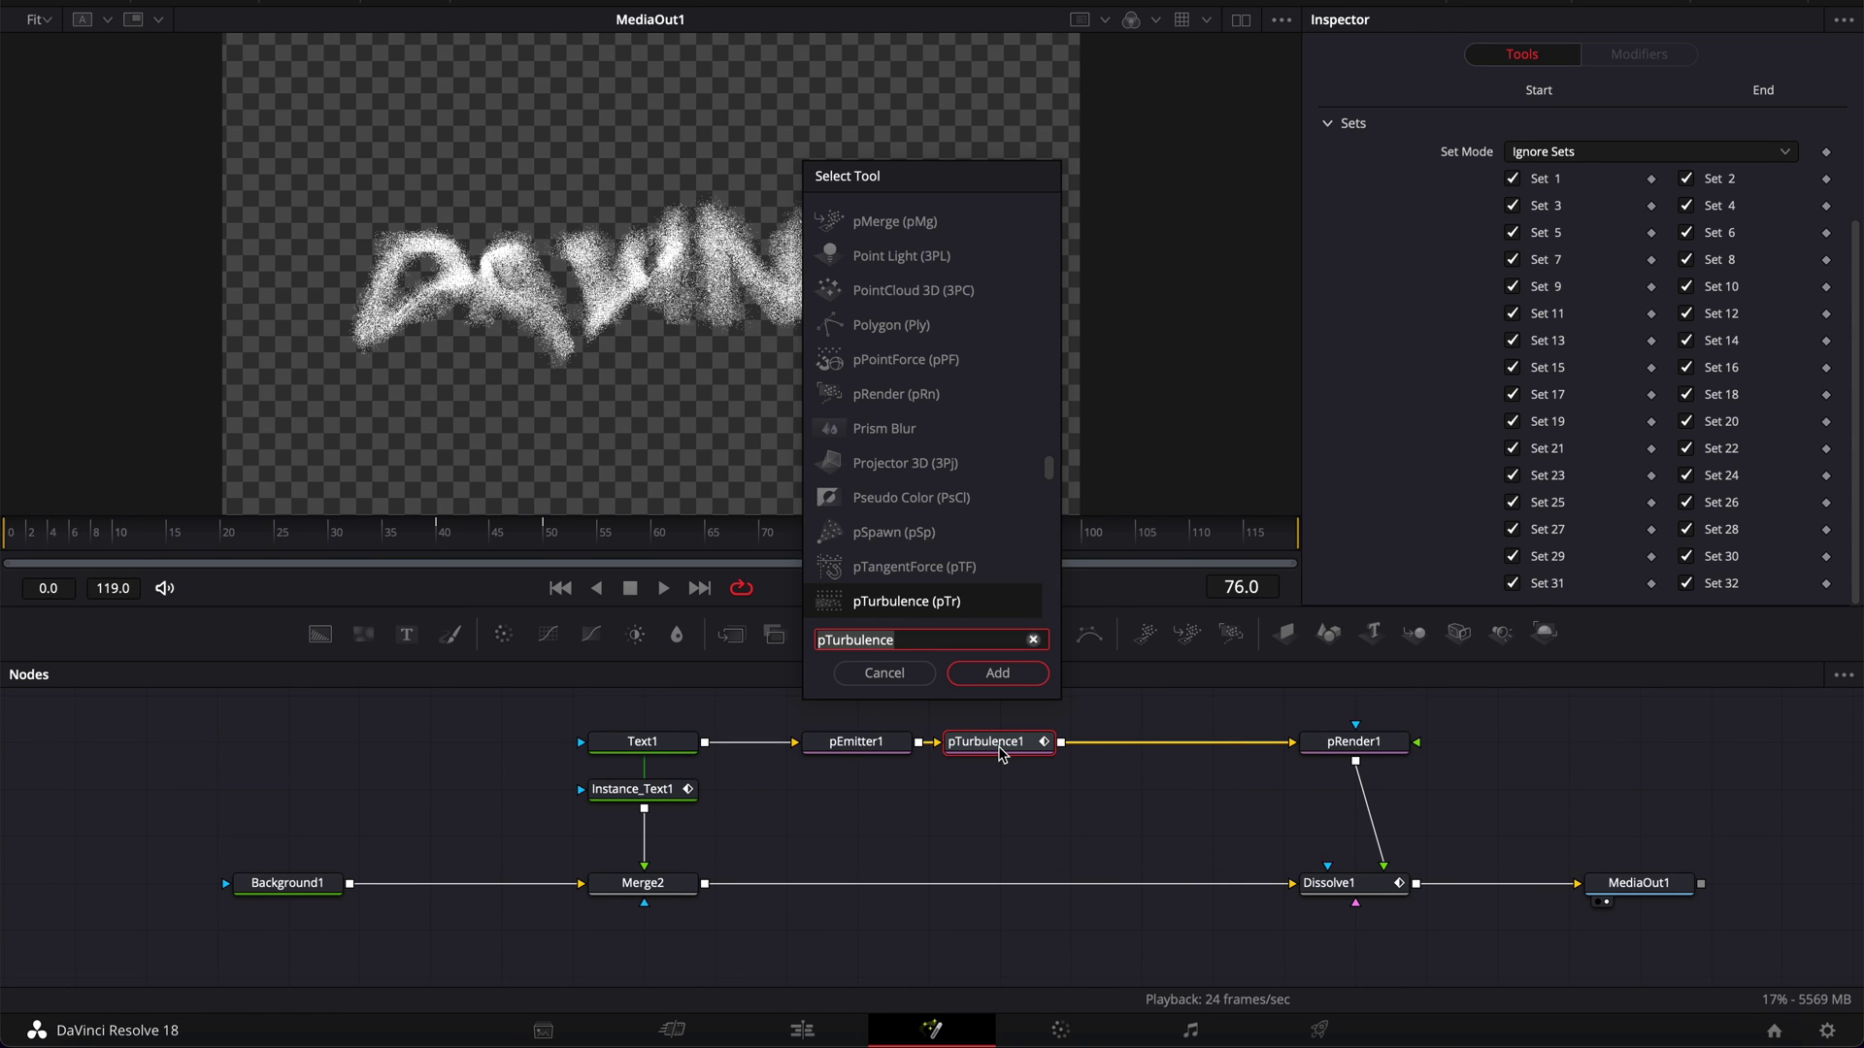
text(direc)
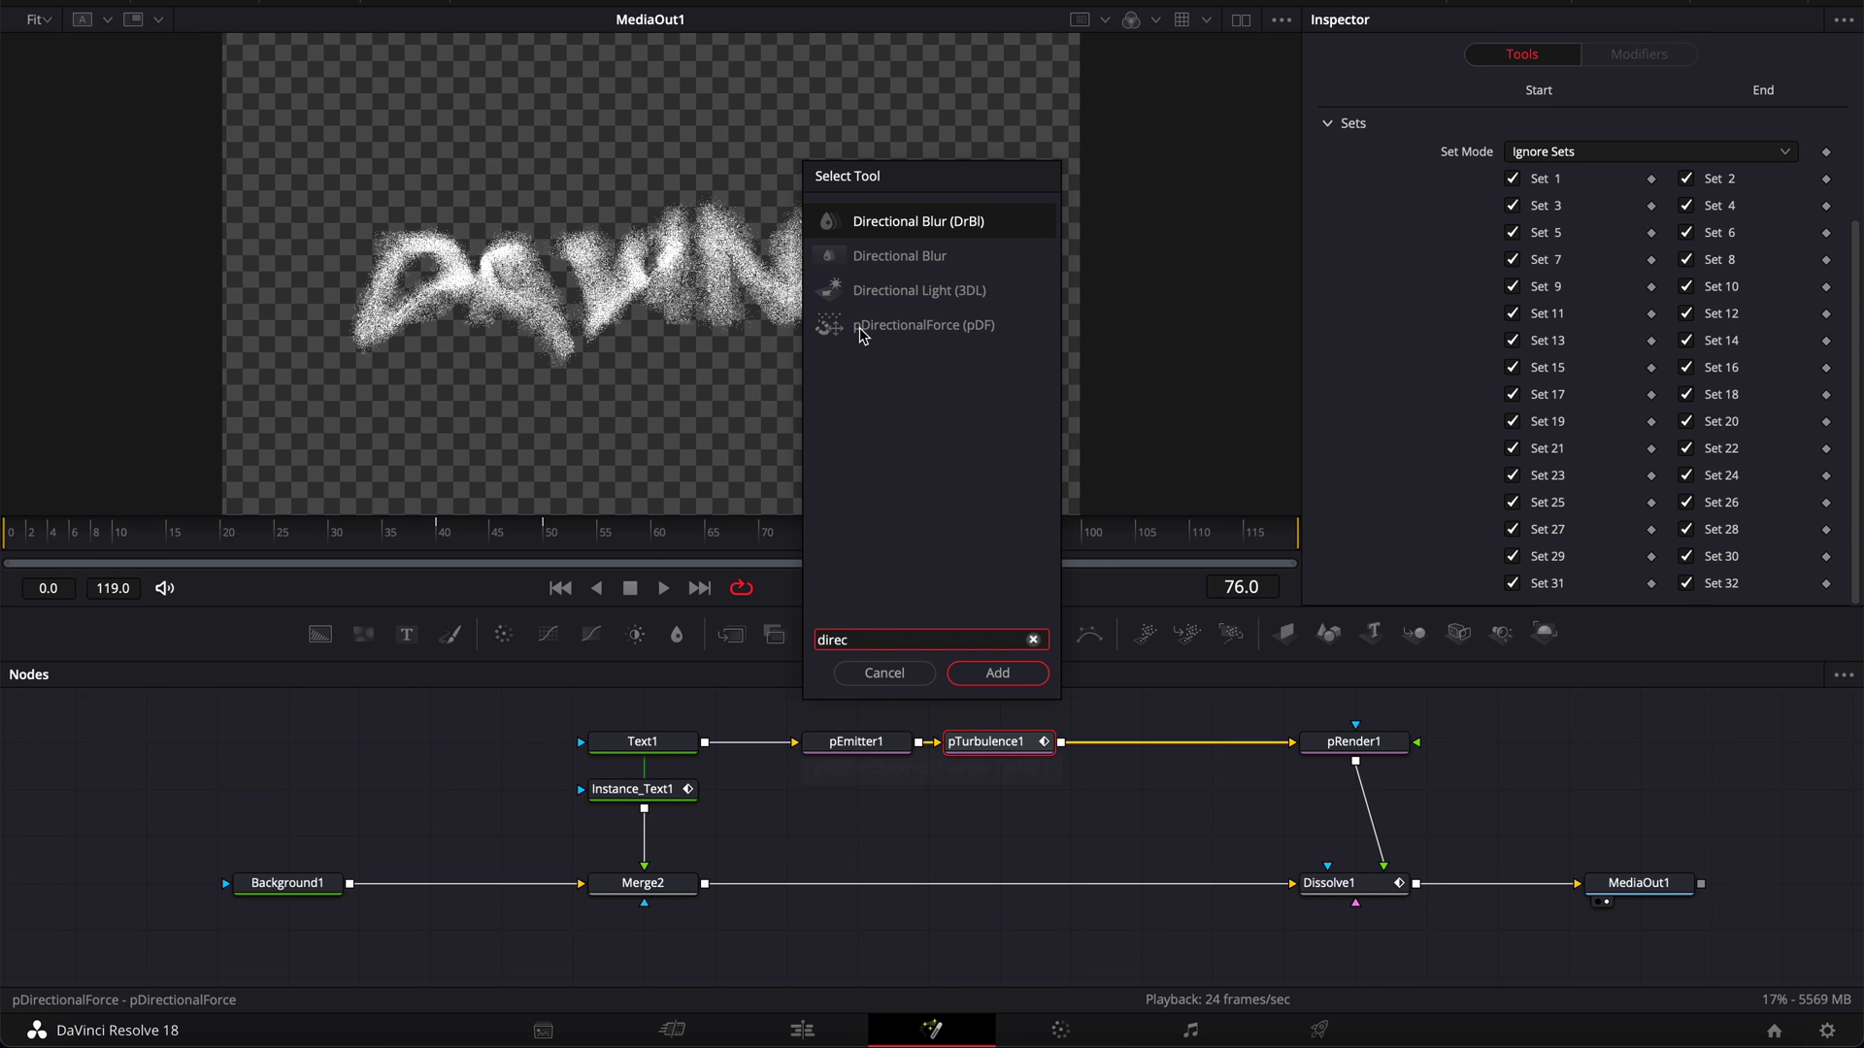
click(980, 333)
key(Return)
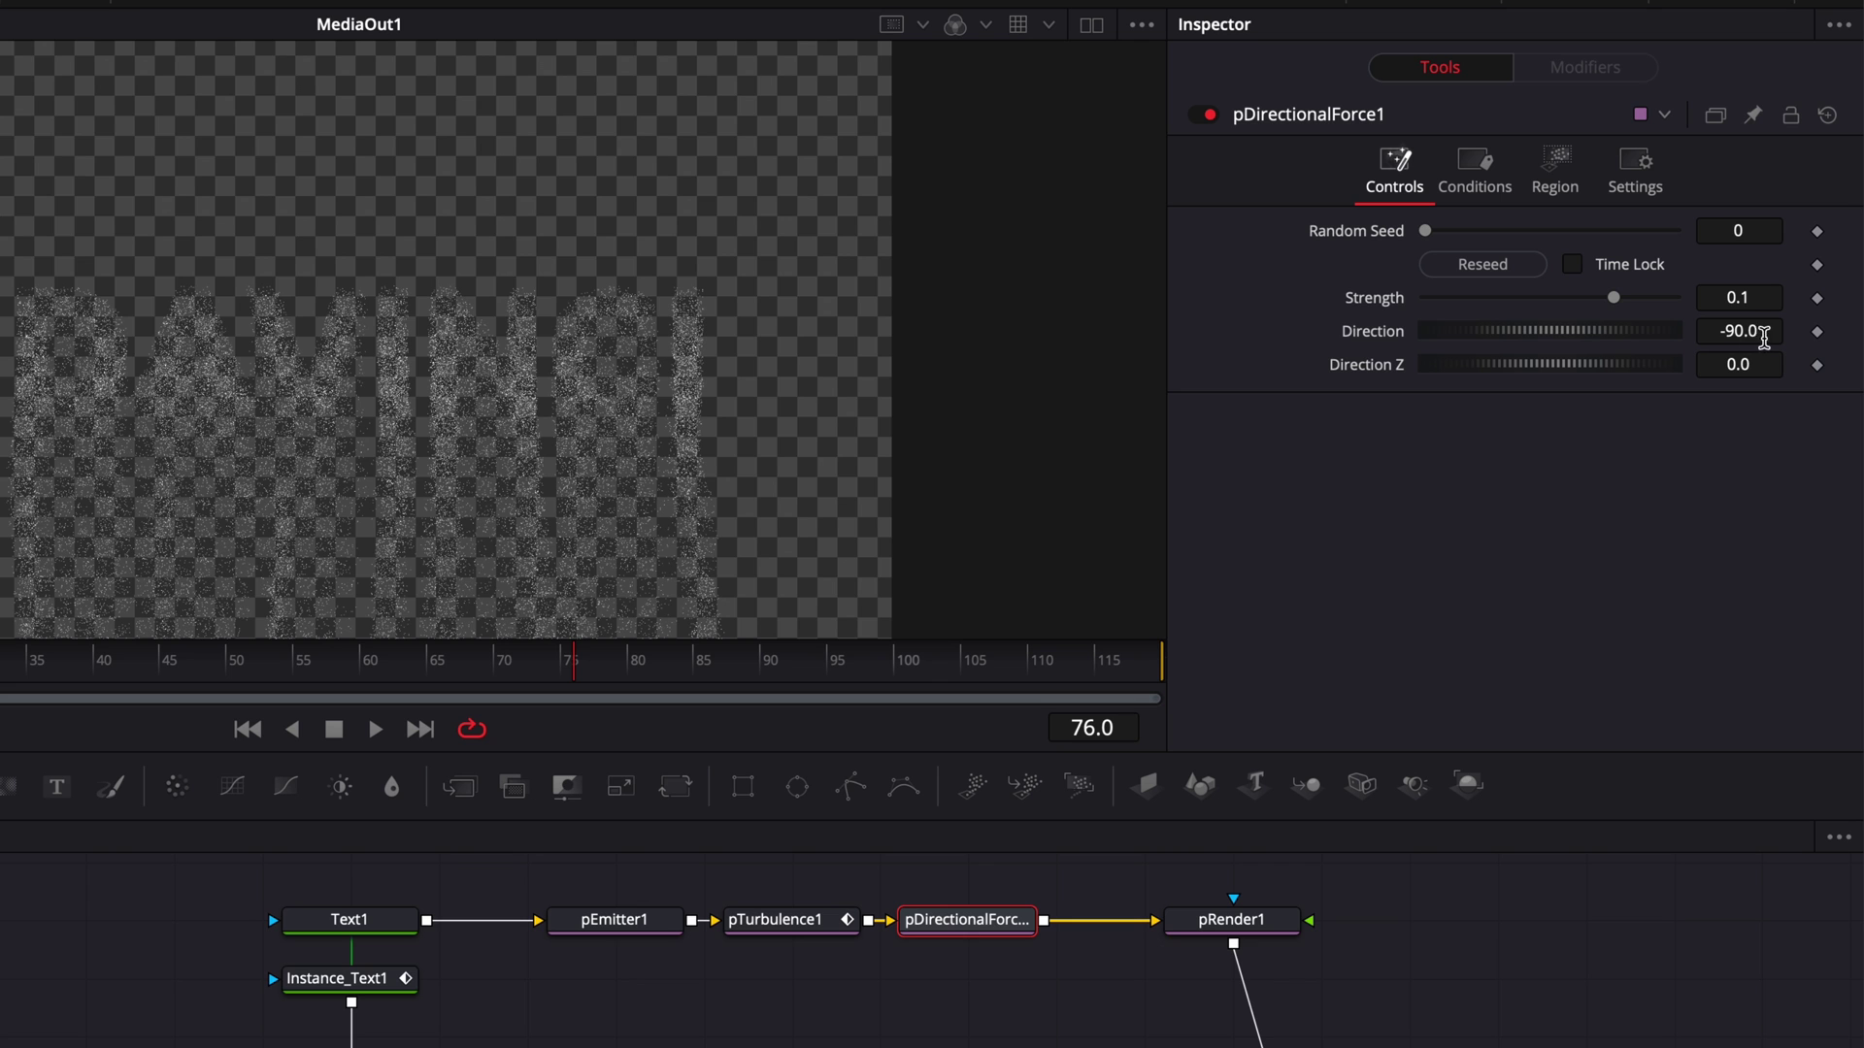
Set the directional force's Direction to 20
drag(1543, 333, 1597, 341)
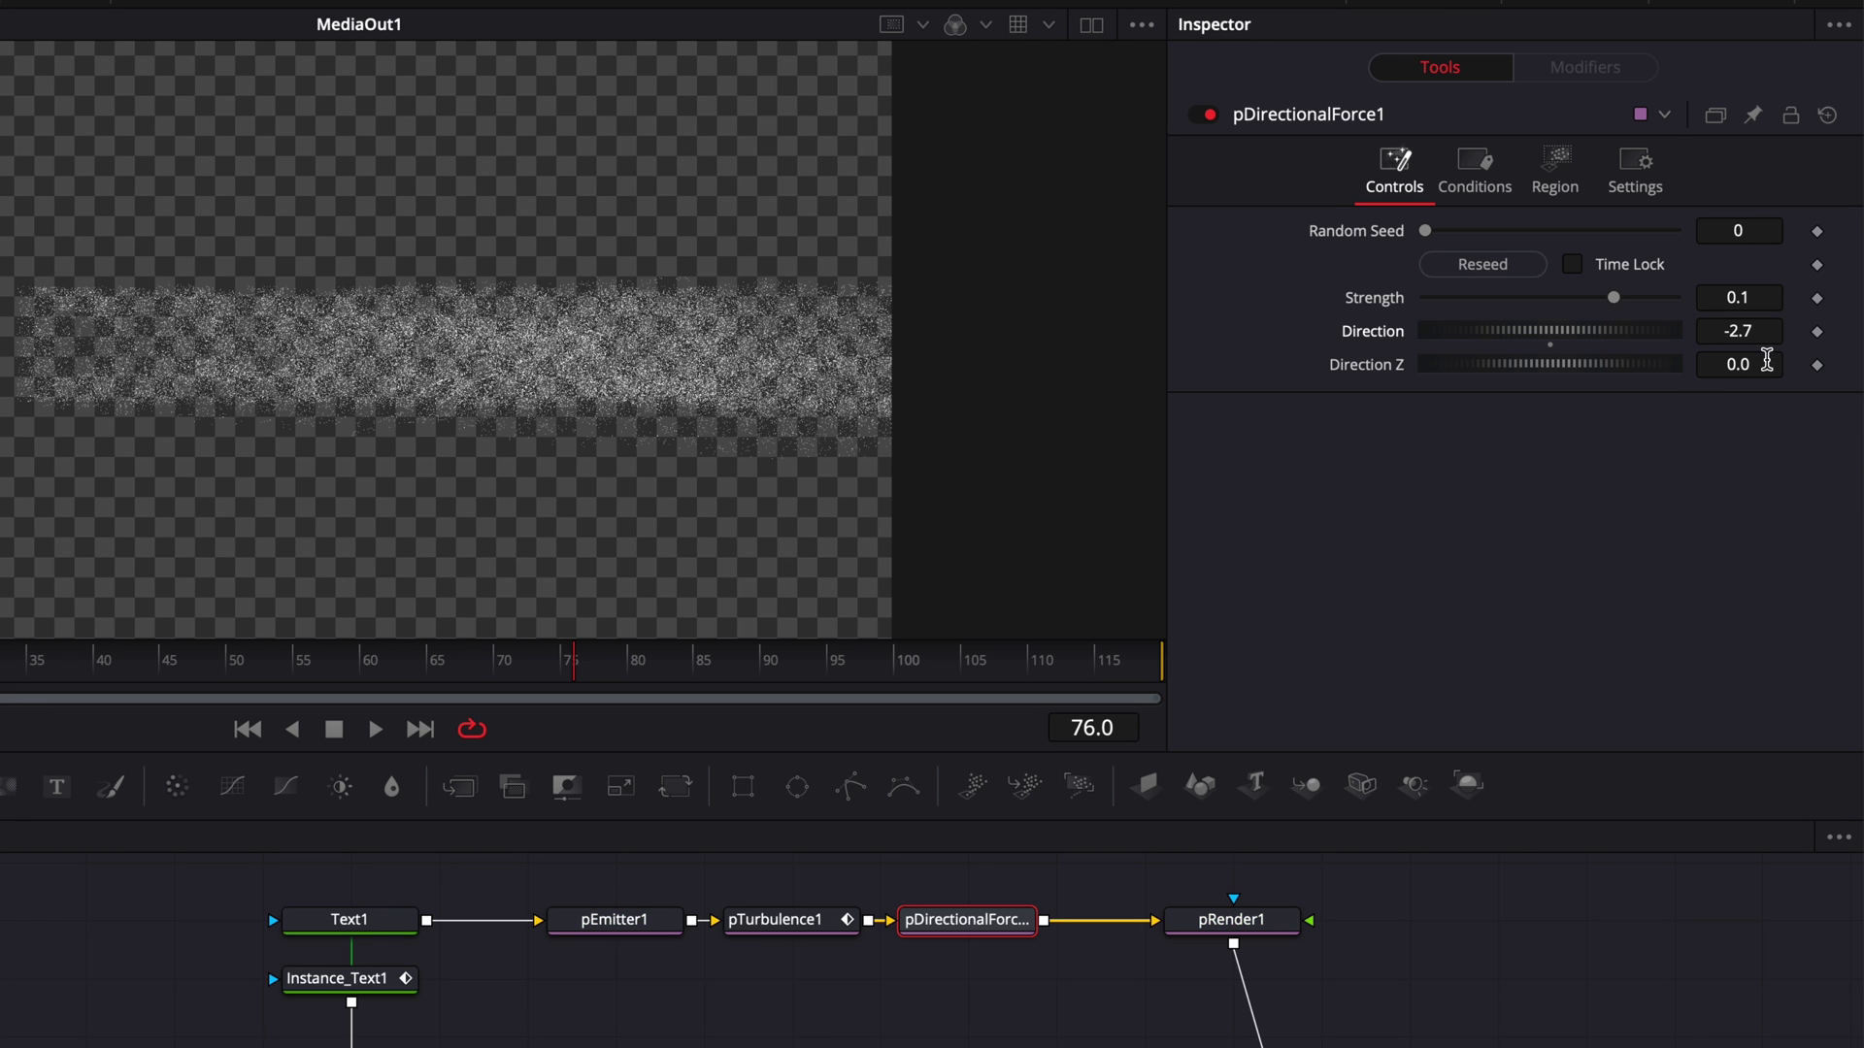
click(1763, 331)
key(Tab)
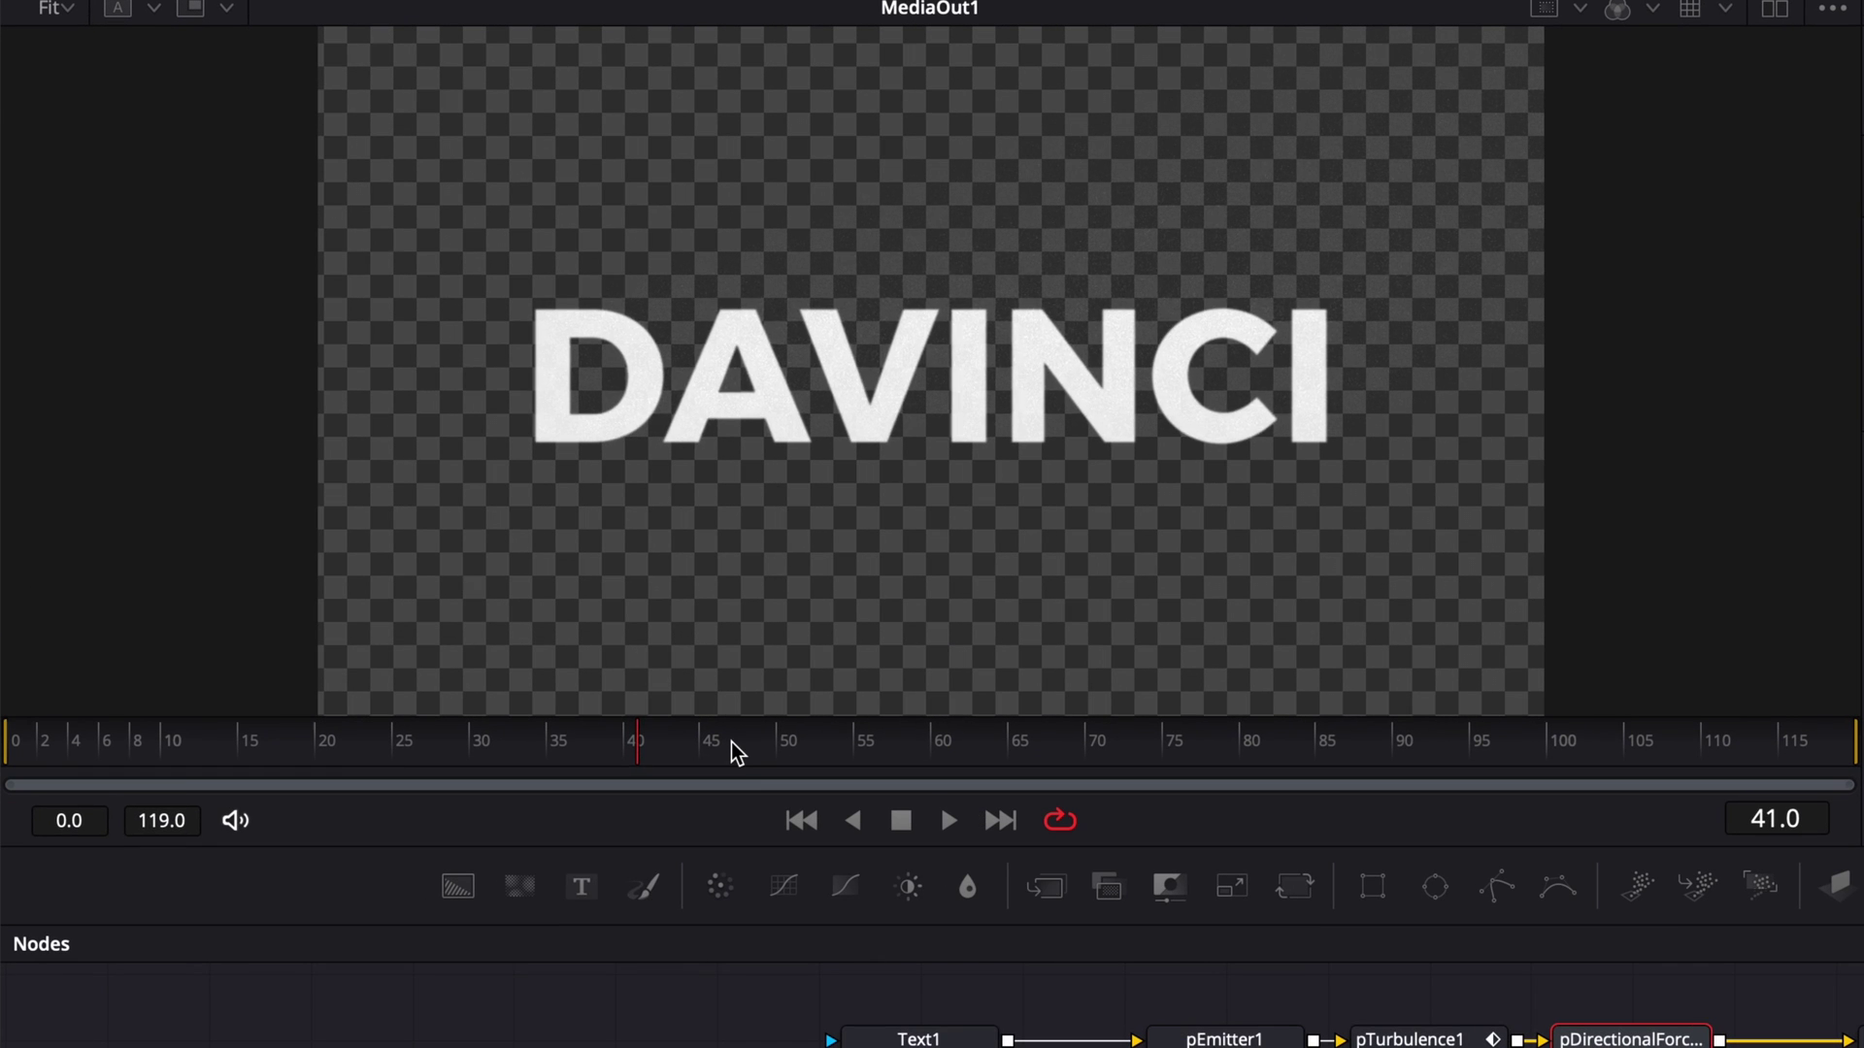
Keyframe pDirectionalForce1 Strength at 0.1 on frame 50 and 0.05 on frame 40, then scrub to preview
click(514, 532)
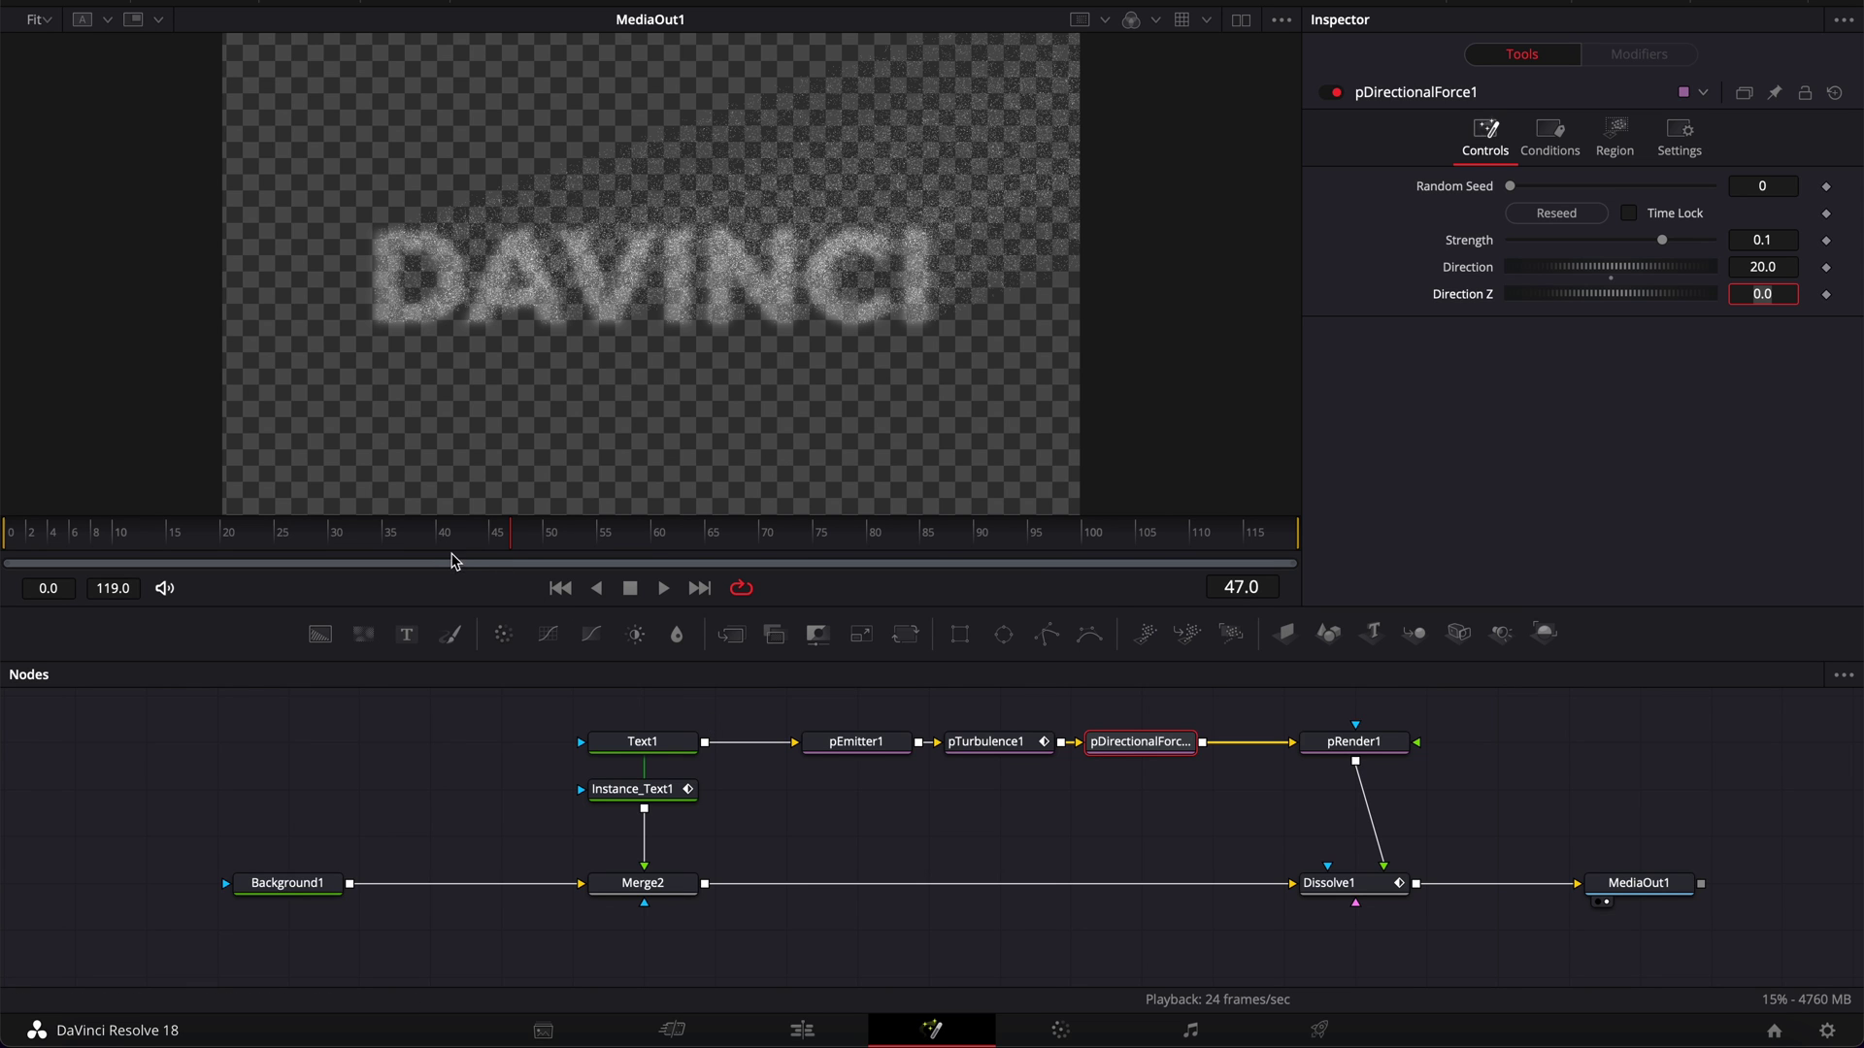
click(548, 541)
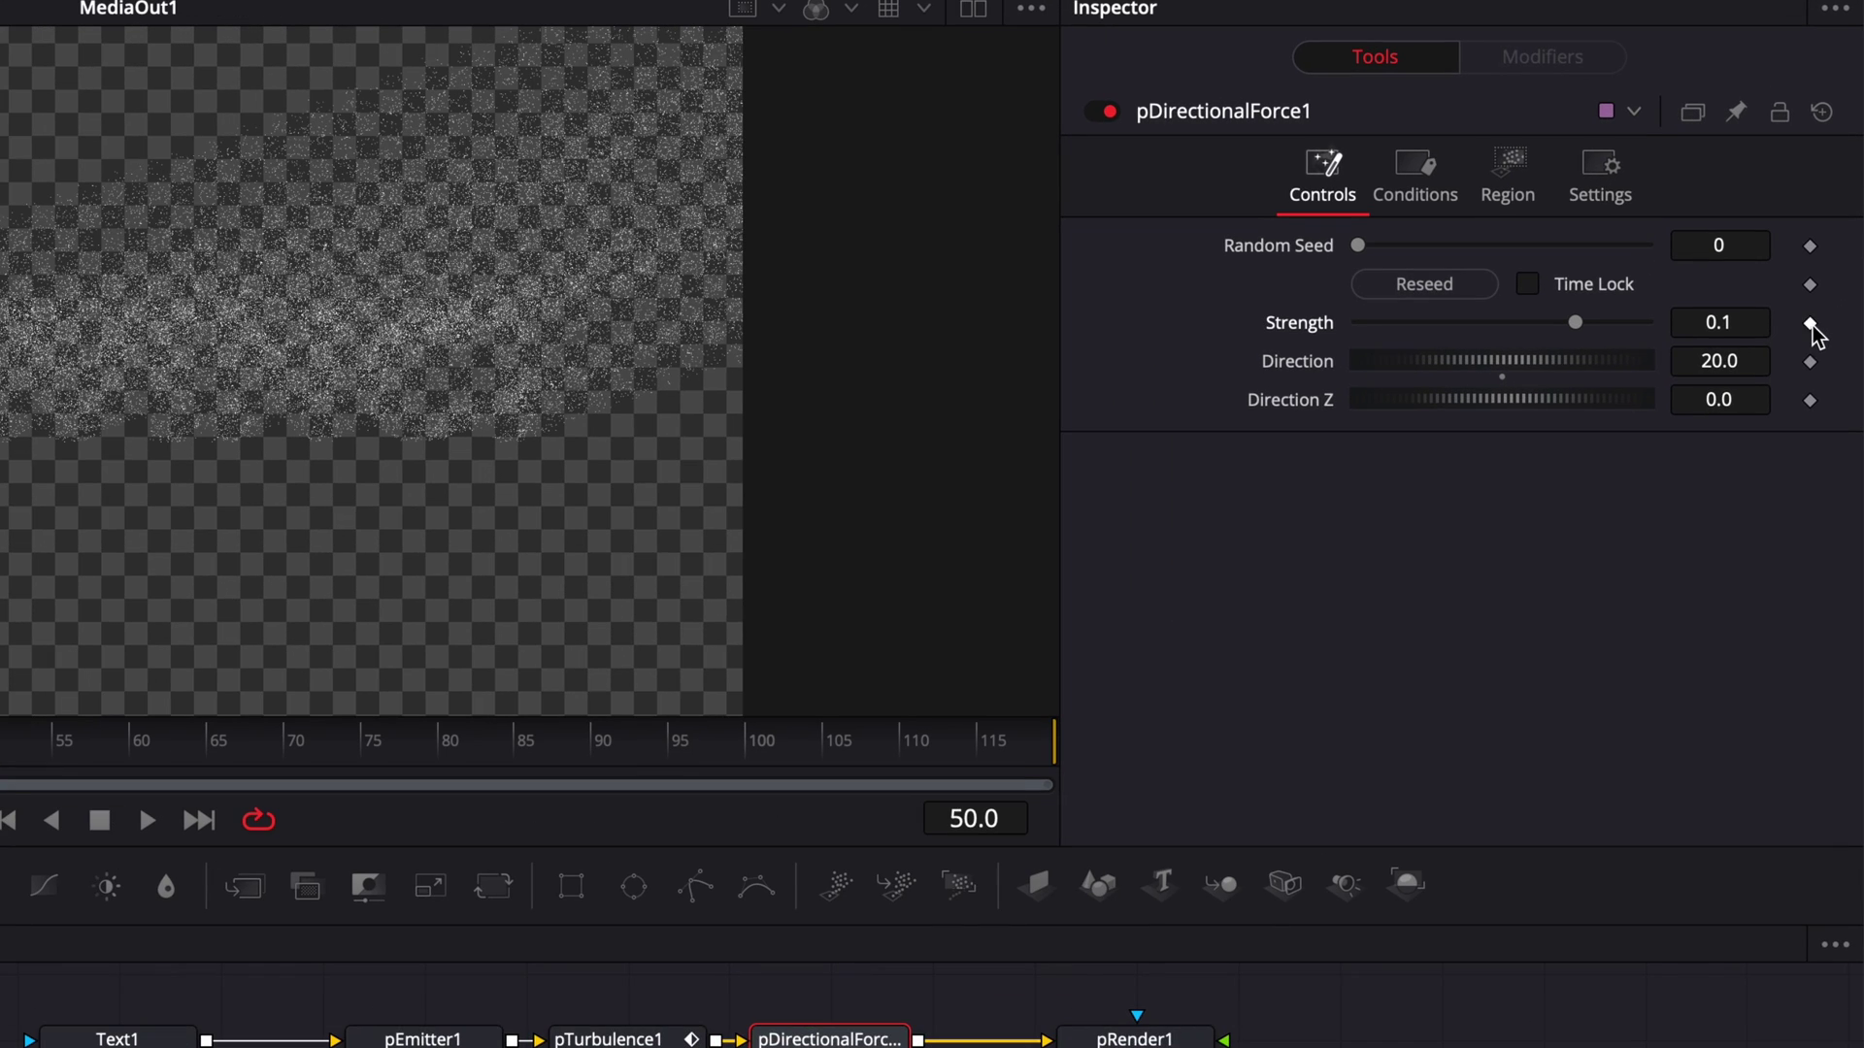
click(1825, 240)
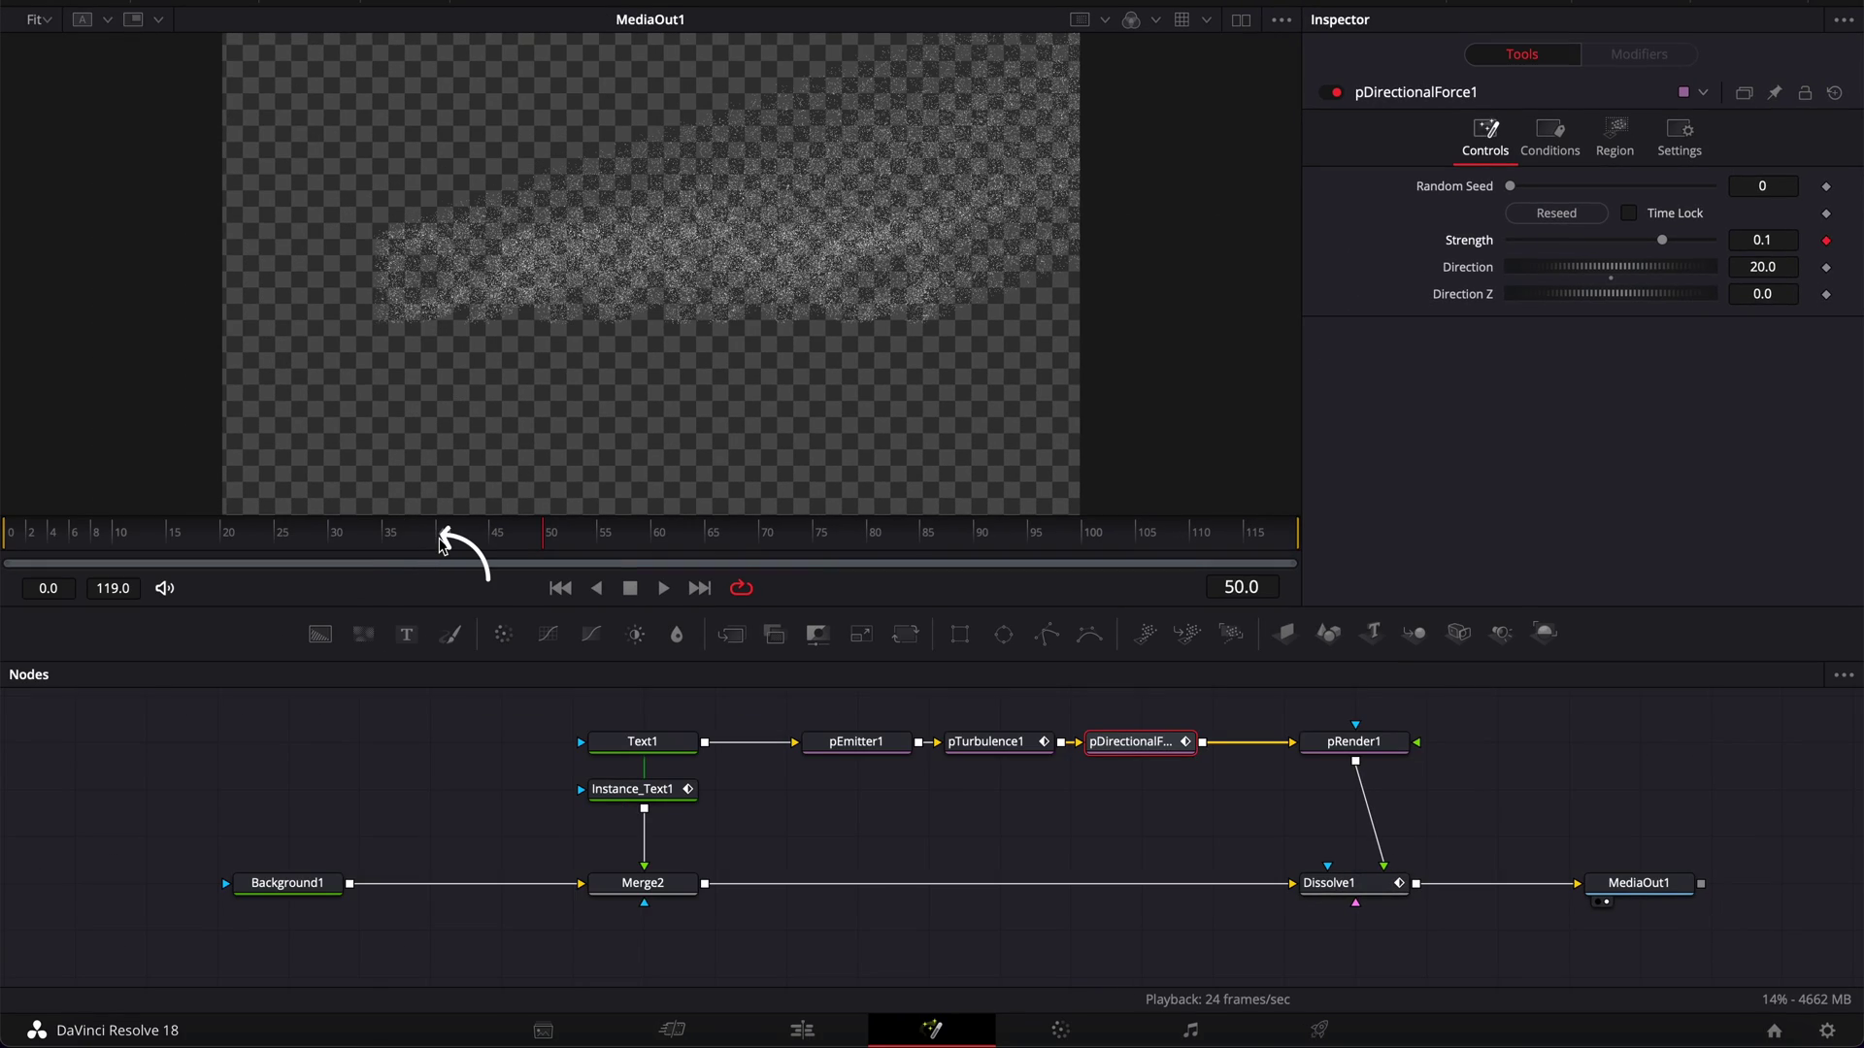
click(442, 541)
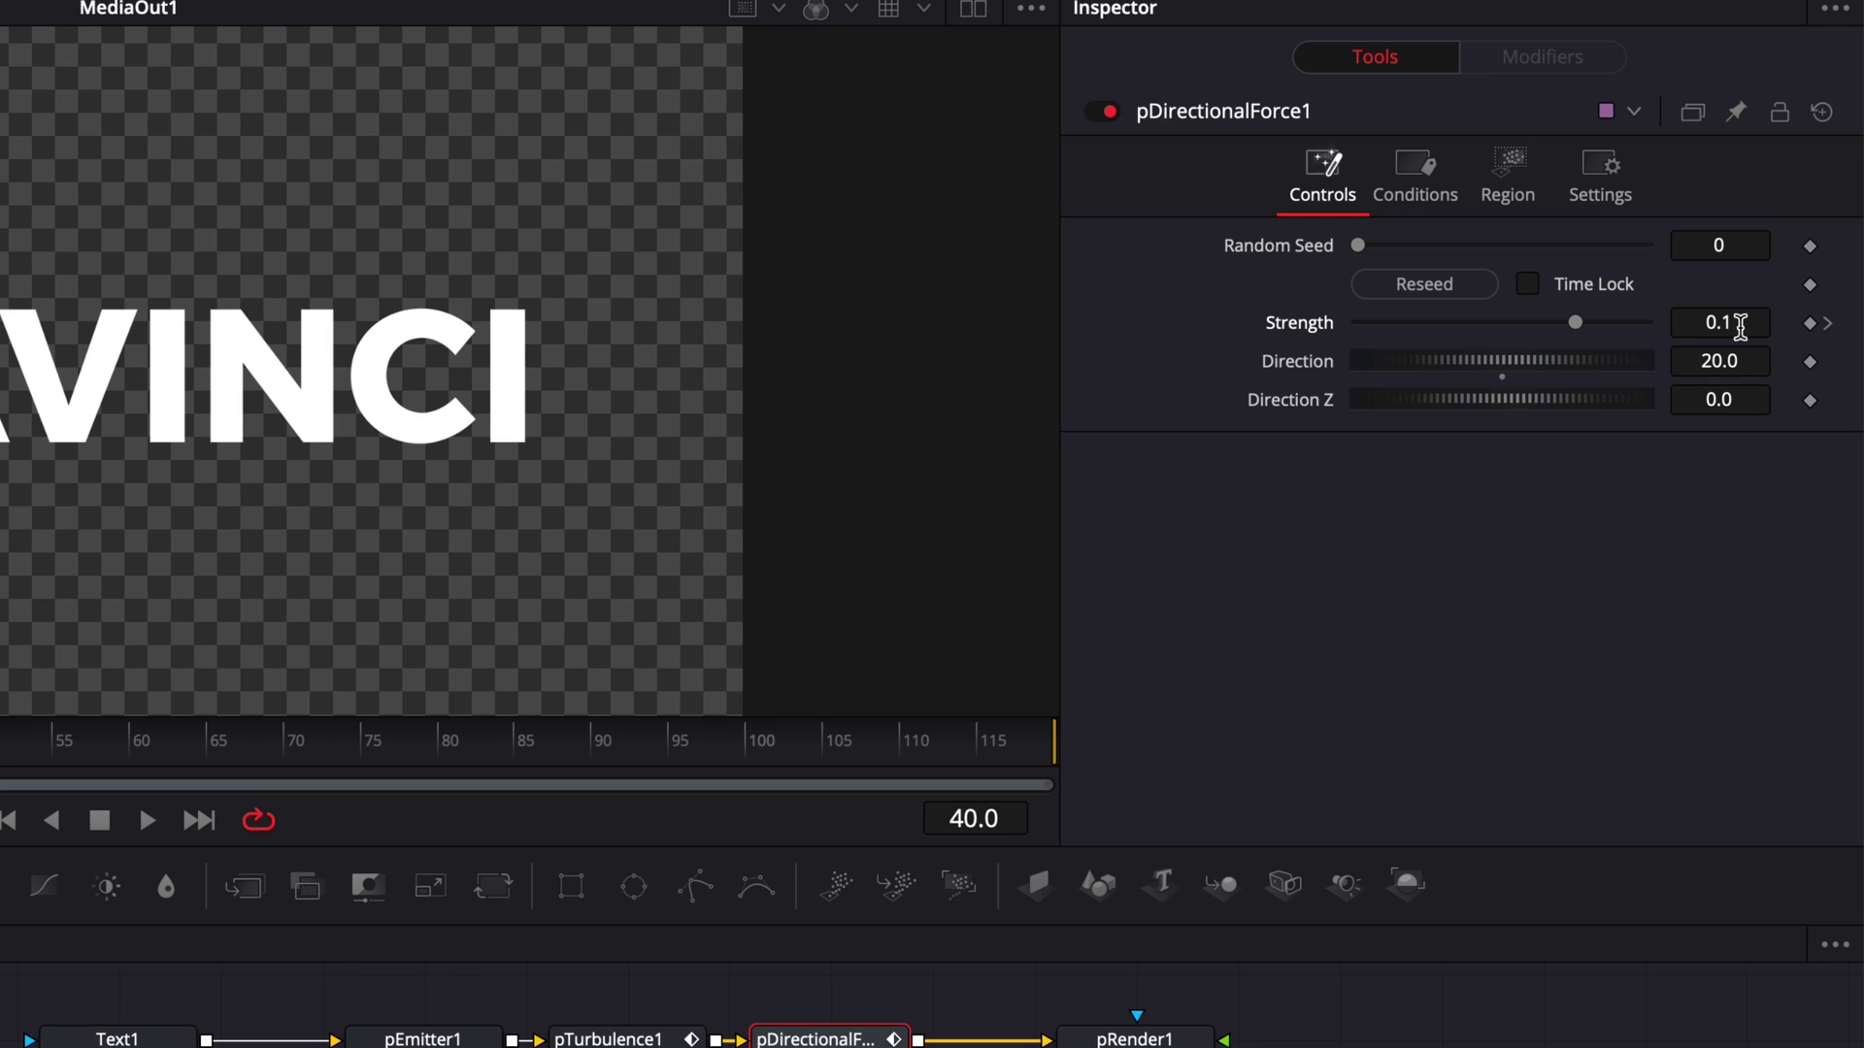
click(1740, 326)
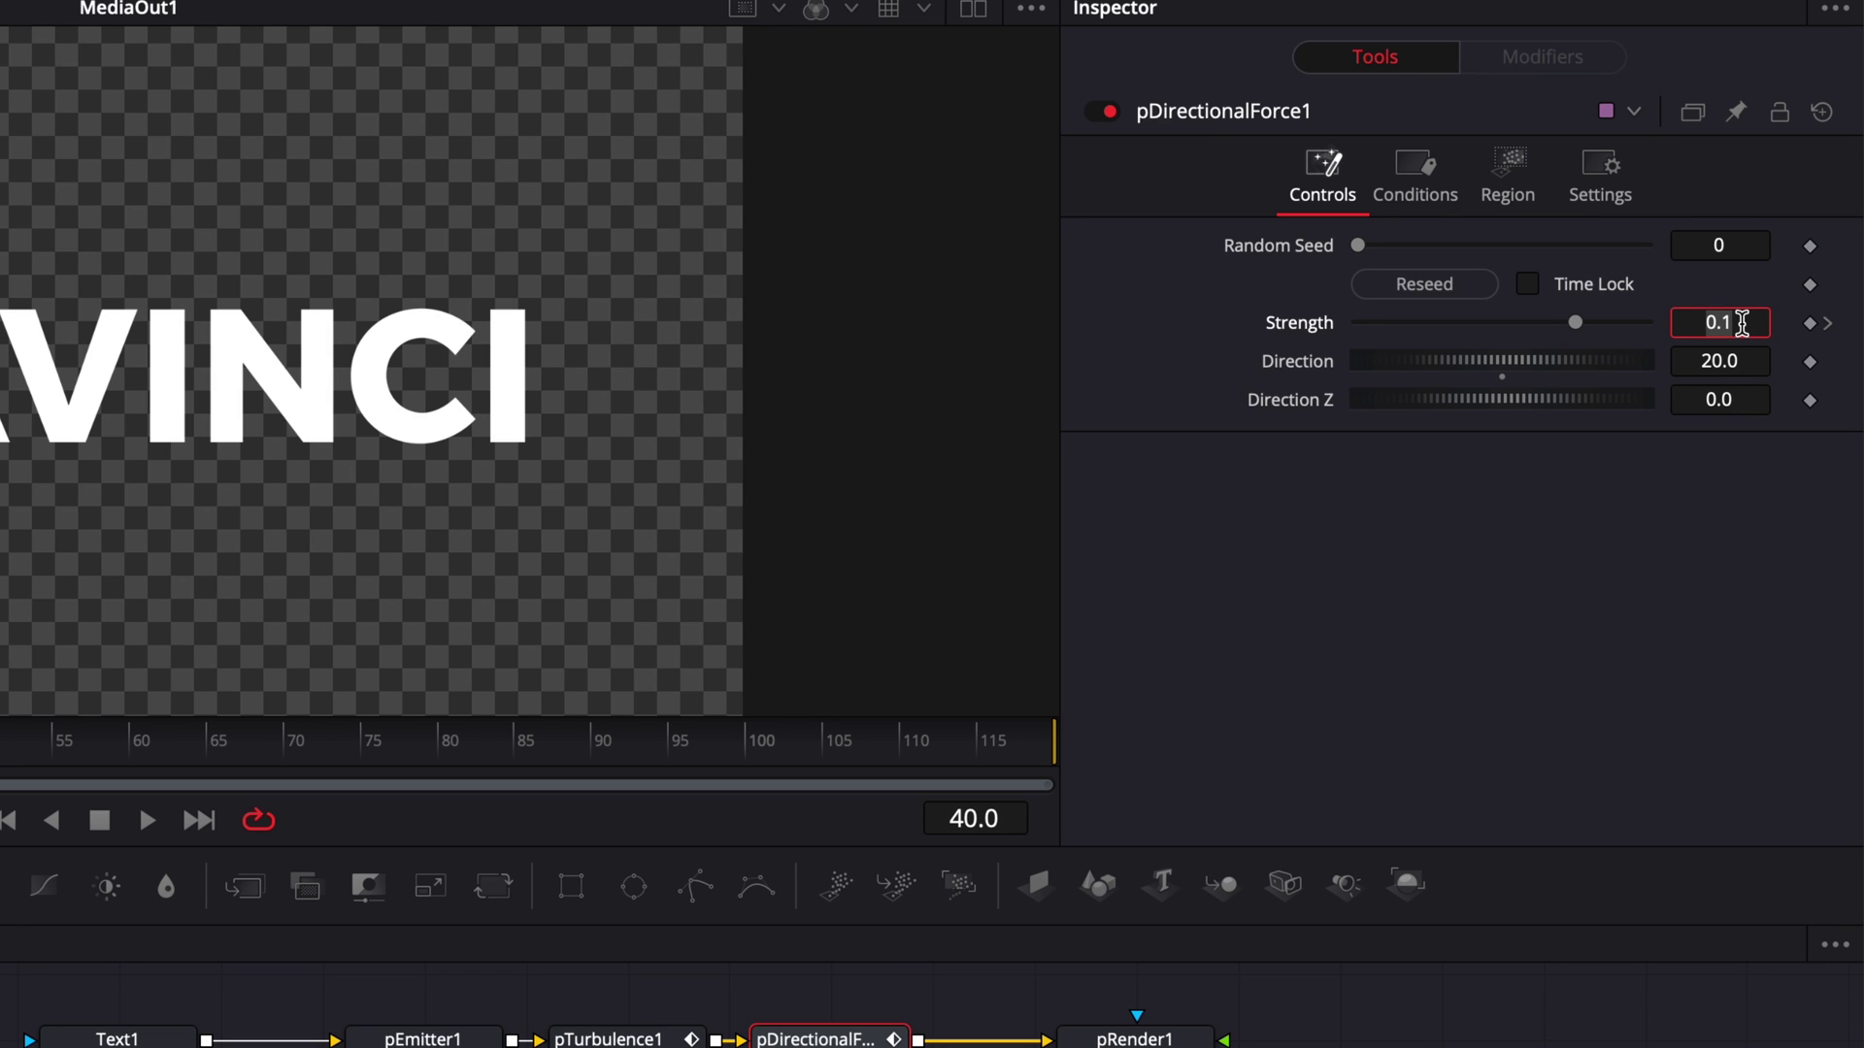
text(0.05)
key(Tab)
drag(445, 532, 522, 537)
drag(746, 758, 1367, 693)
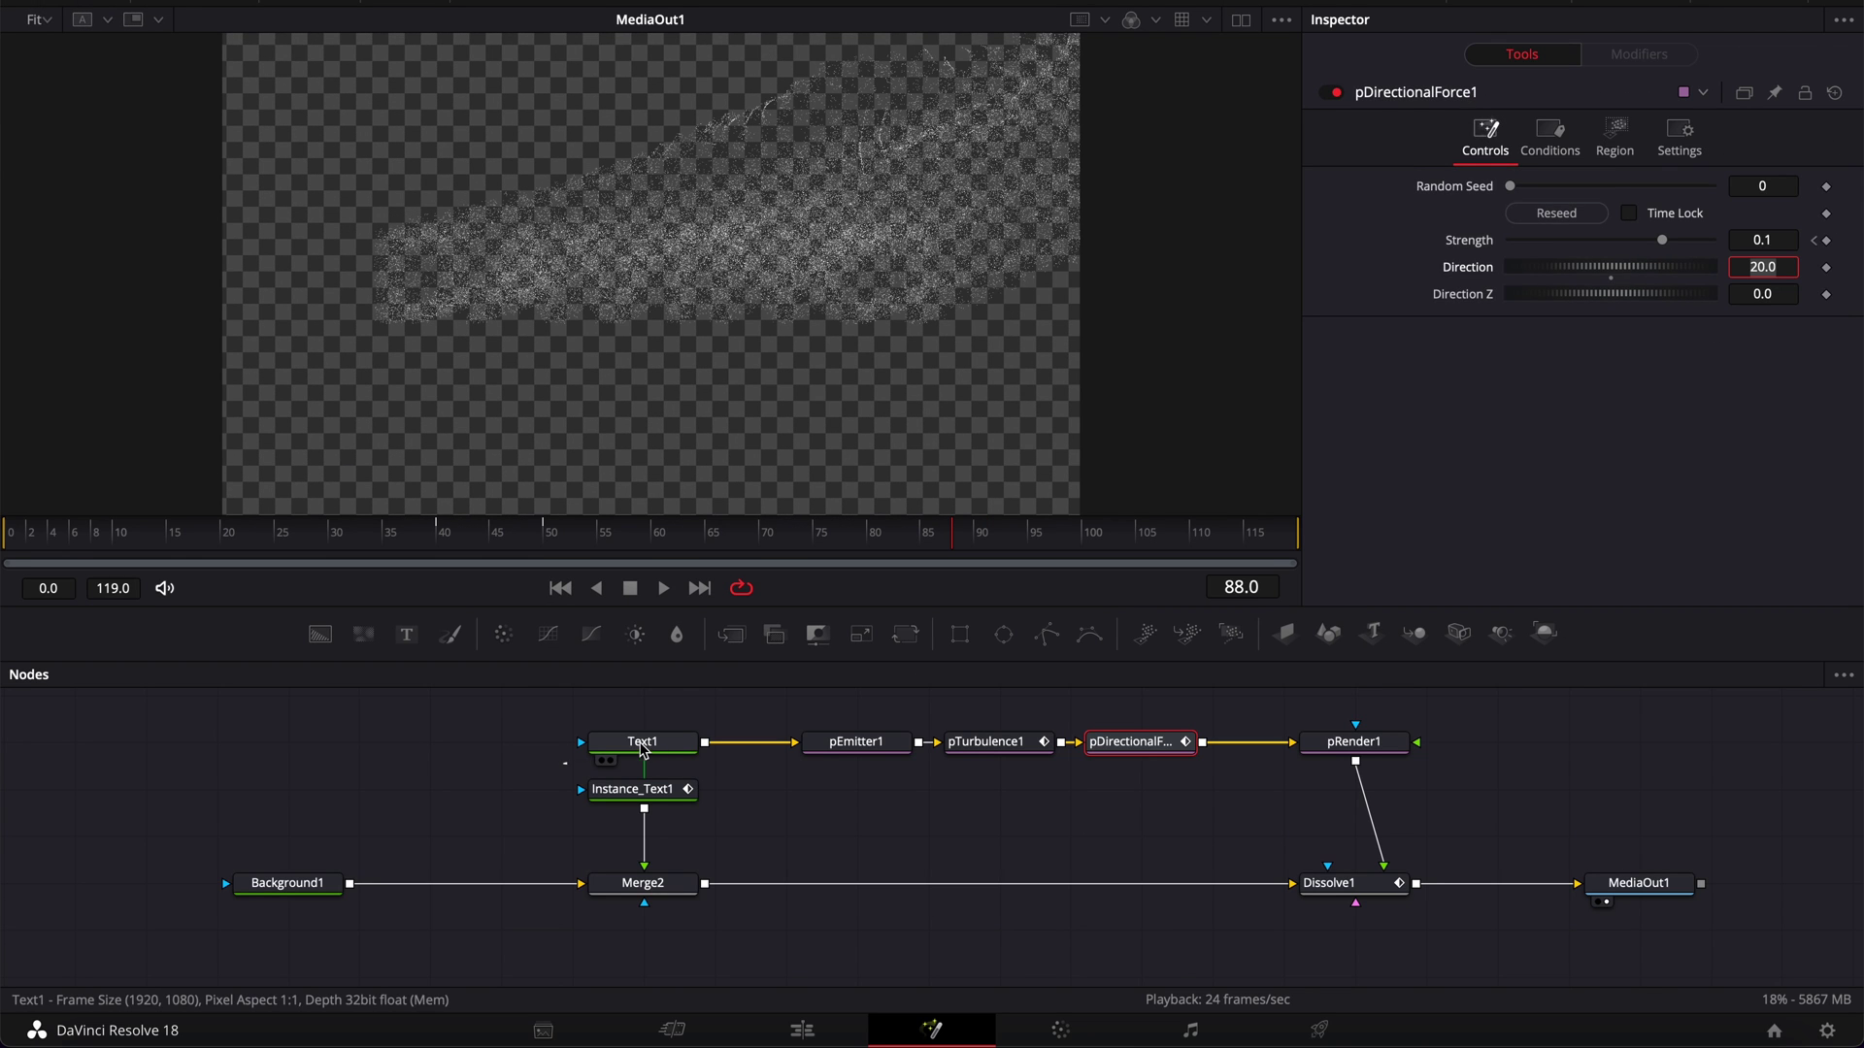
Add a Rectangle mask to Text1, stretch it across the frame, and soften its edge to 0.046
click(895, 1041)
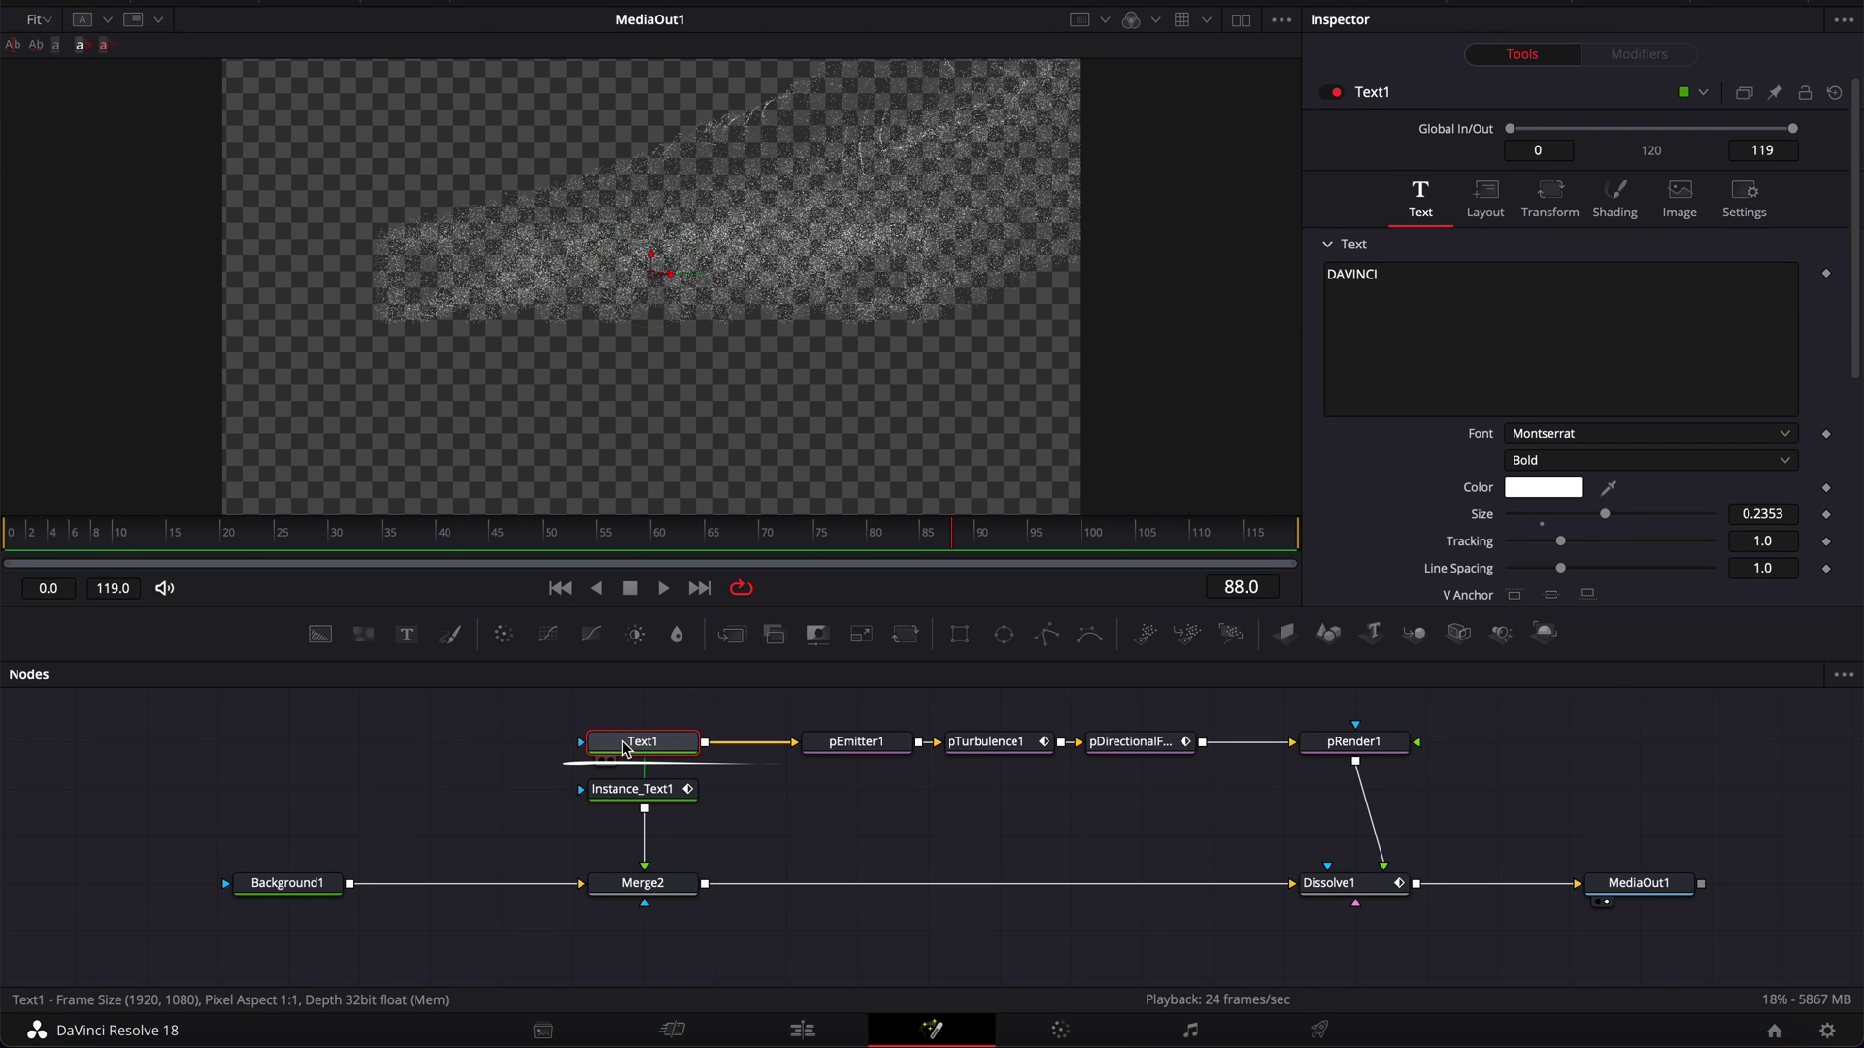
scroll(824, 695, up, 1)
click(971, 644)
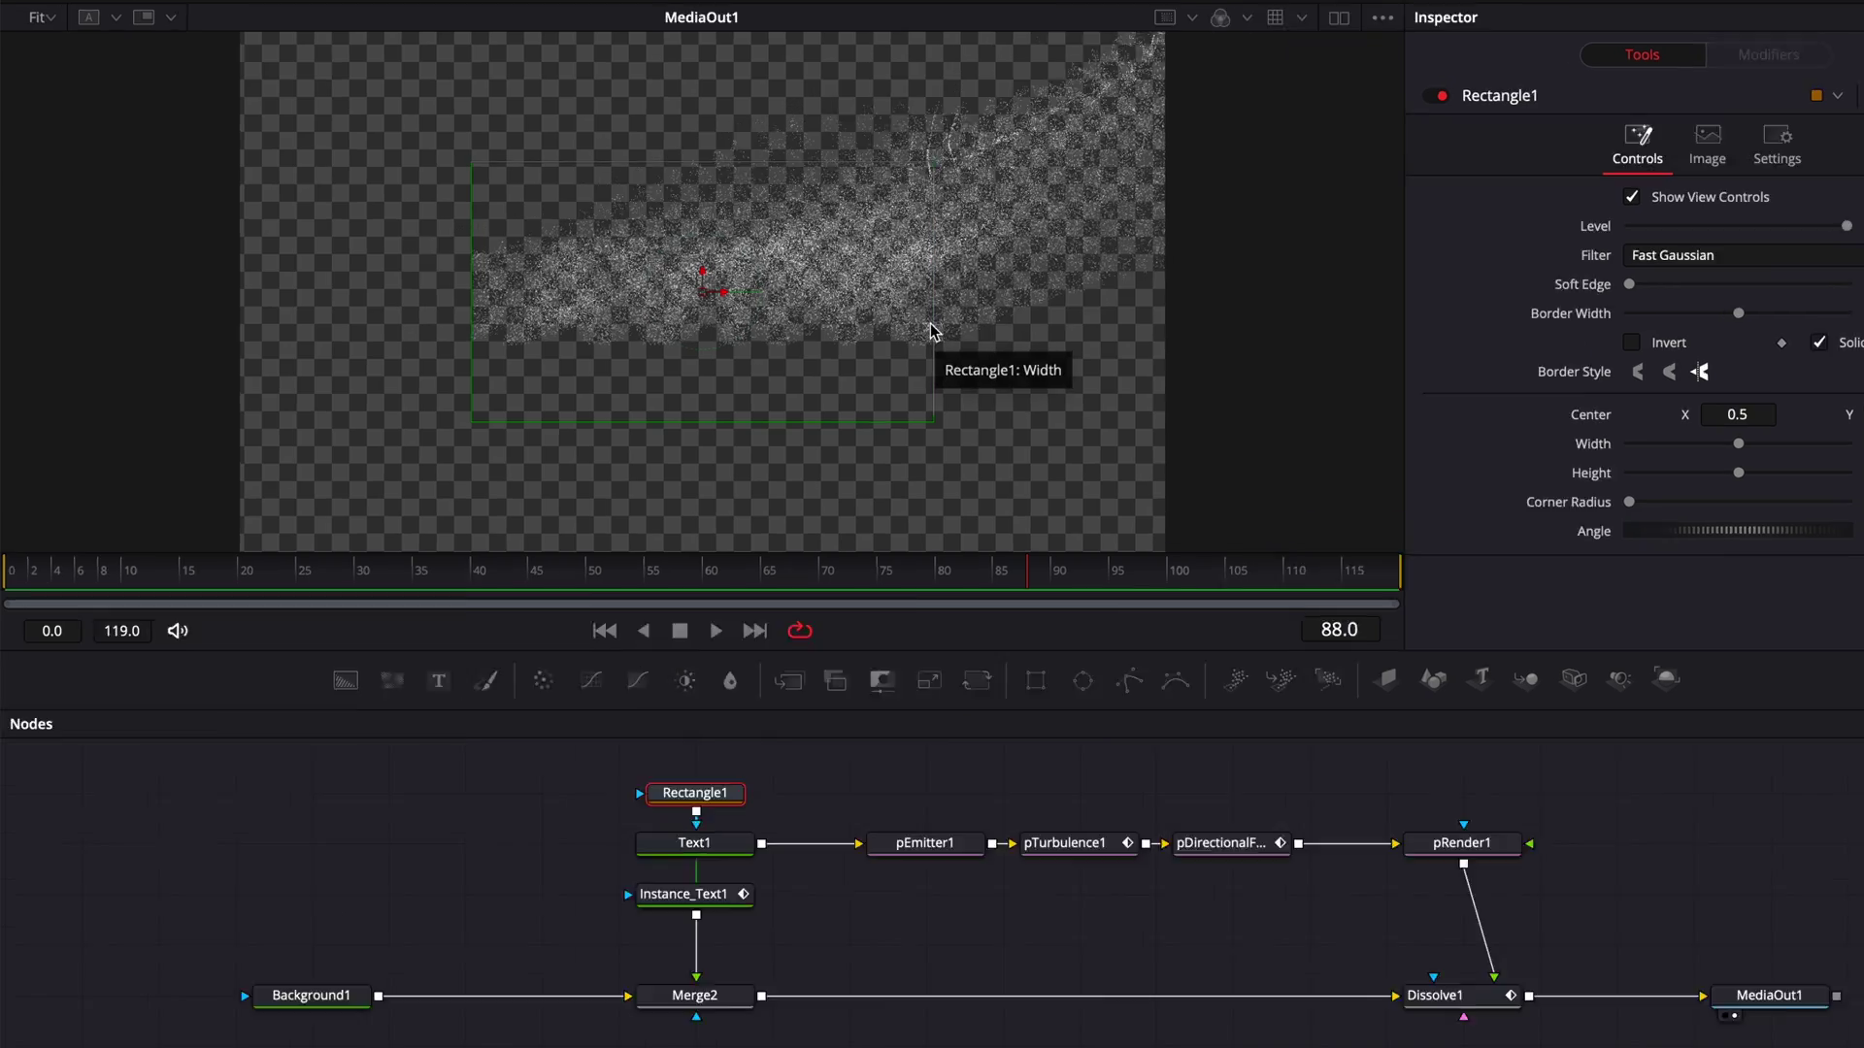
drag(932, 333, 992, 318)
drag(1419, 436, 1543, 446)
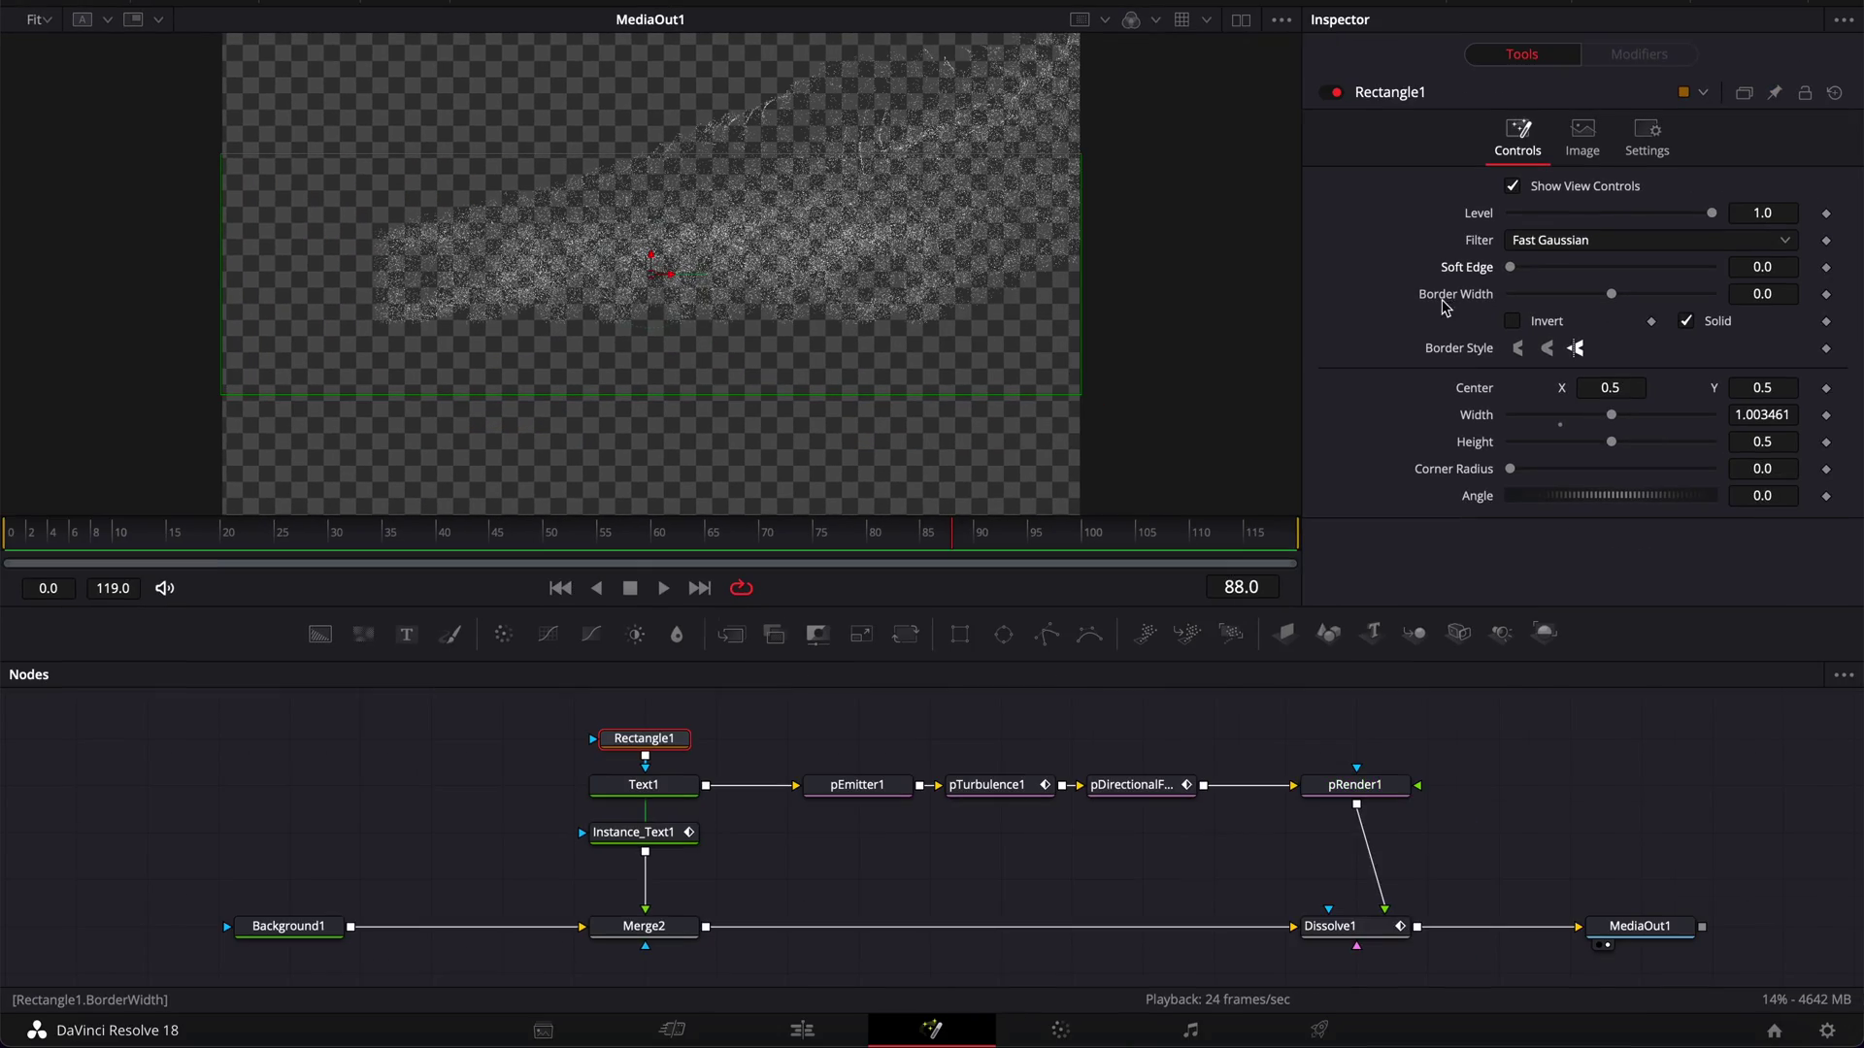
drag(1509, 268, 1559, 275)
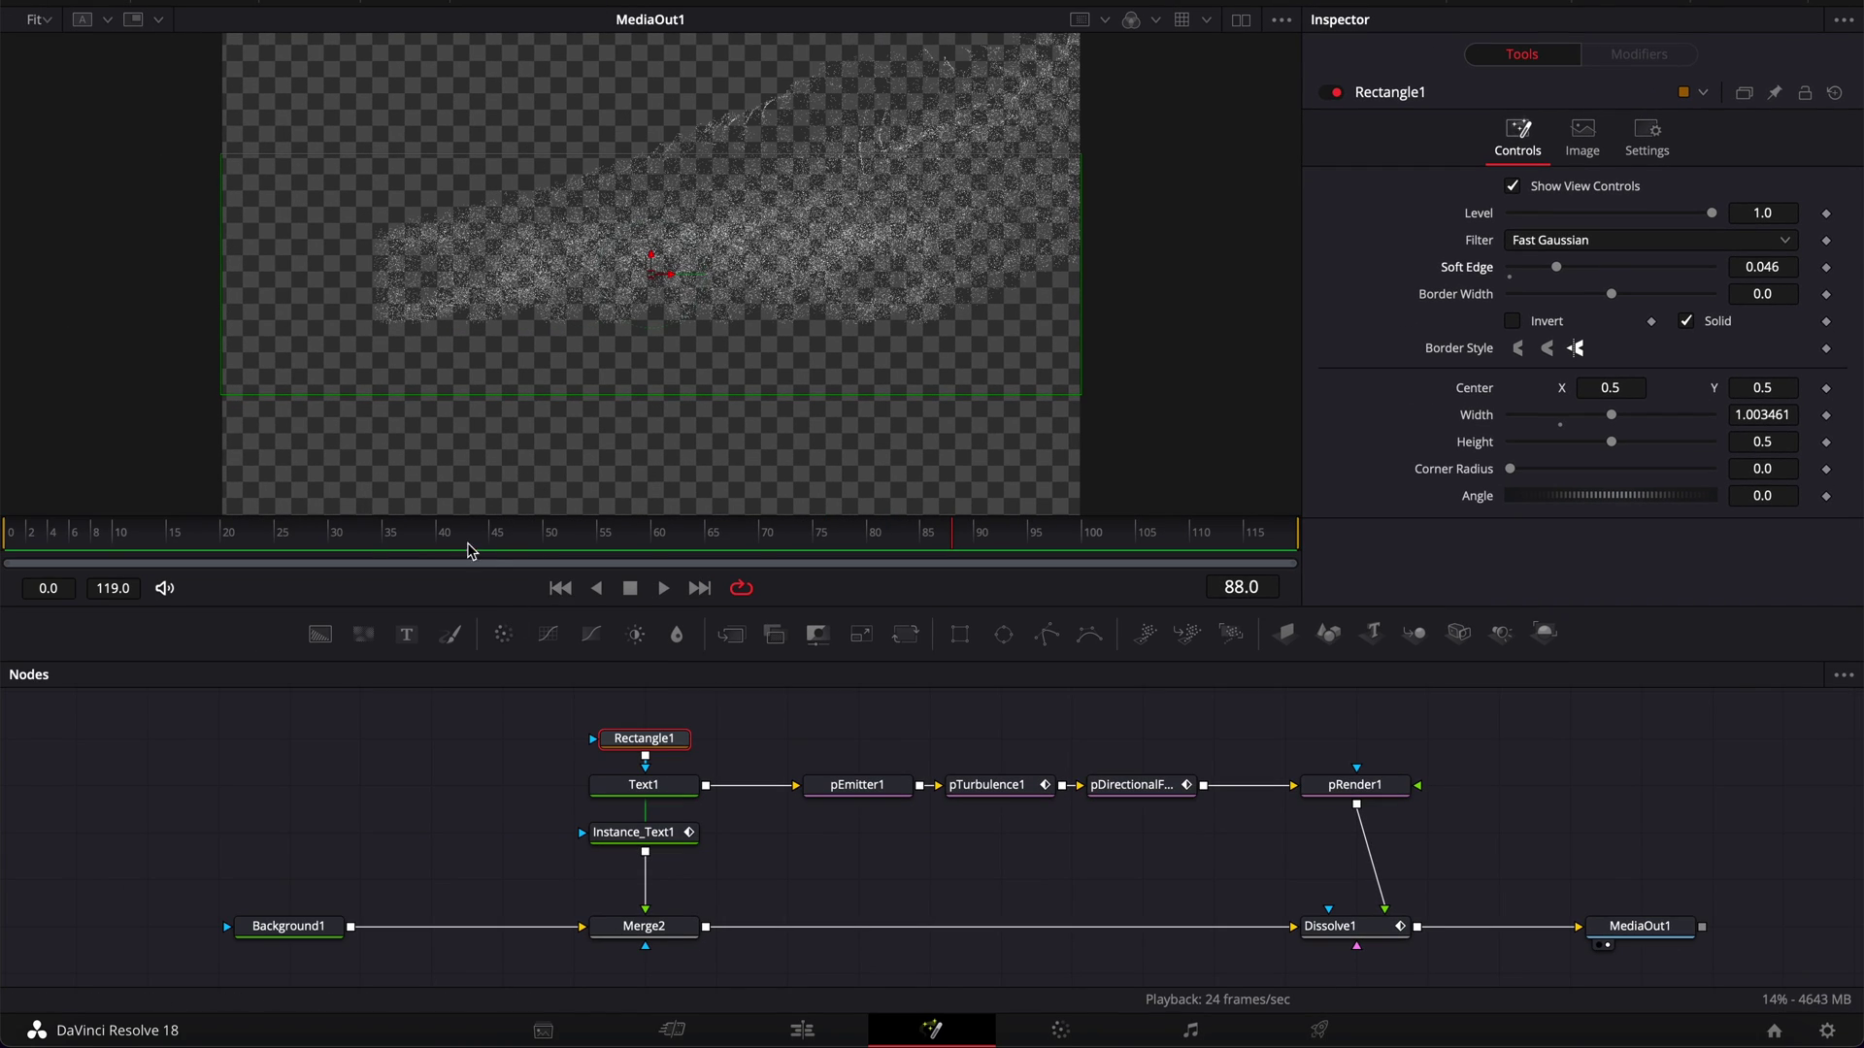
Keyframe the mask Center at frame 40 and set Center X to 2.0 at frame 60
click(444, 548)
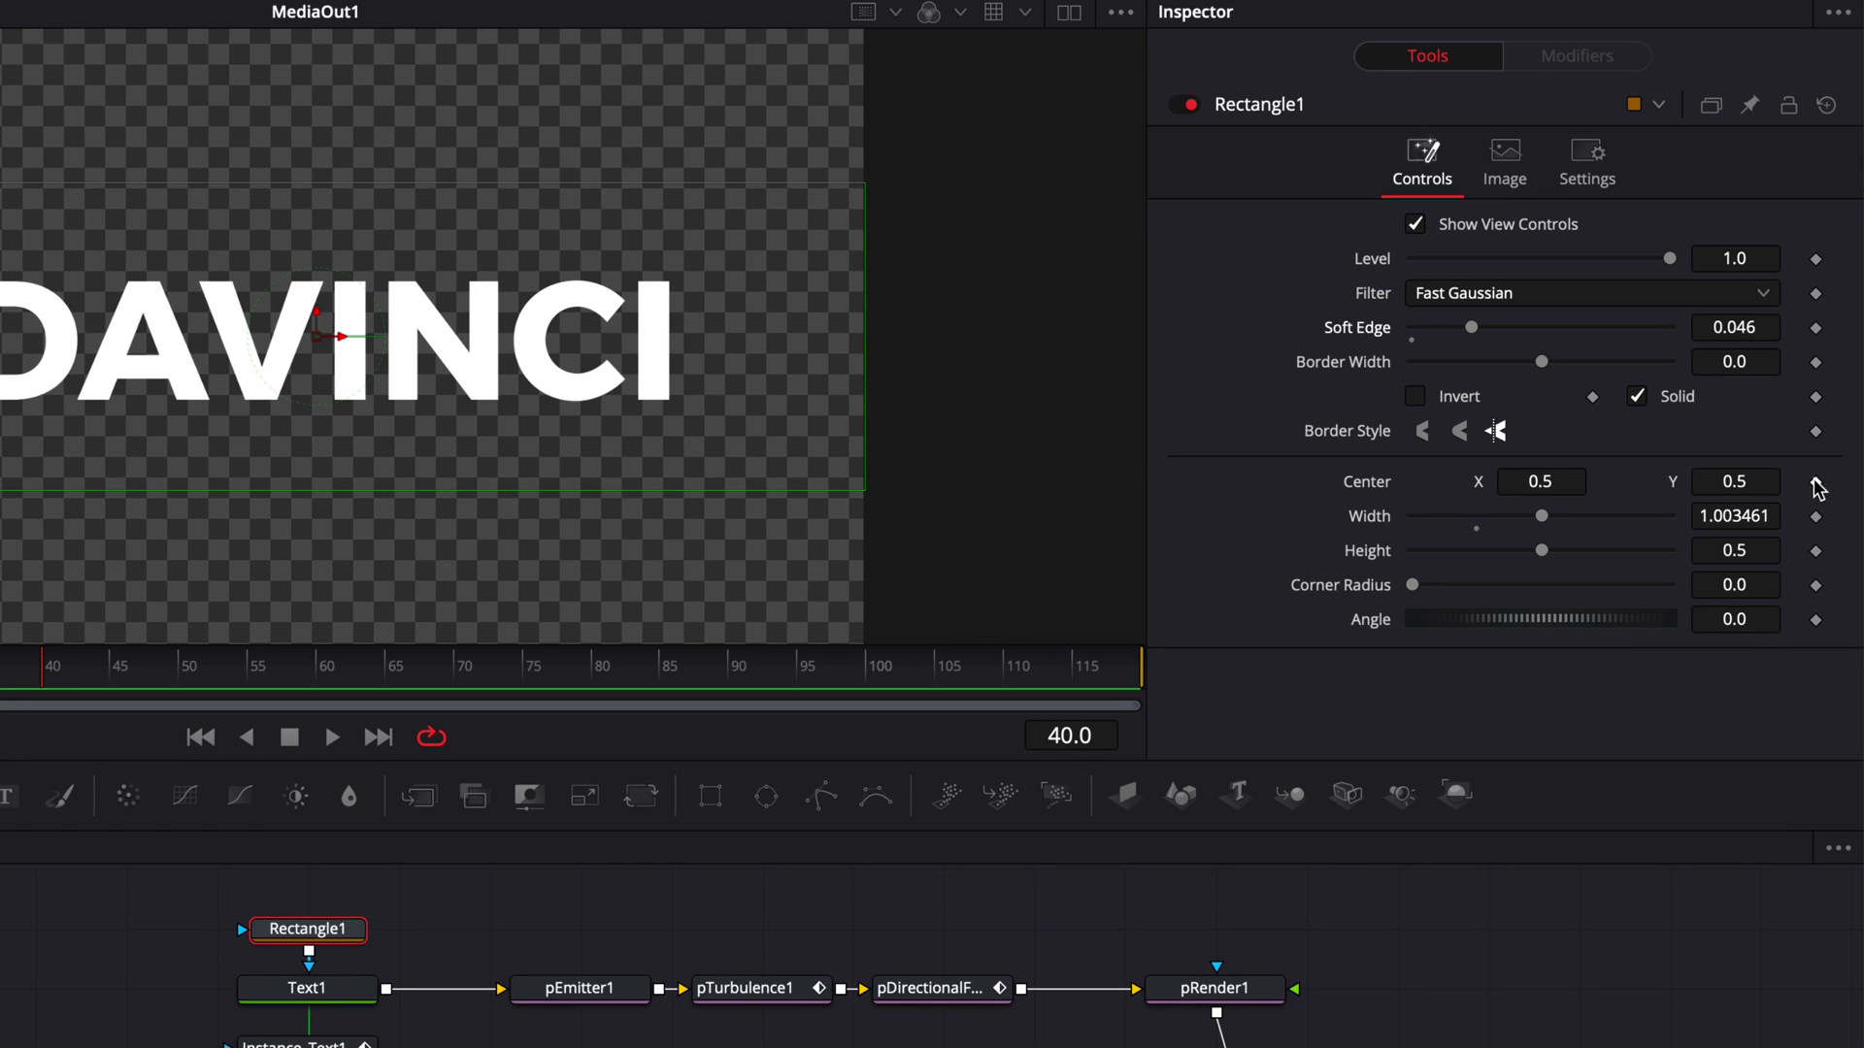
click(1815, 482)
click(657, 541)
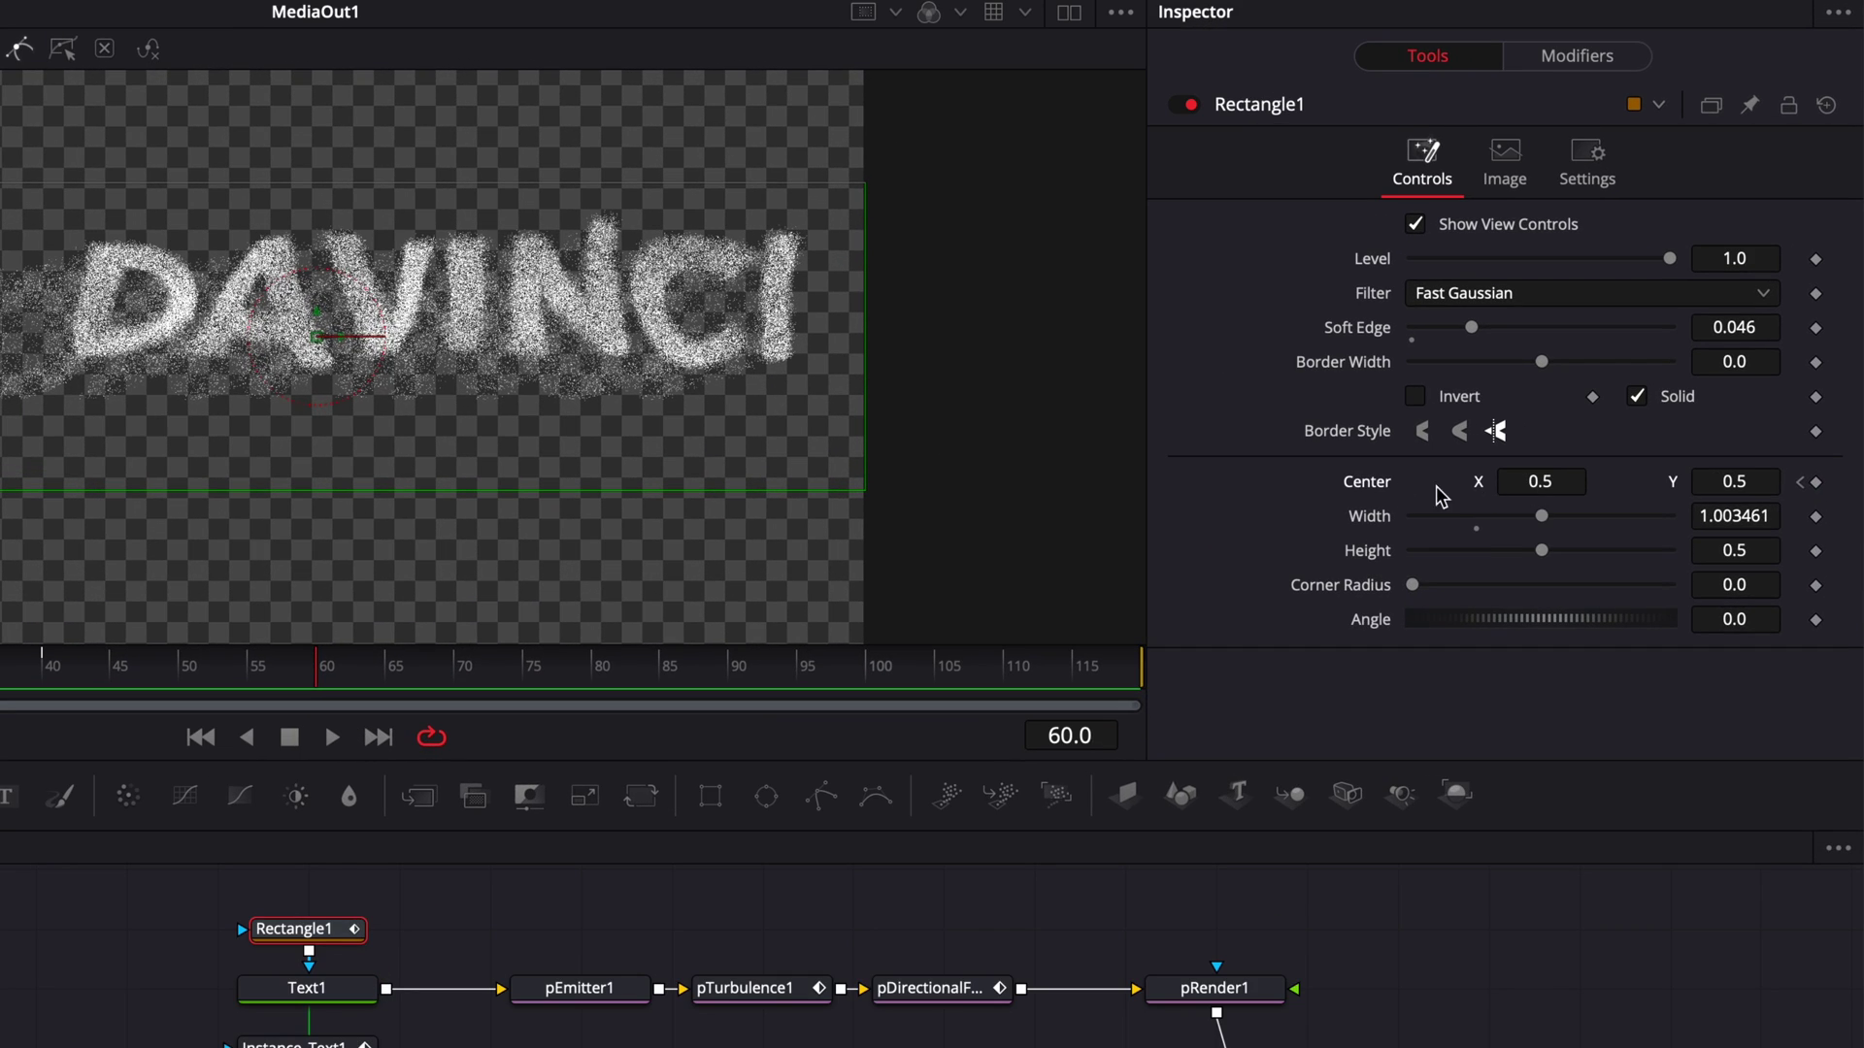
click(1561, 481)
text(2)
key(Tab)
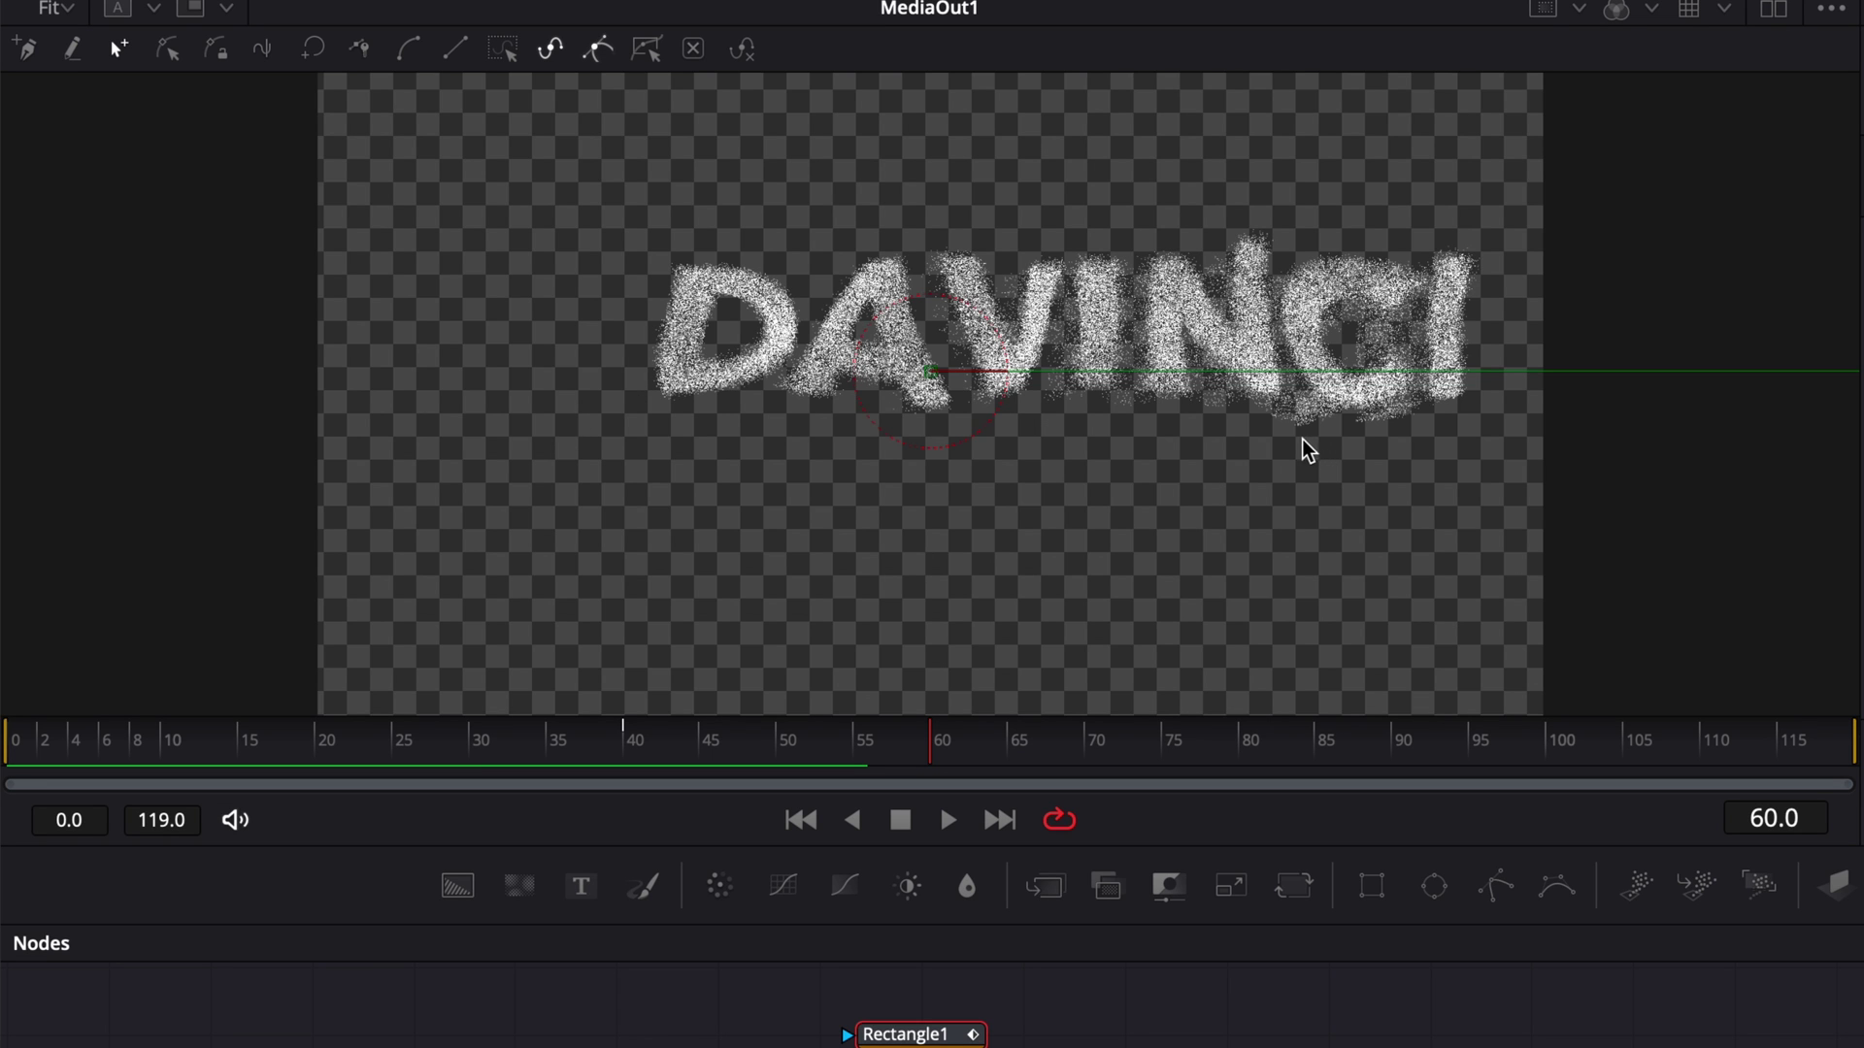
Play the composition from the start and scrub back near frame 50 to review the sweep
click(9, 742)
key(space)
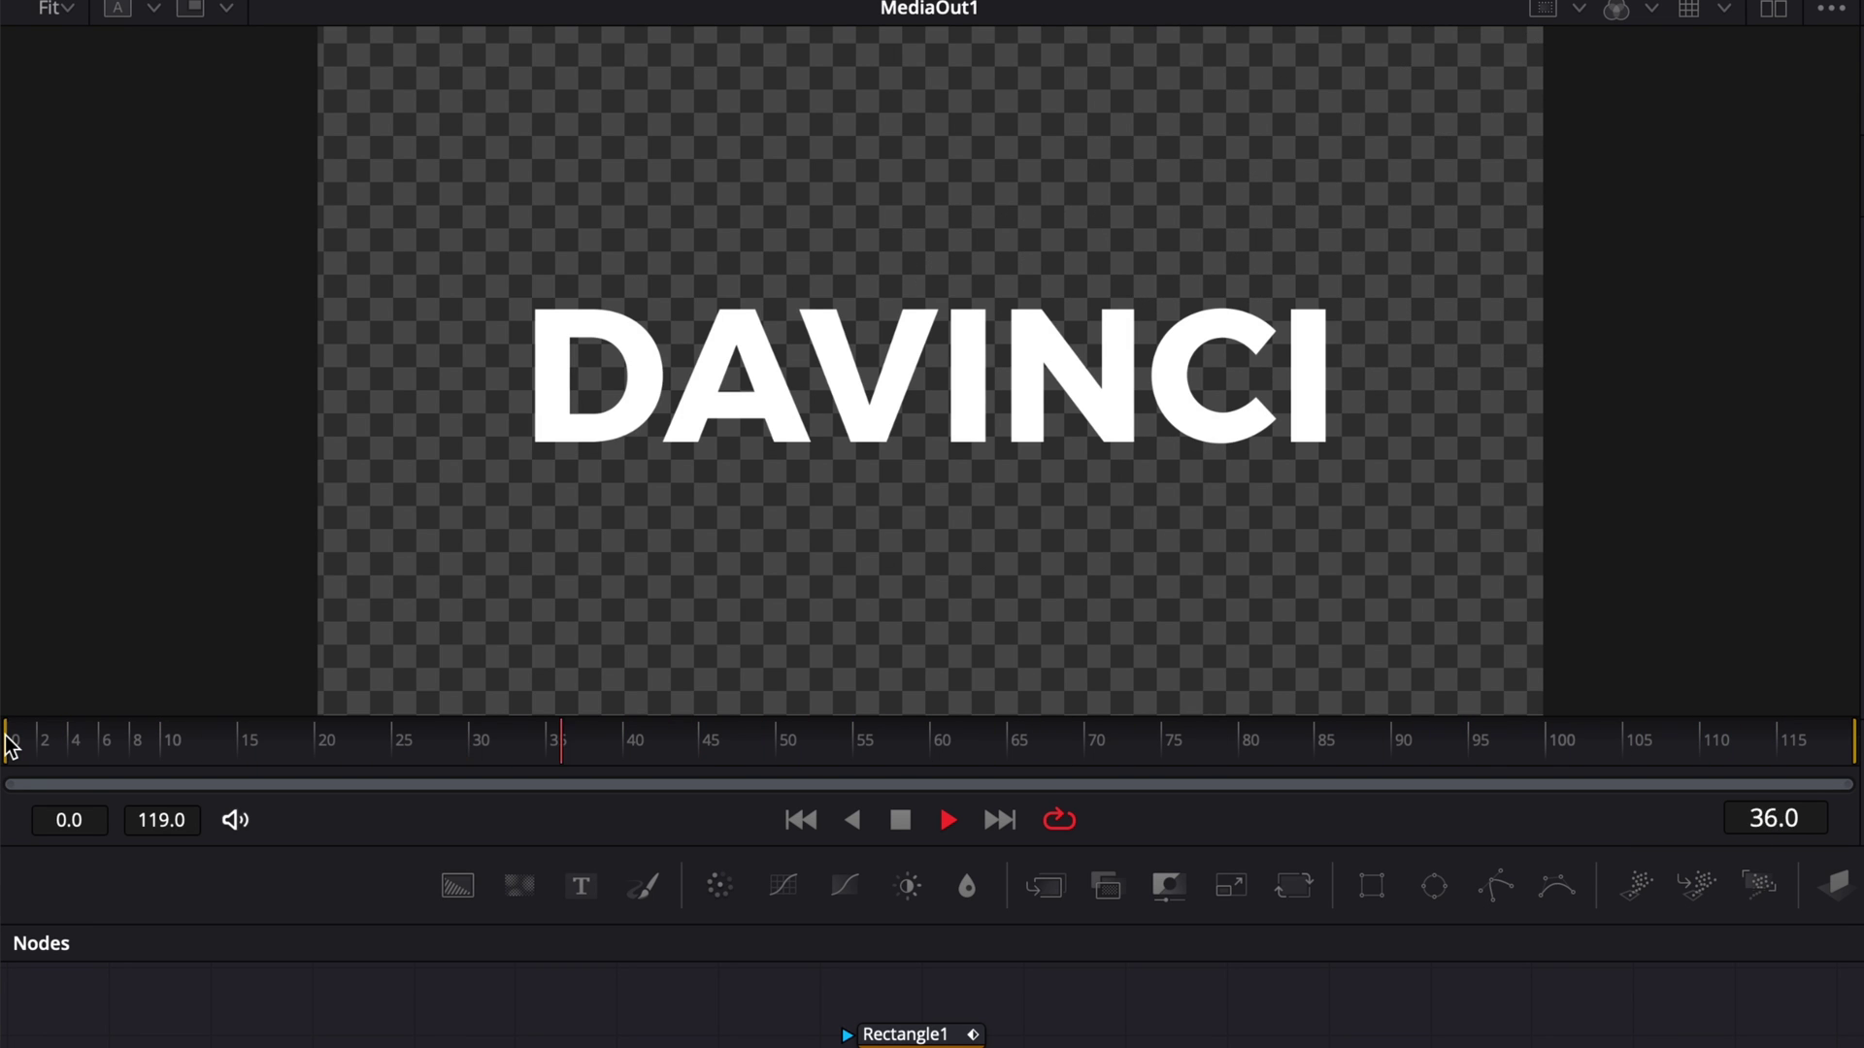
drag(765, 753, 852, 742)
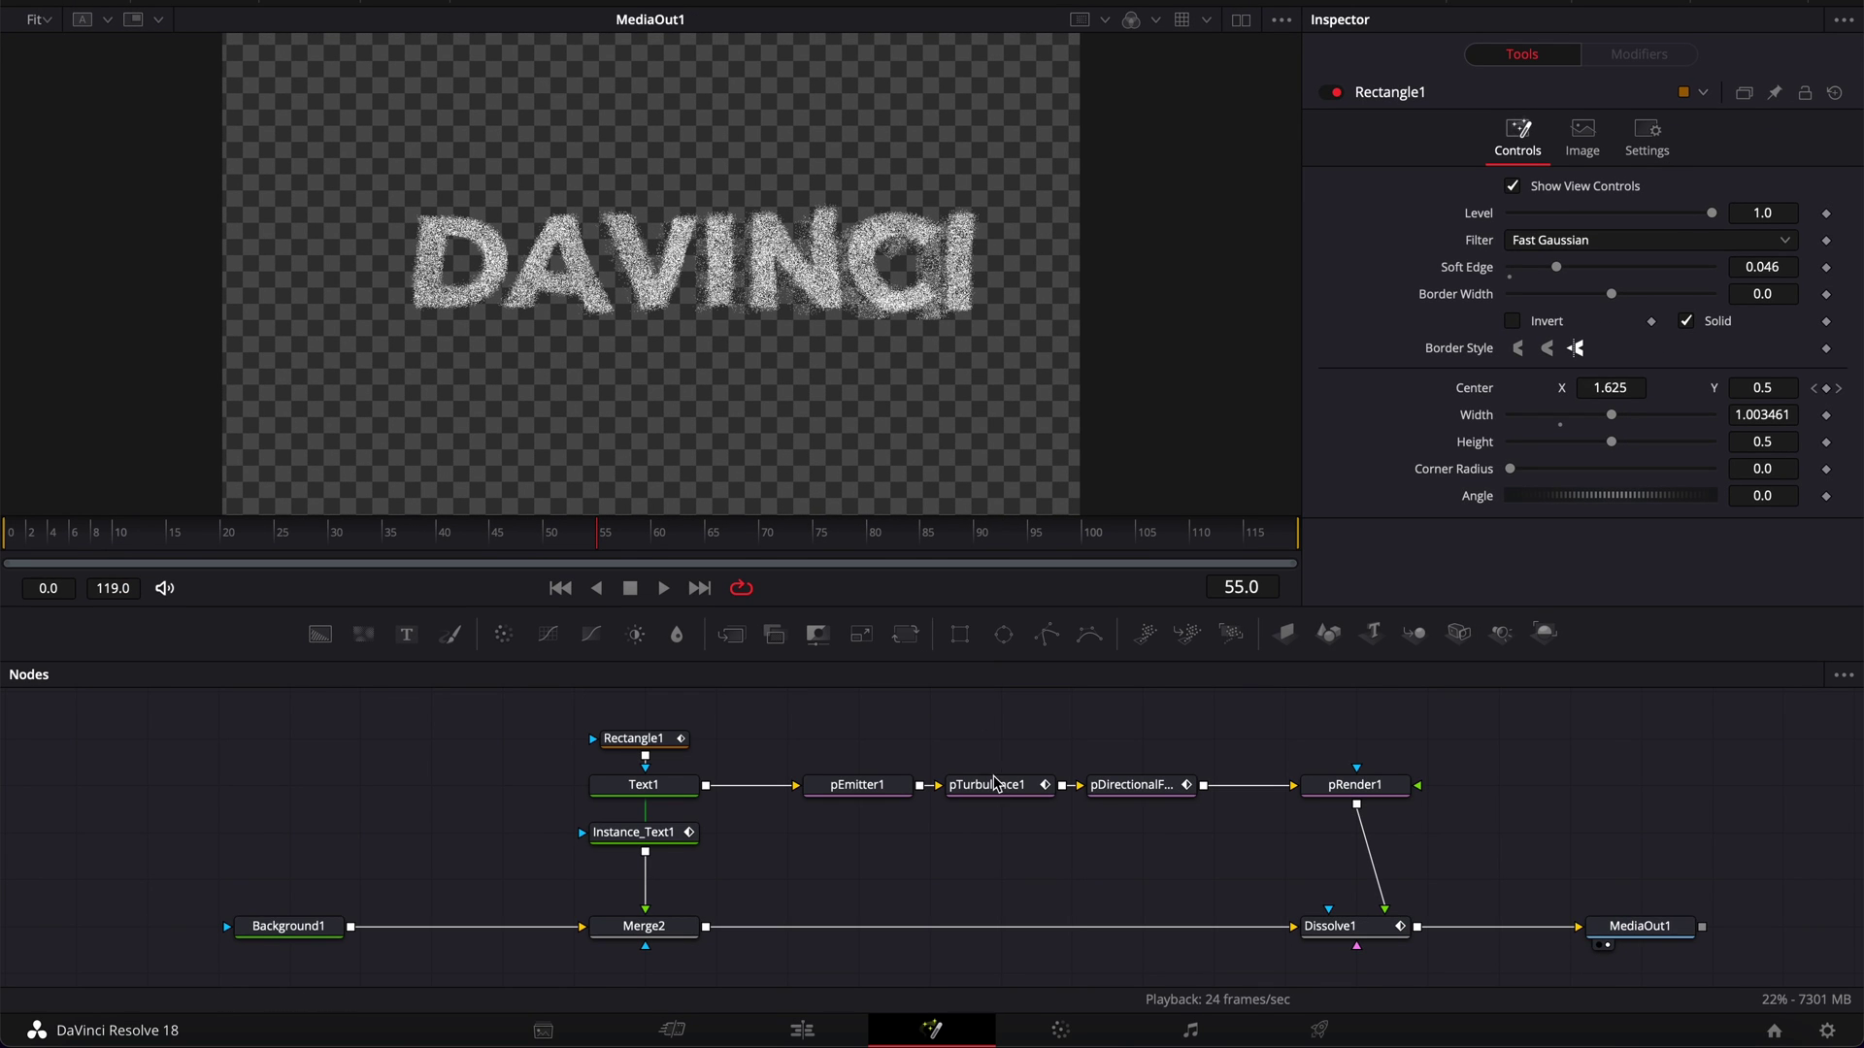
Set pTurbulence1's X, Y and Z Strength to about 0.25 and Density to 27.8
click(997, 792)
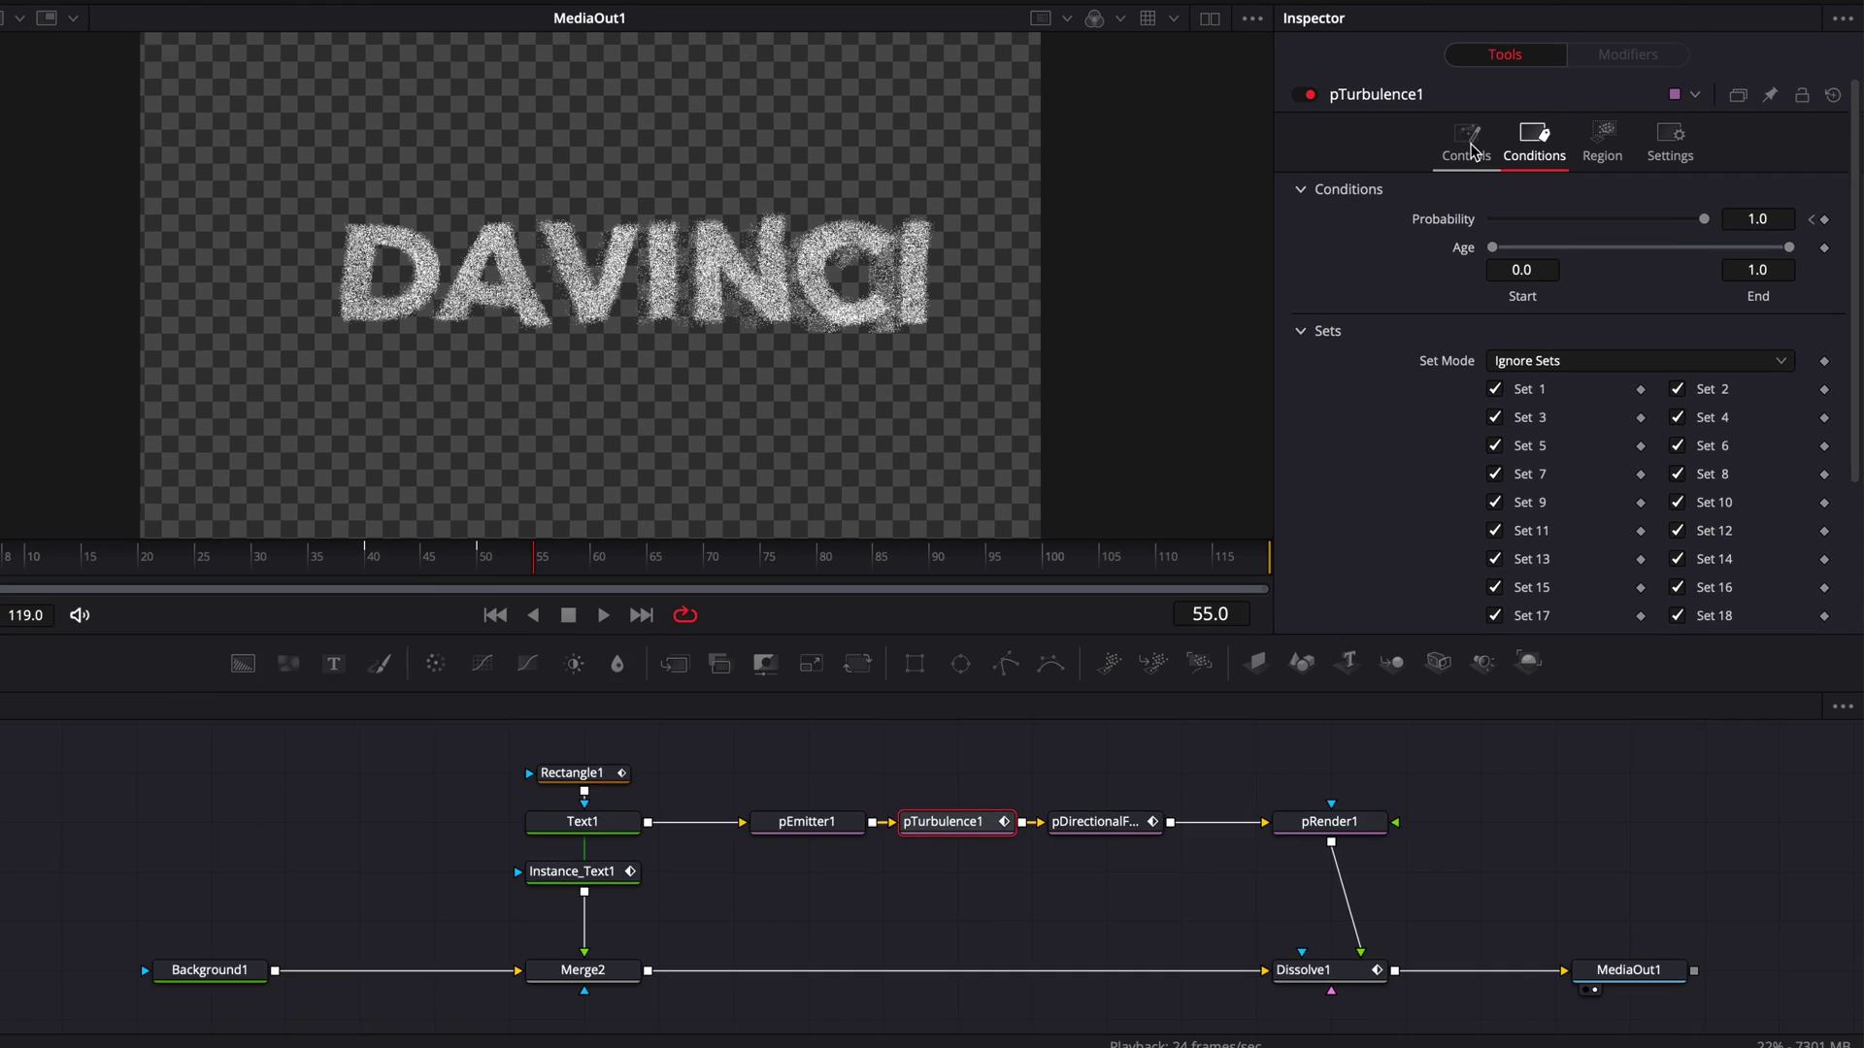
click(1489, 140)
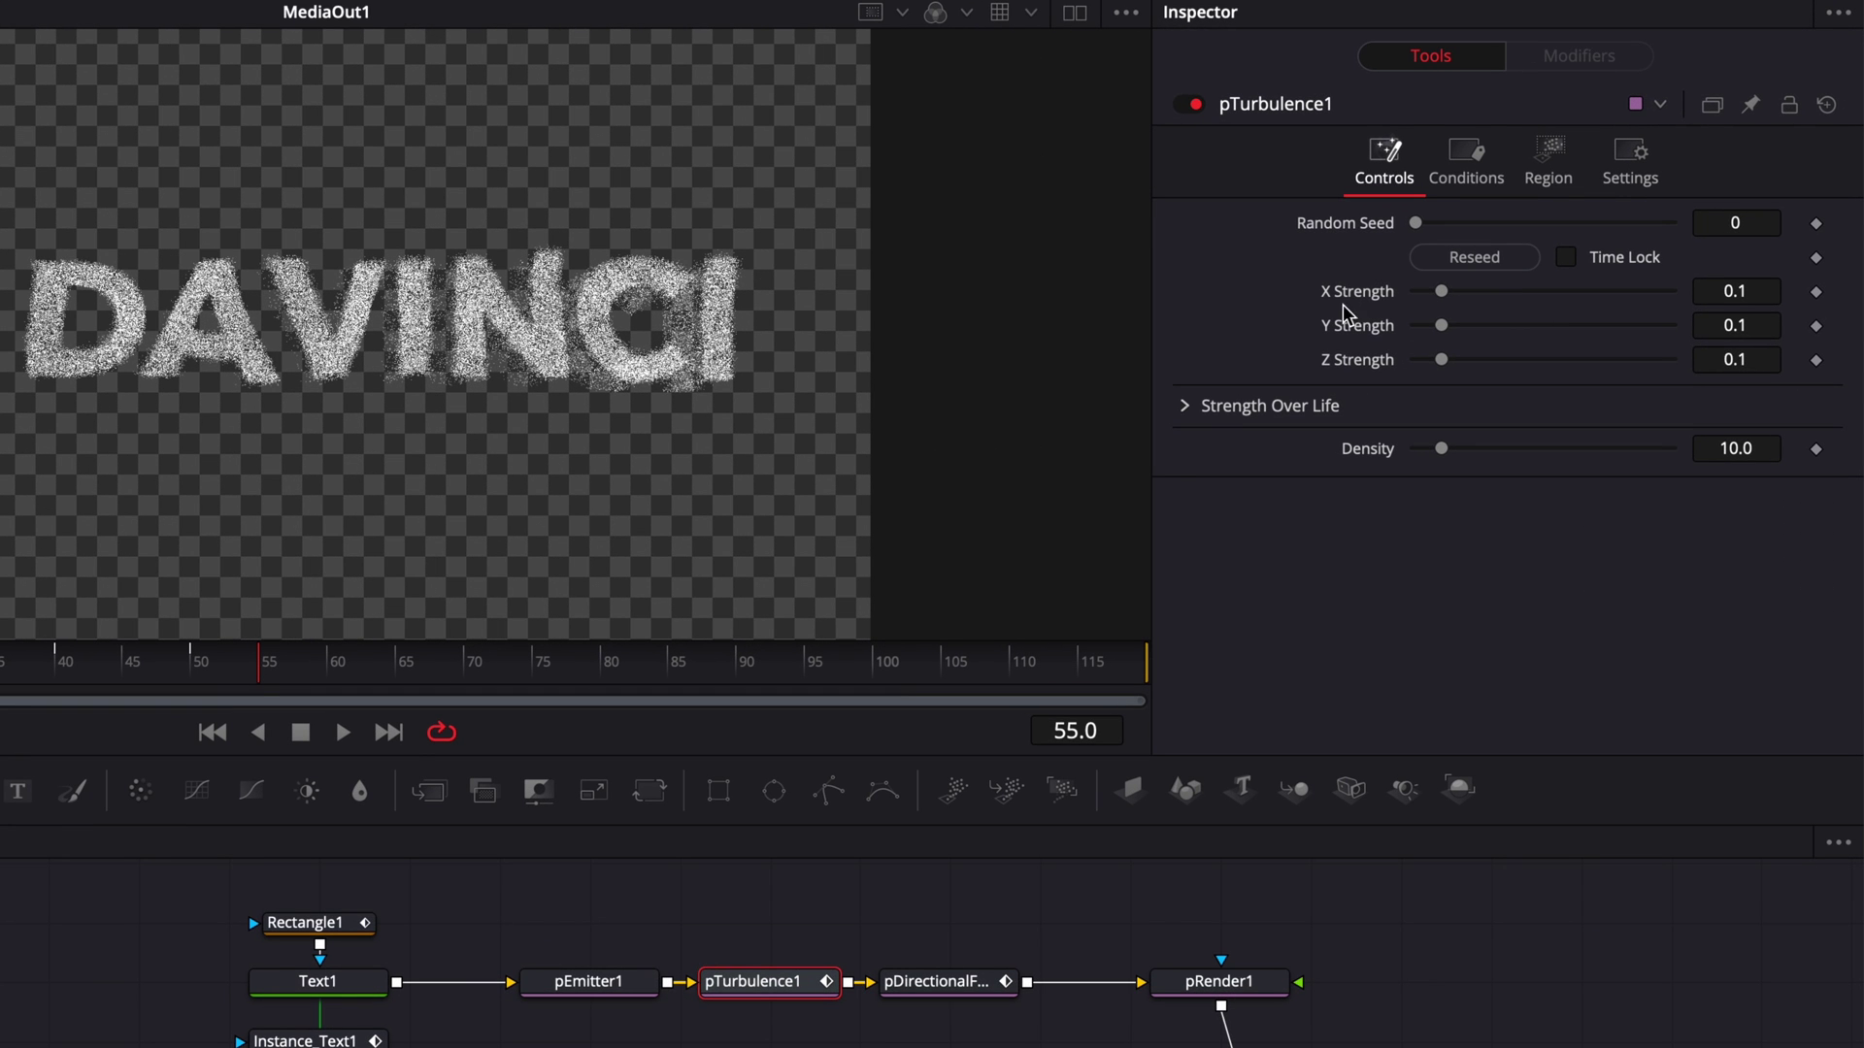
drag(1442, 291, 1483, 374)
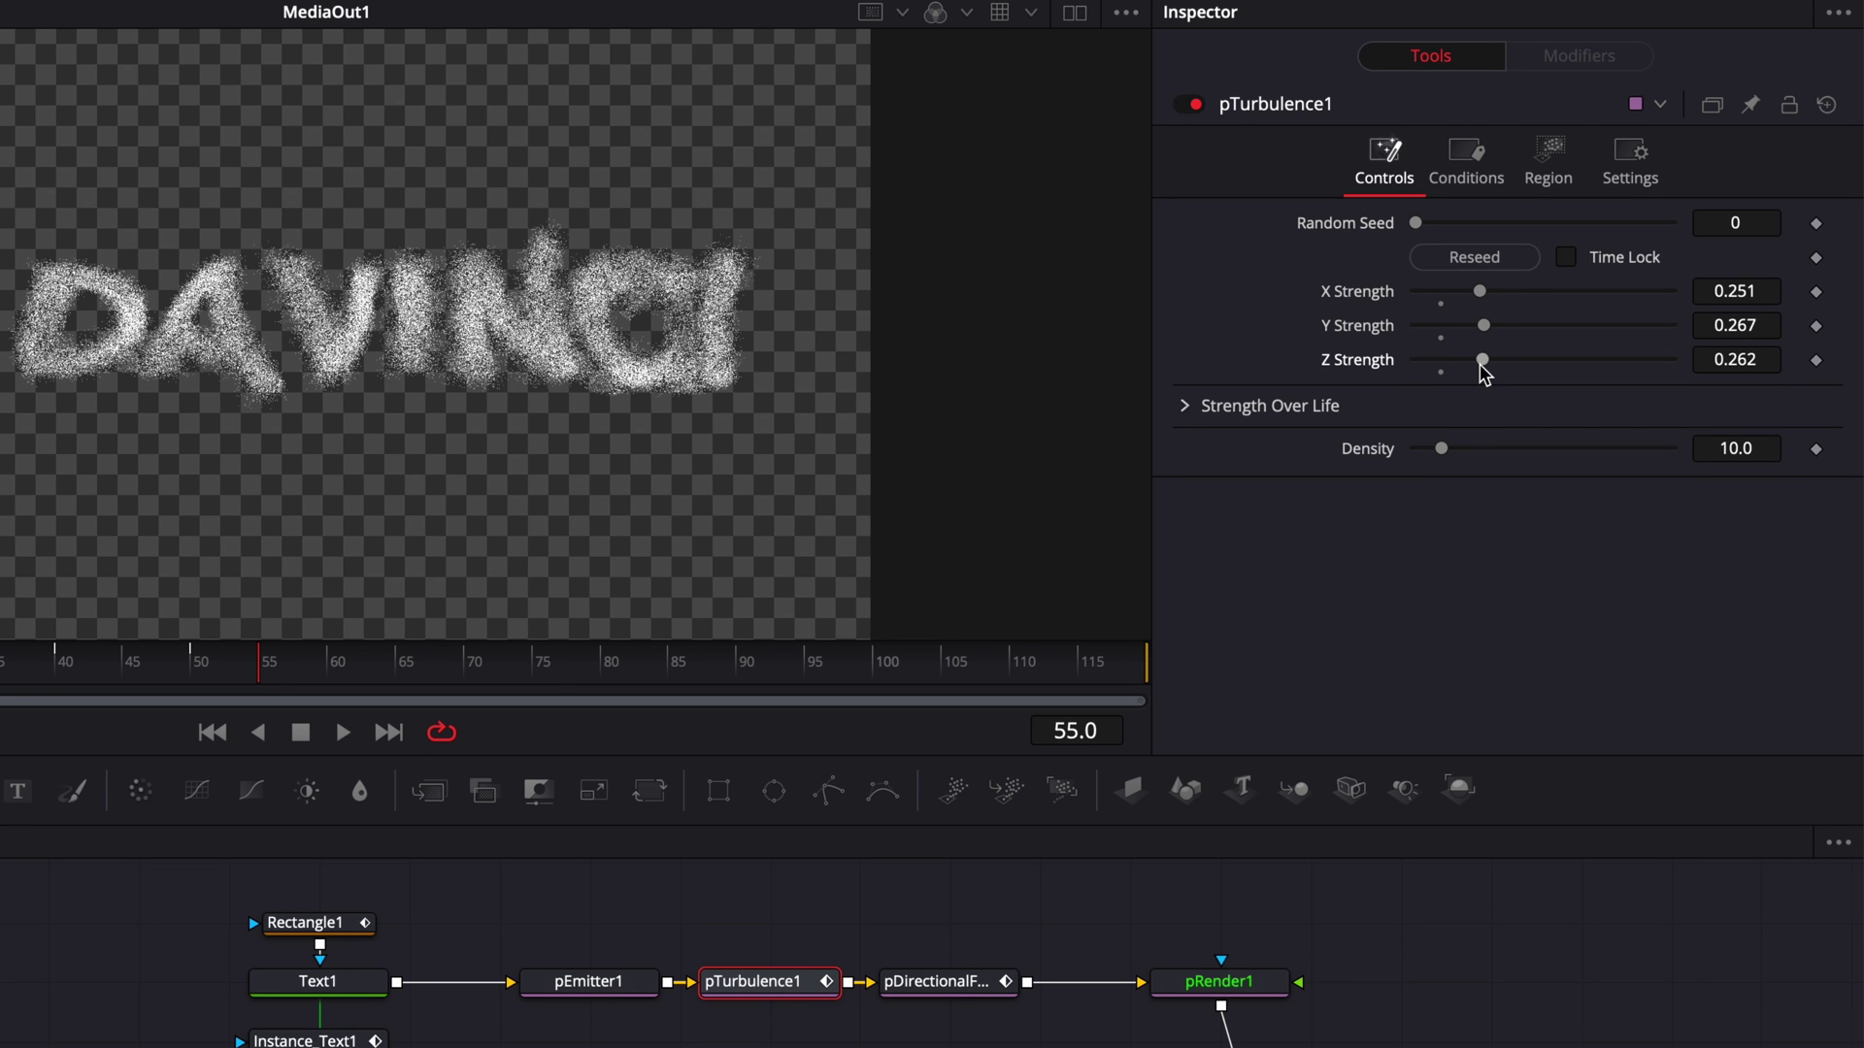
drag(1444, 450, 1489, 456)
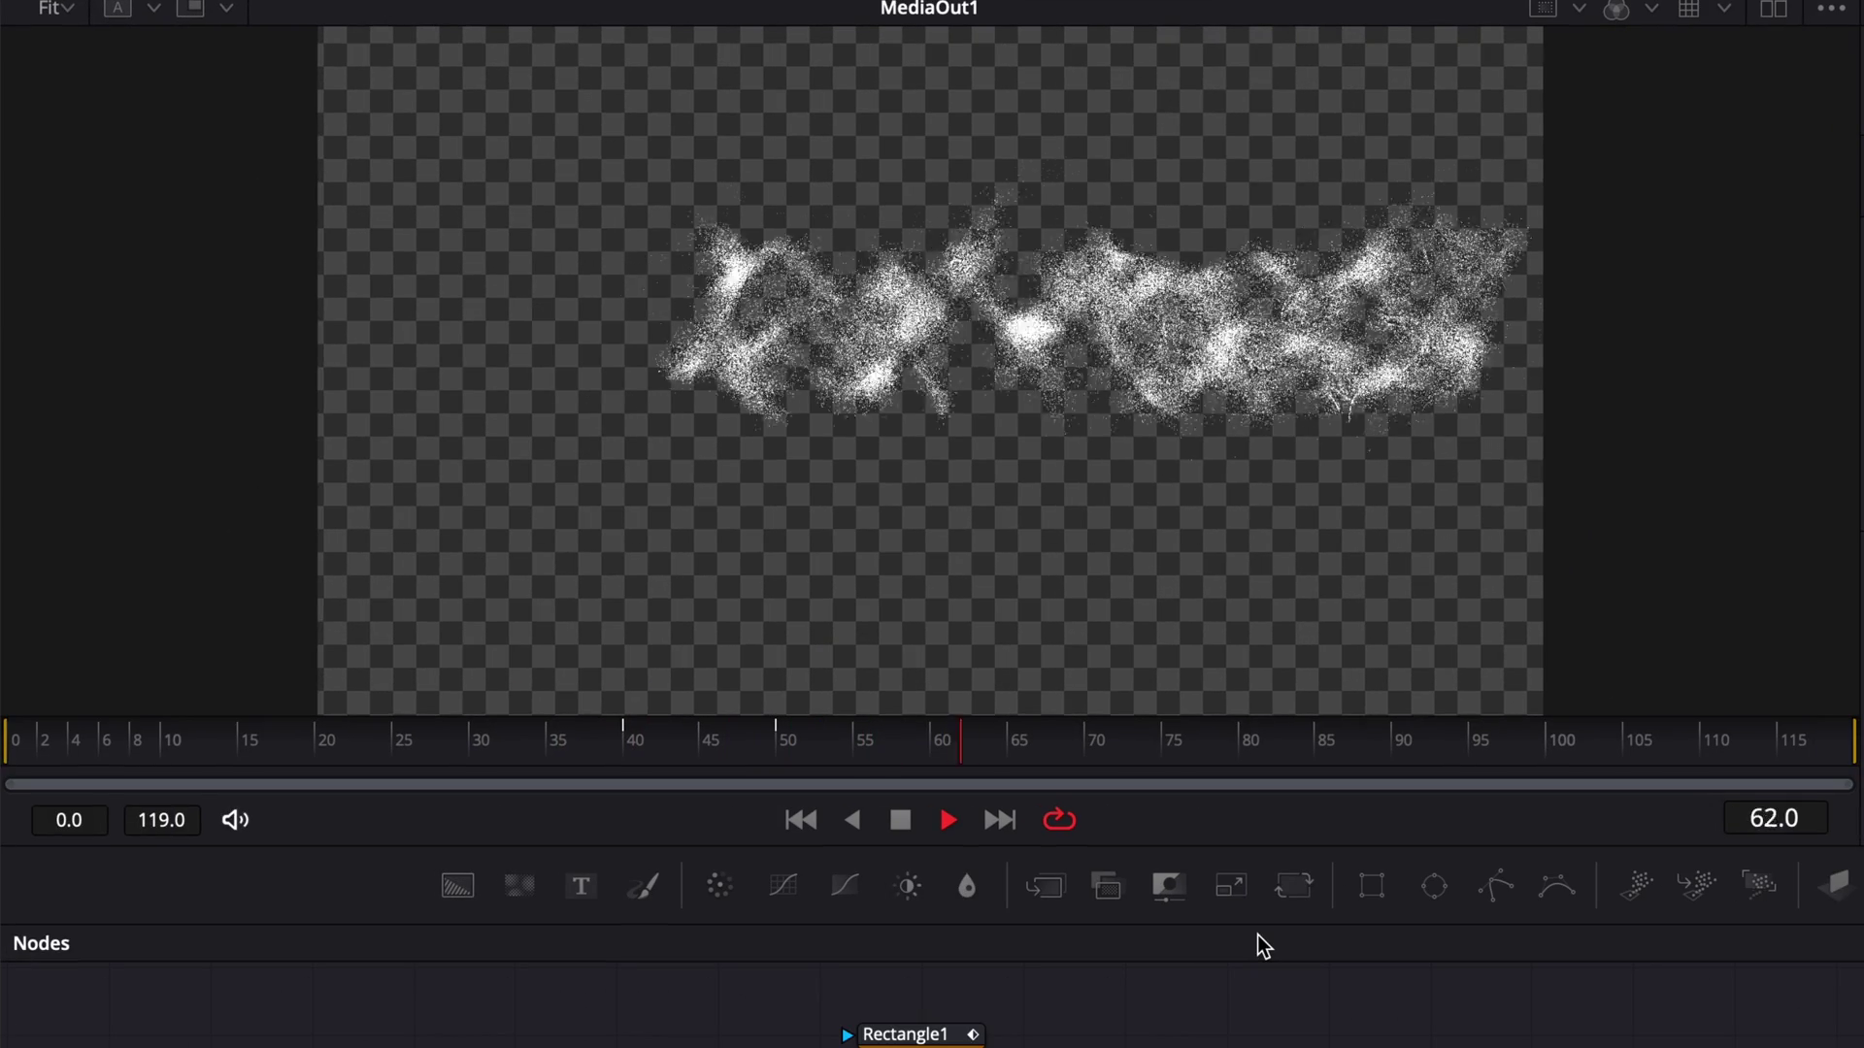
Replay and scrub through the frames where the text breaks apart
key(space)
click(495, 763)
key(space)
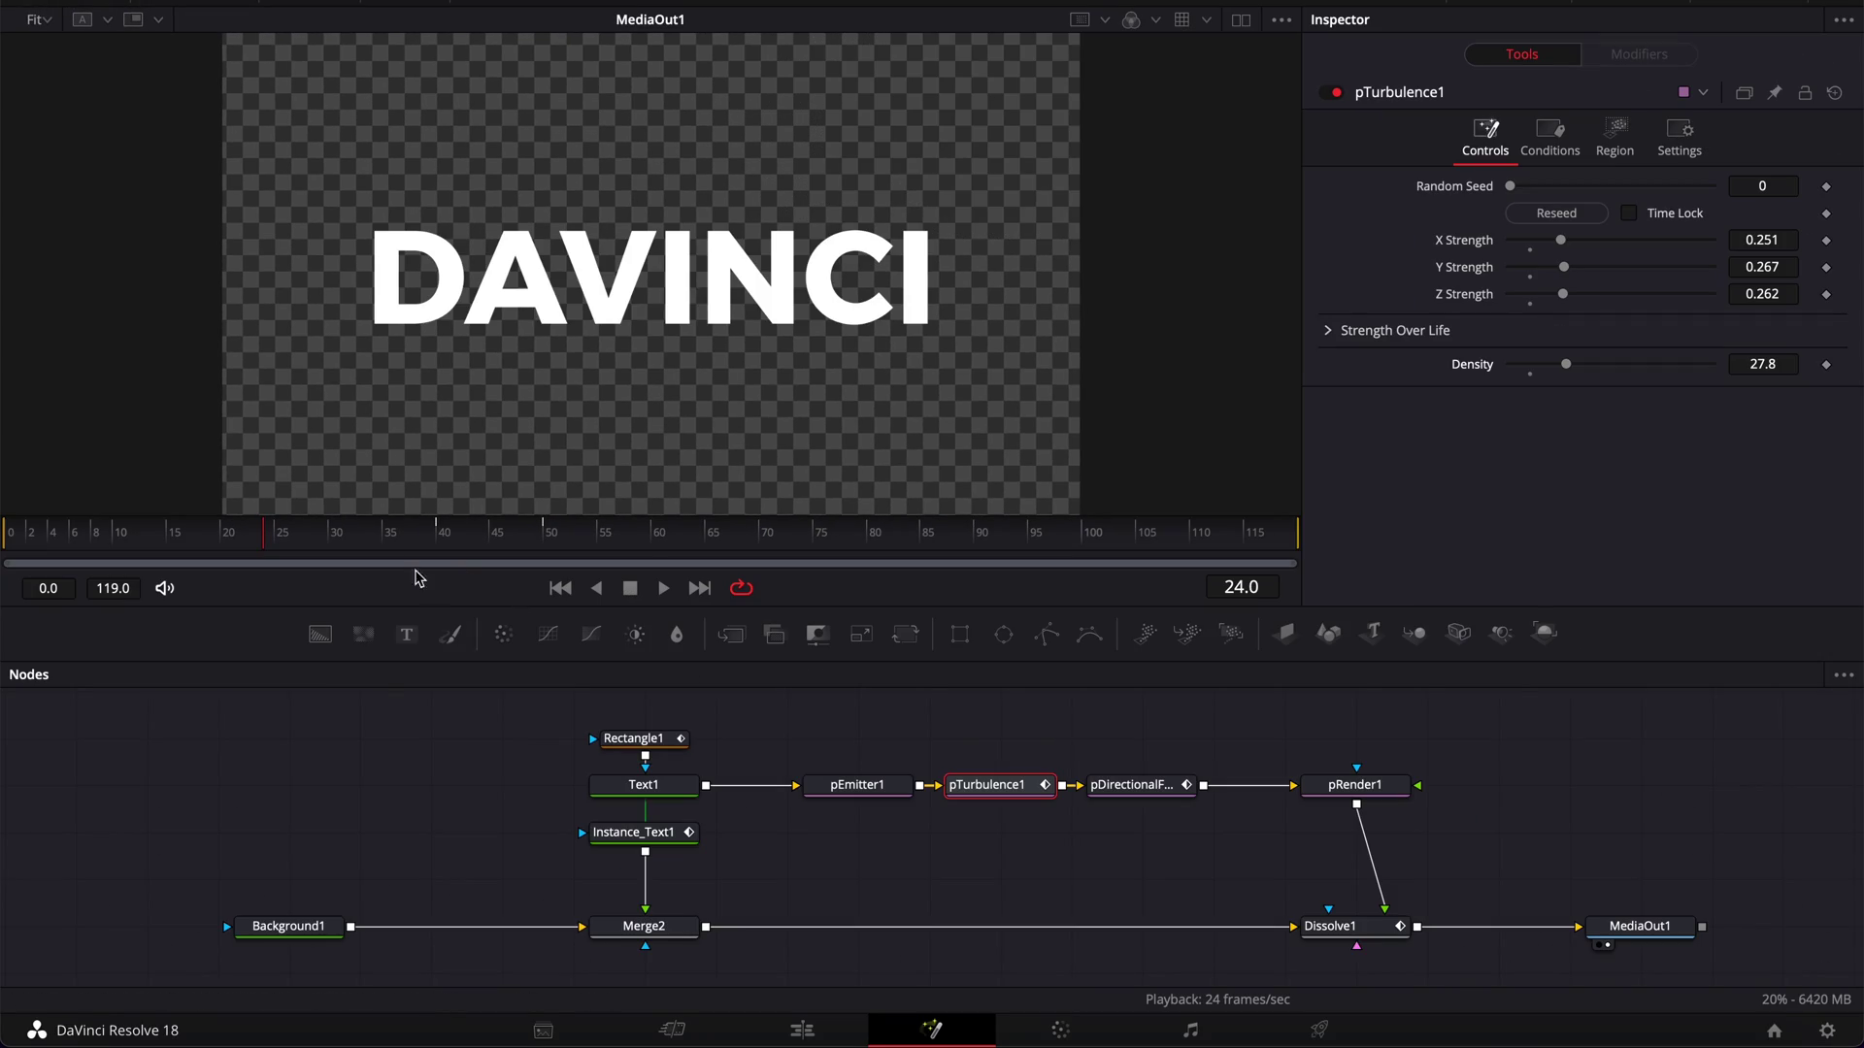
drag(404, 542, 714, 540)
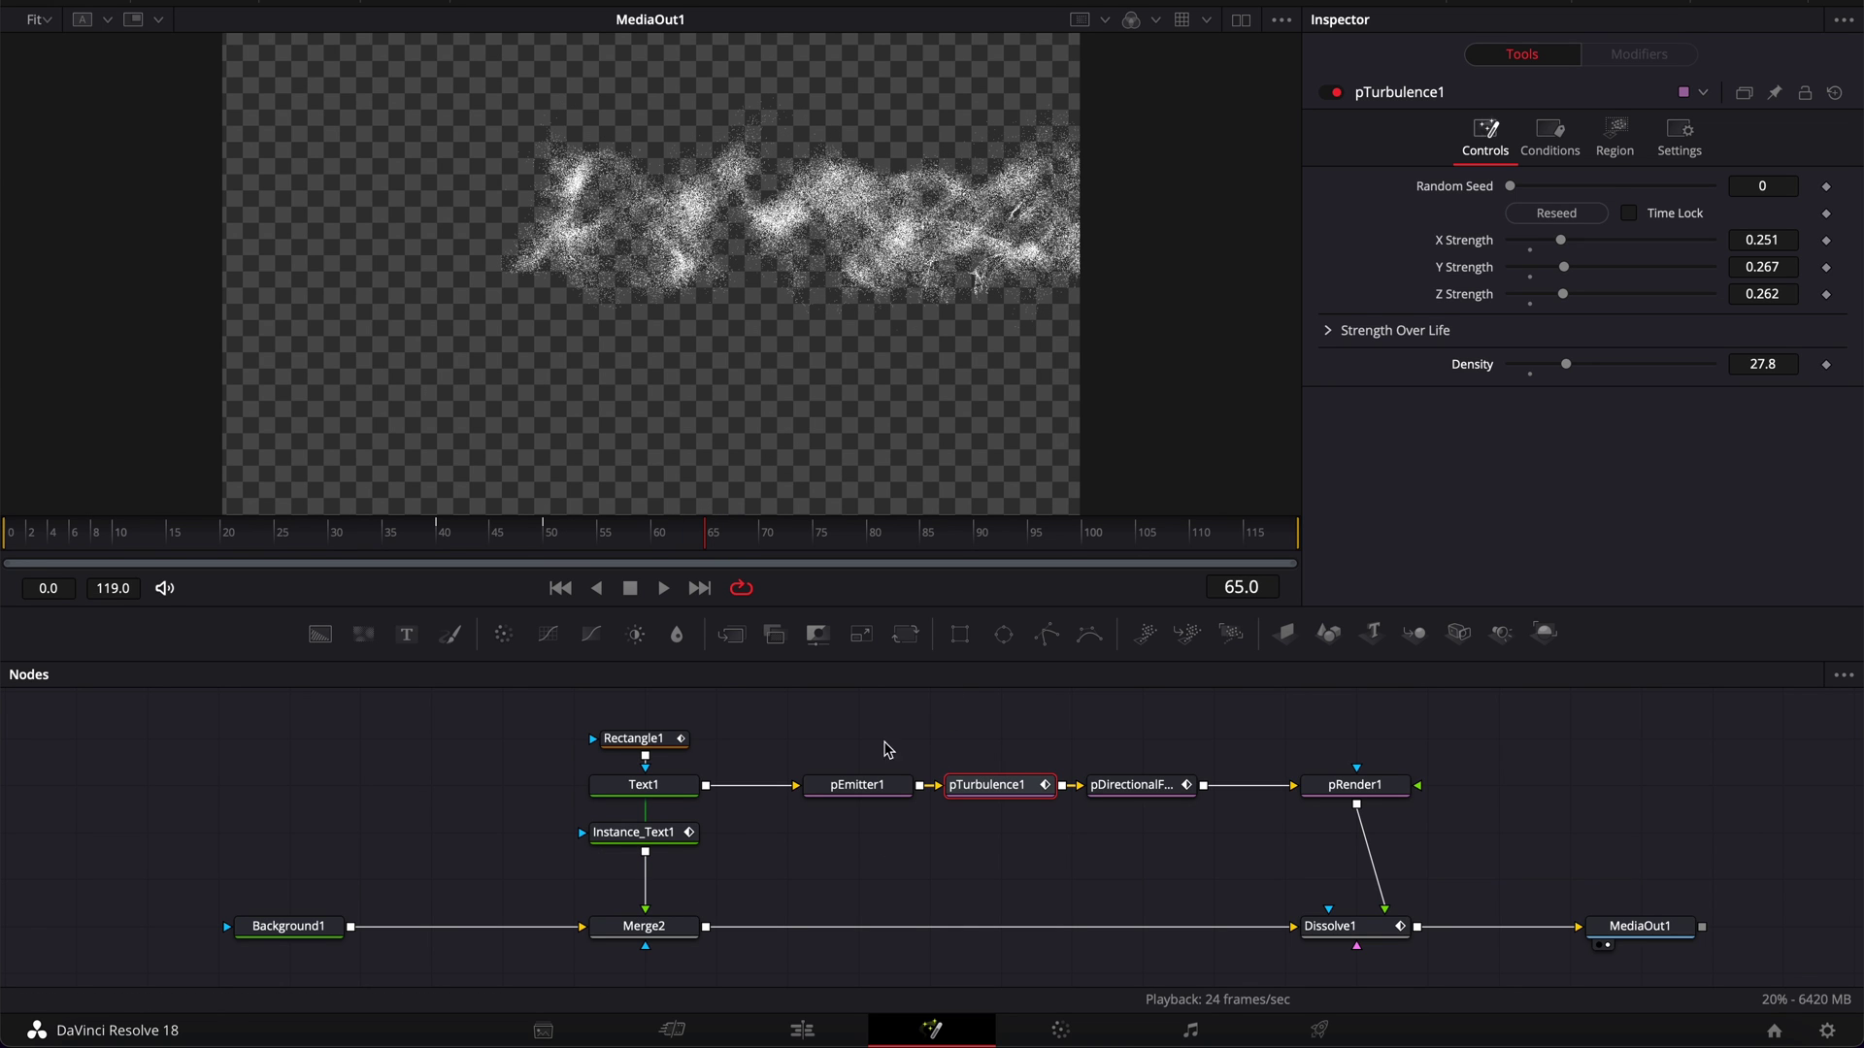
click(846, 789)
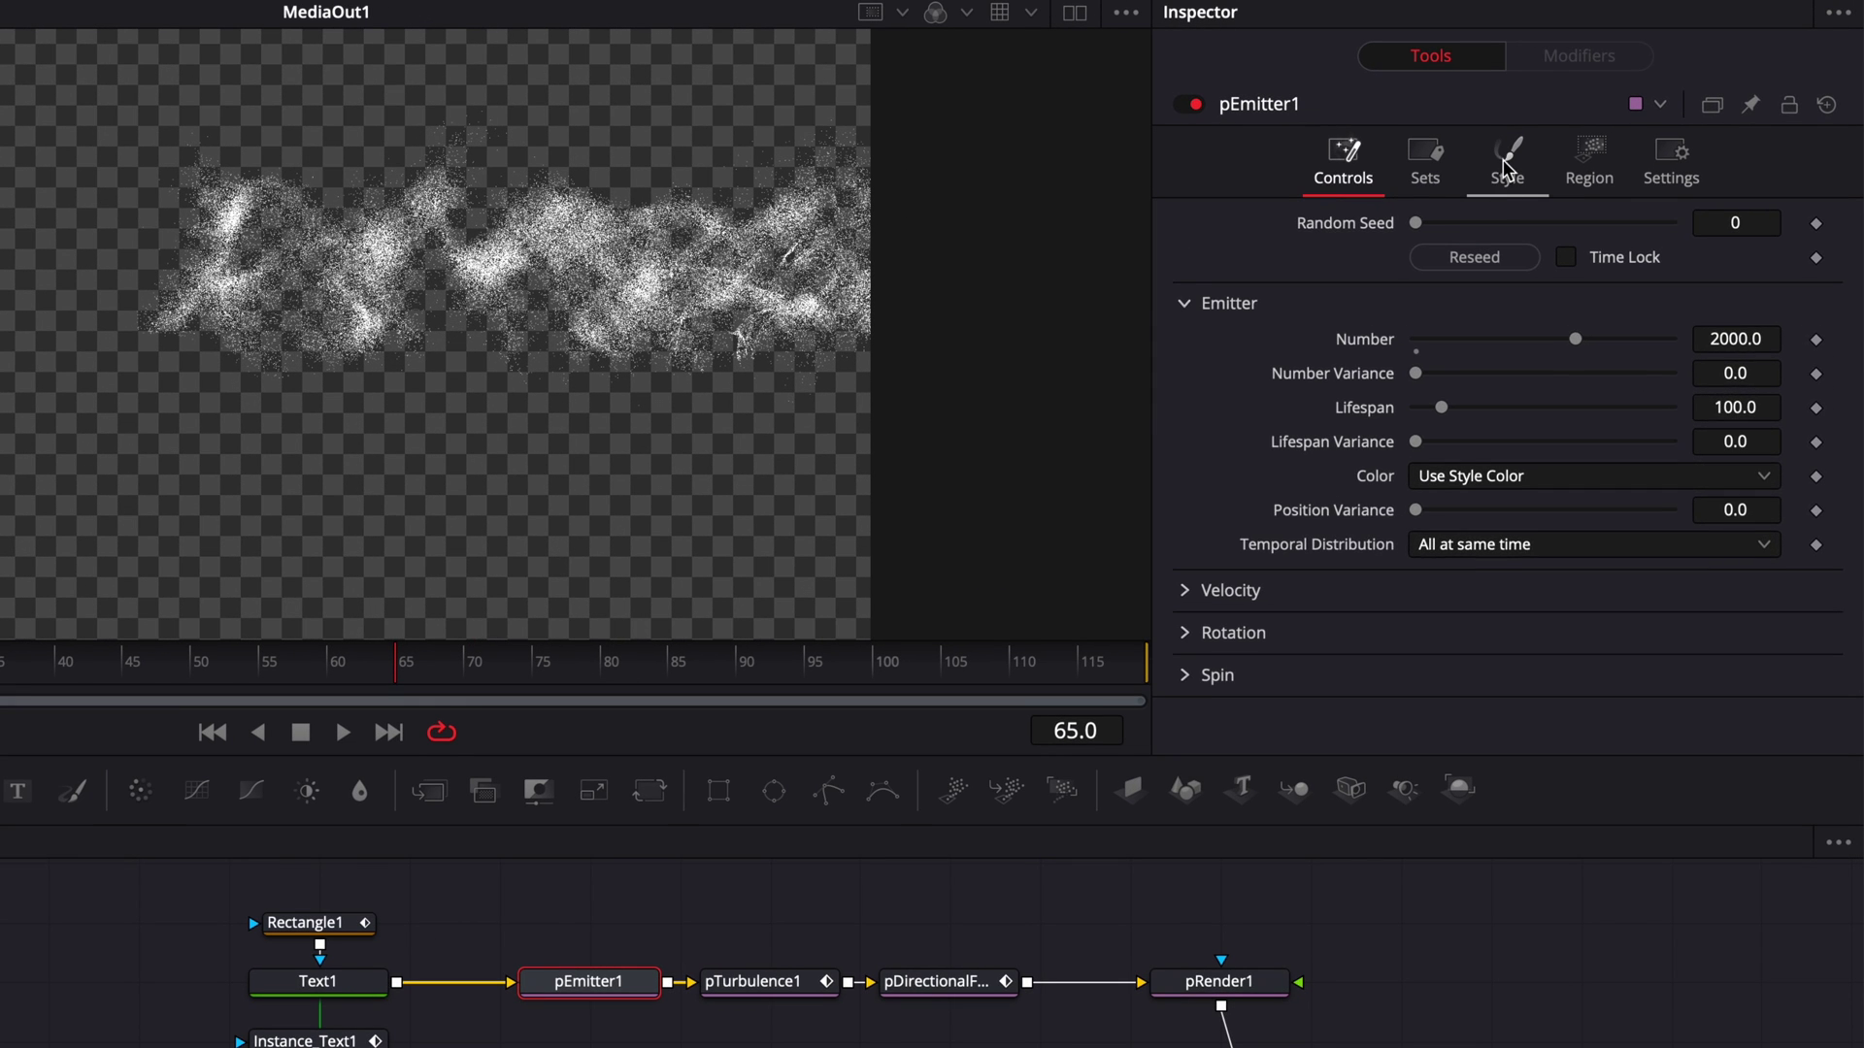
Set pEmitter1's particle Style to Brush using flake_2_a, then play the animation
click(1506, 170)
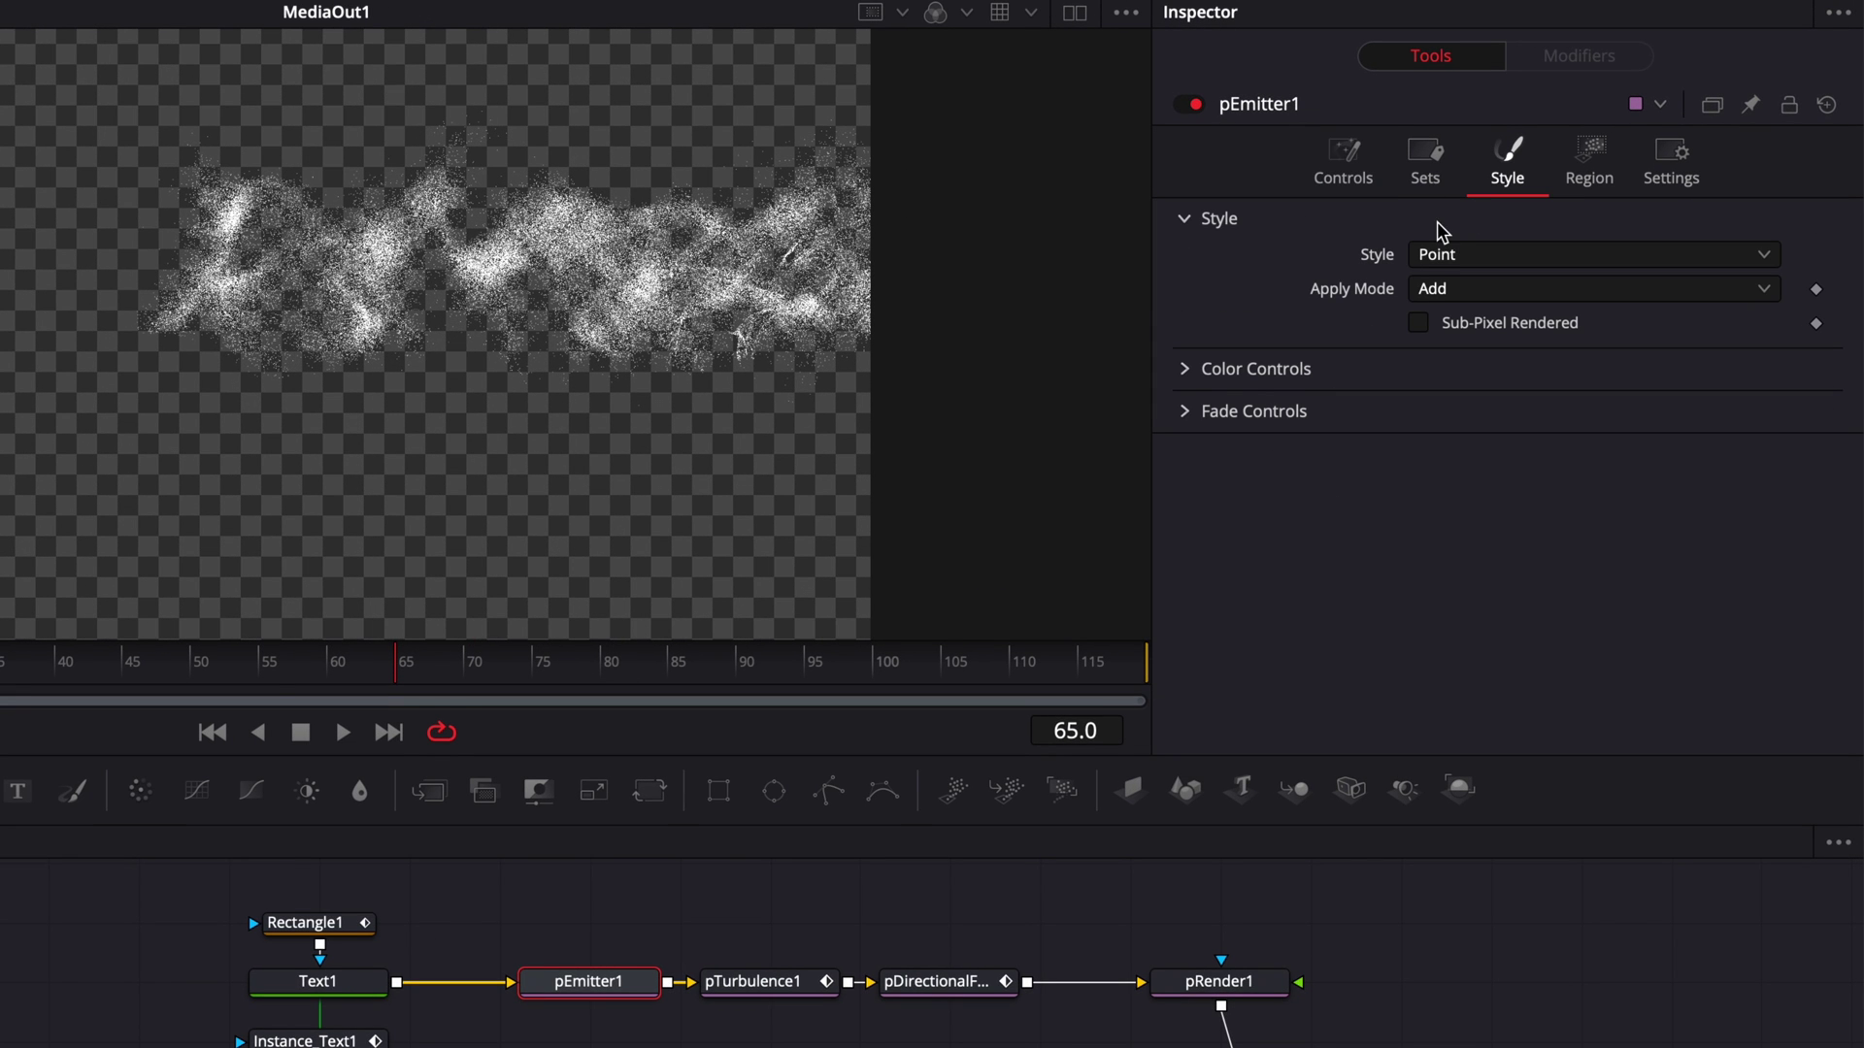
click(1465, 253)
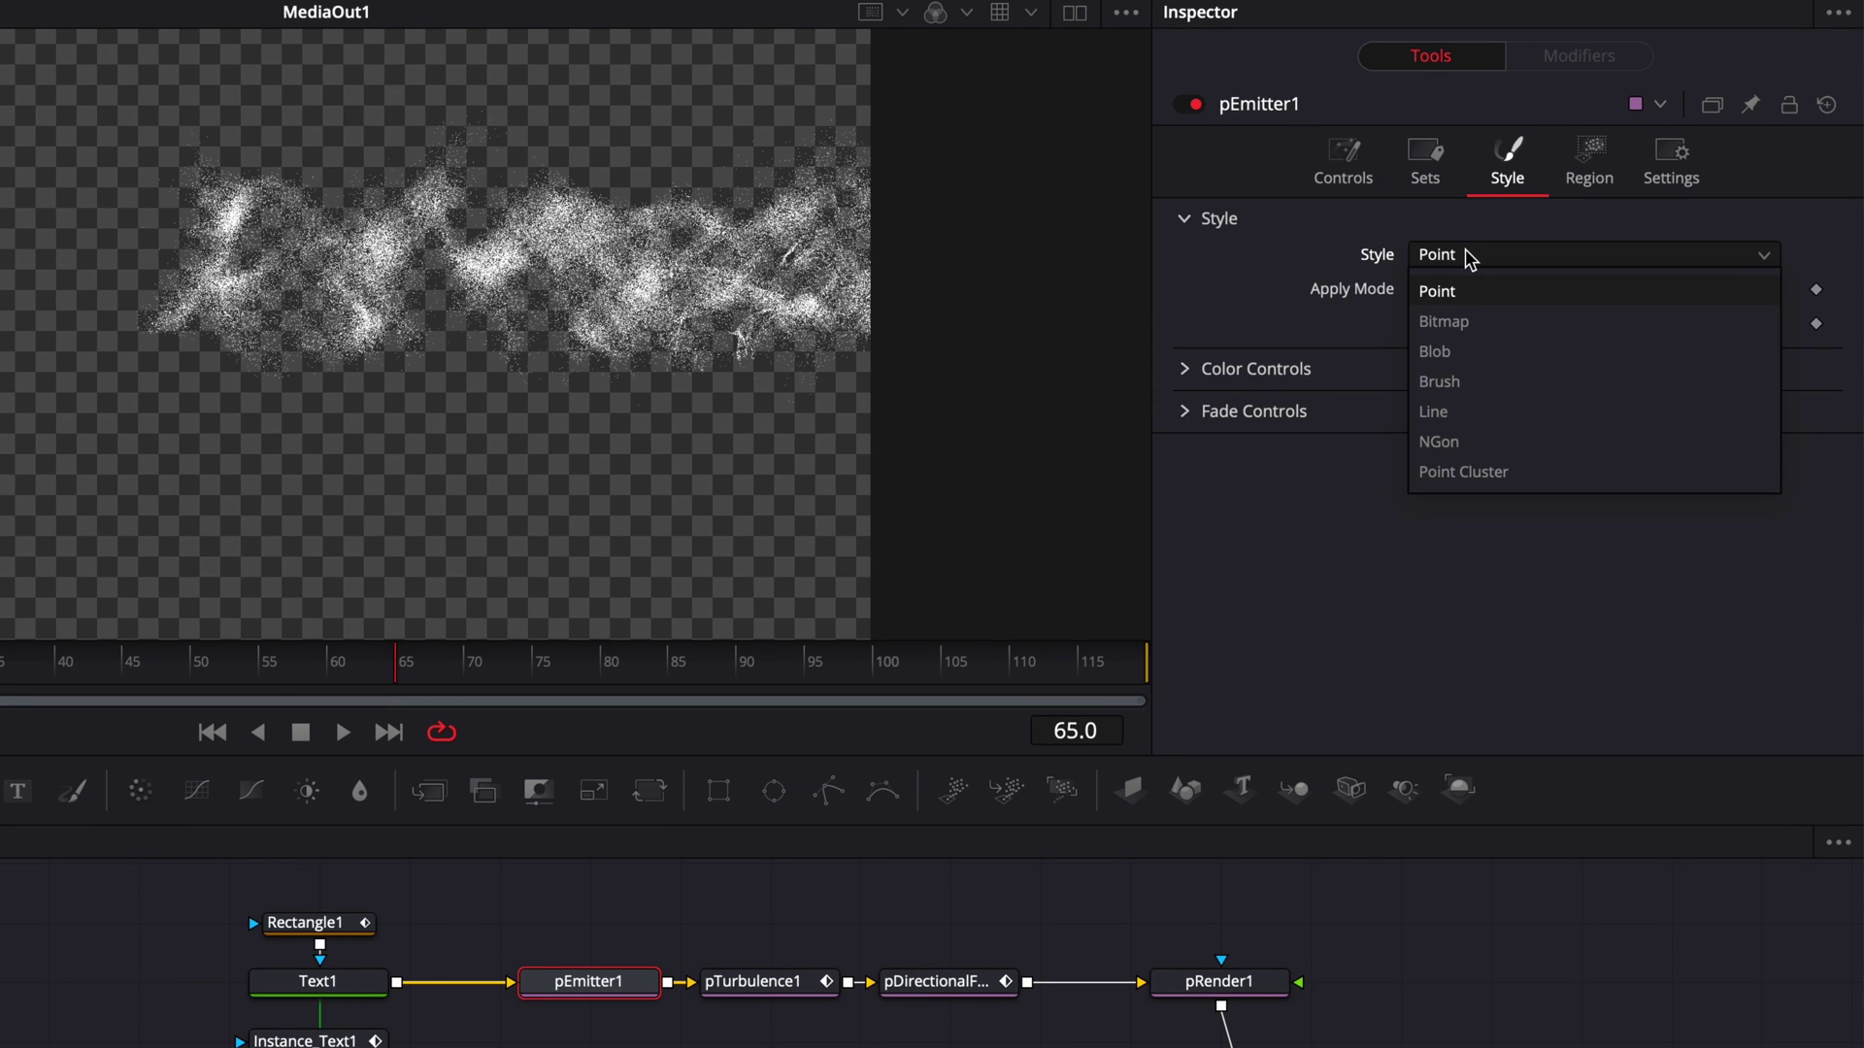
click(1424, 383)
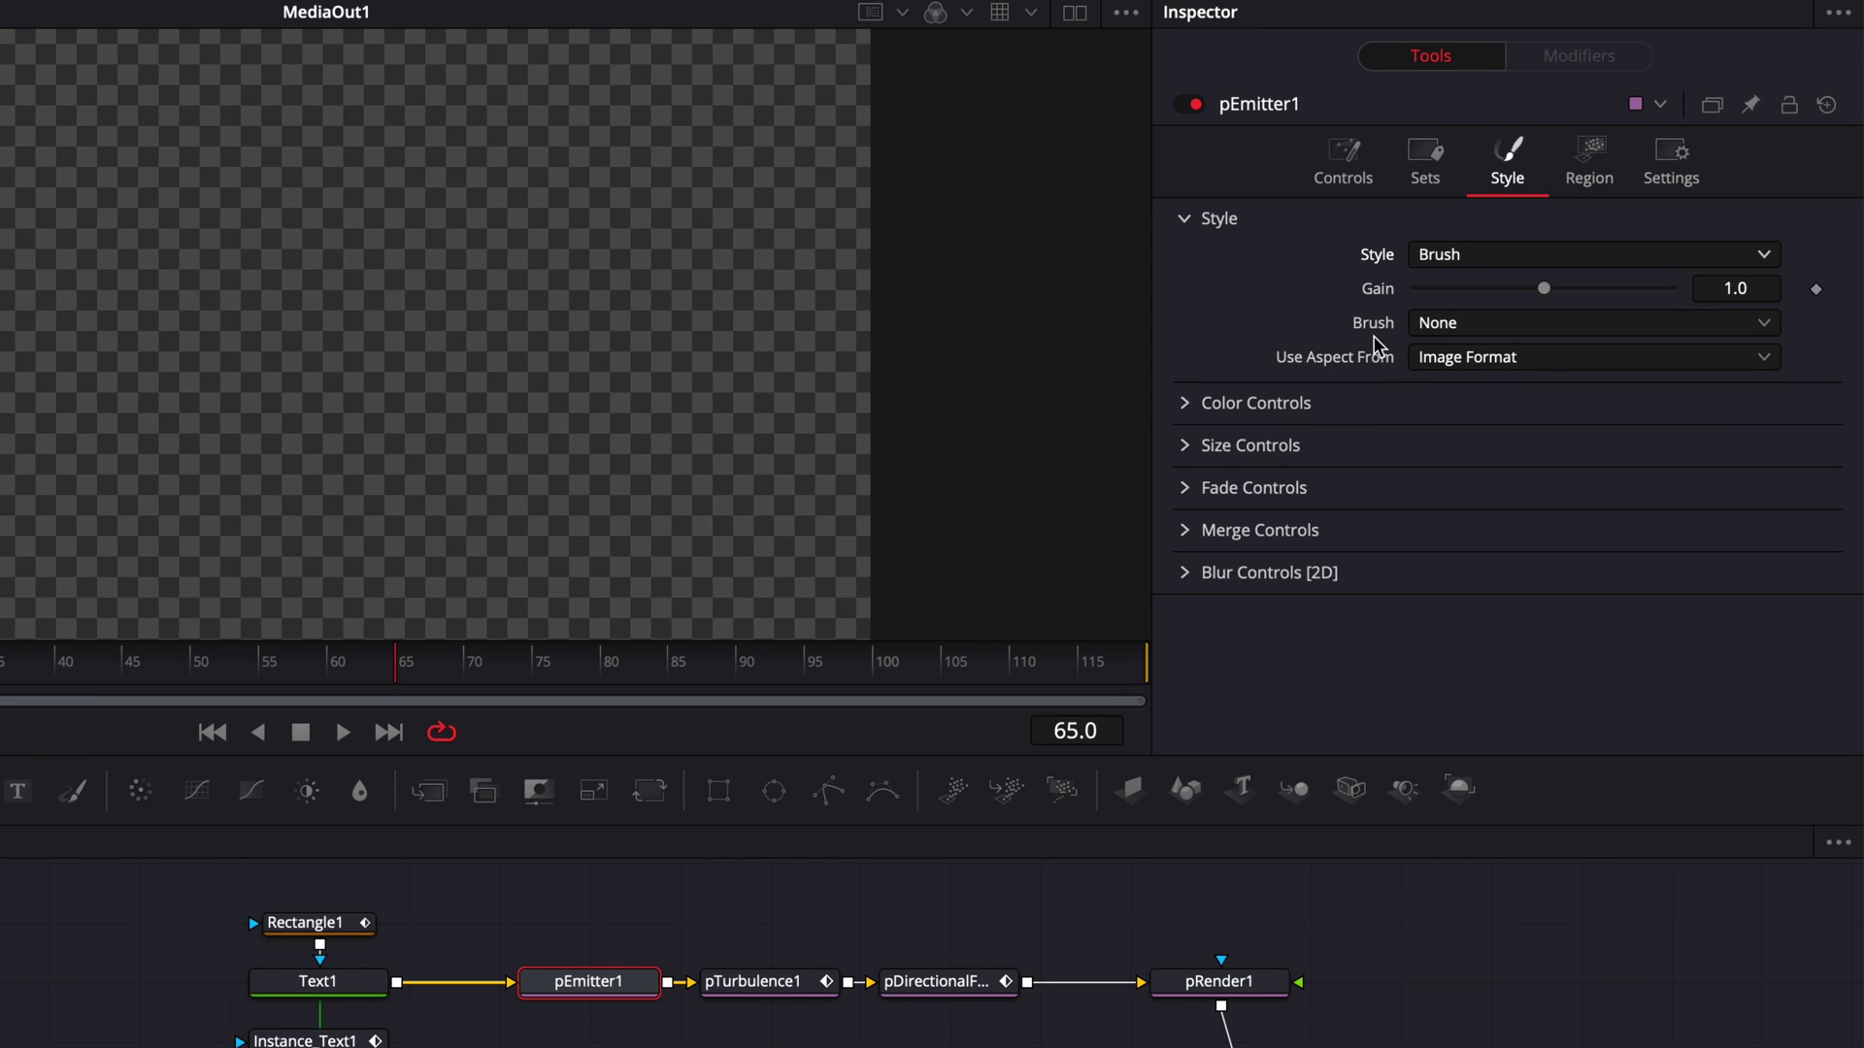
click(1488, 326)
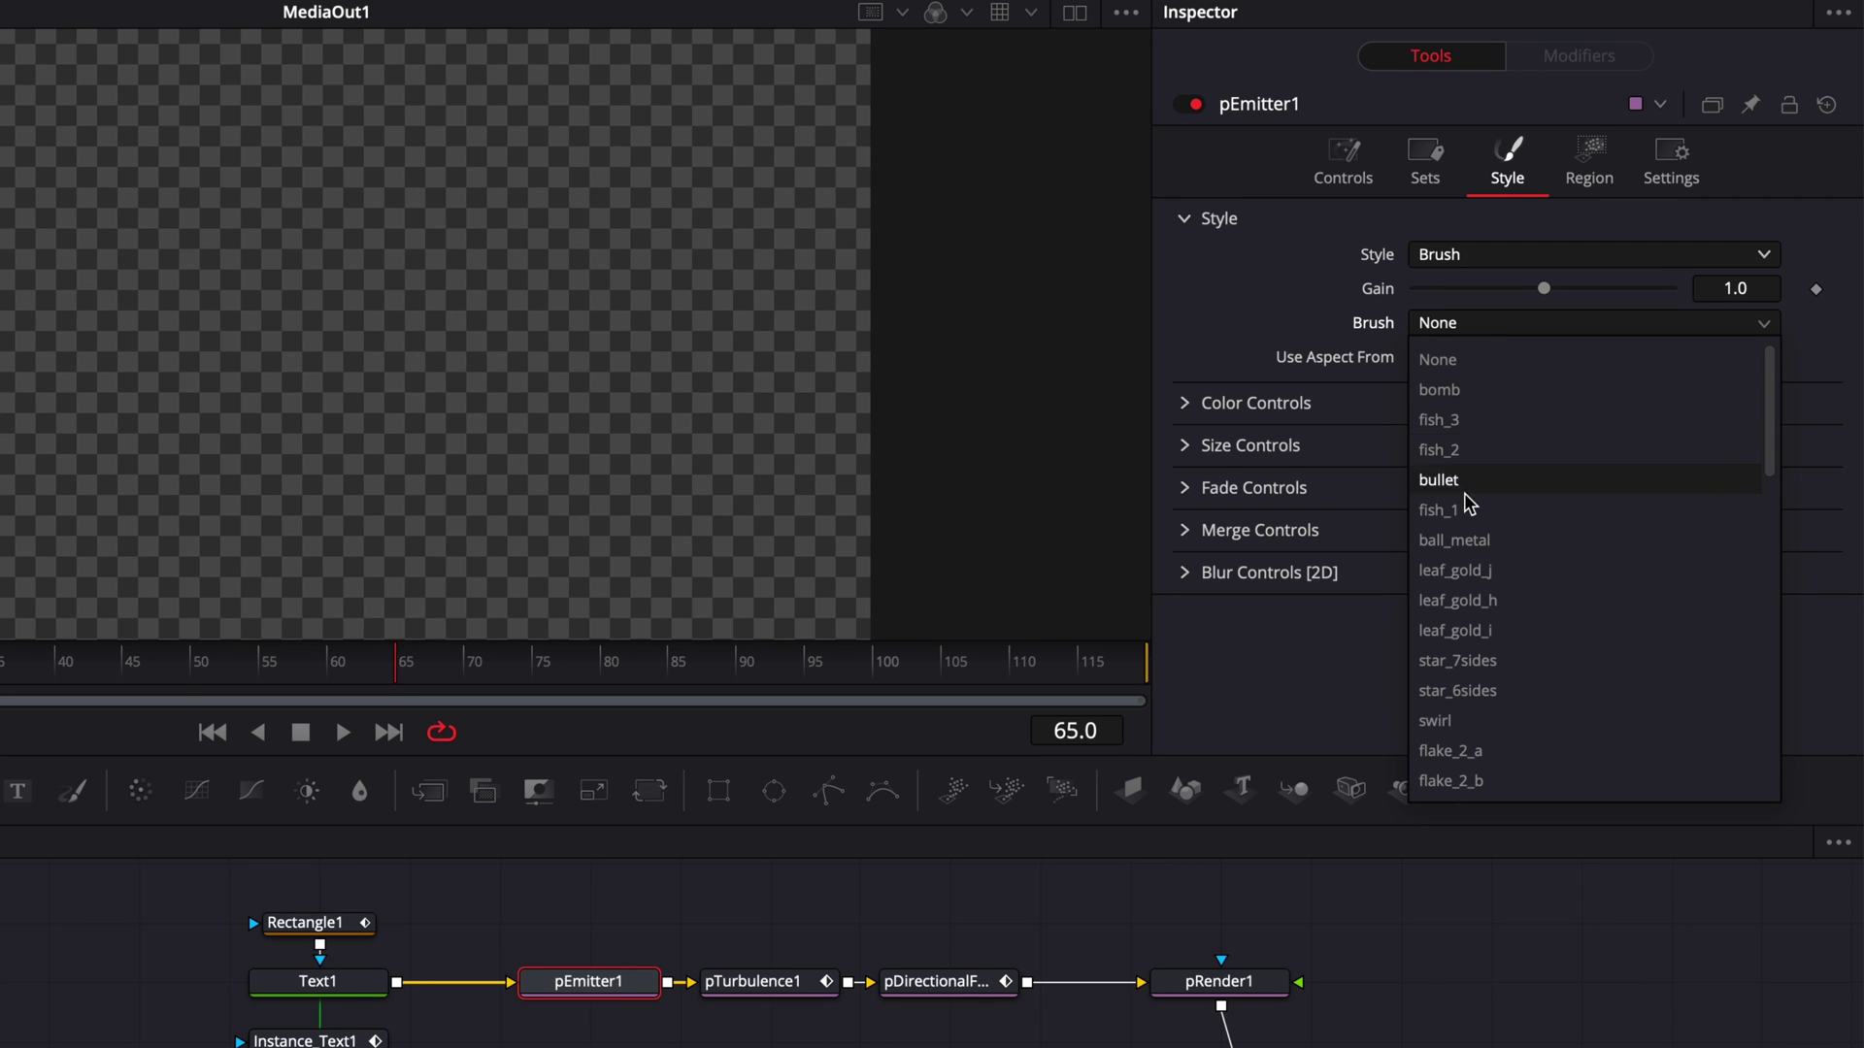
scroll(1453, 734, down, 5)
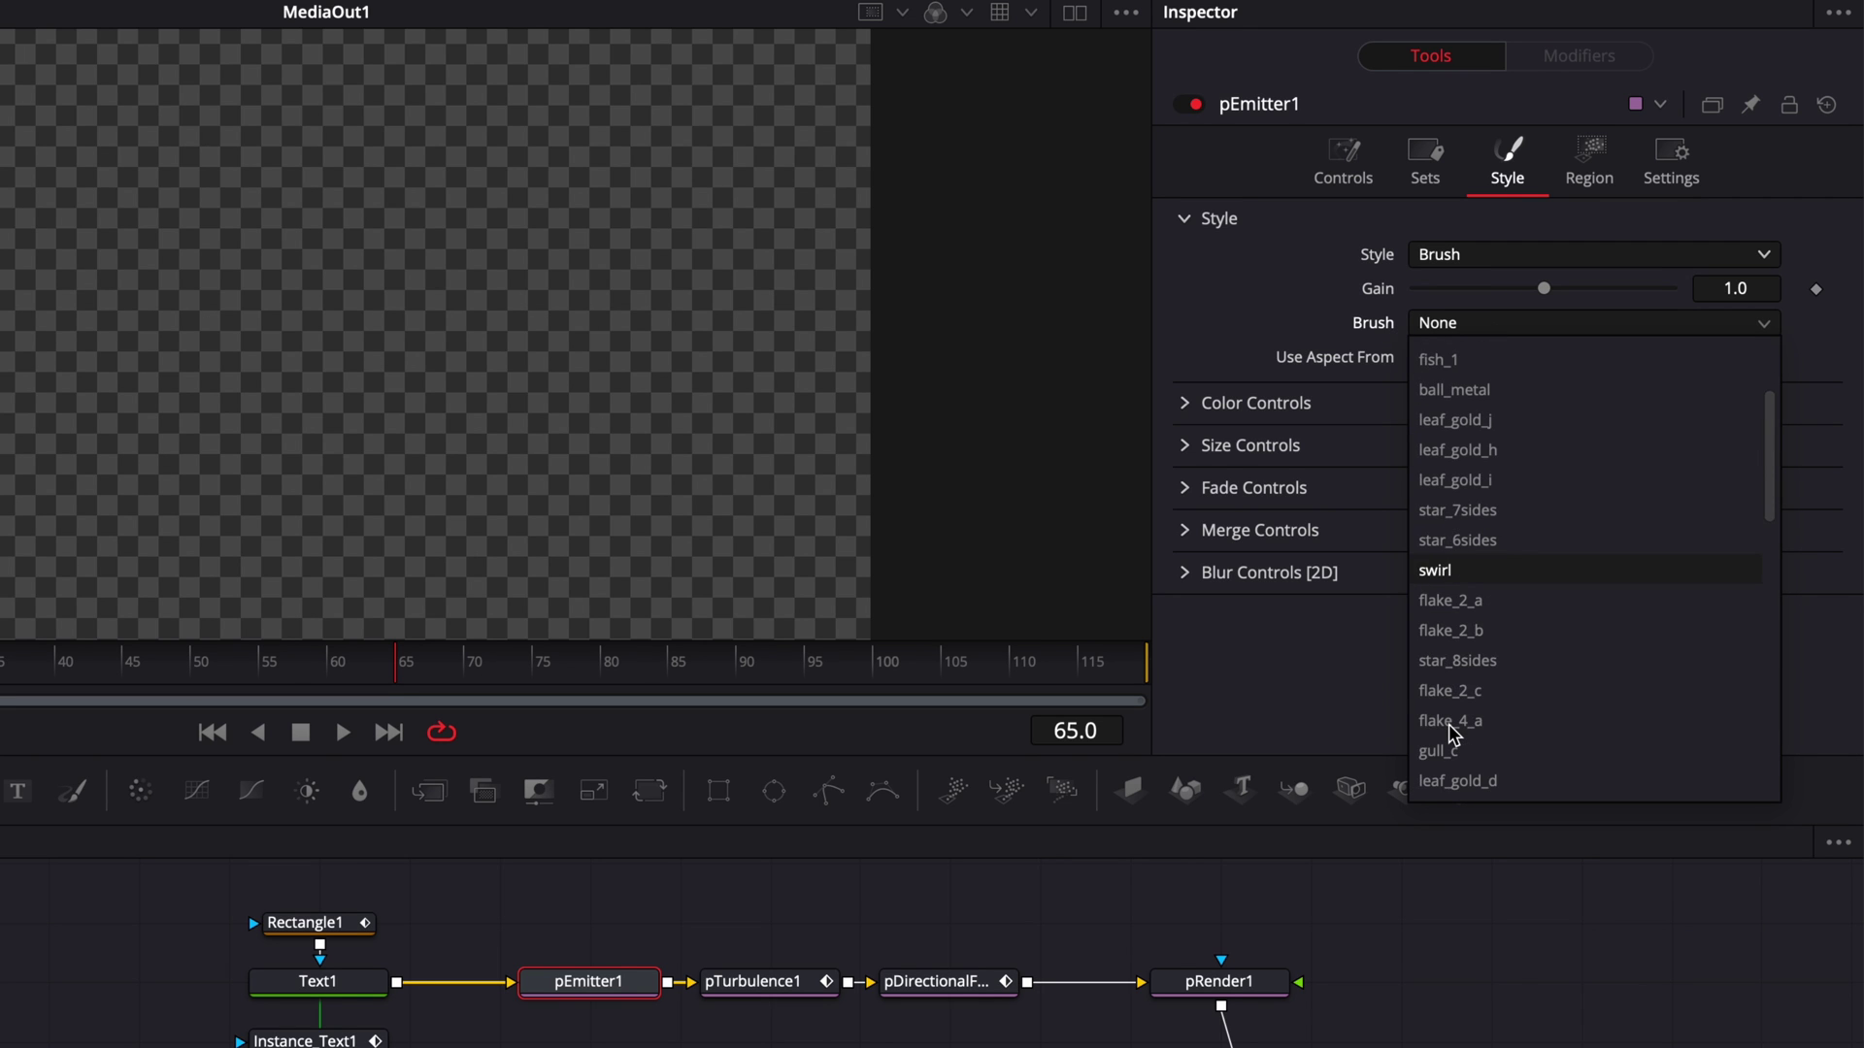
click(1456, 600)
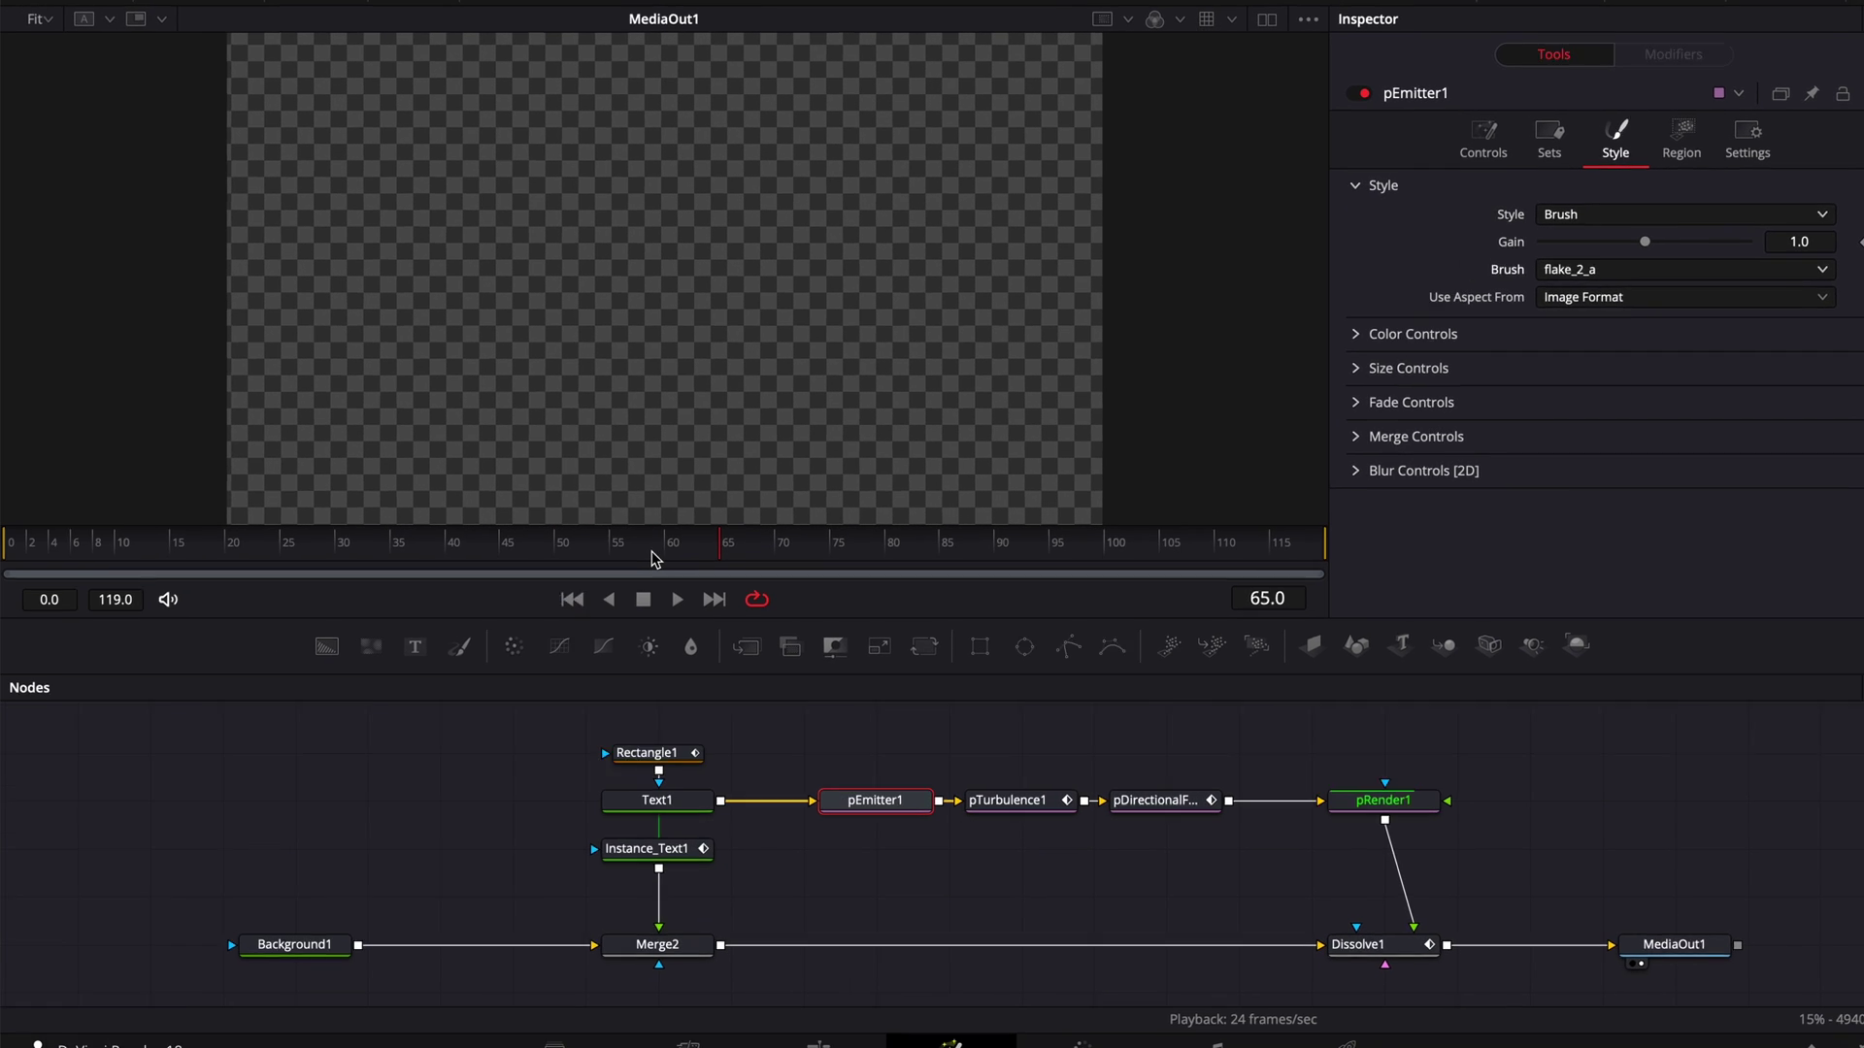
key(space)
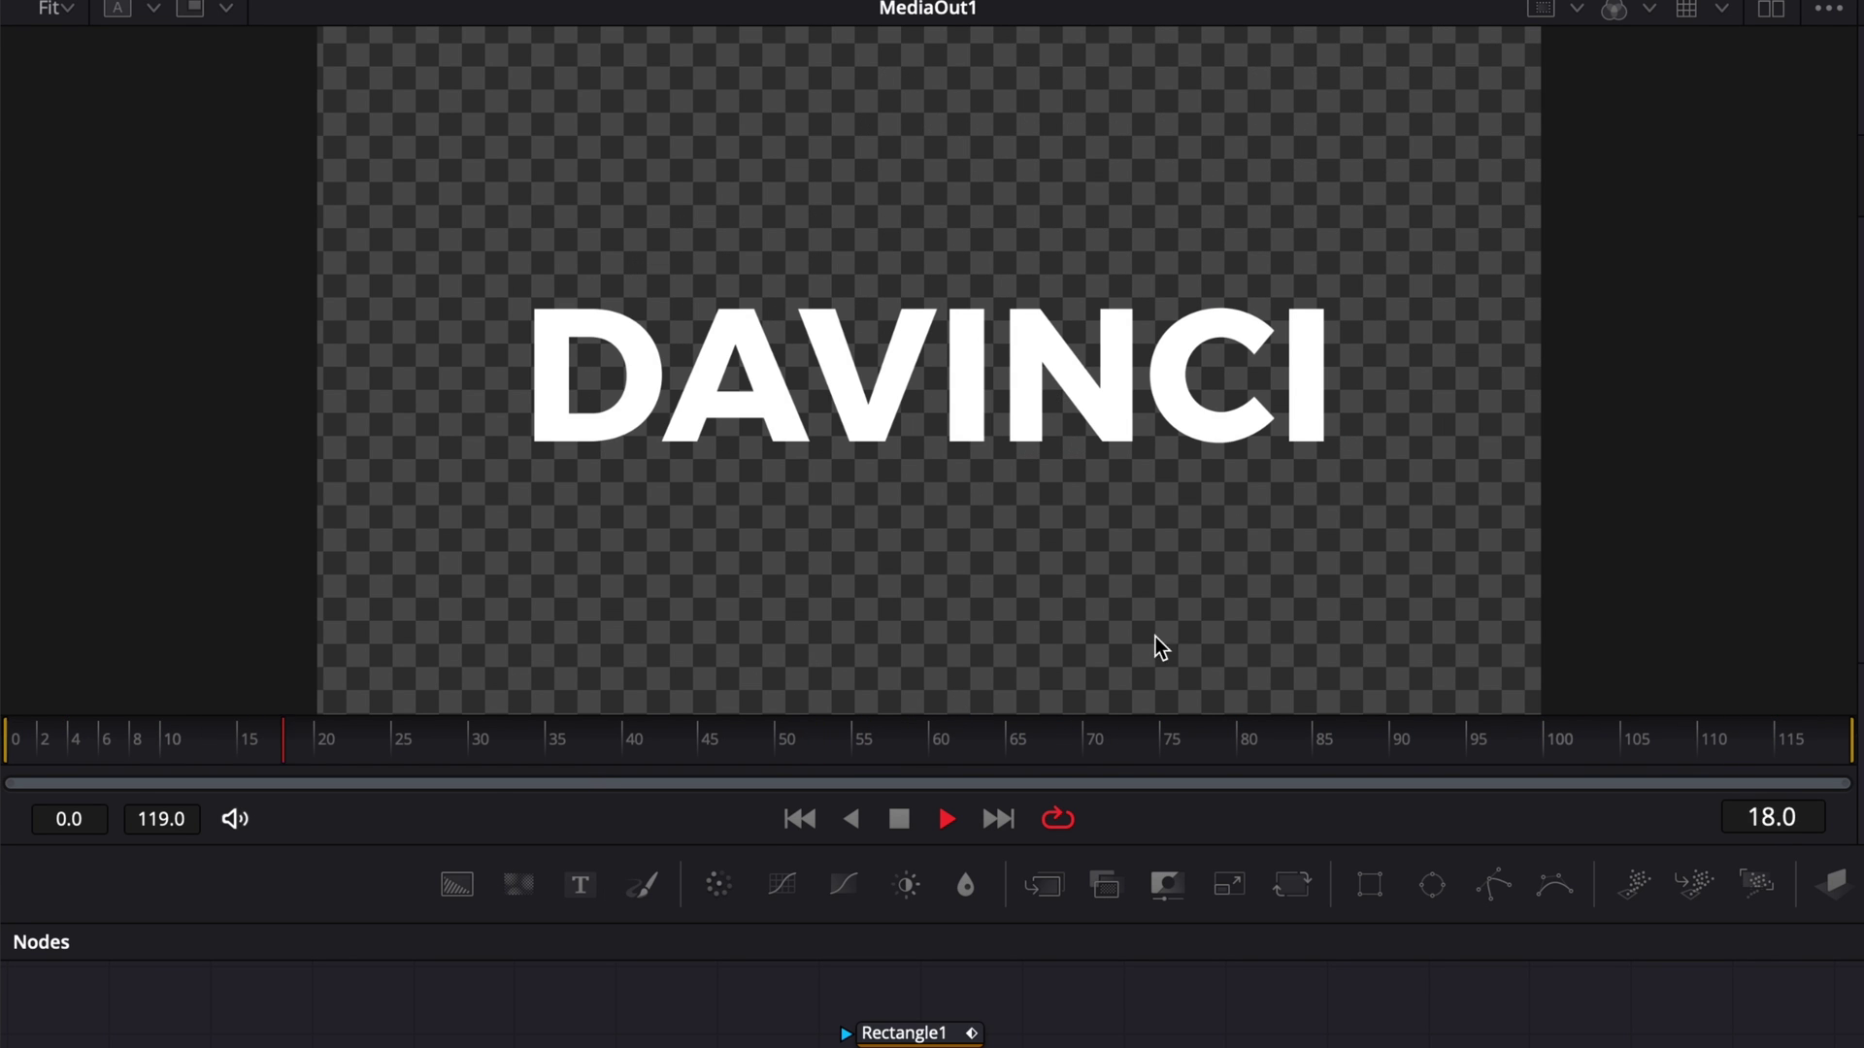
Stop playback and browse the brush list, keeping flake_2_a selected
key(space)
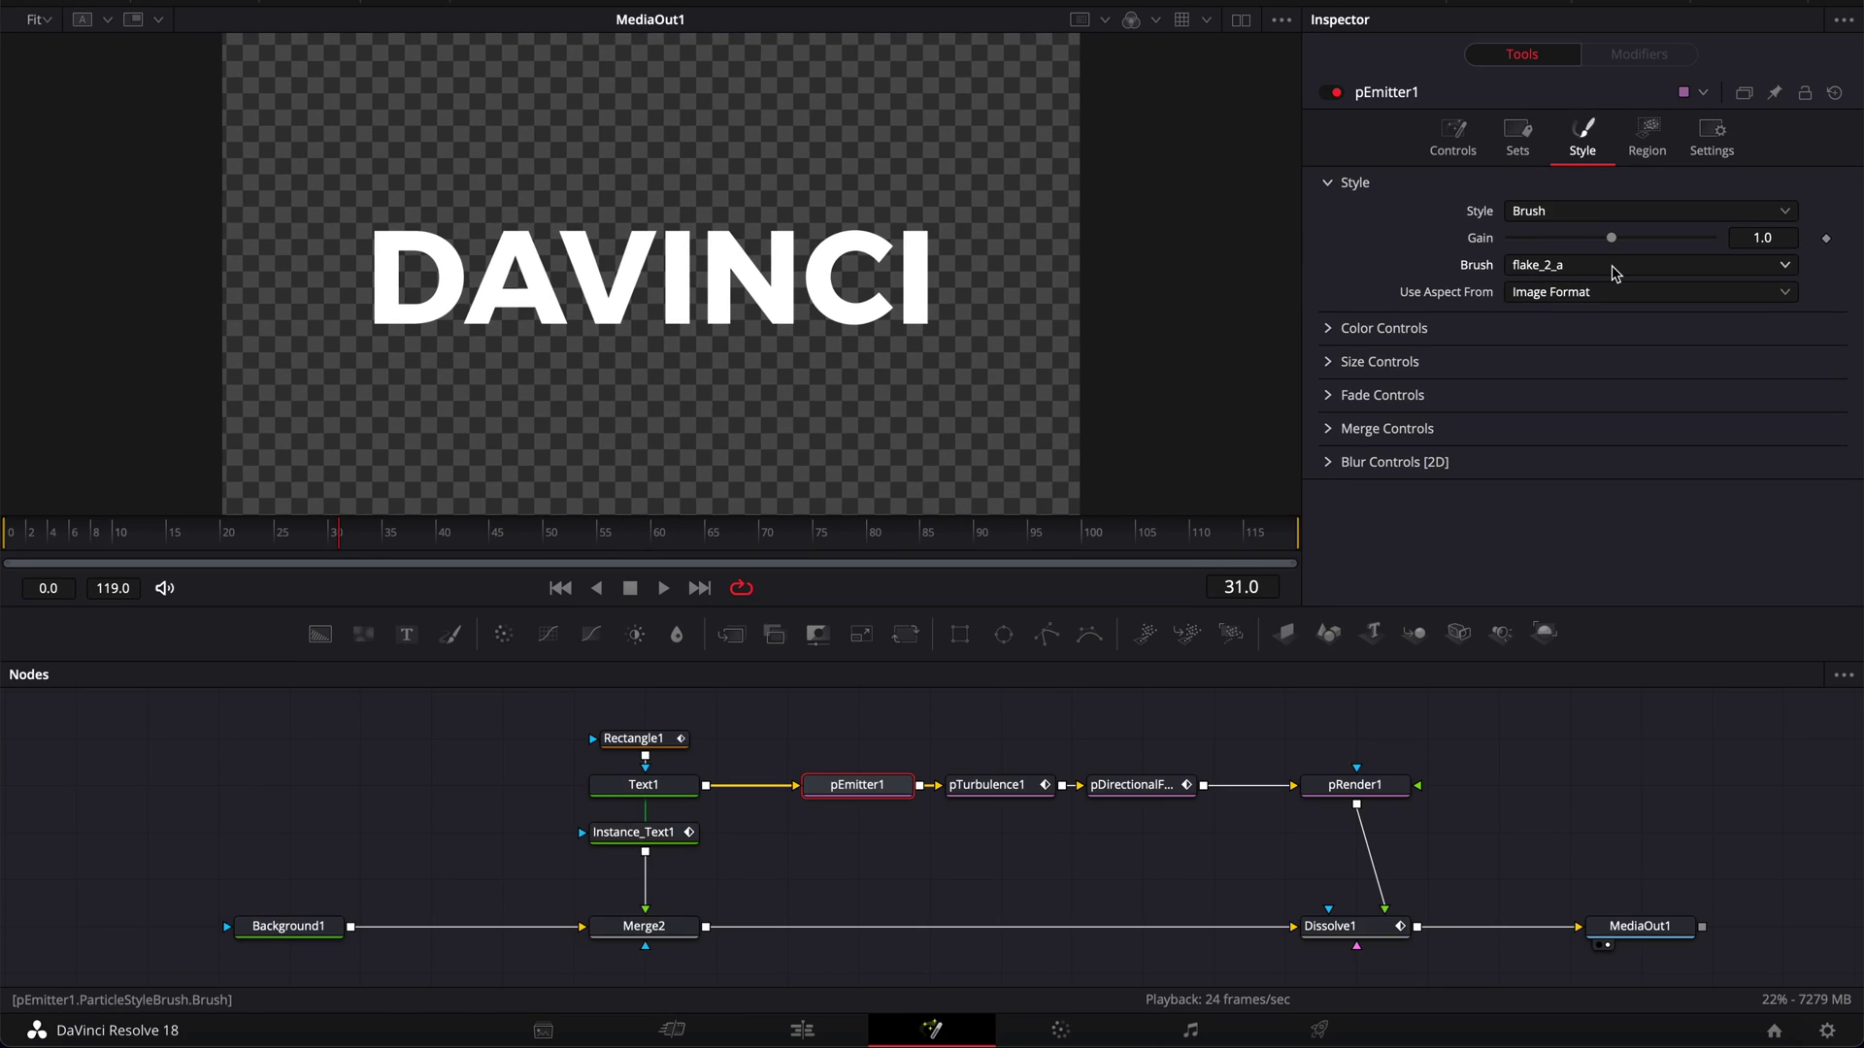
click(1617, 274)
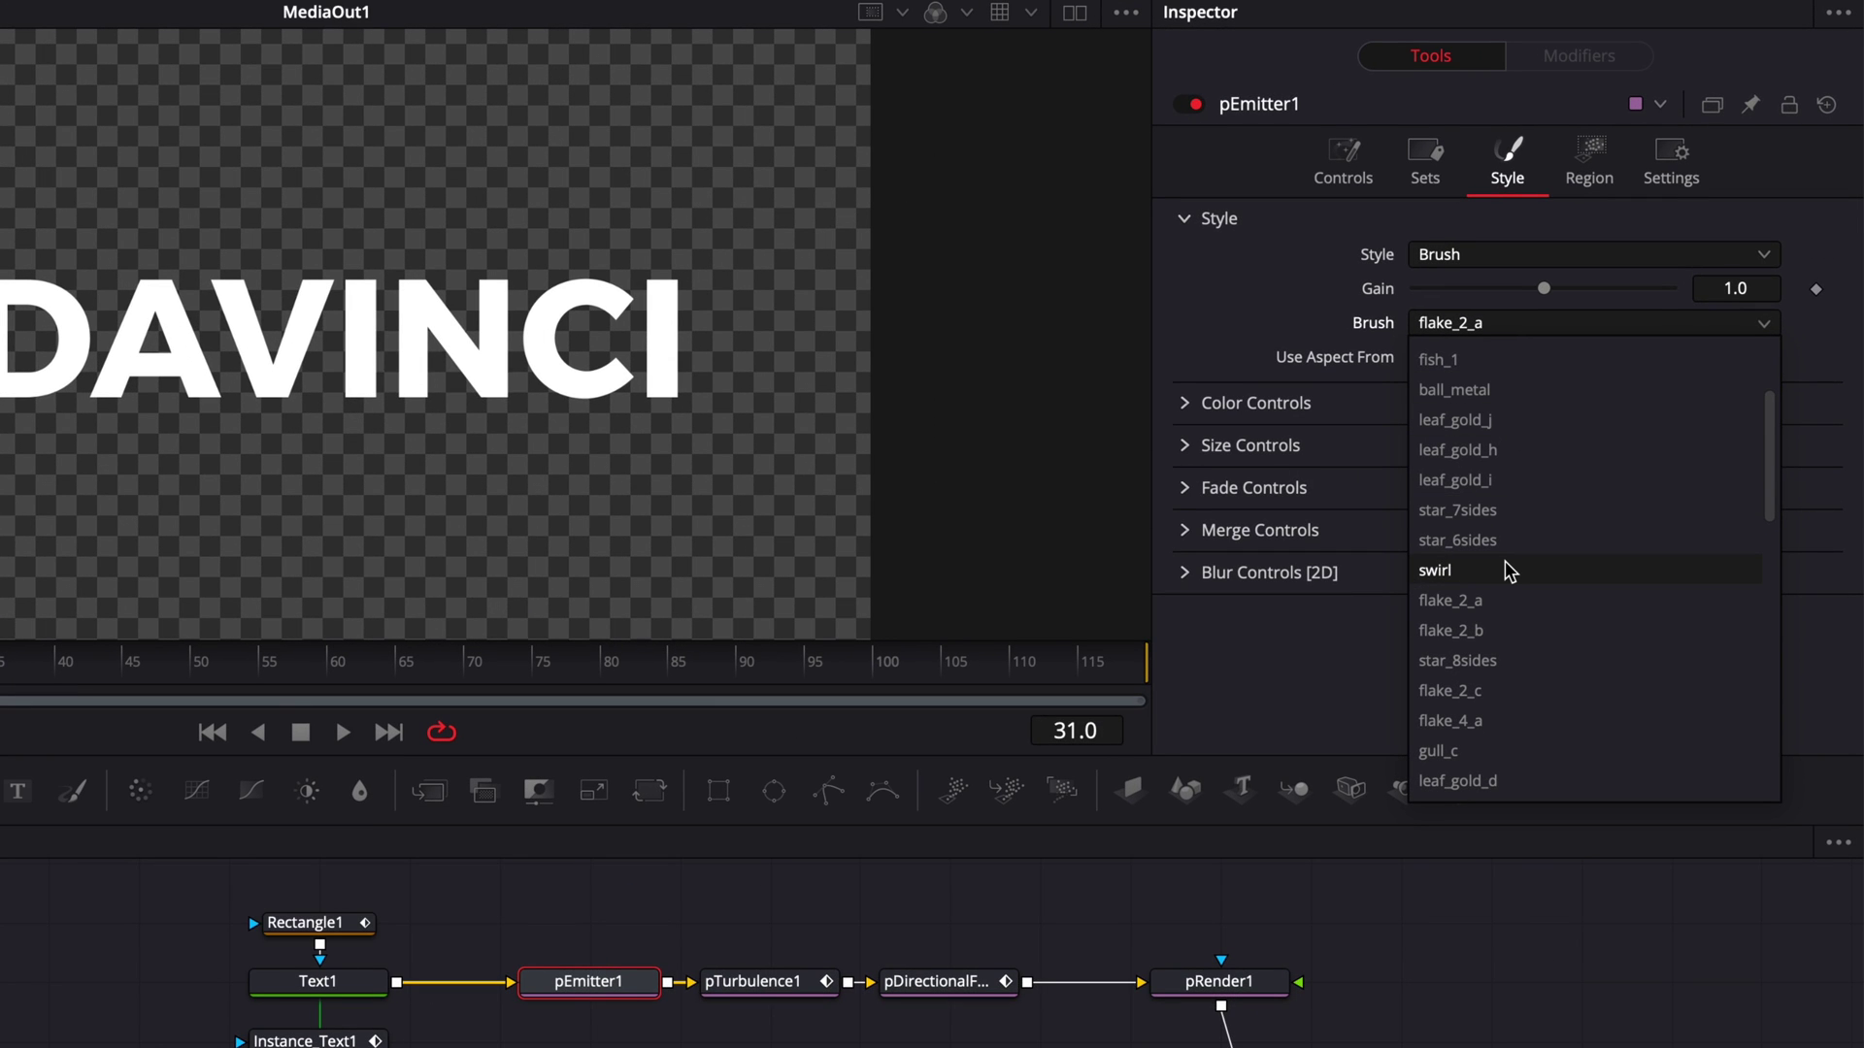
scroll(1495, 519, down, 6)
scroll(1490, 516, down, 1)
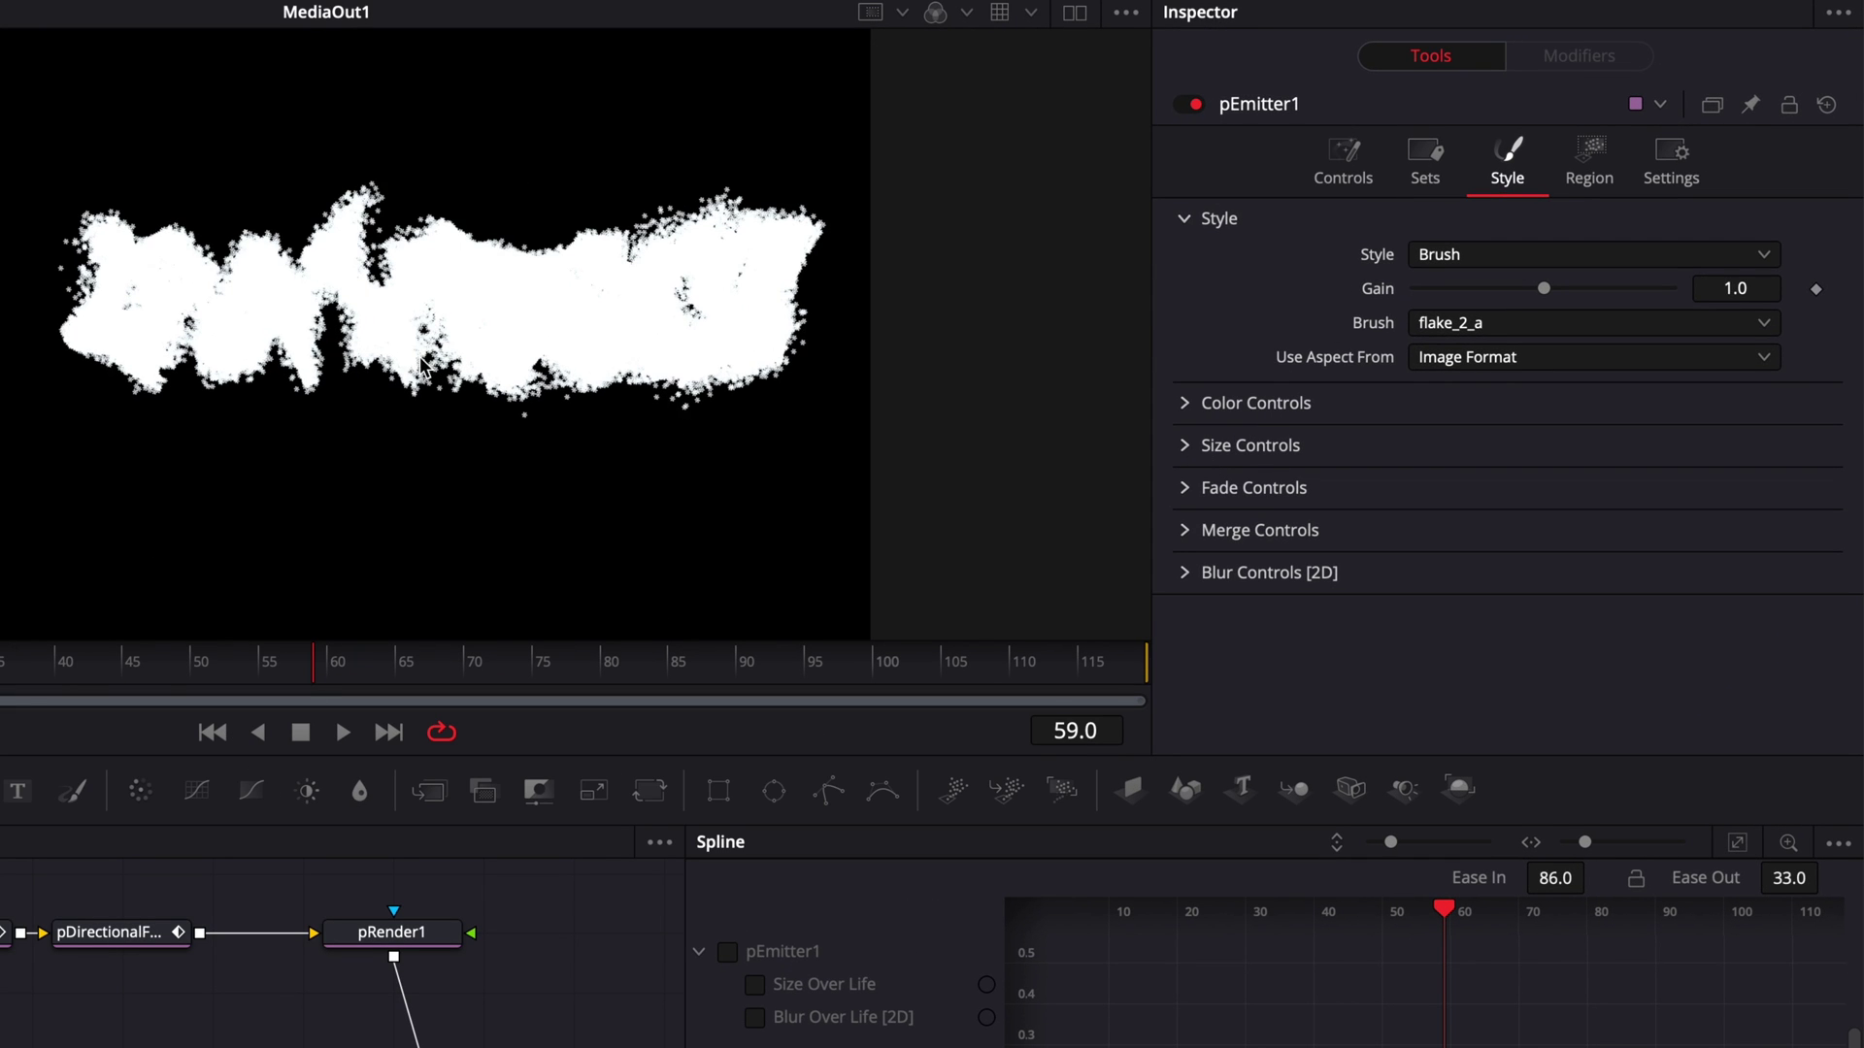
Enter 2 in pEmitter1's particle Number field
click(1342, 182)
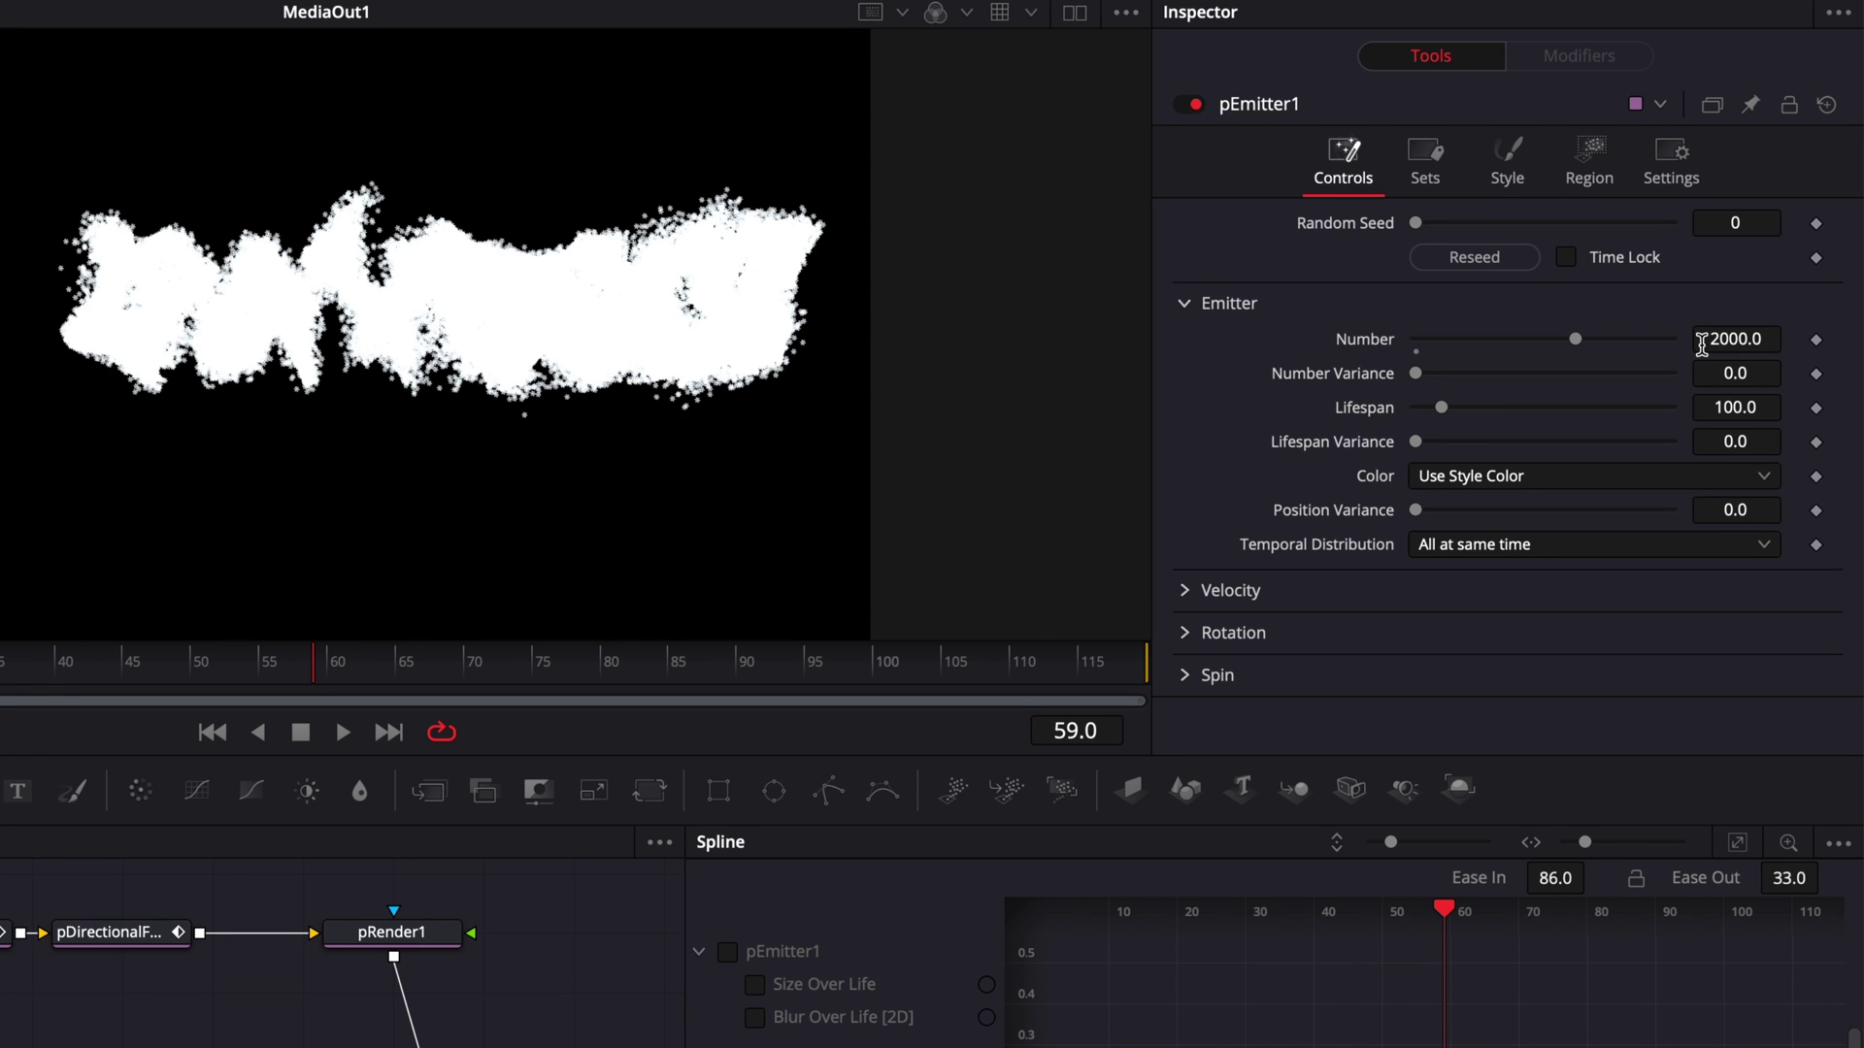
click(1744, 341)
text(2)
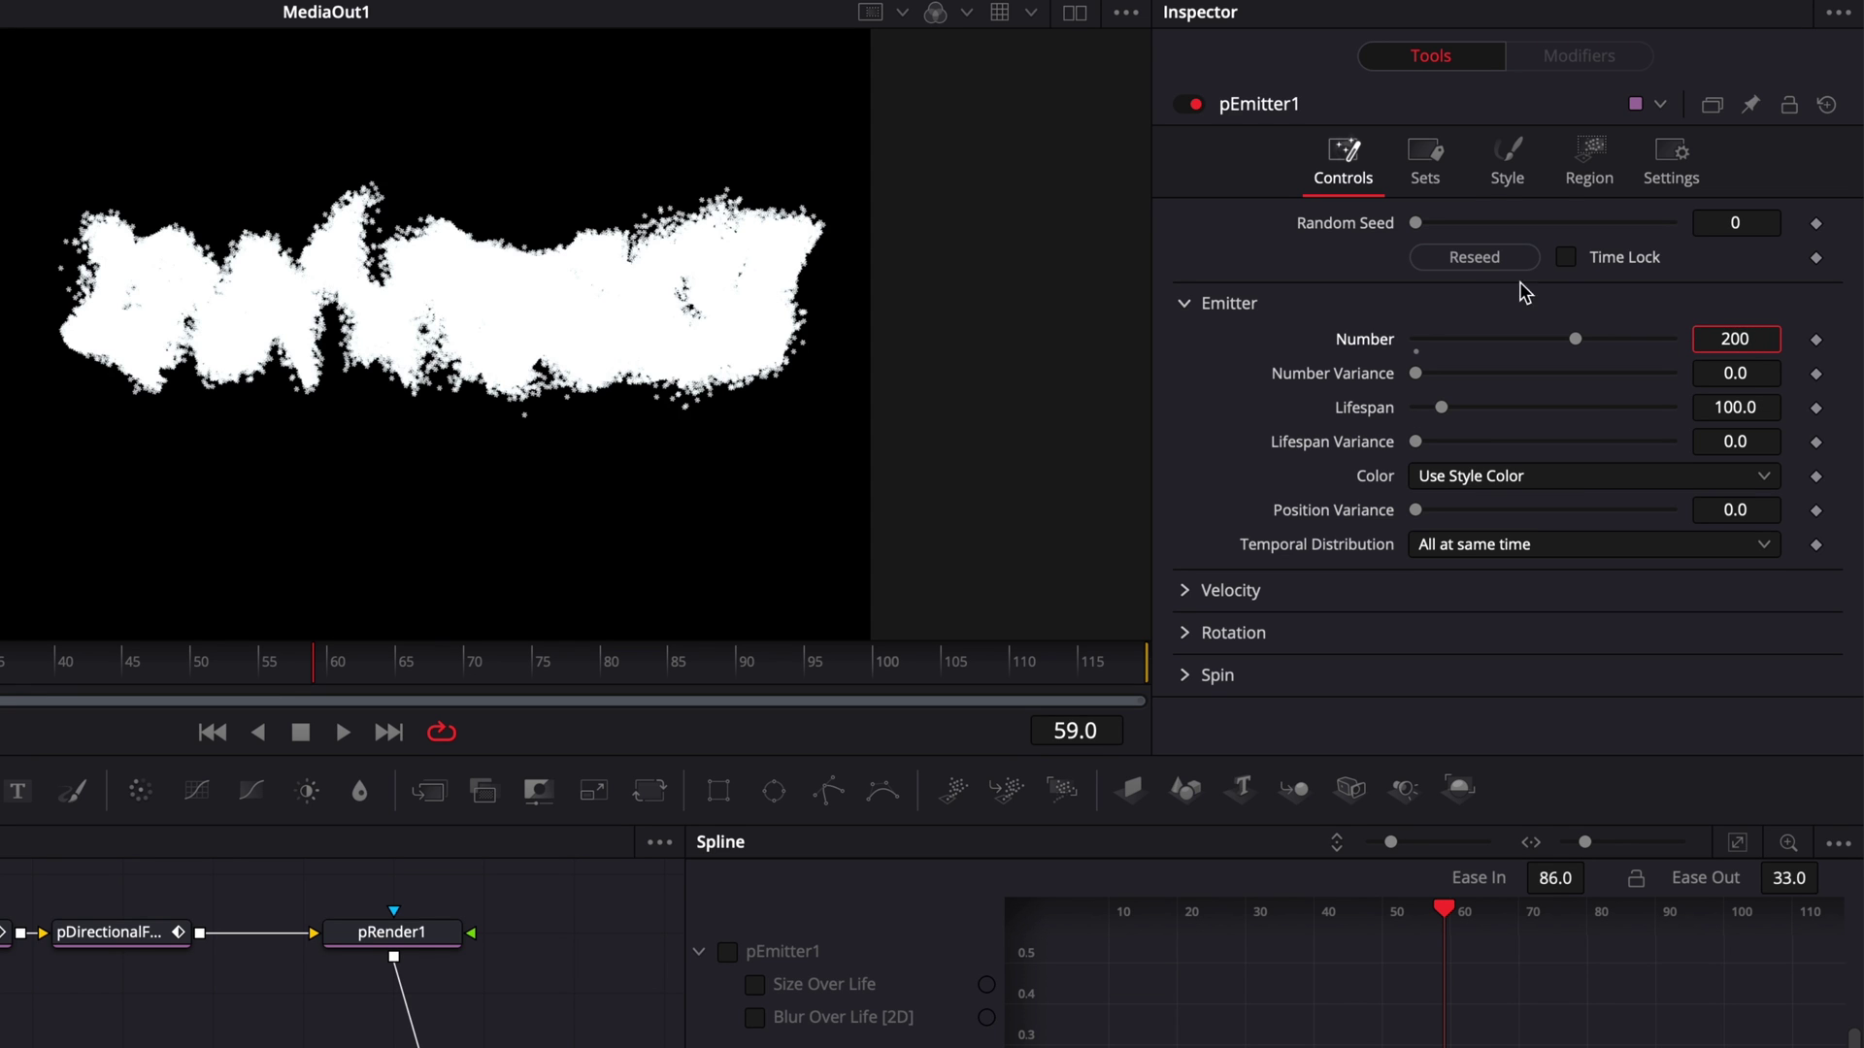
Adjust the particle Size to 0.5, keep flake_2_a, and scrub to where the title turns to particles
click(1501, 171)
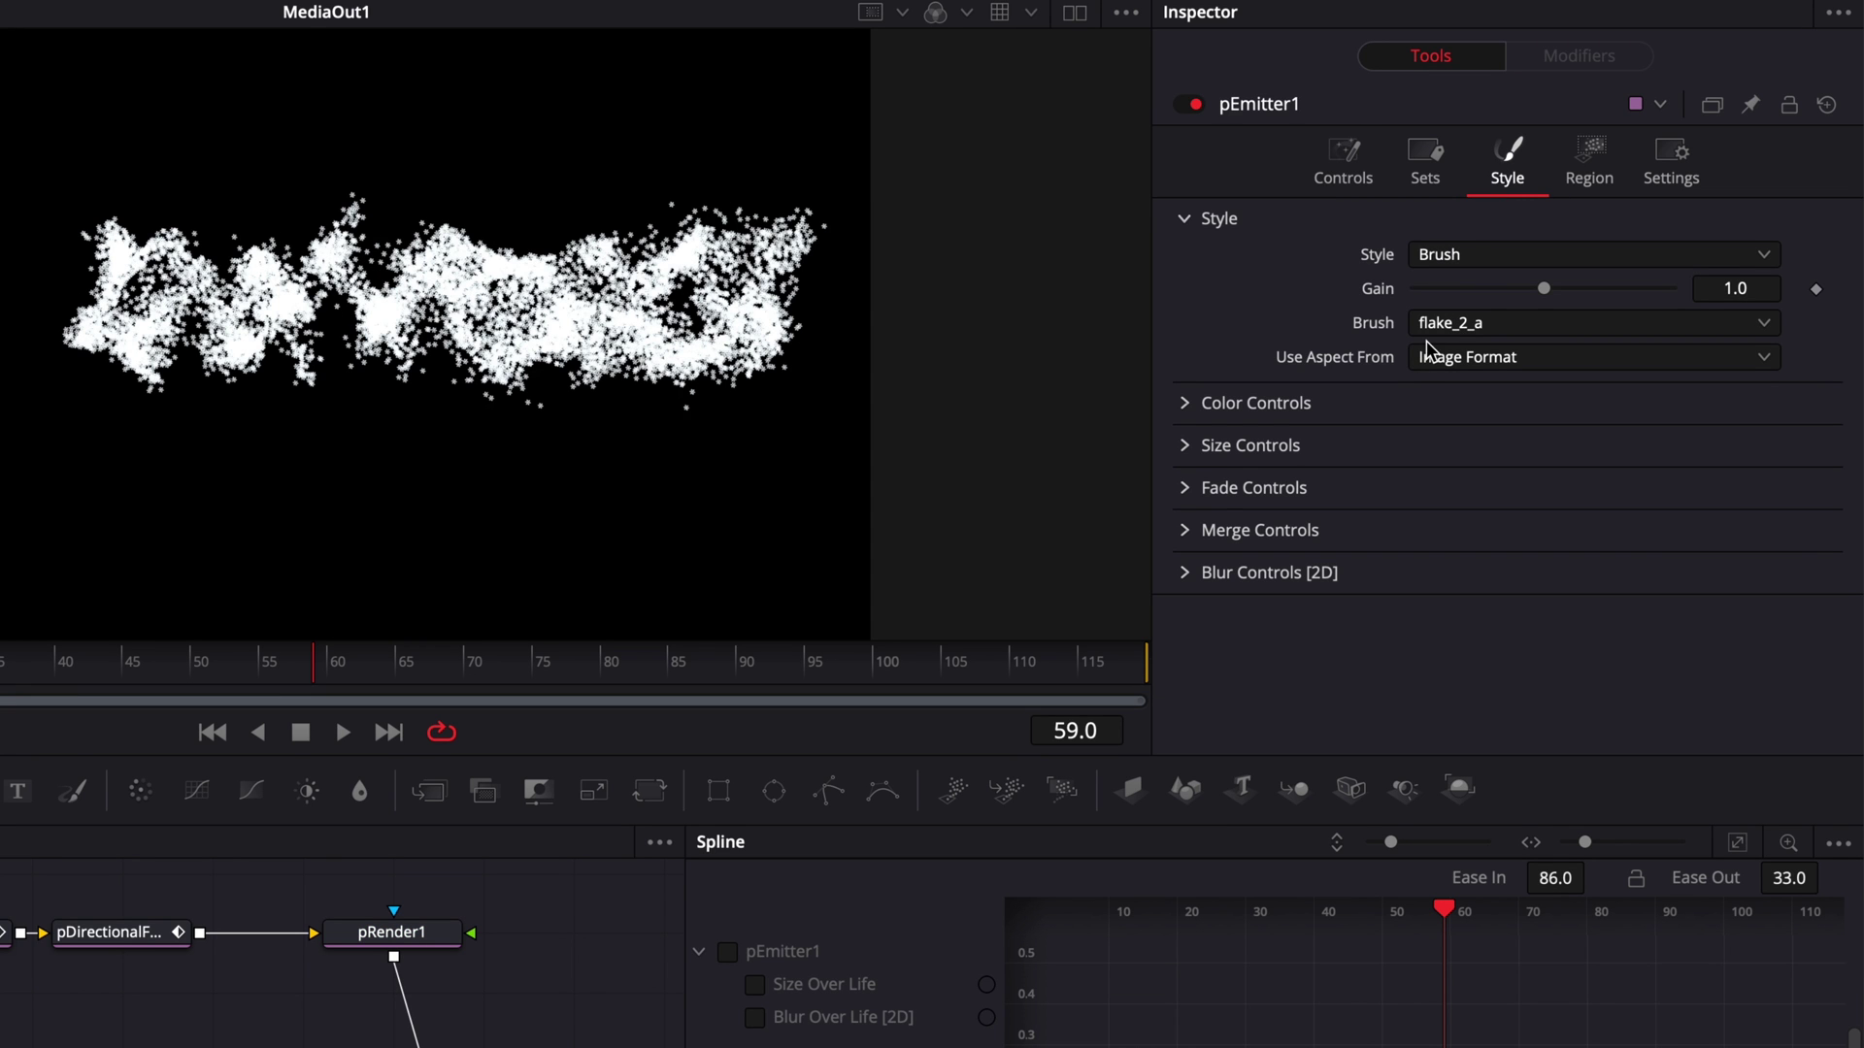
click(1185, 447)
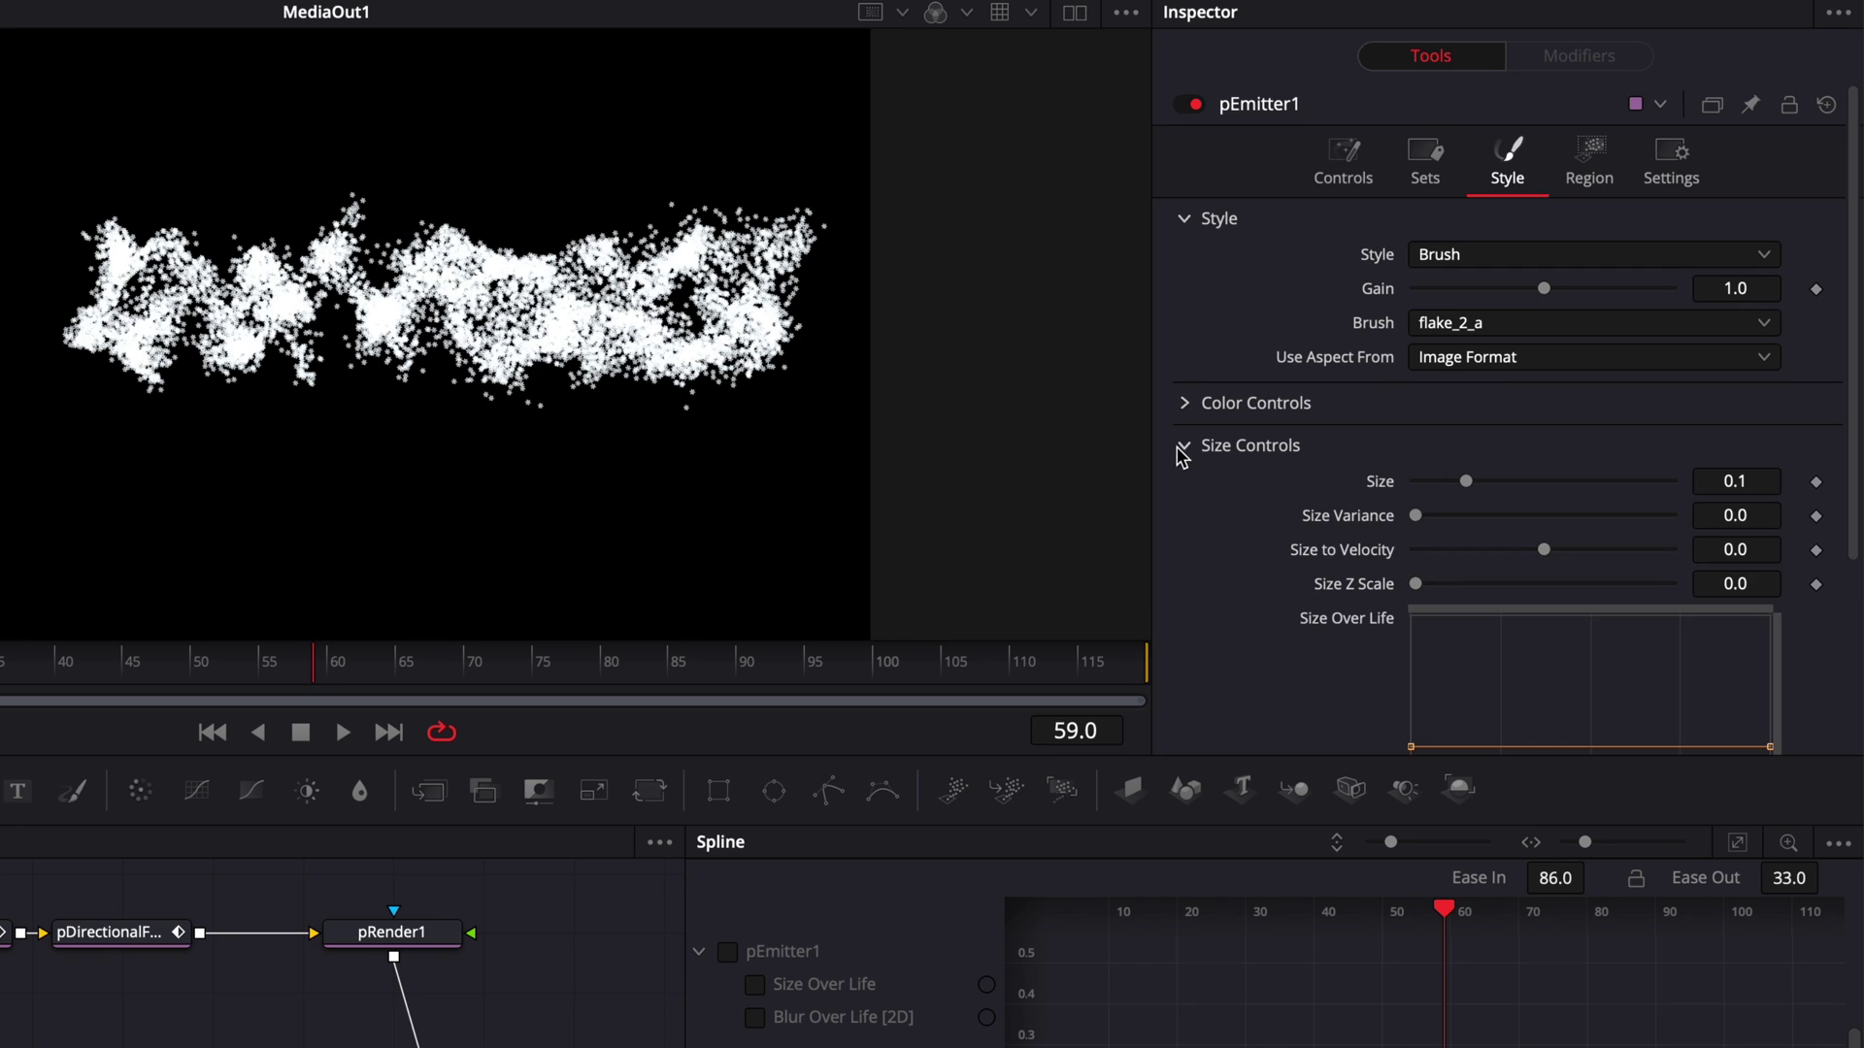
drag(1468, 484, 1671, 485)
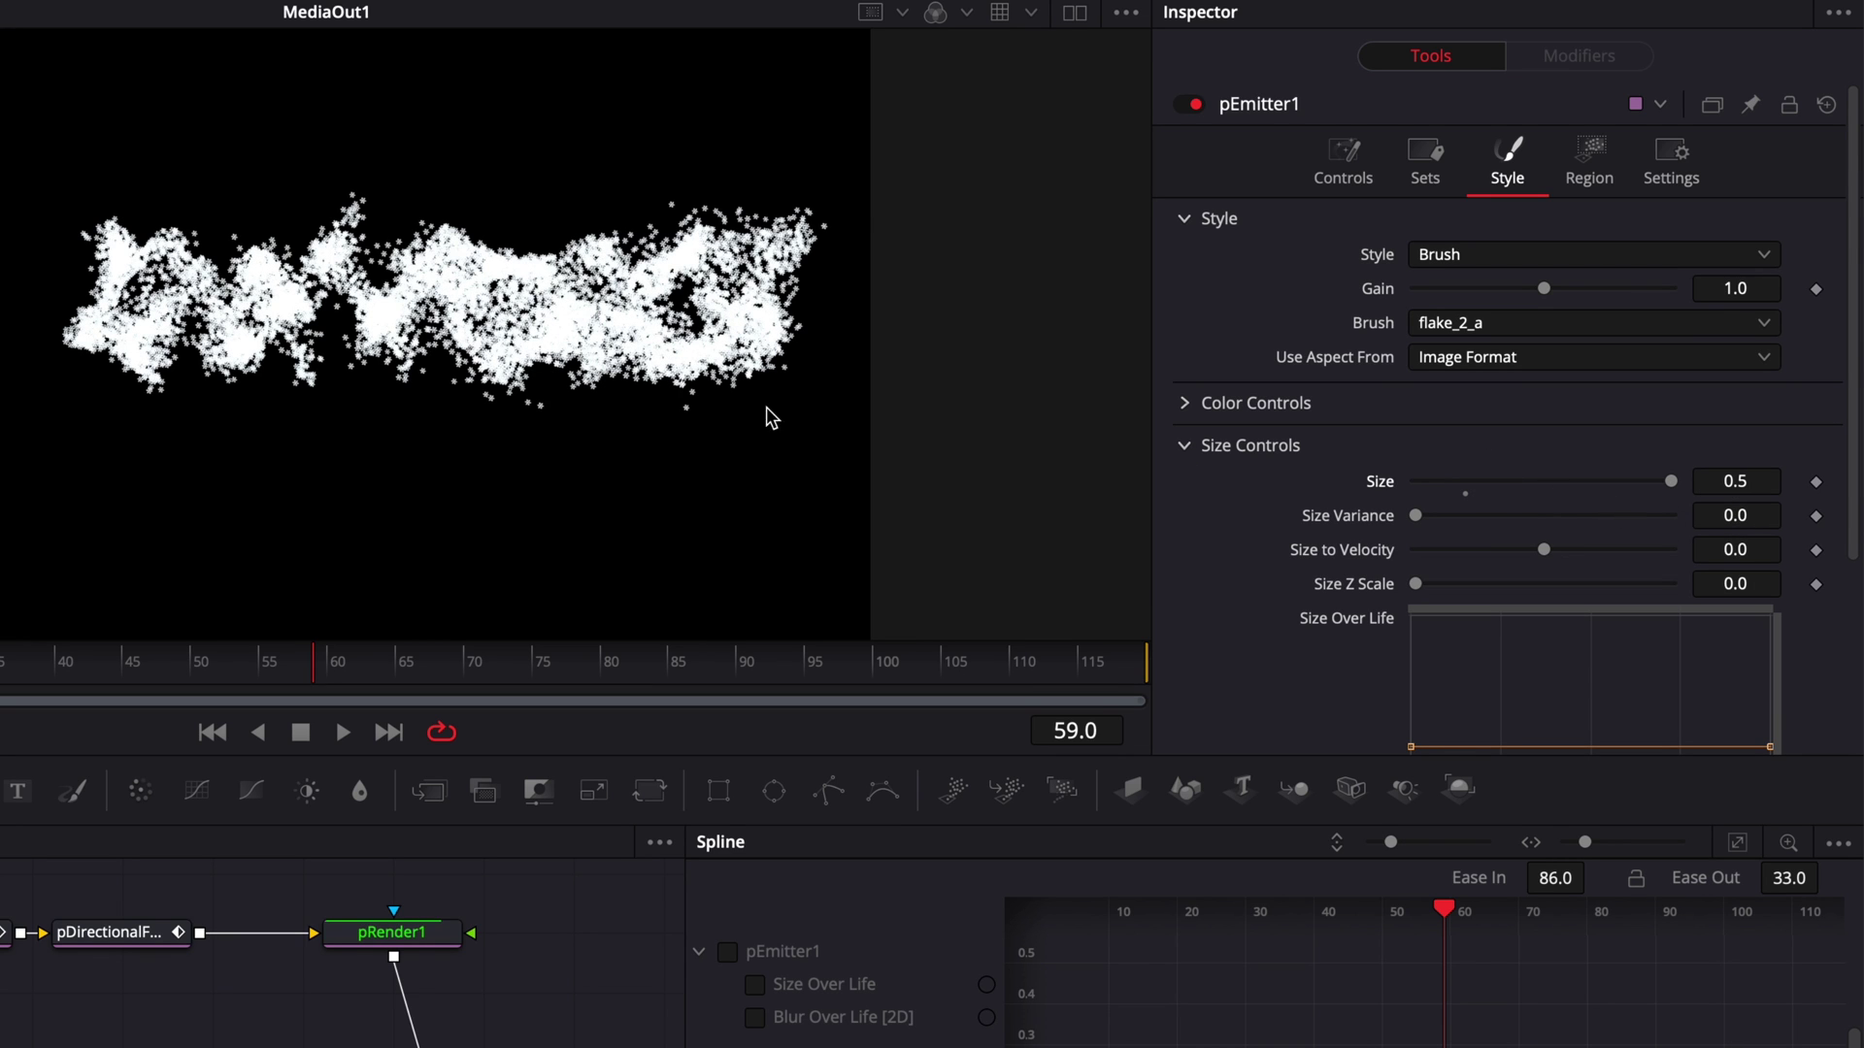
drag(1669, 480, 1627, 484)
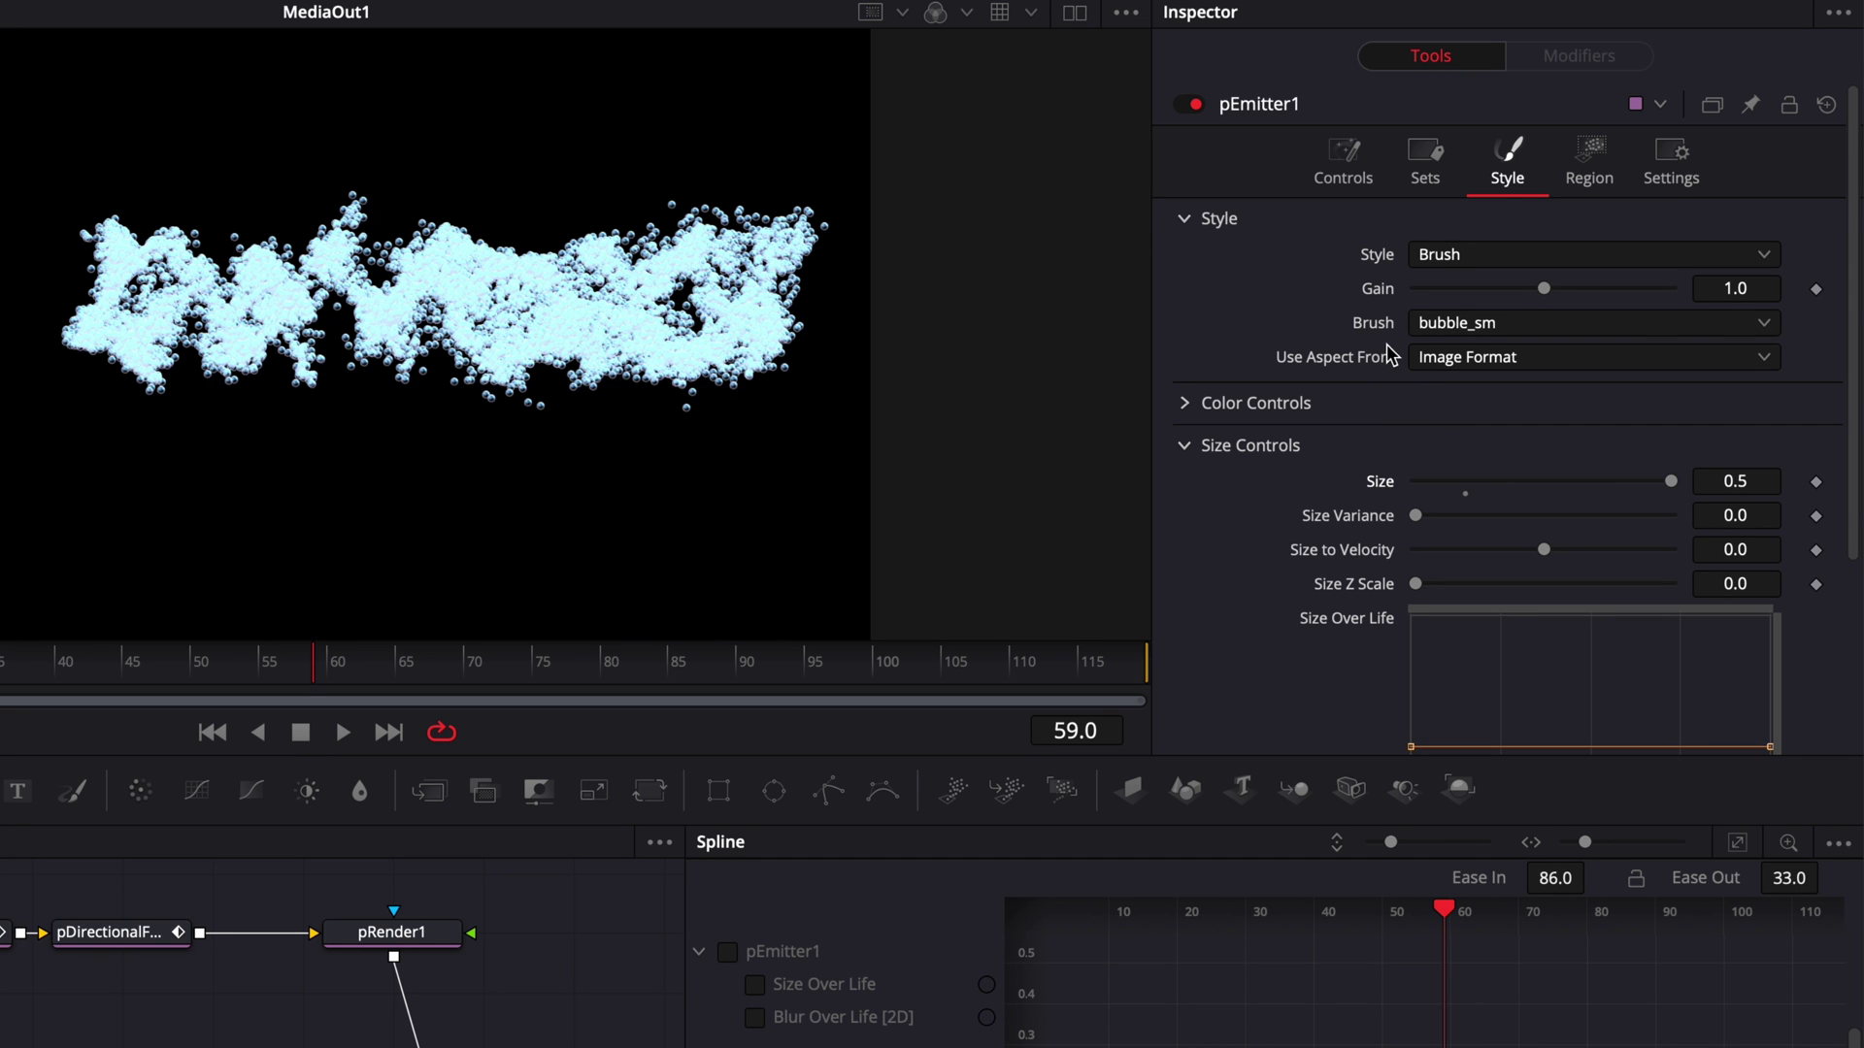
double_click(1380, 480)
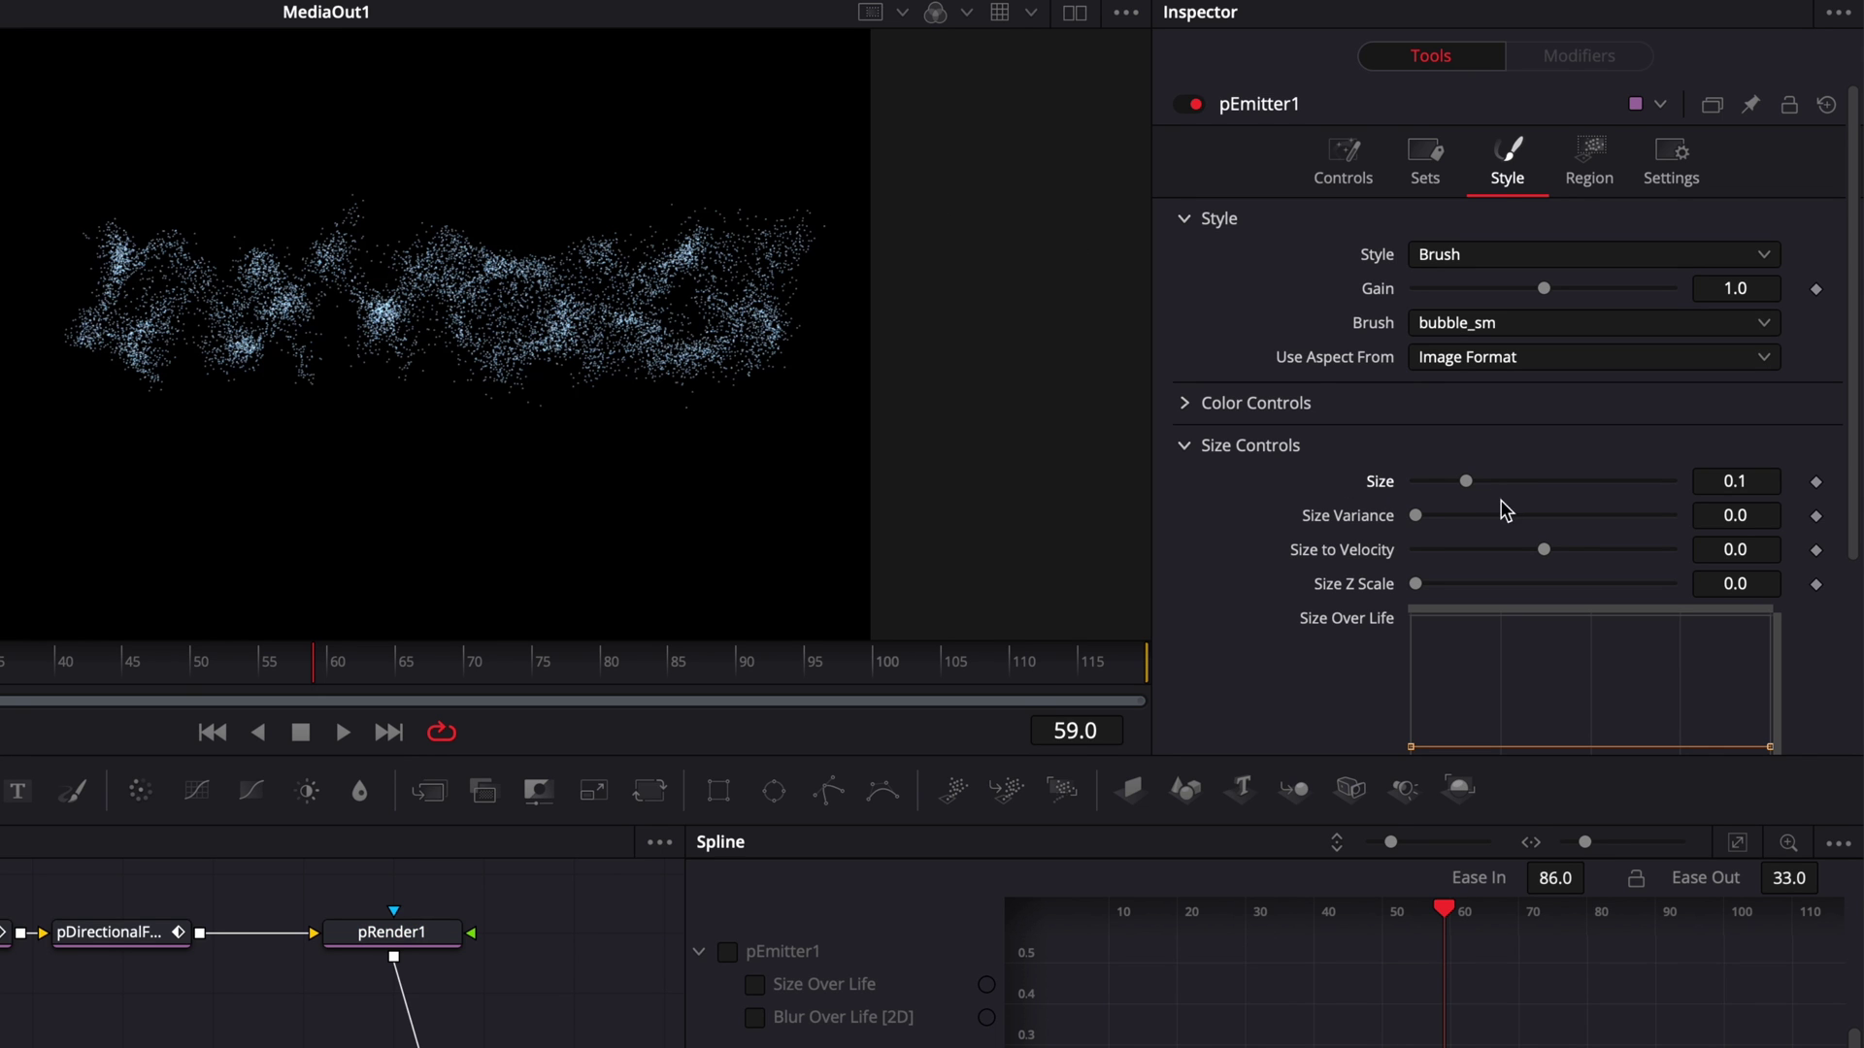
drag(1467, 482, 1723, 482)
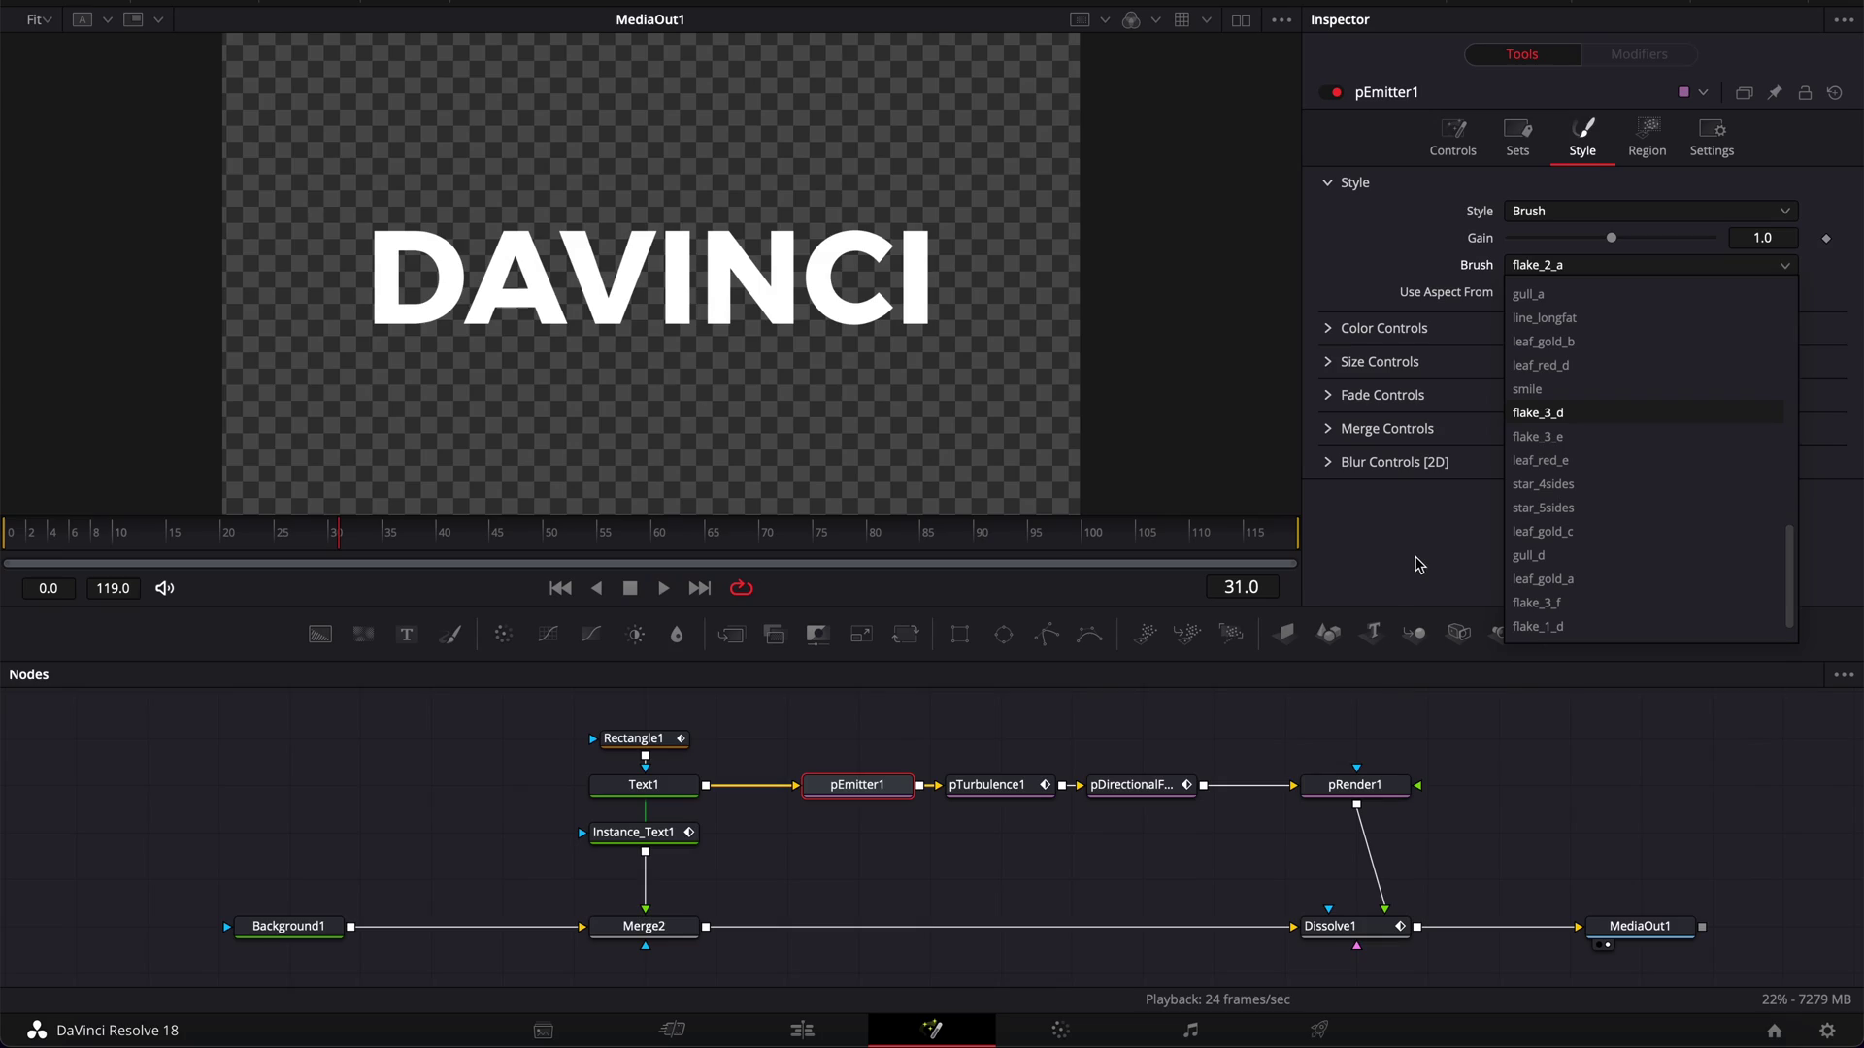
click(482, 556)
mouse_move(447, 539)
mouse_down()
mouse_move(774, 519)
mouse_move(607, 530)
mouse_up()
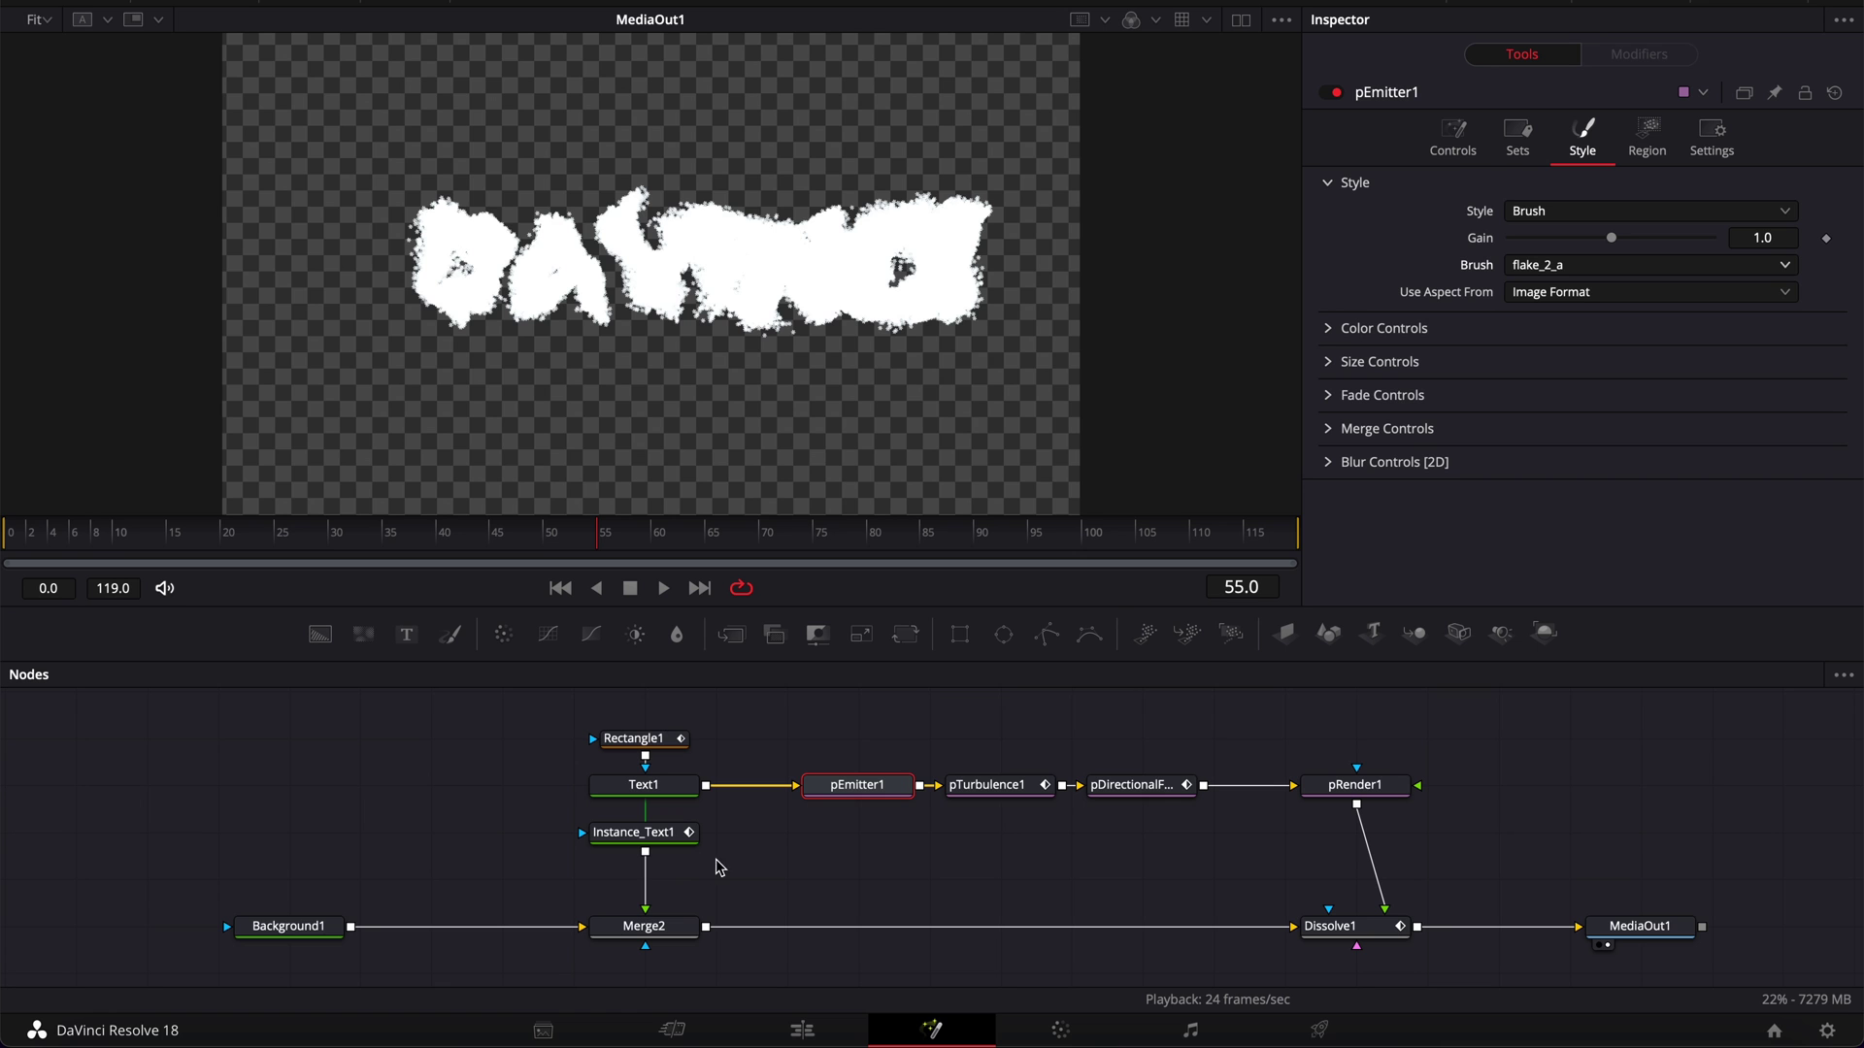
Set pEmitter1's Style to Point and its emitter Color to Use Color from Region
click(1555, 211)
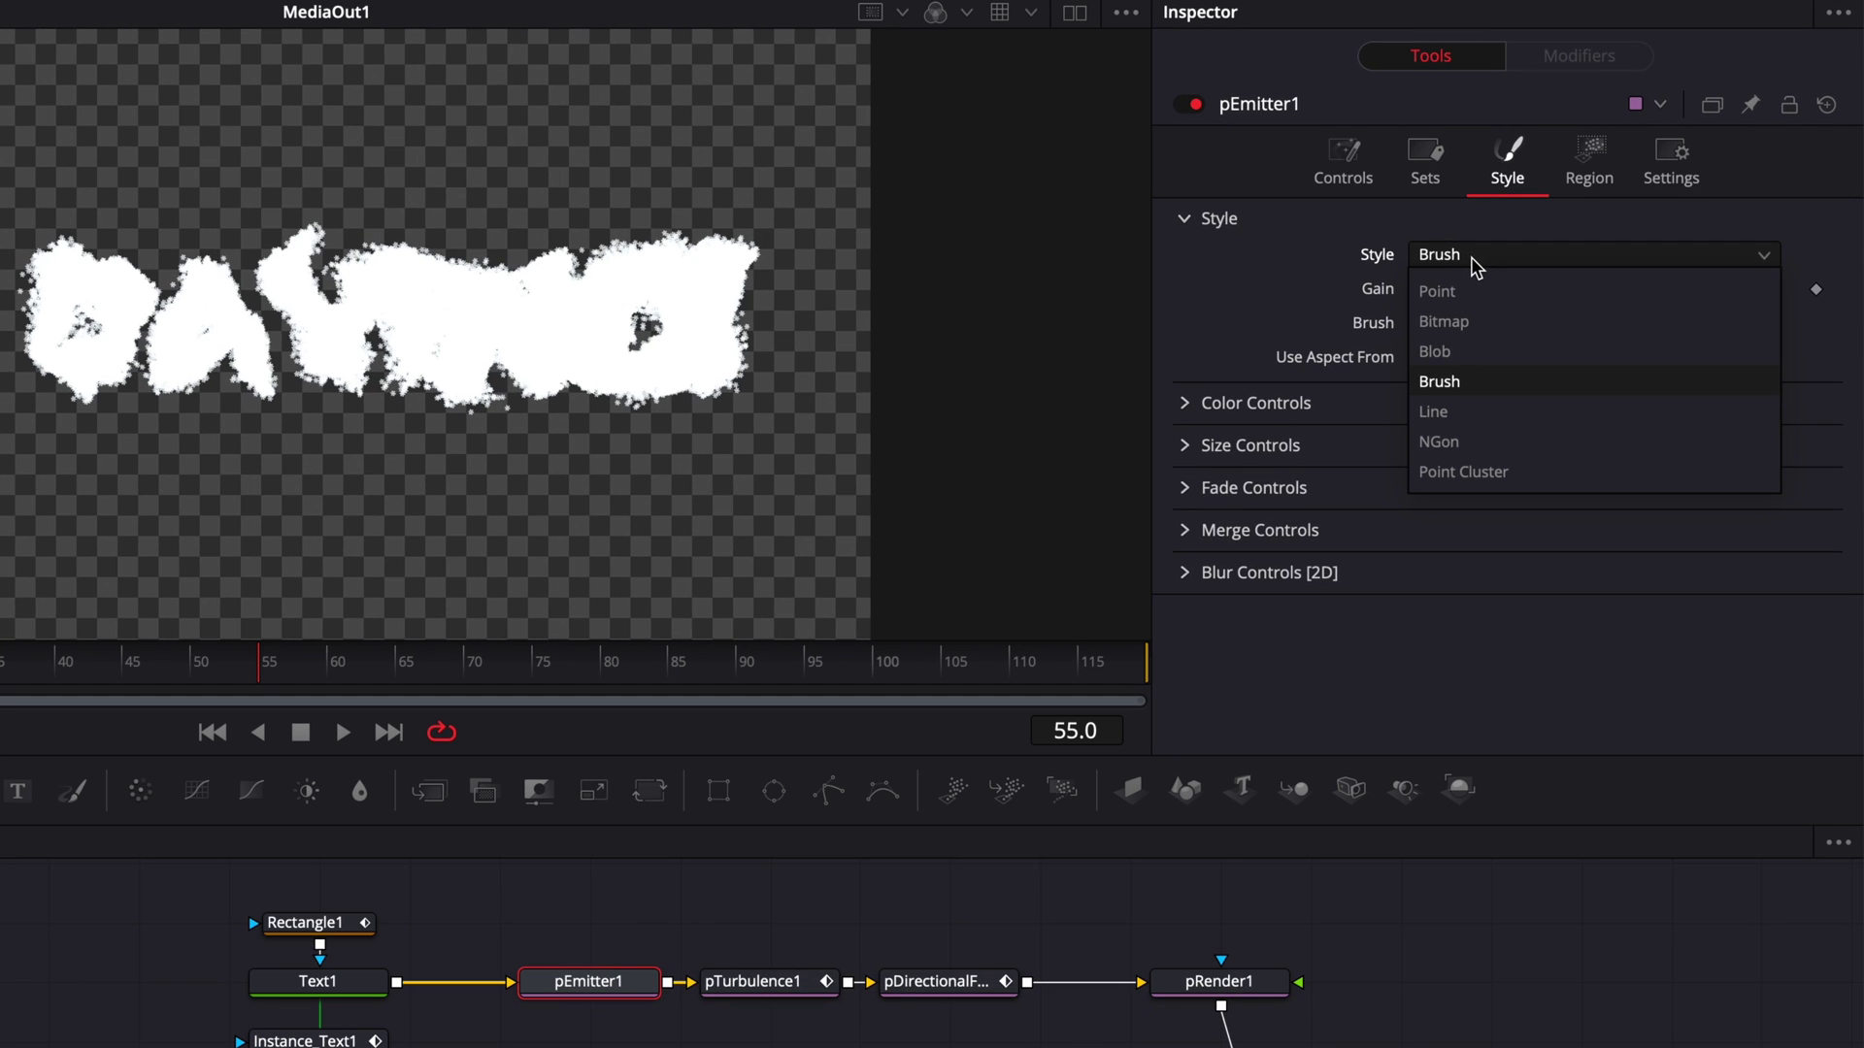
click(1444, 301)
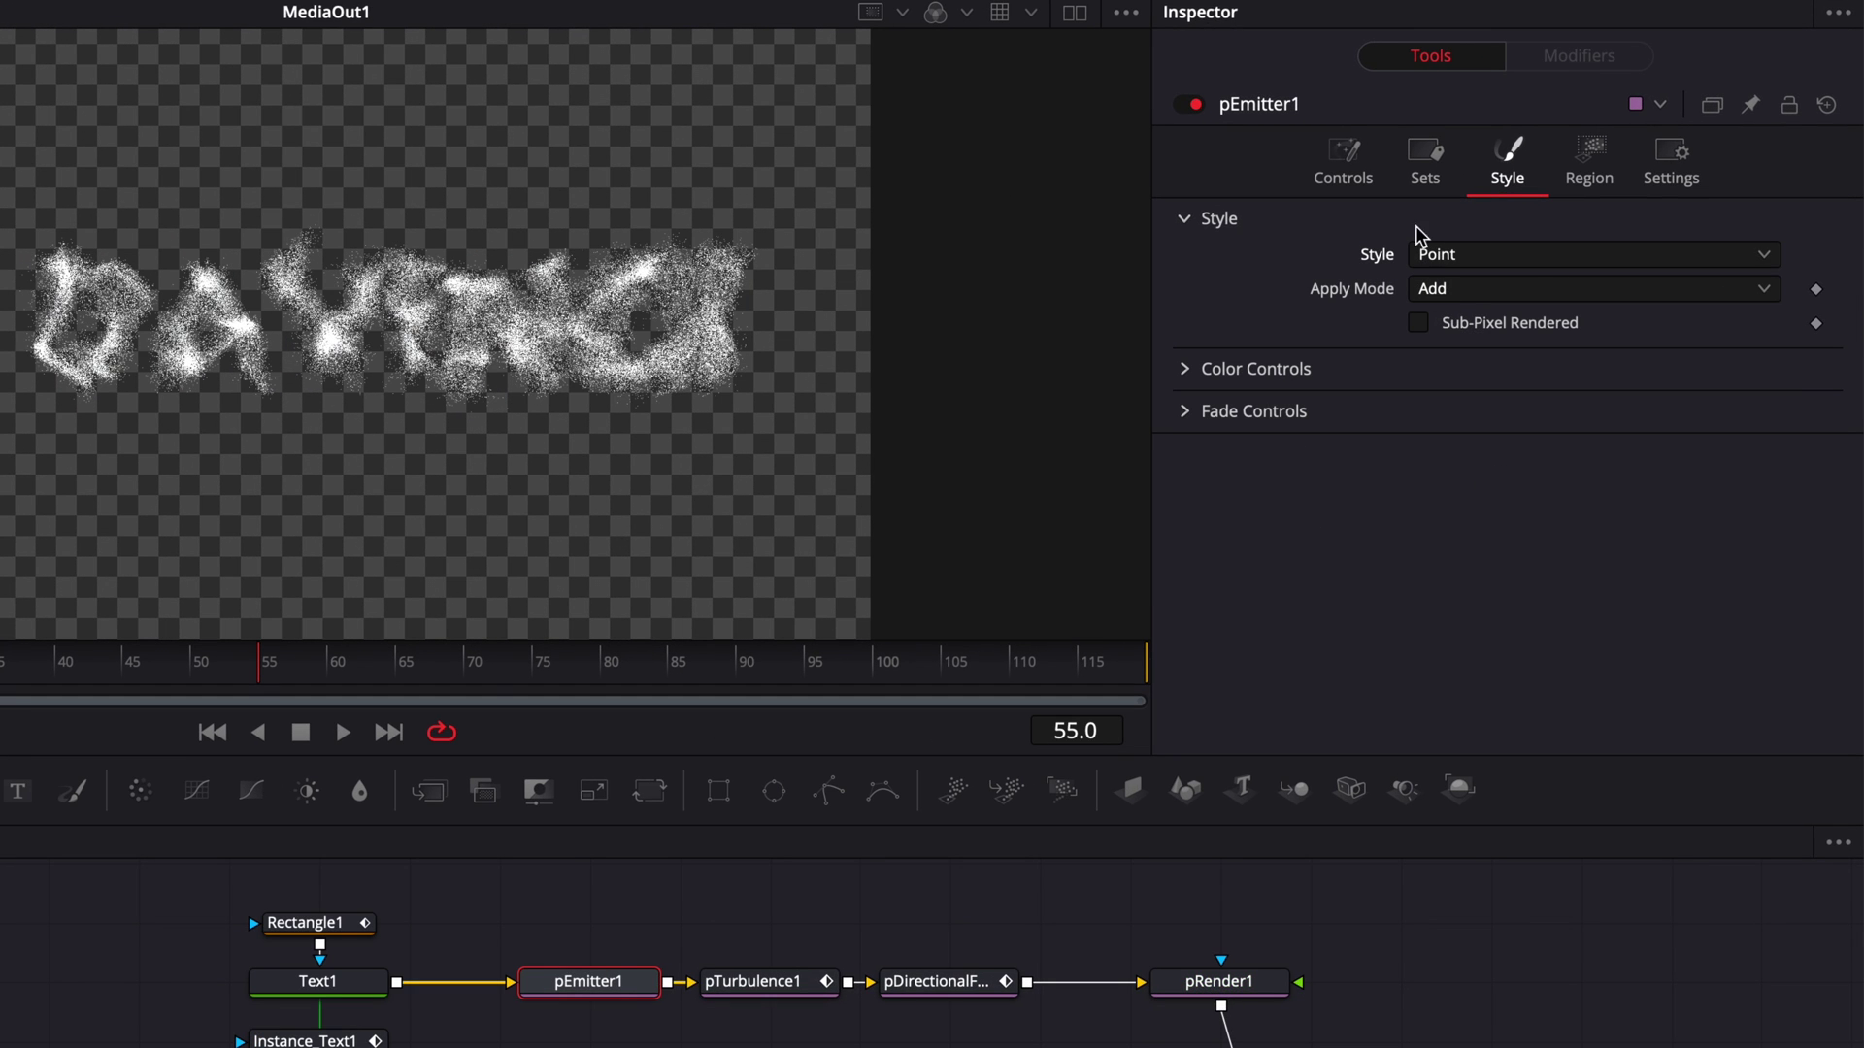
click(1343, 160)
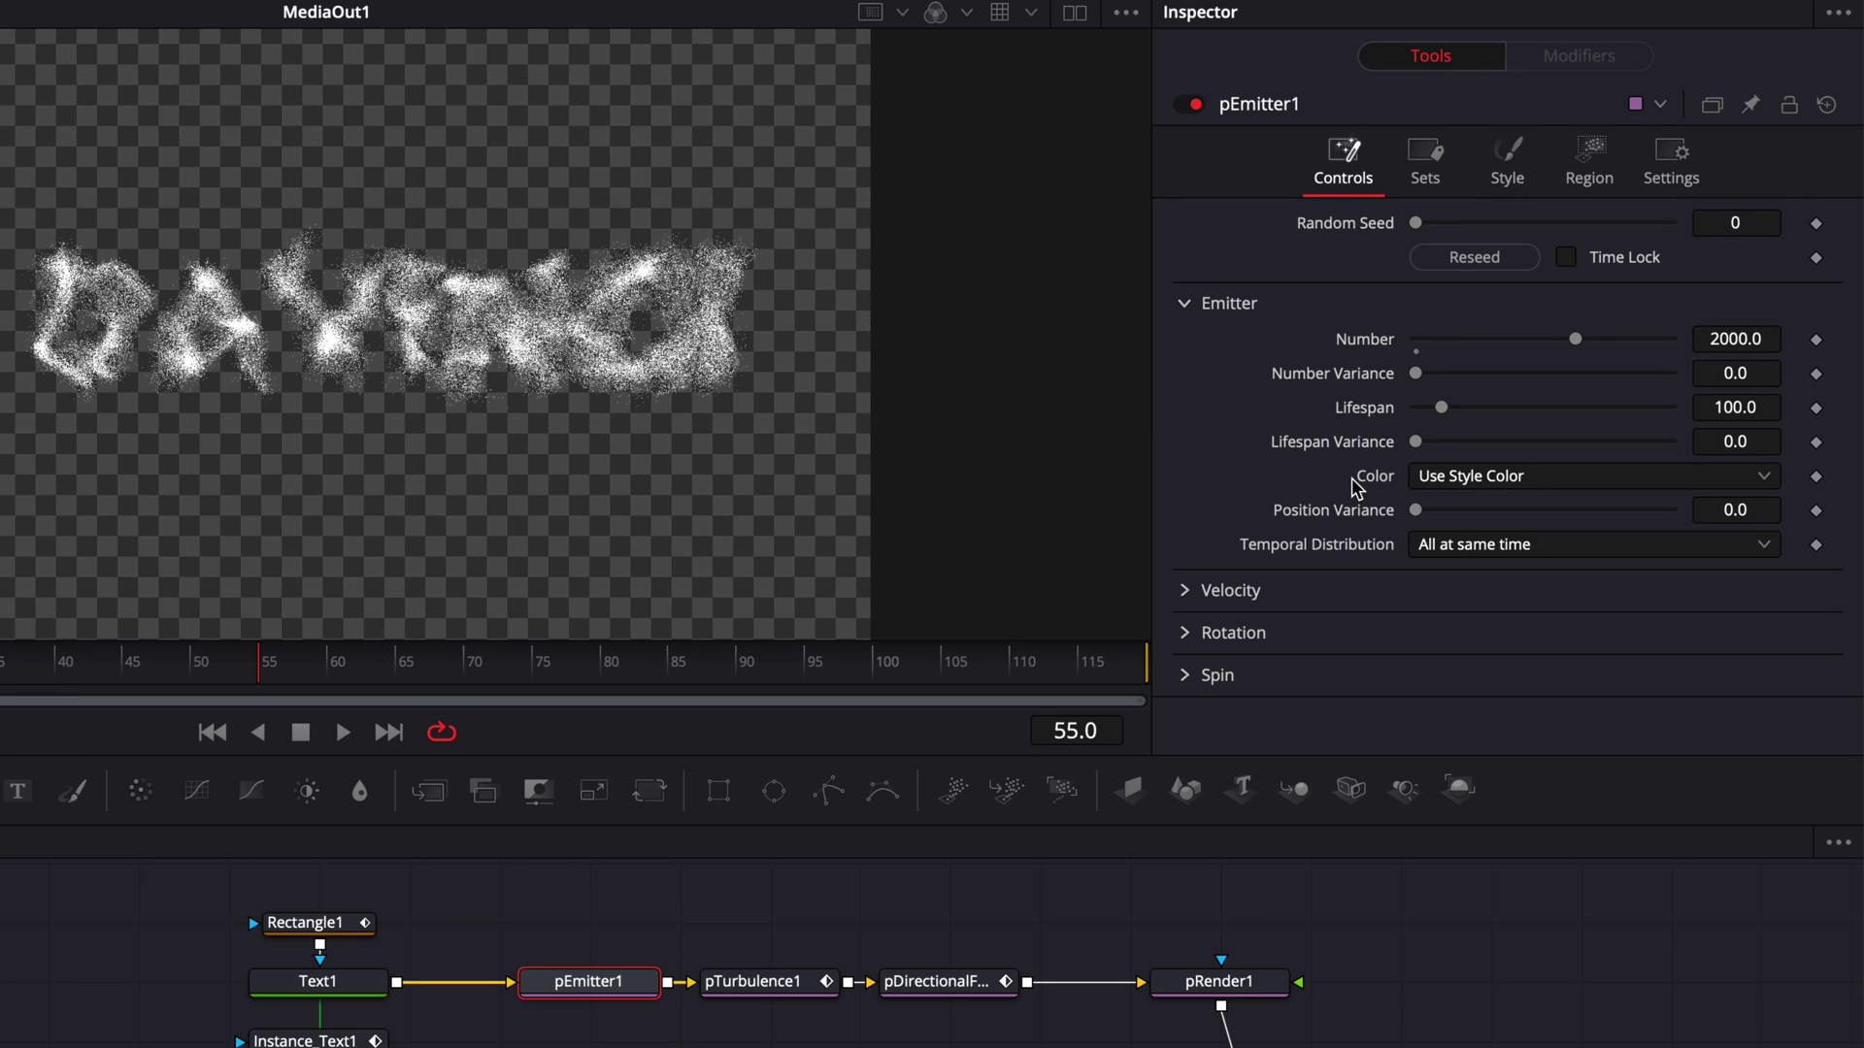
click(1478, 486)
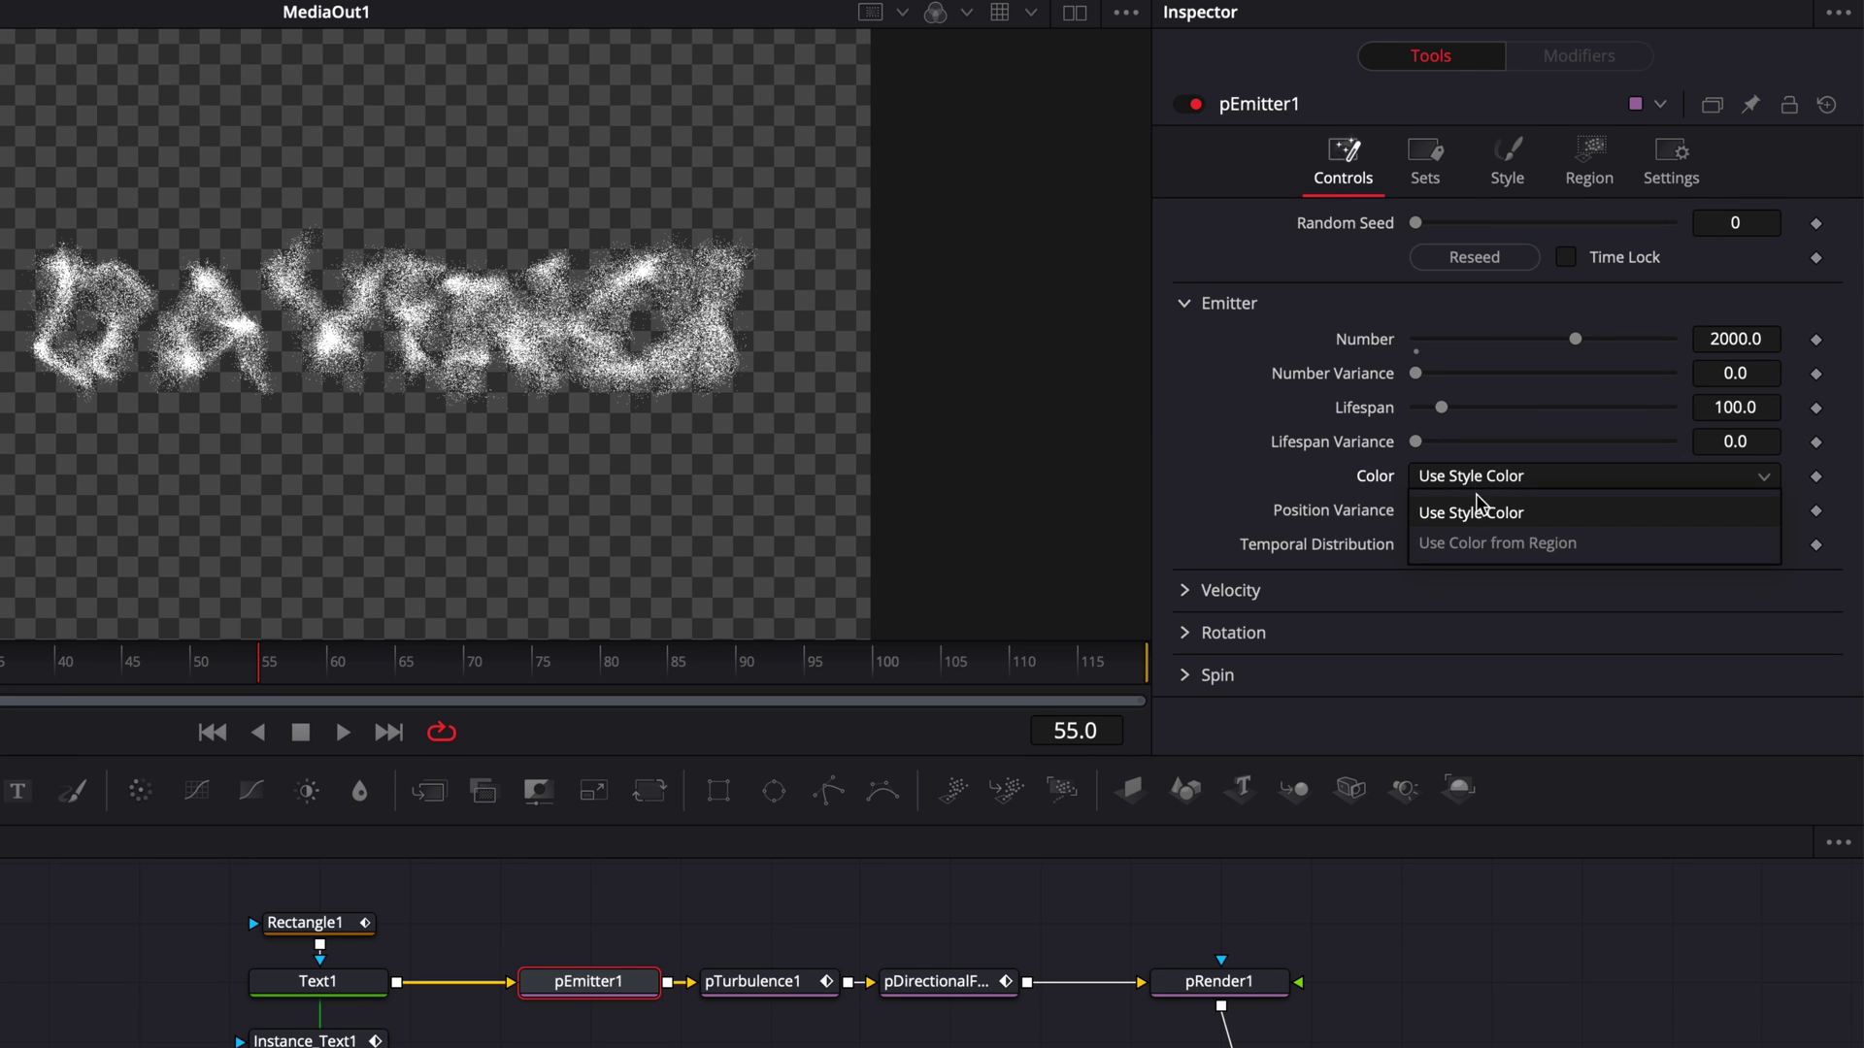
click(1519, 545)
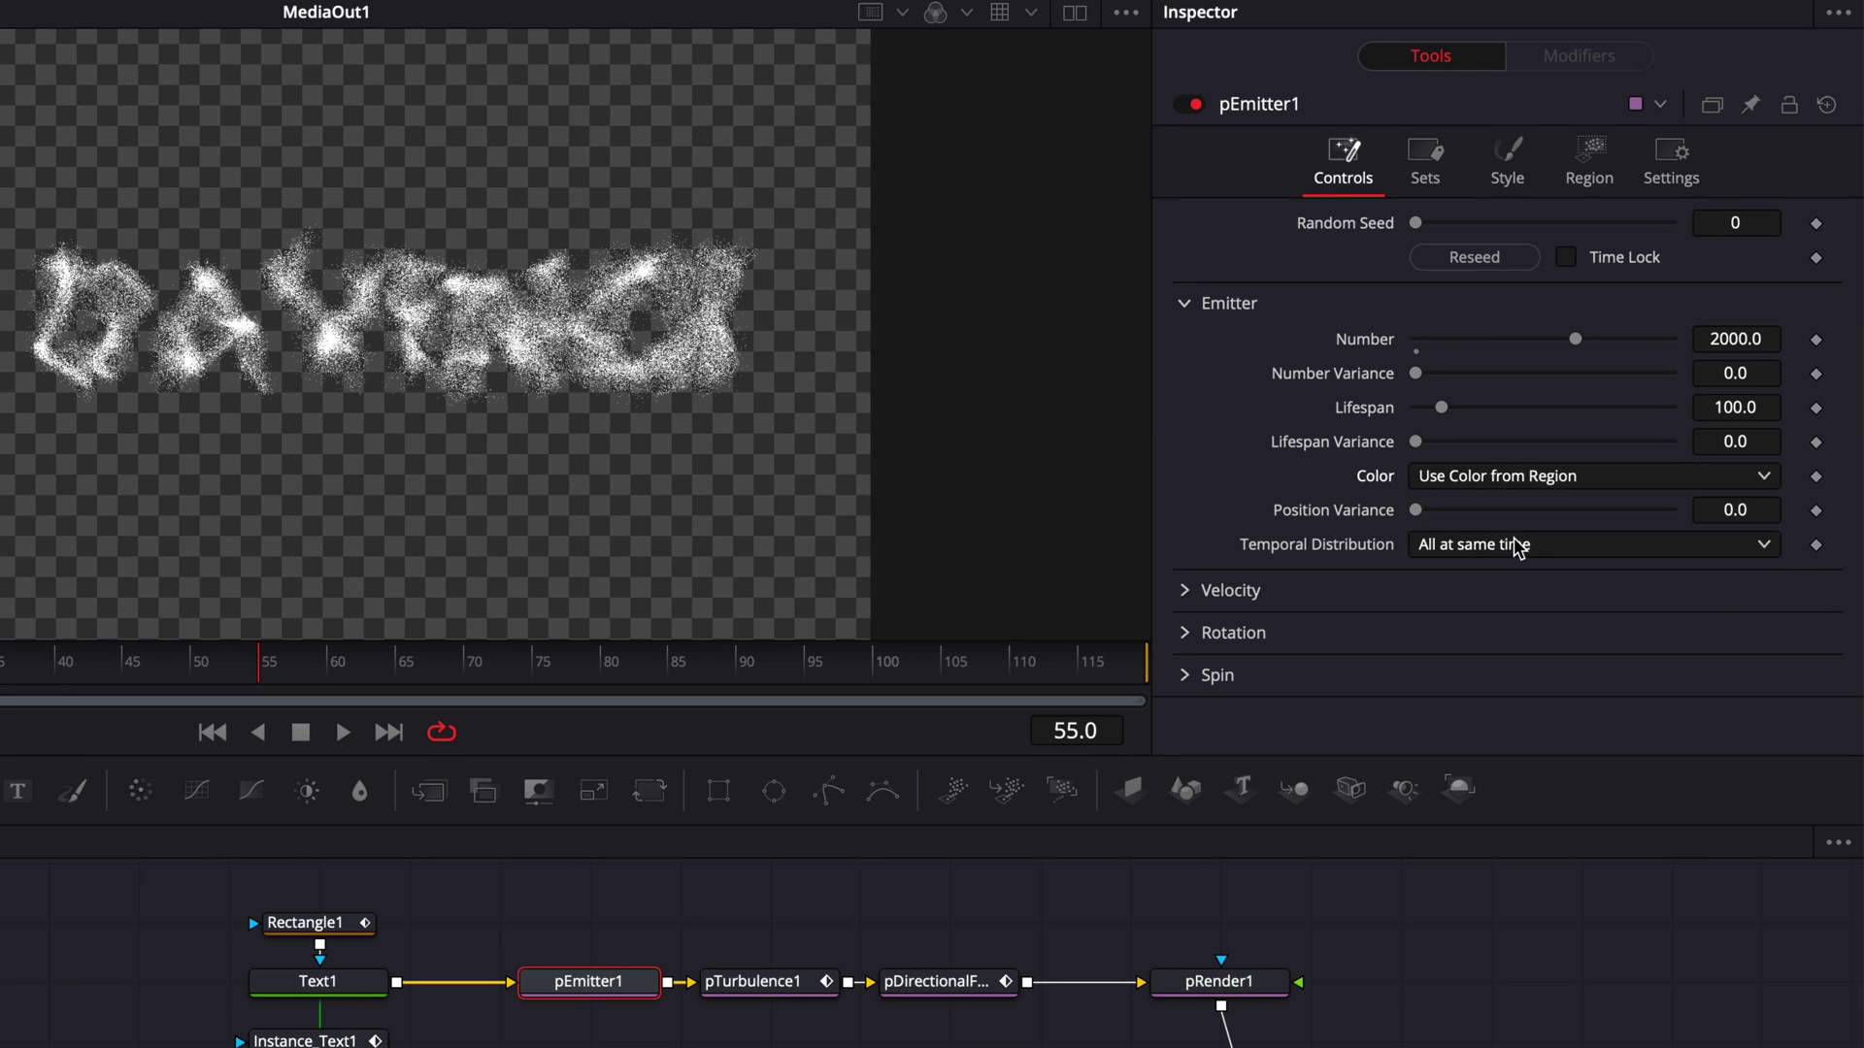
Check Text1's settings, then review pEmitter1's particle colour options
click(336, 990)
click(588, 982)
click(1510, 171)
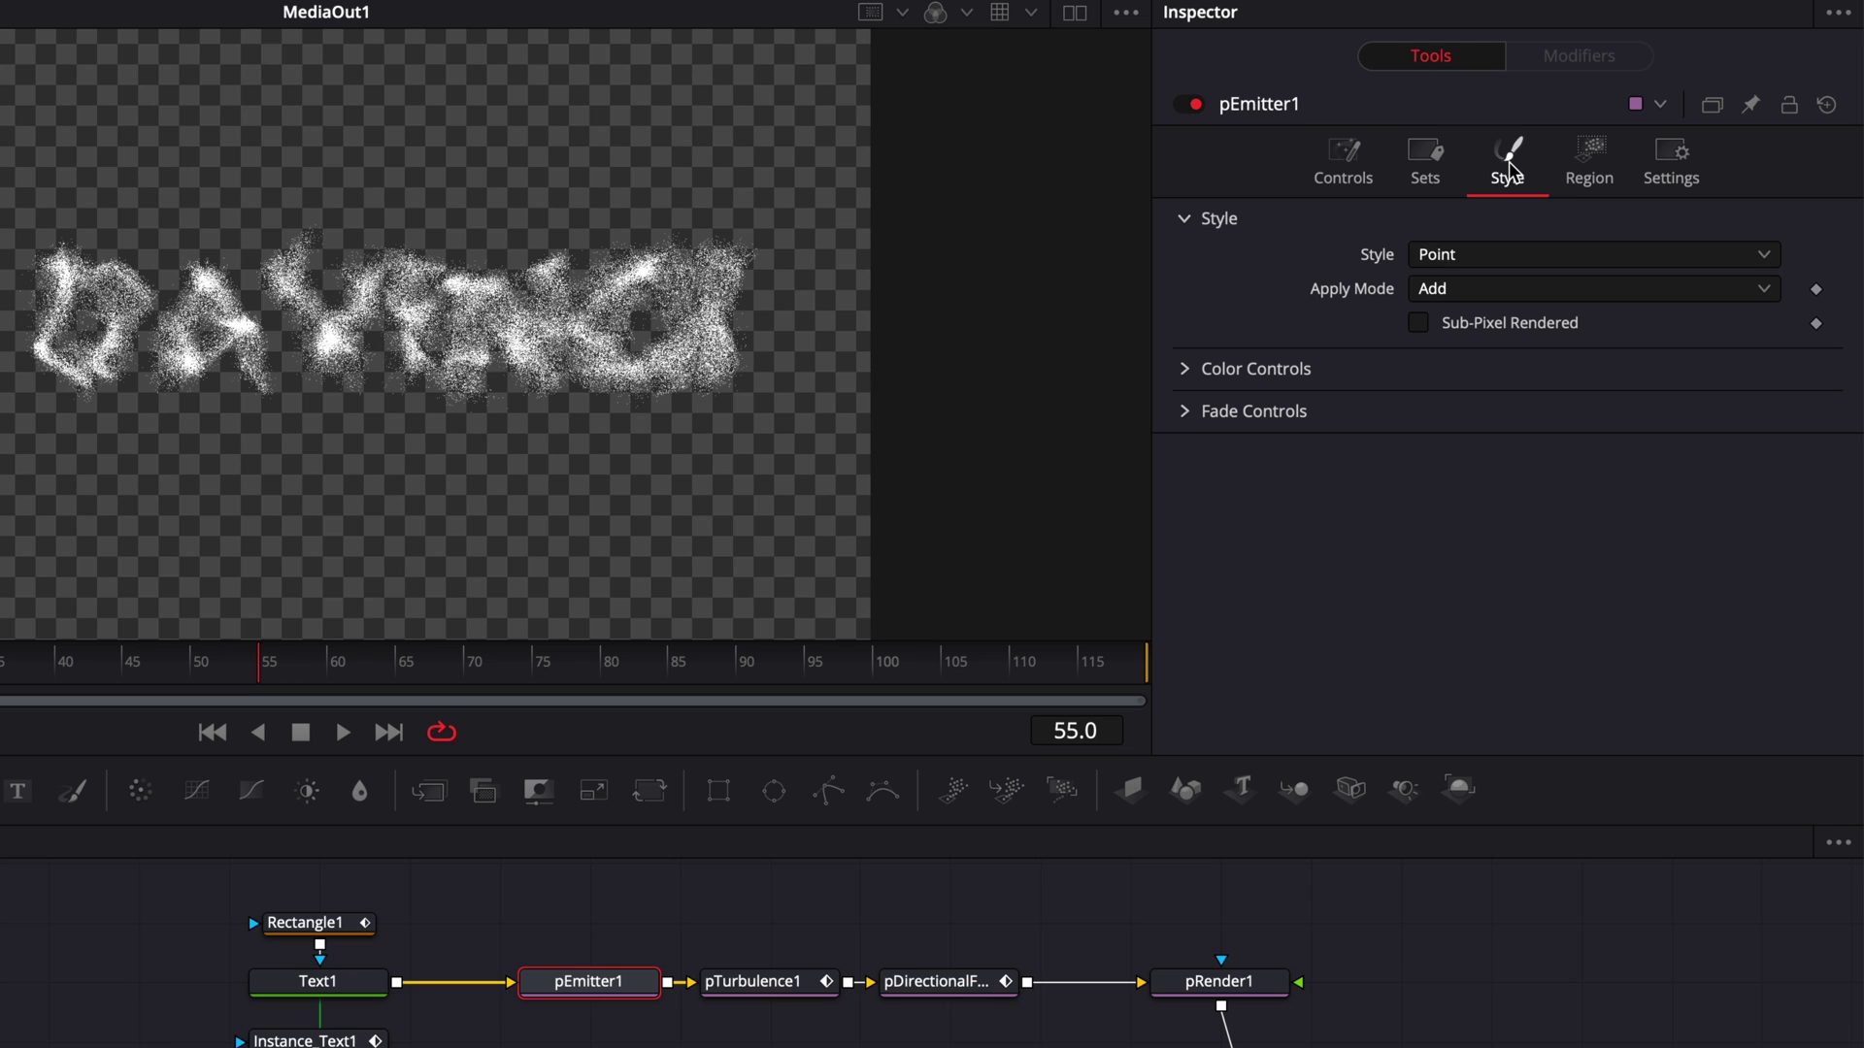
click(1190, 372)
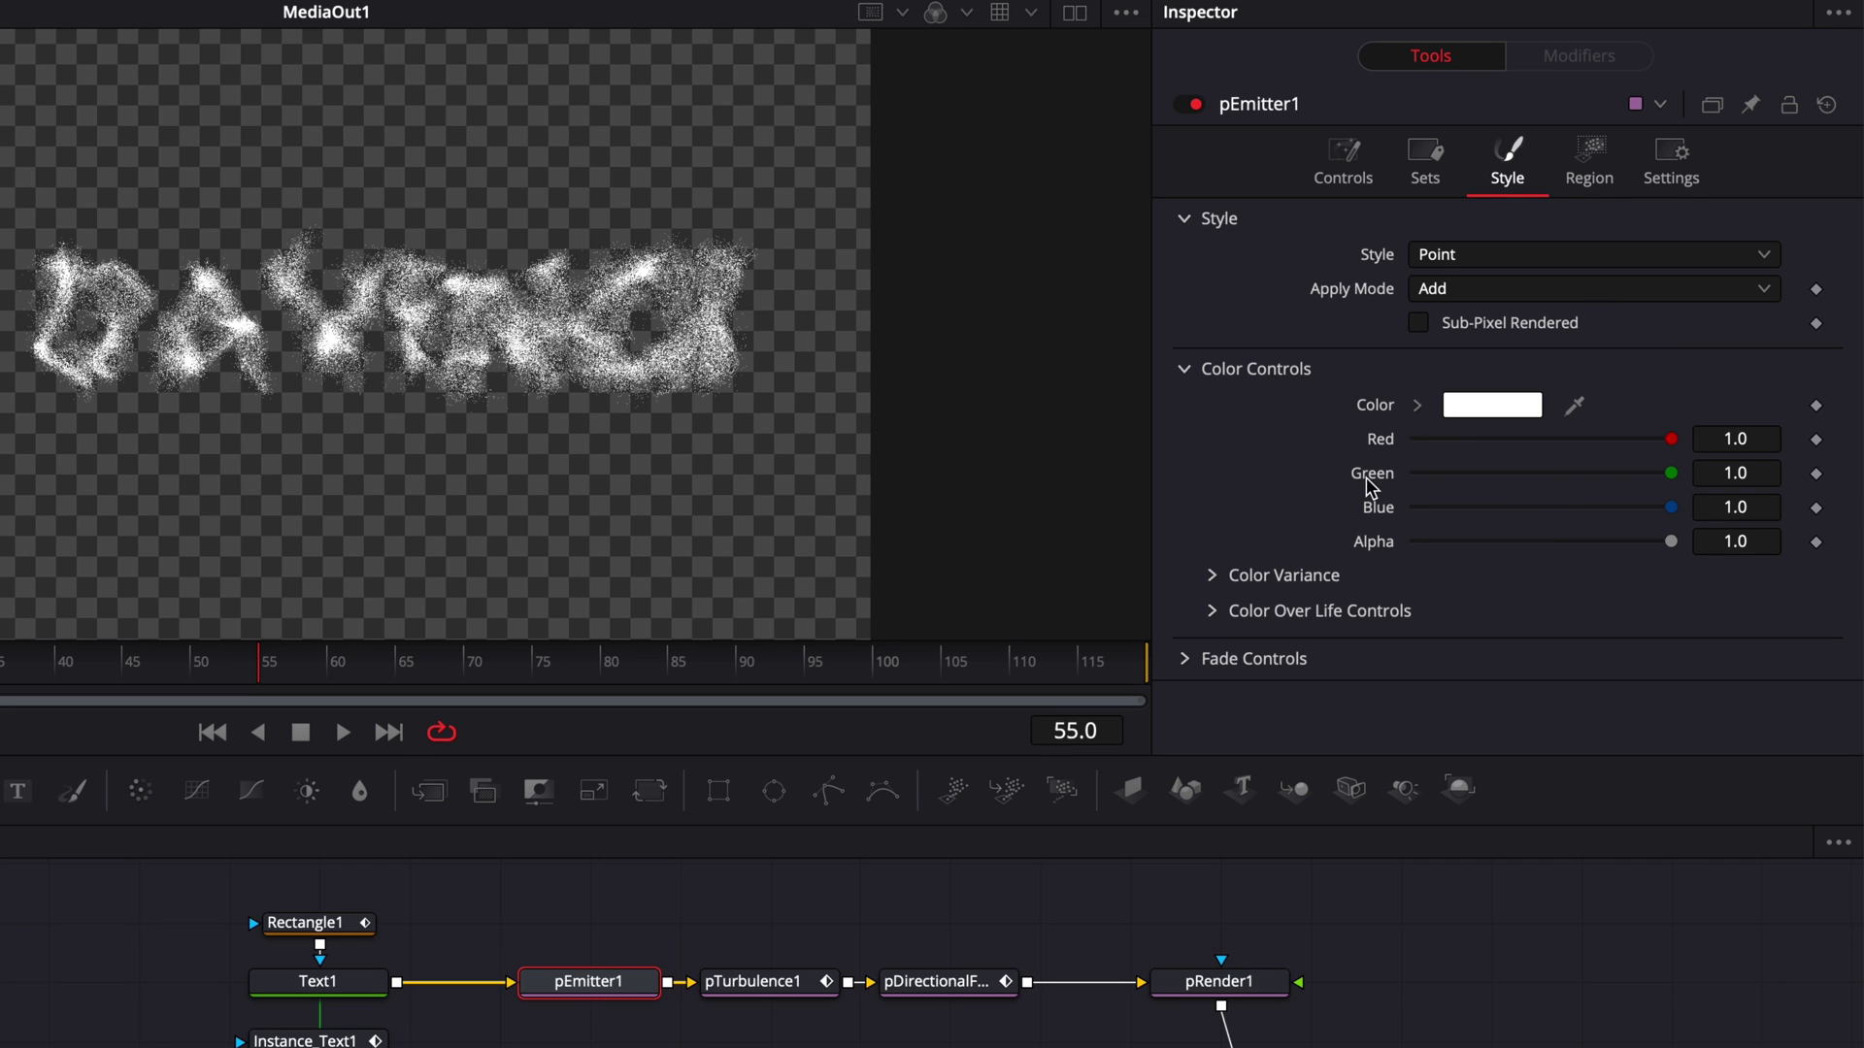
click(1185, 372)
click(1347, 189)
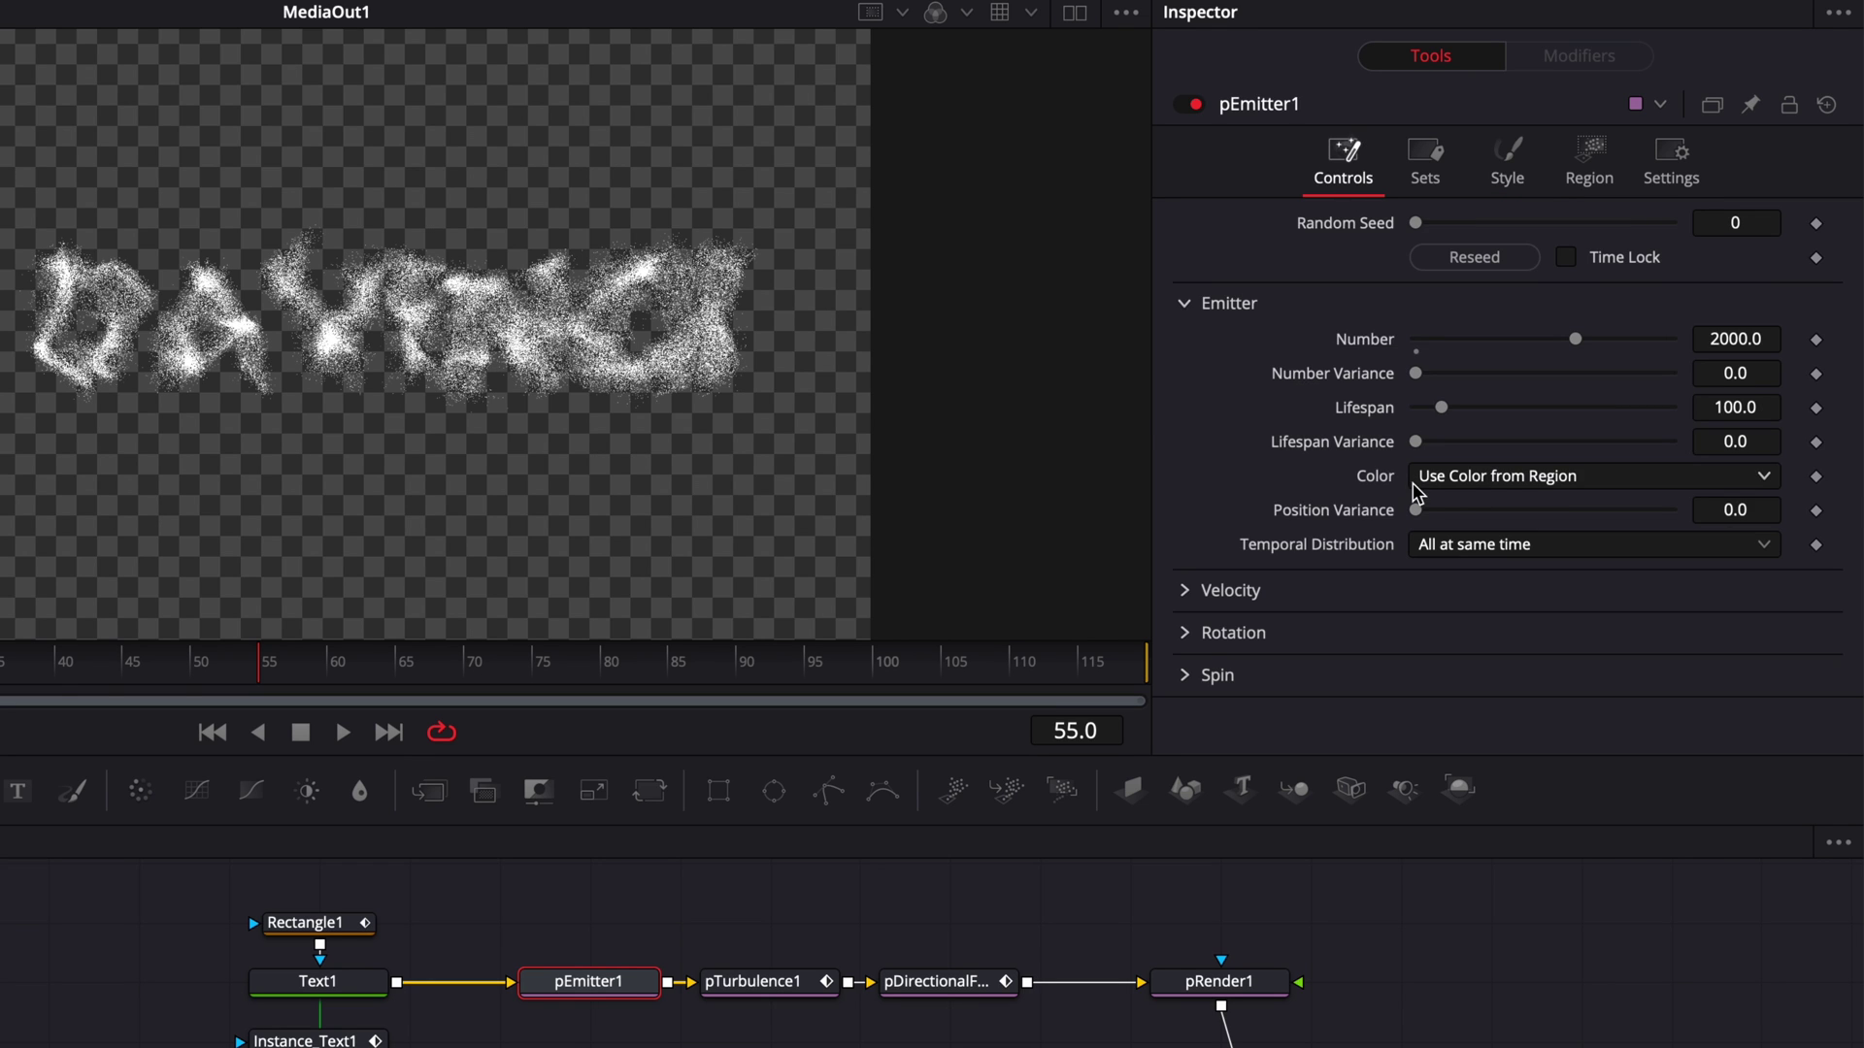
Switch Text1's shading Type to Gradient
click(339, 988)
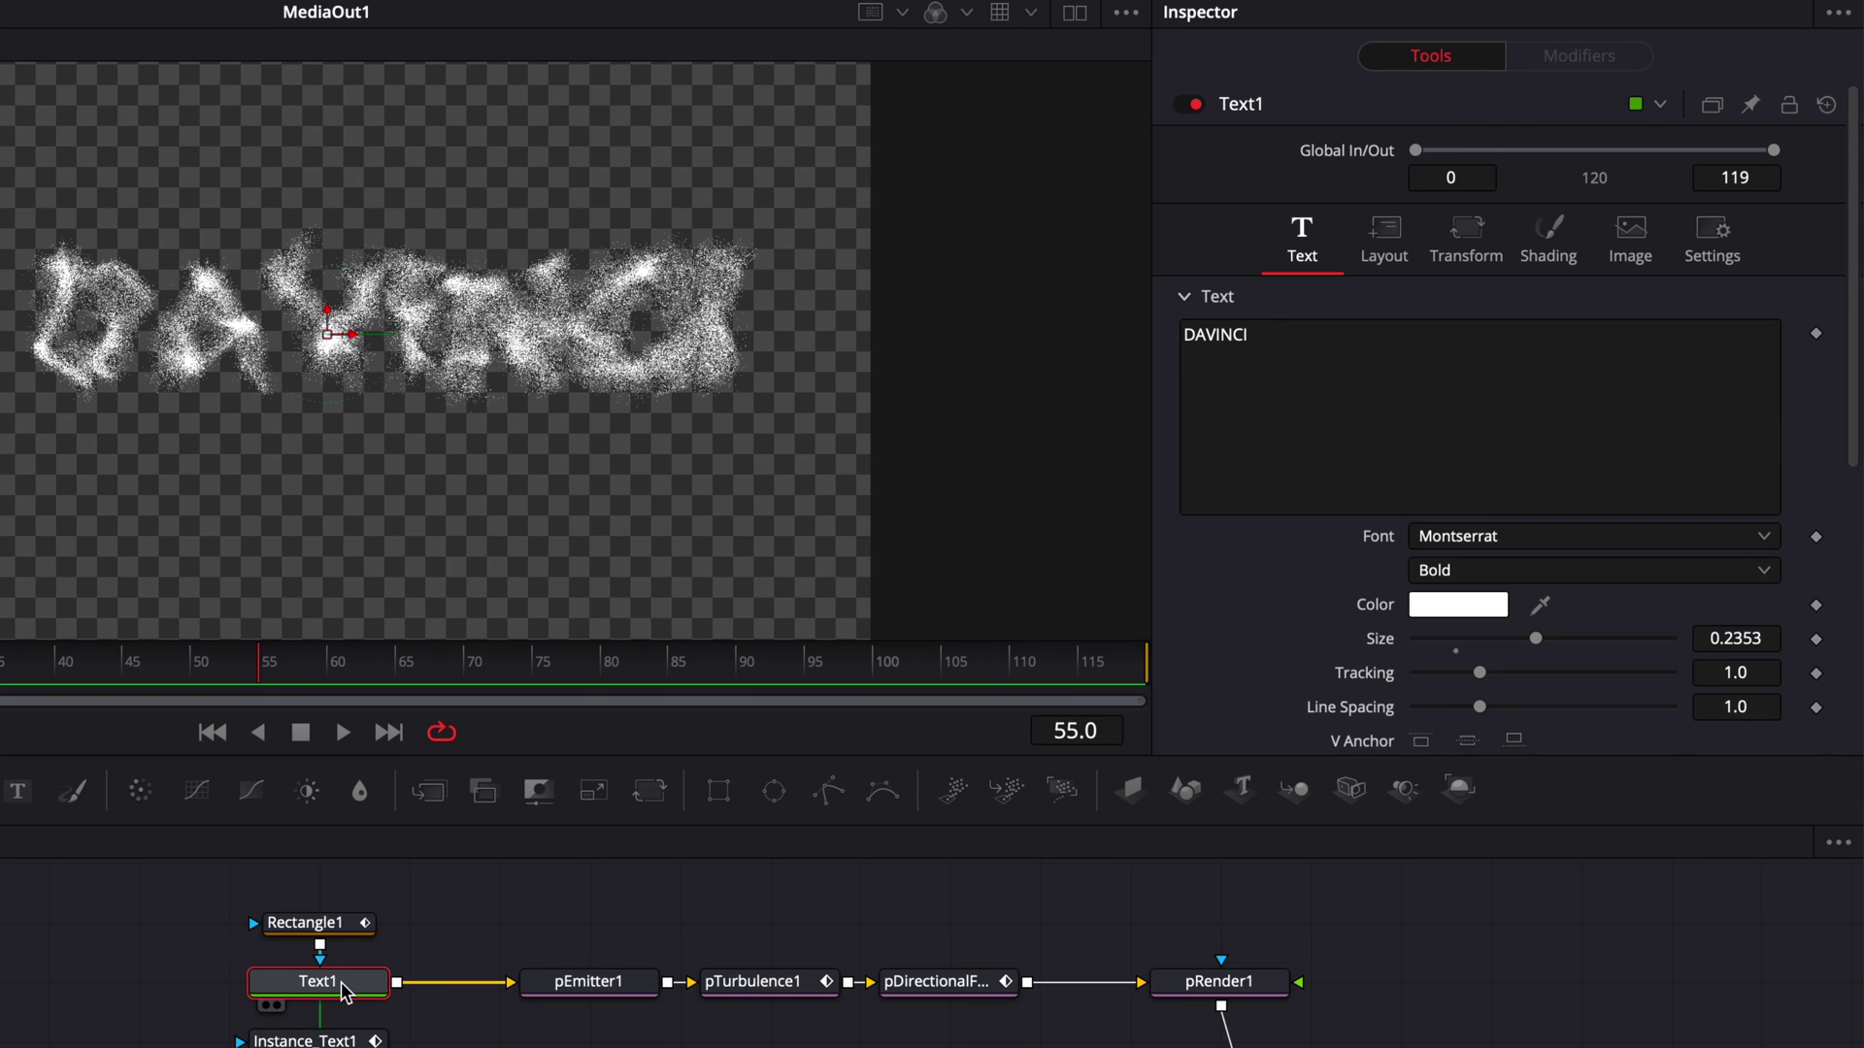
click(1549, 248)
scroll(1417, 669, down, 5)
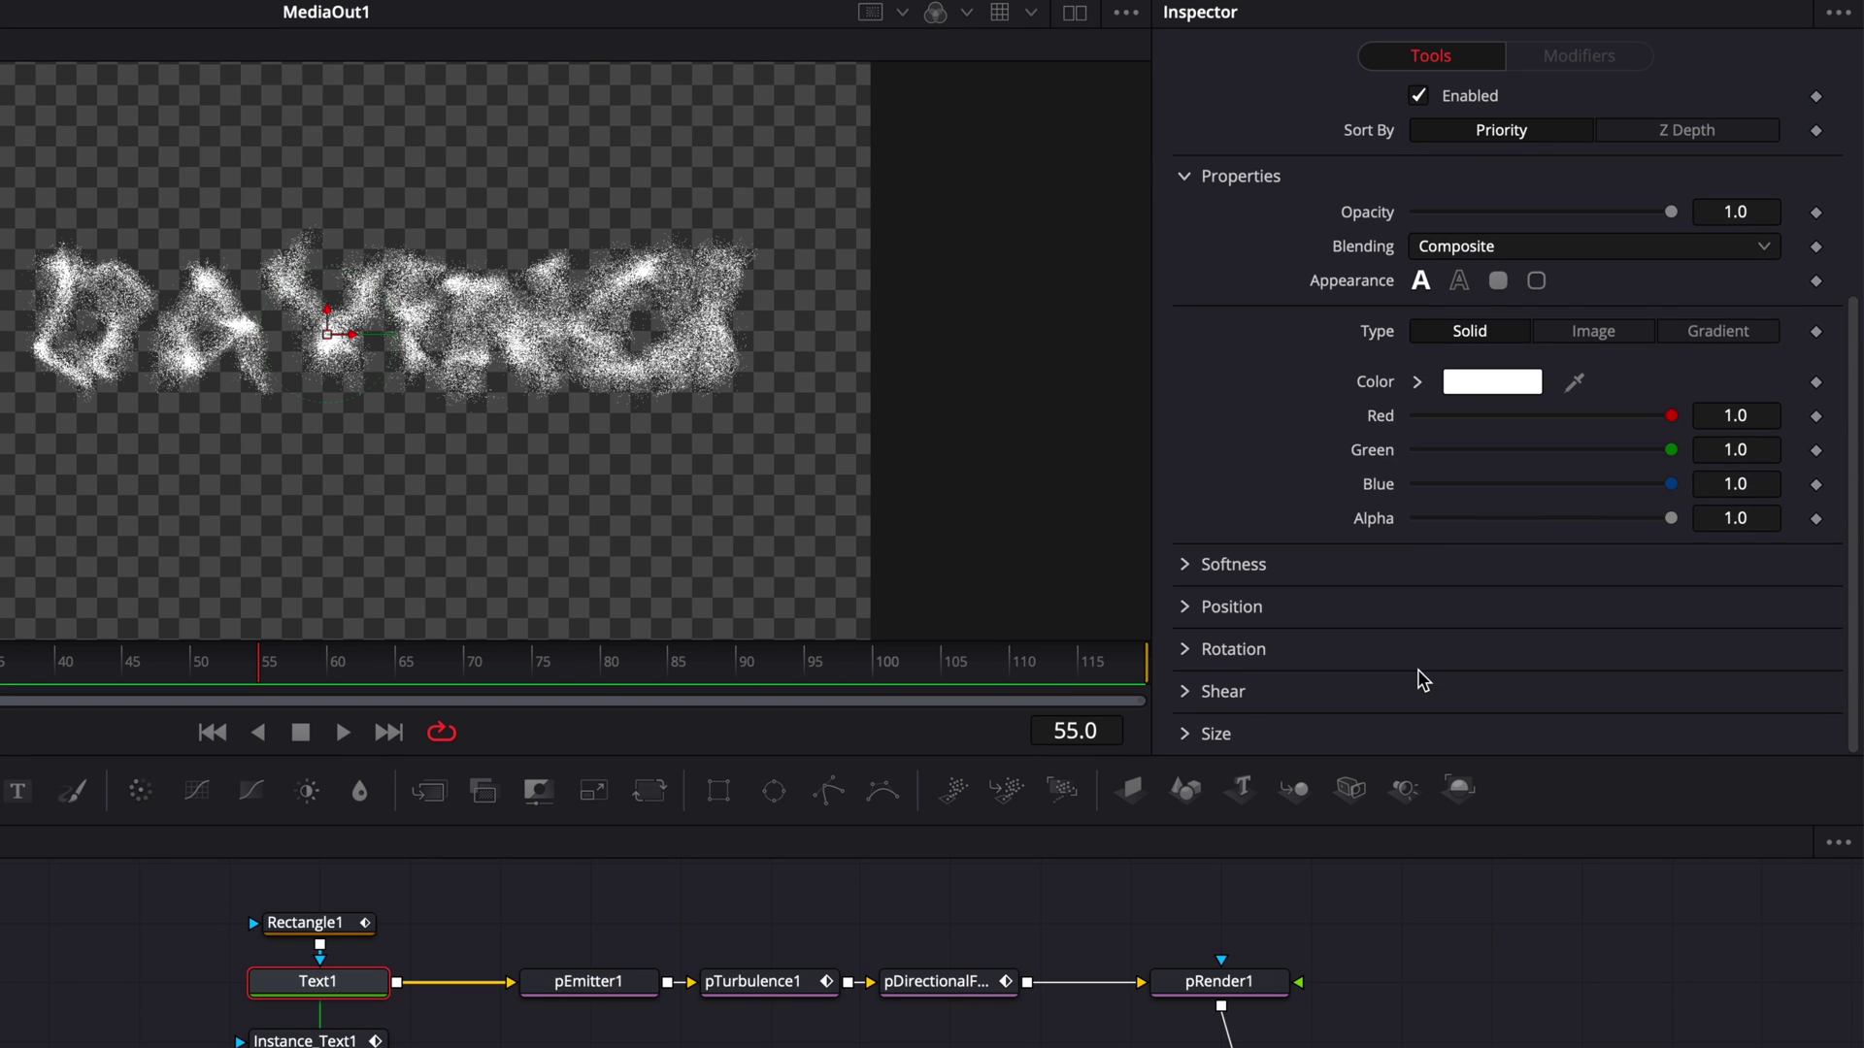
click(1723, 331)
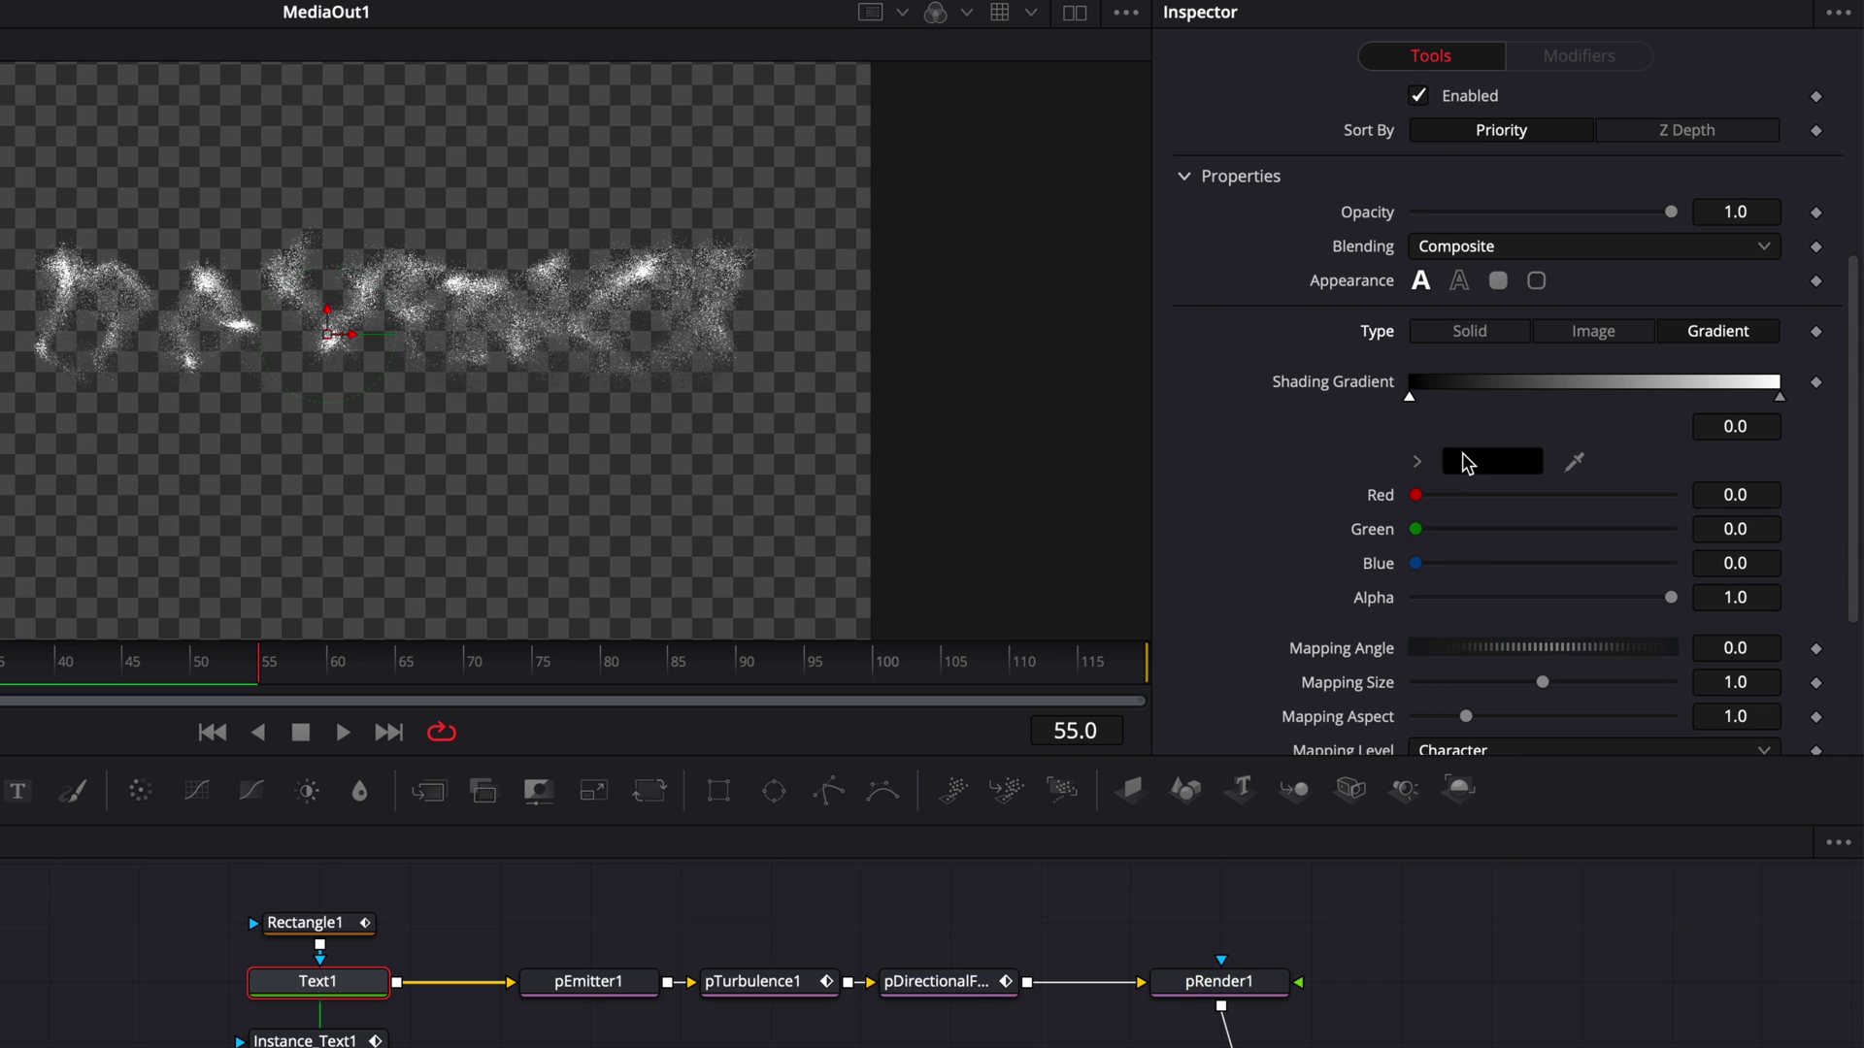
scroll(1464, 458, down, 3)
Make the left gradient stop red, select the right stop, and view frame 17
click(1512, 340)
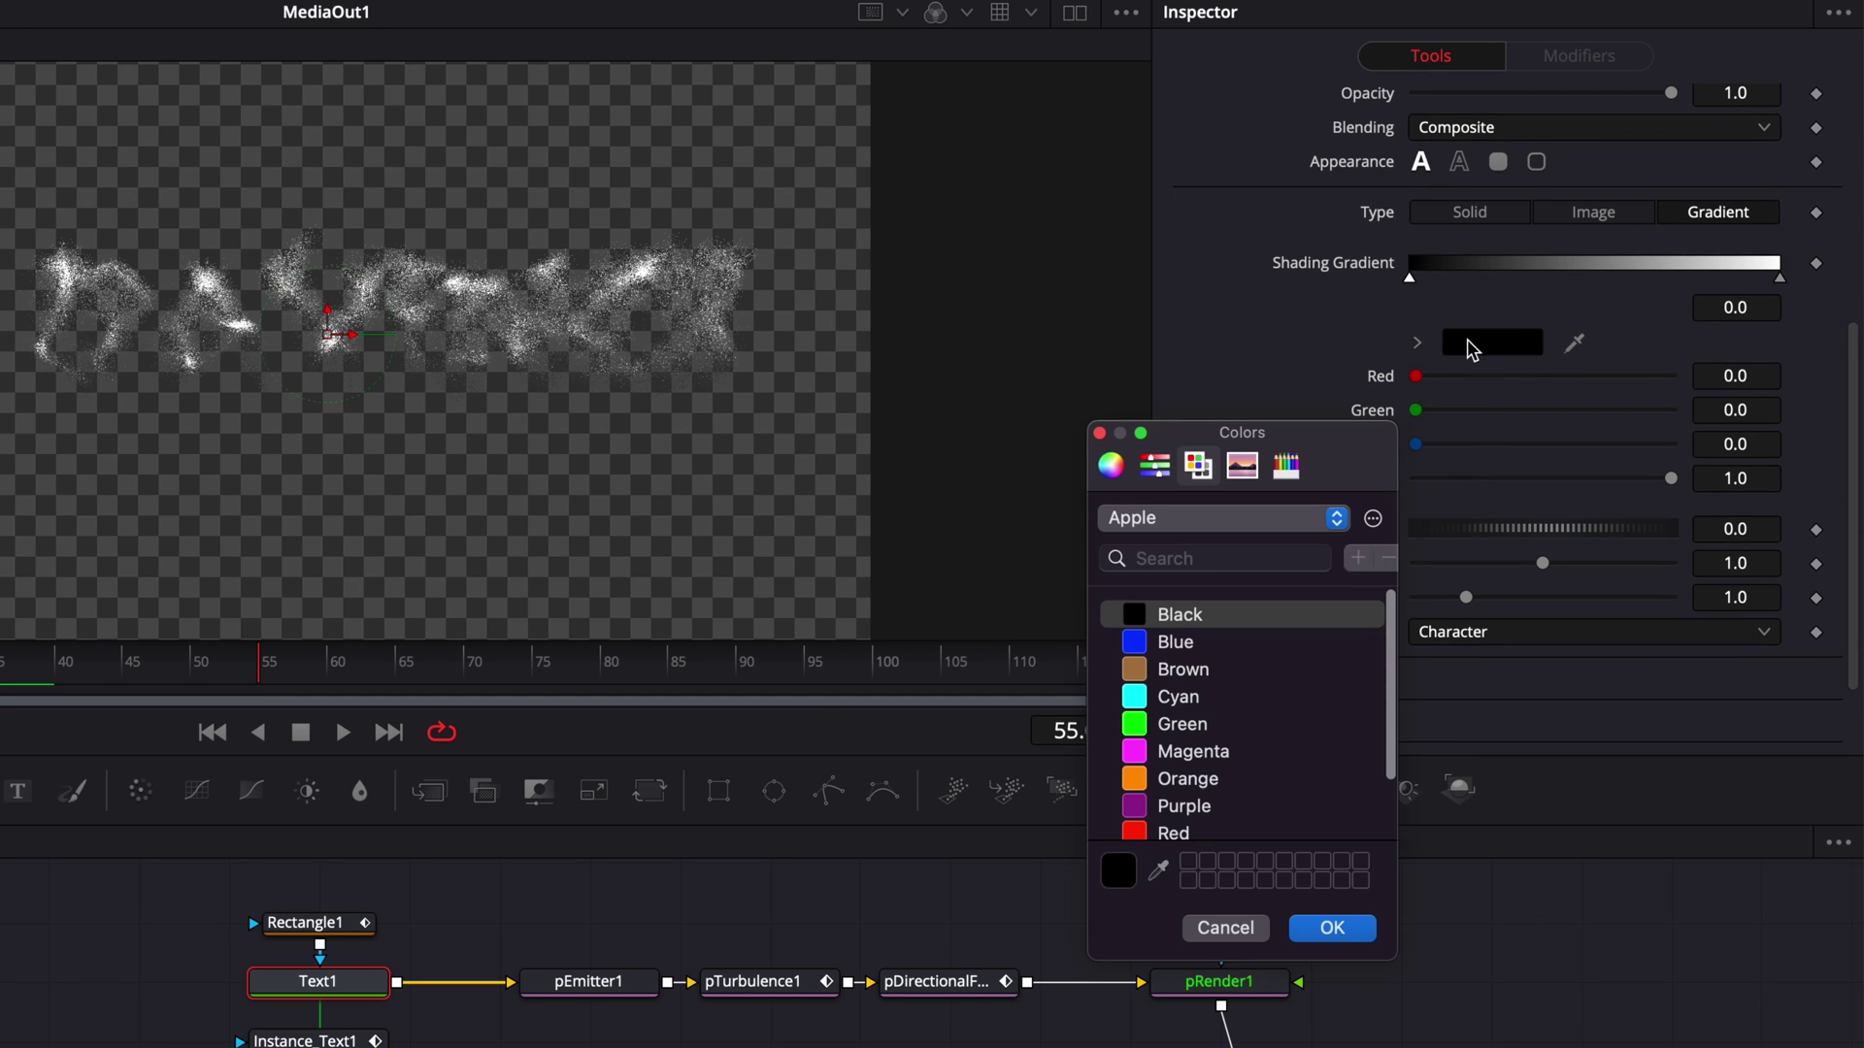
click(1160, 828)
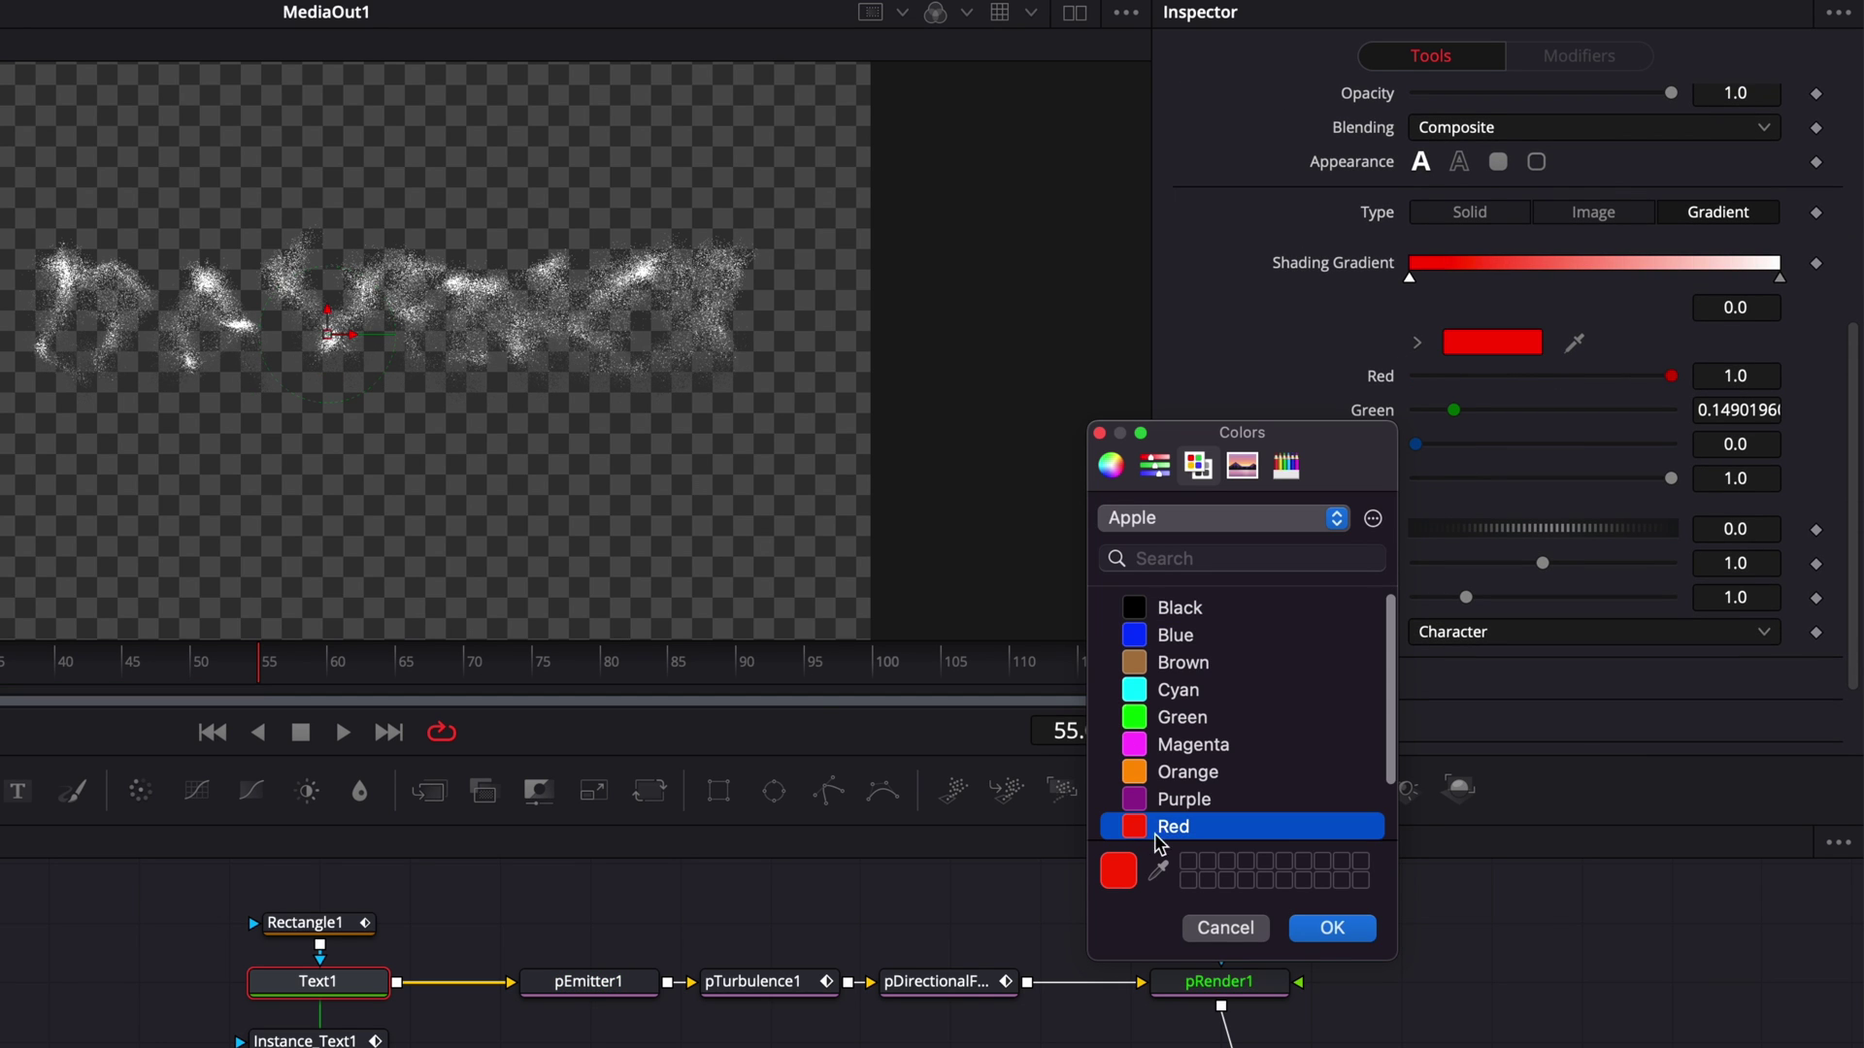
click(1358, 930)
click(1779, 277)
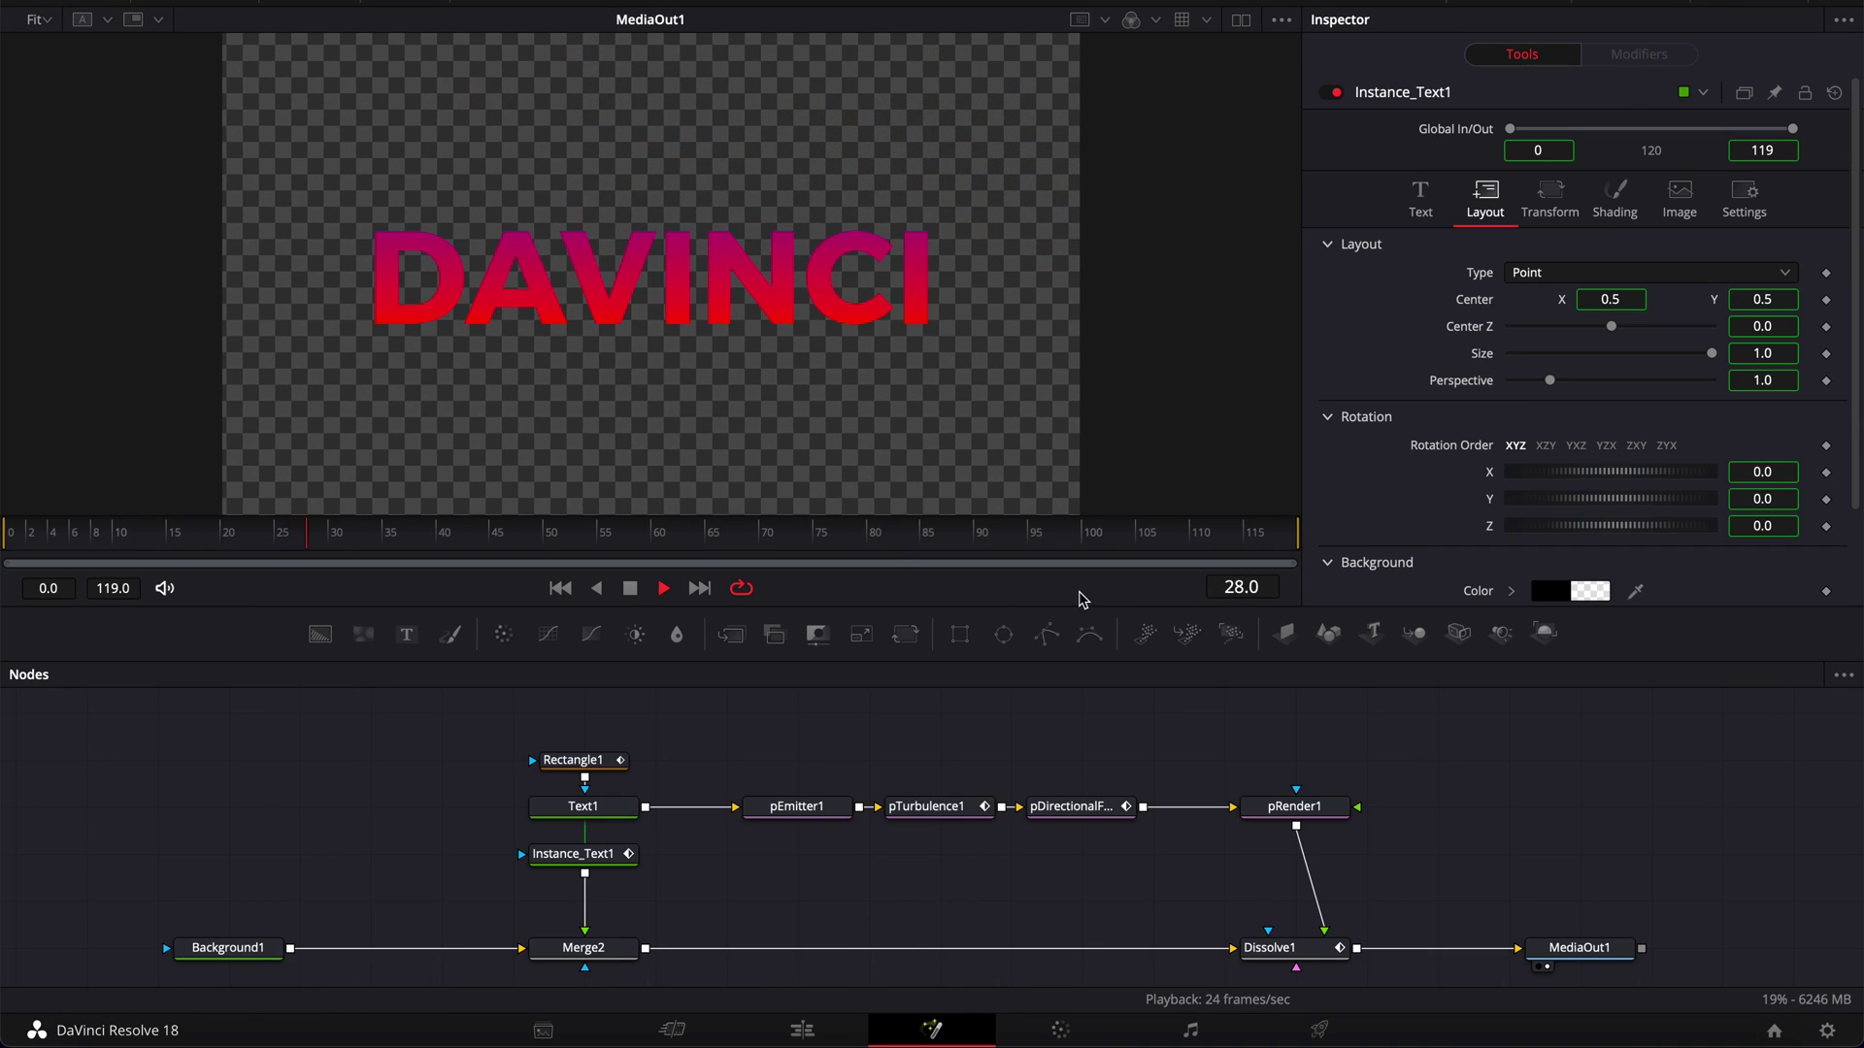
key(space)
drag(151, 537, 194, 537)
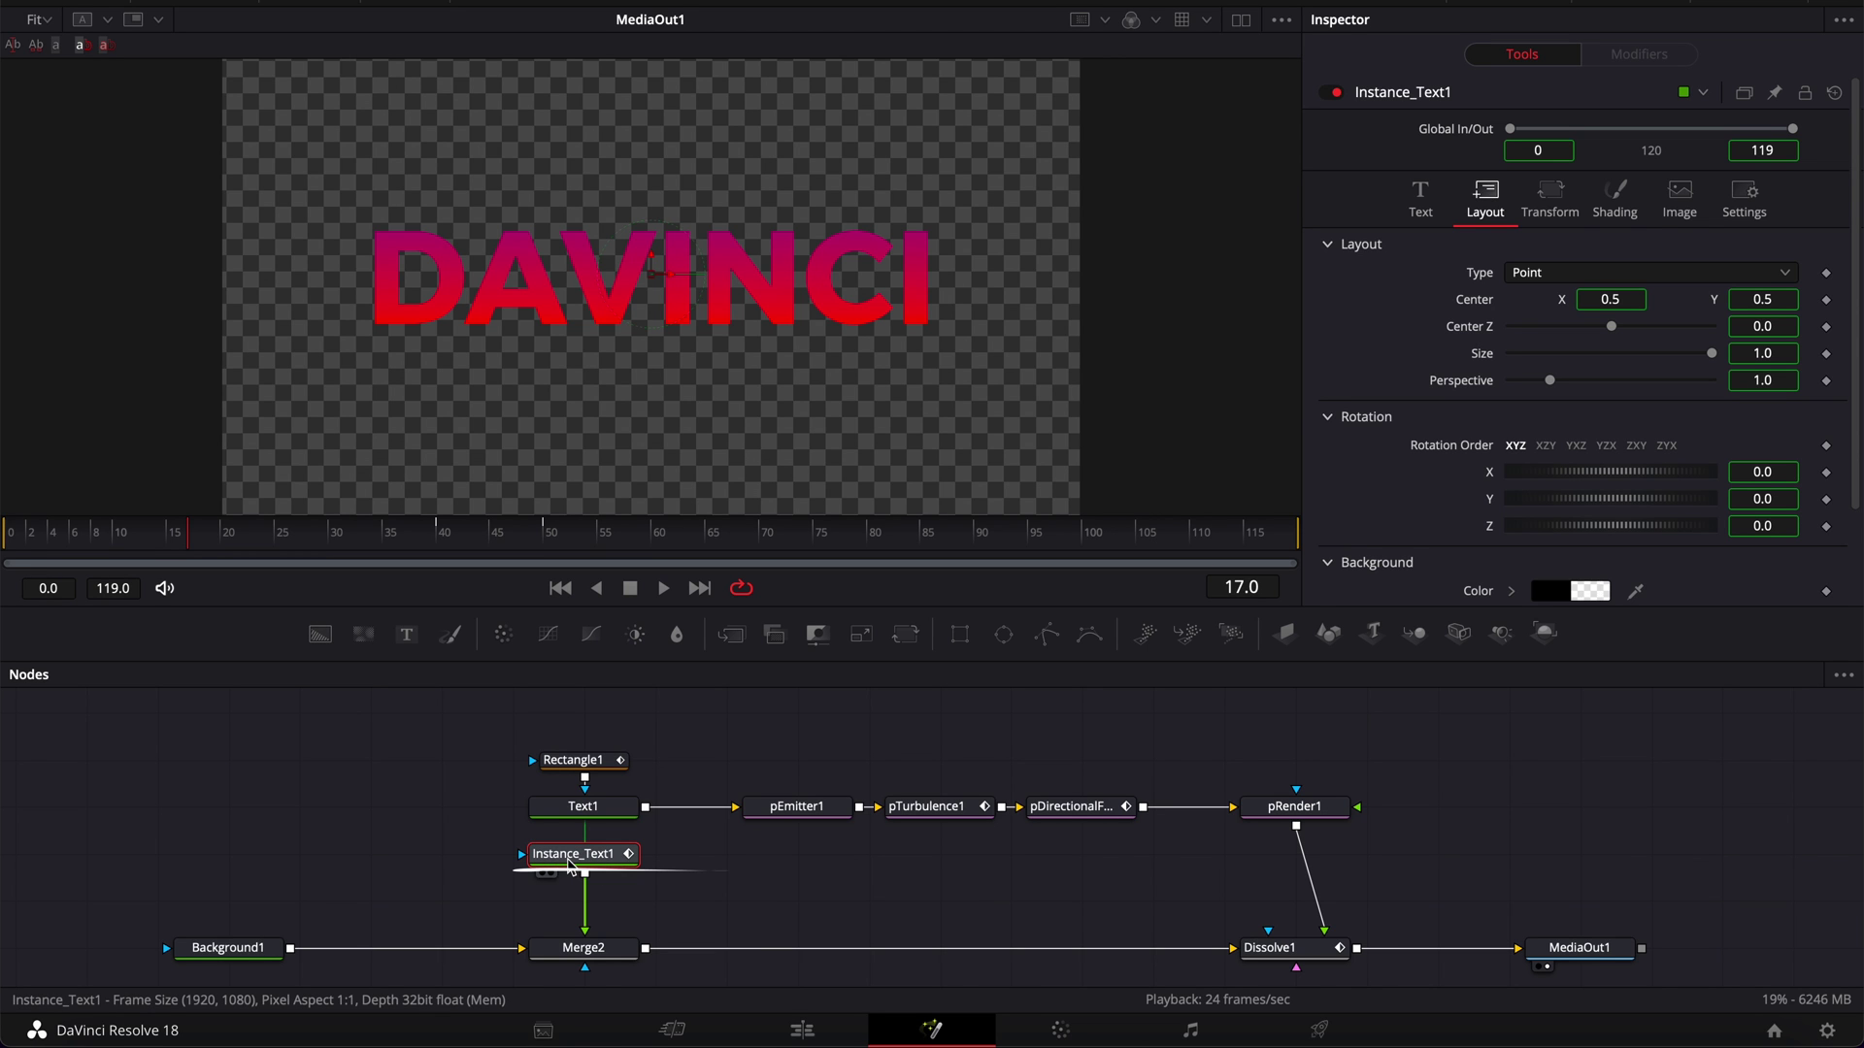
Insert a Transform node after Instance_Text1 and attach a Rectangle mask to Merge2
key(shift+space)
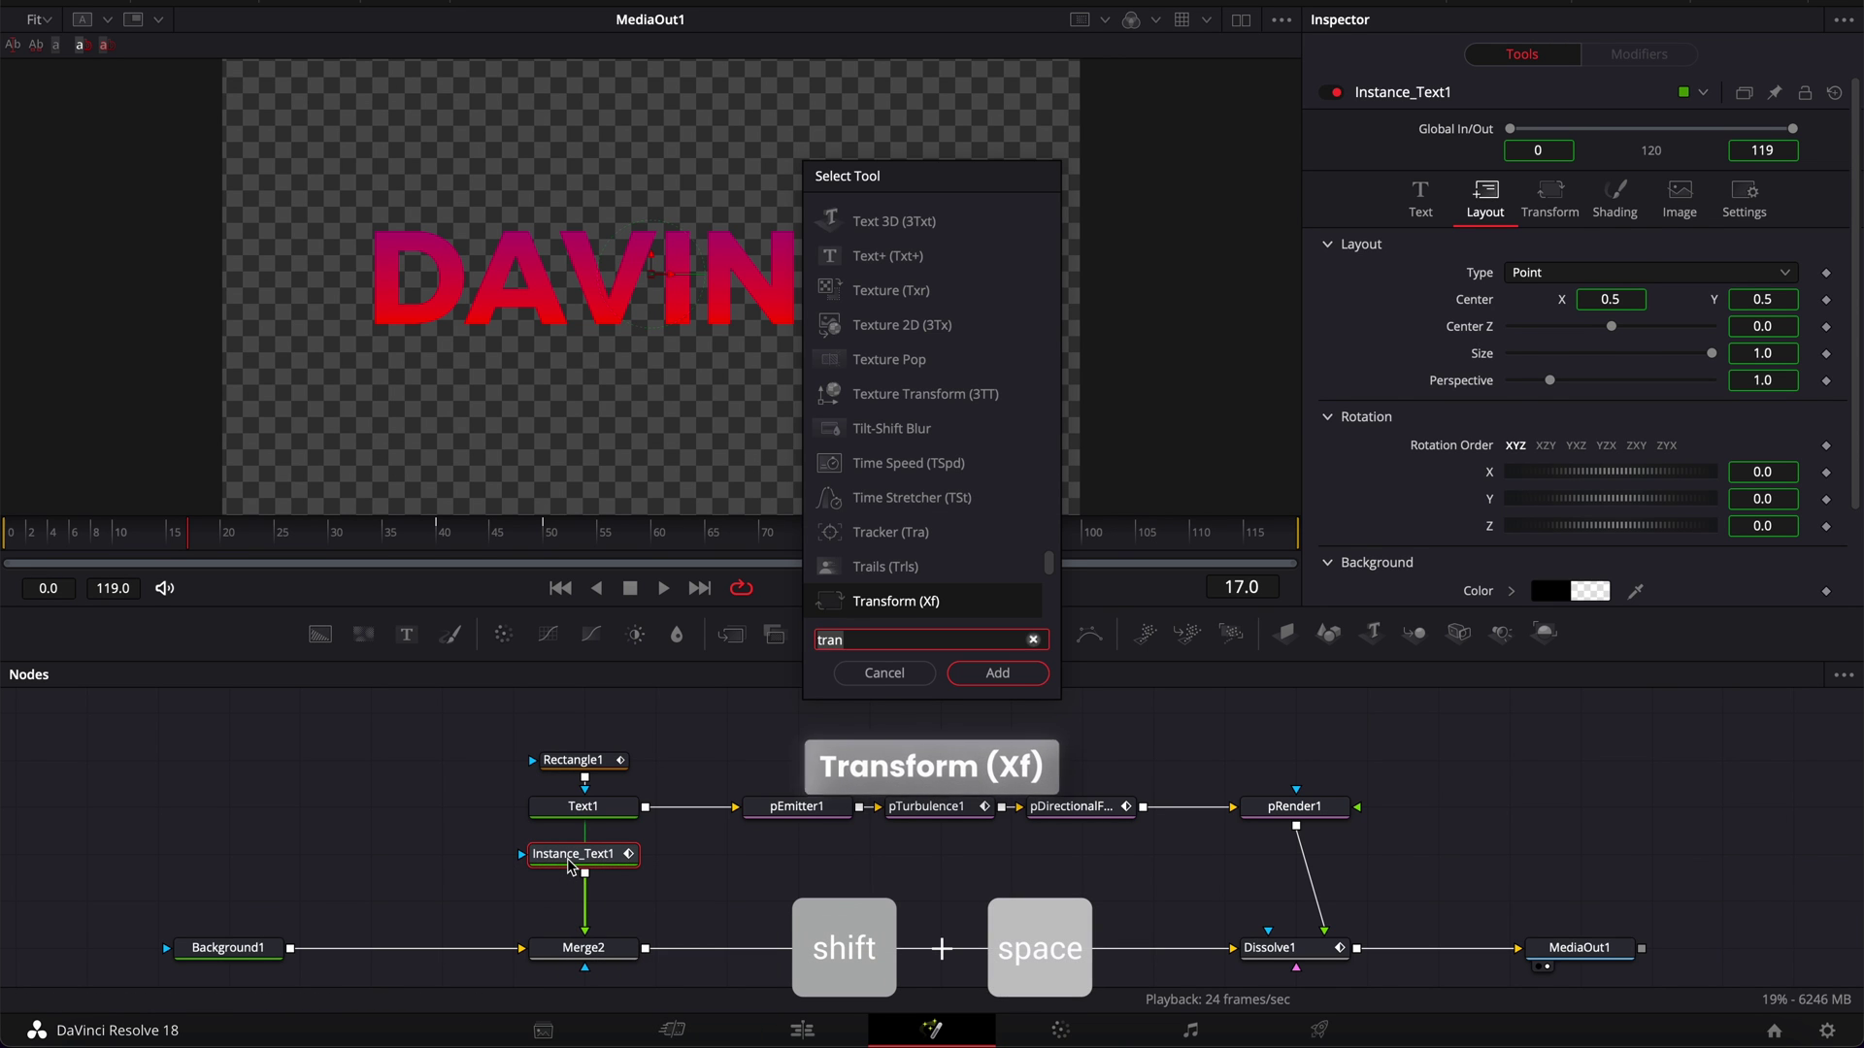
key(Return)
drag(967, 638, 585, 909)
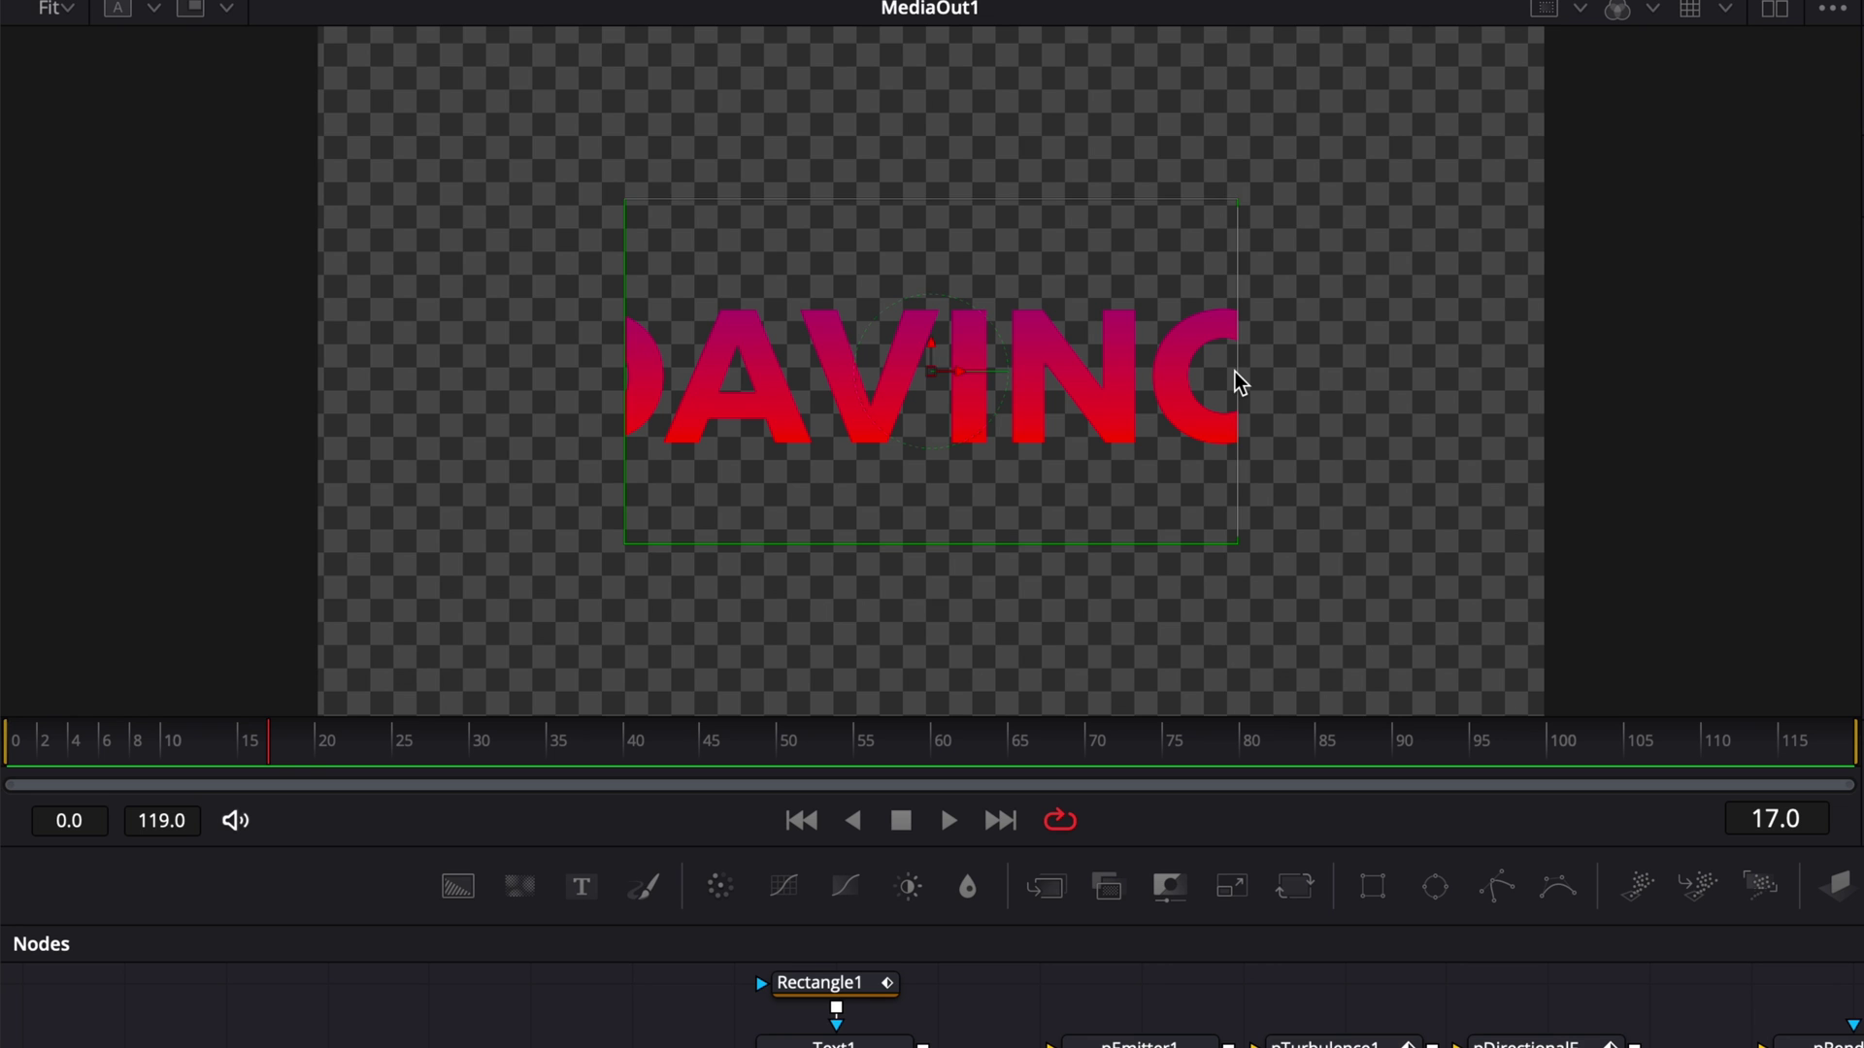
Widen Rectangle2 to frame all of DAVINCI, with Soft Edge 0.07 and Height 0.446
drag(864, 279, 1017, 274)
drag(1453, 372, 1489, 366)
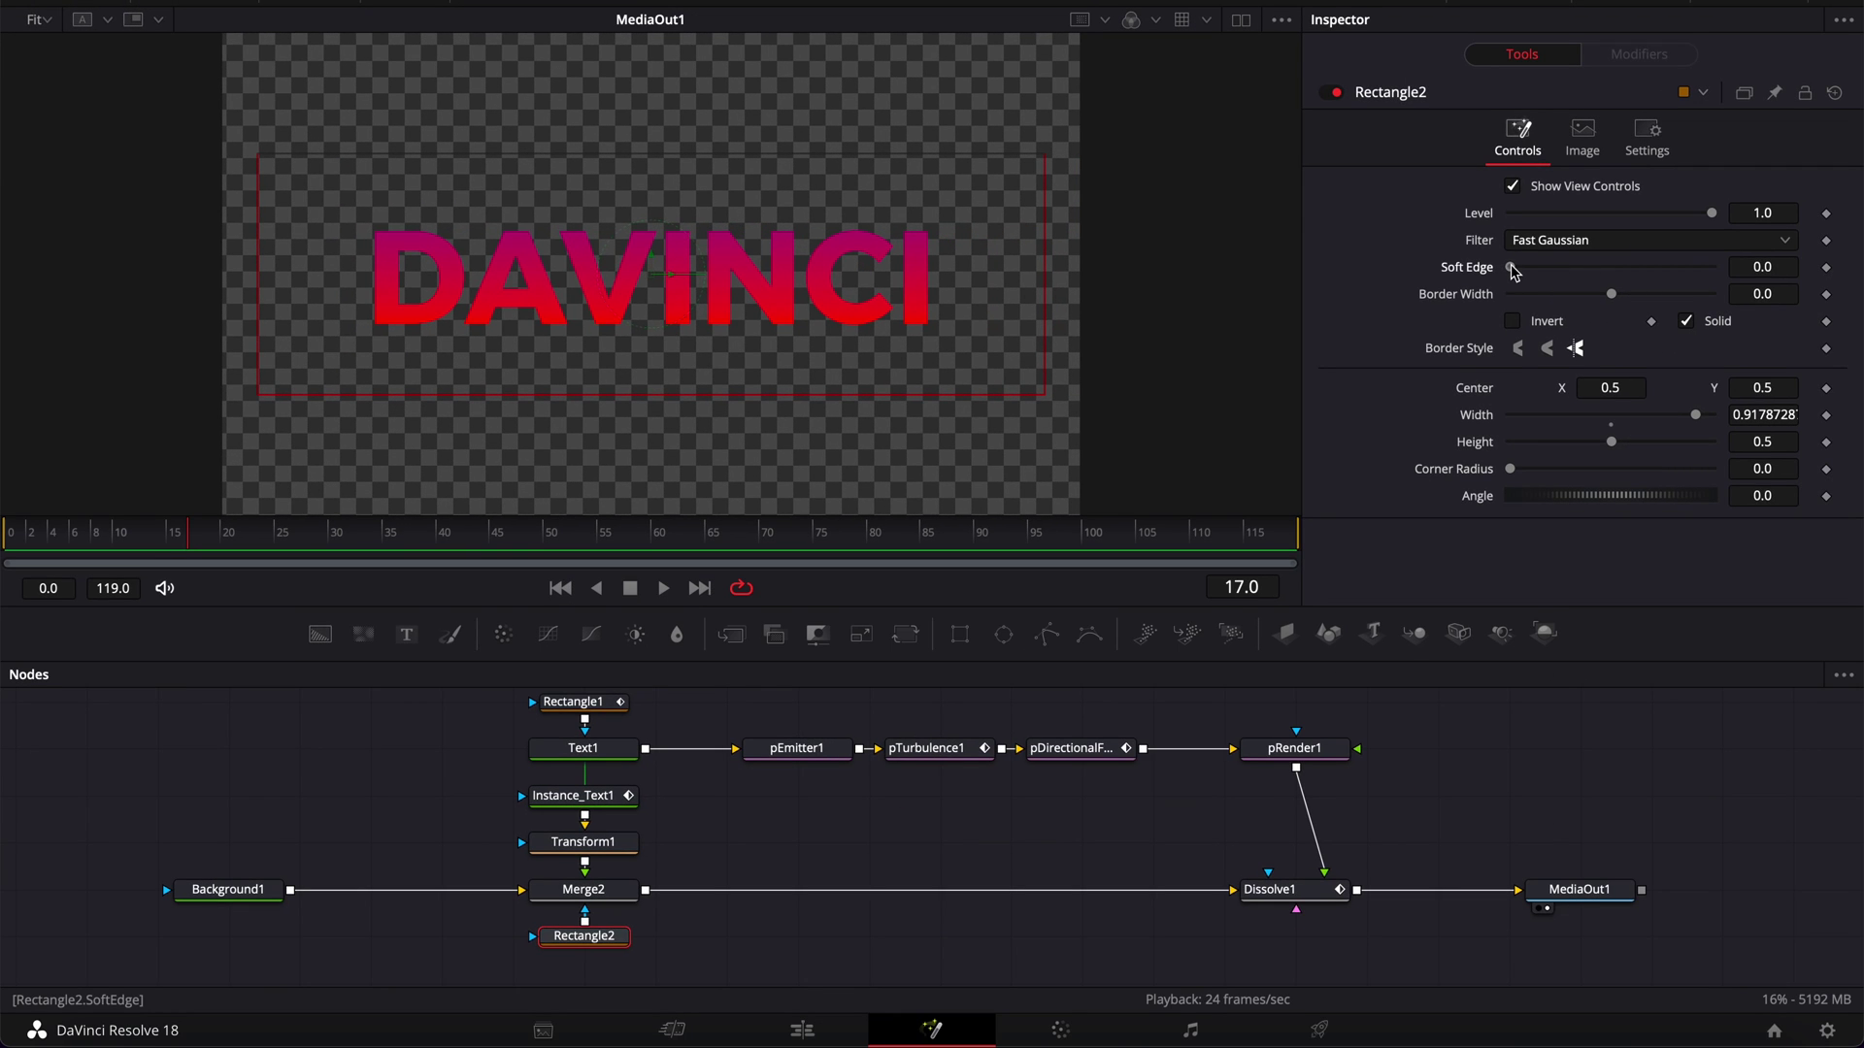
drag(1513, 271, 1581, 267)
drag(251, 467, 254, 454)
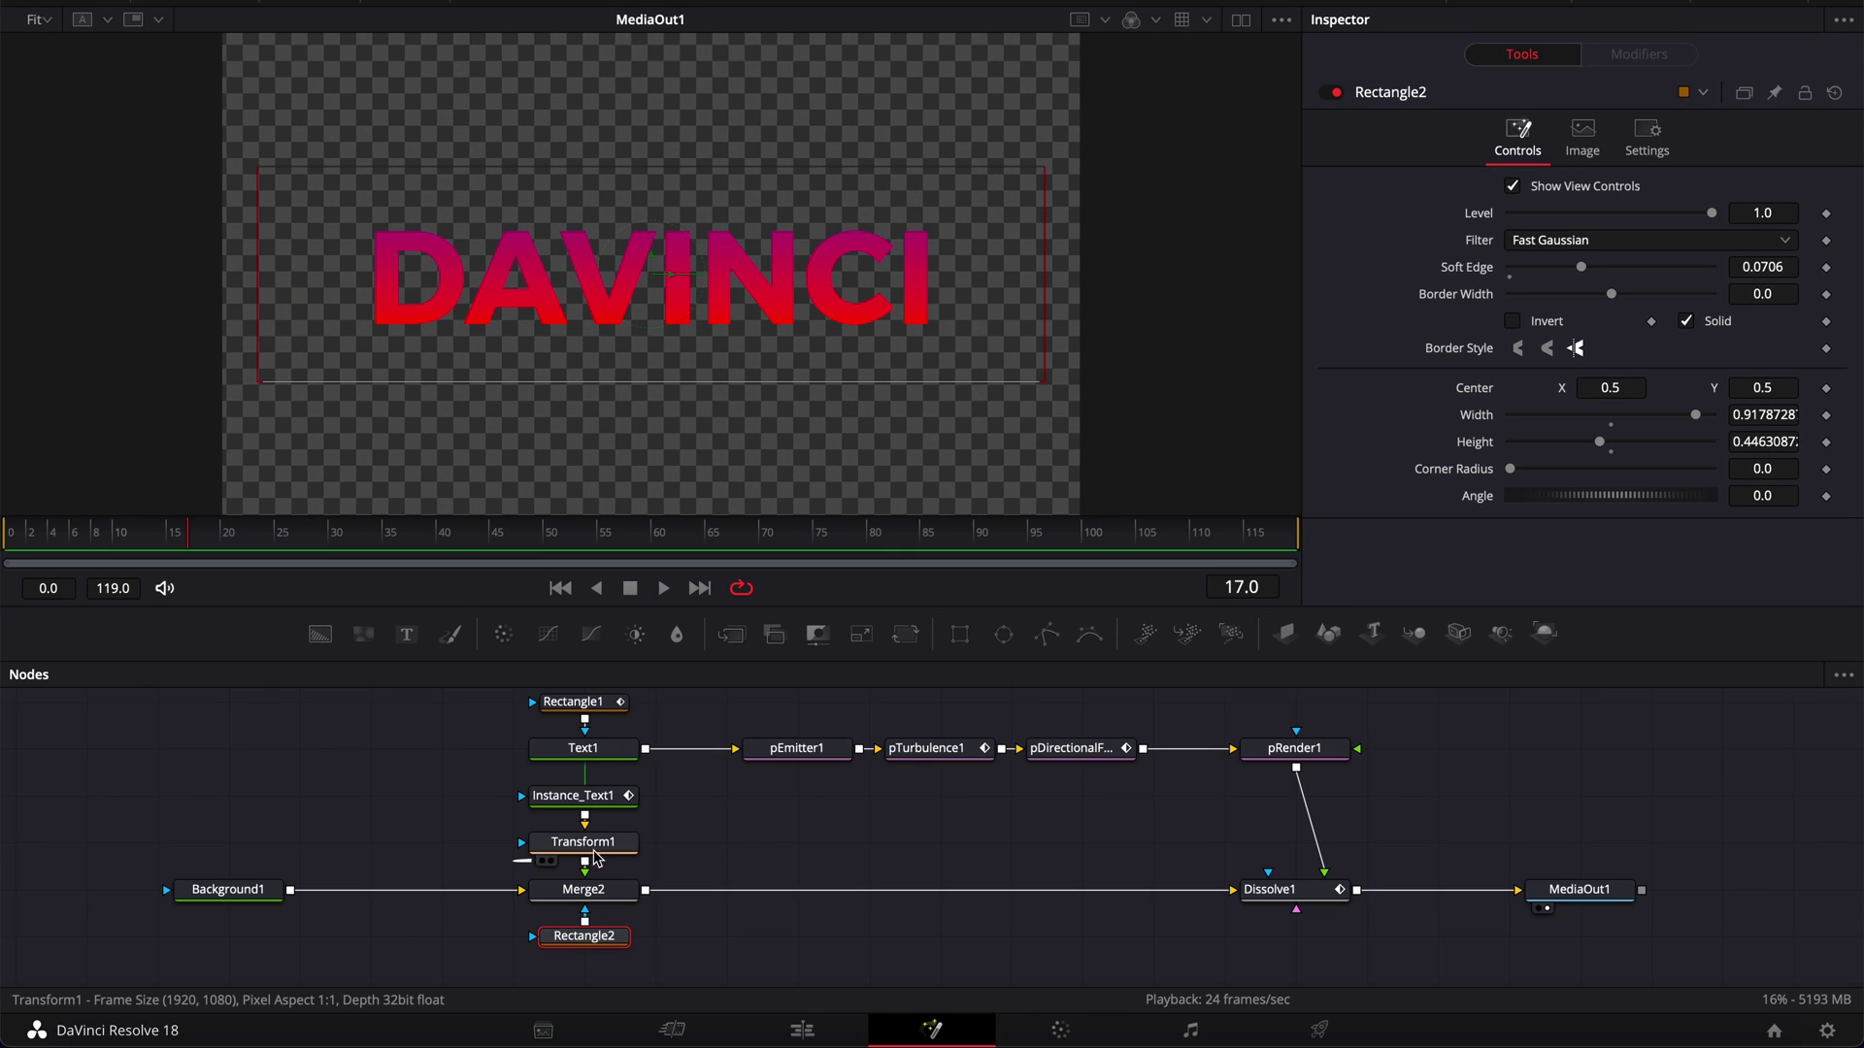
click(588, 844)
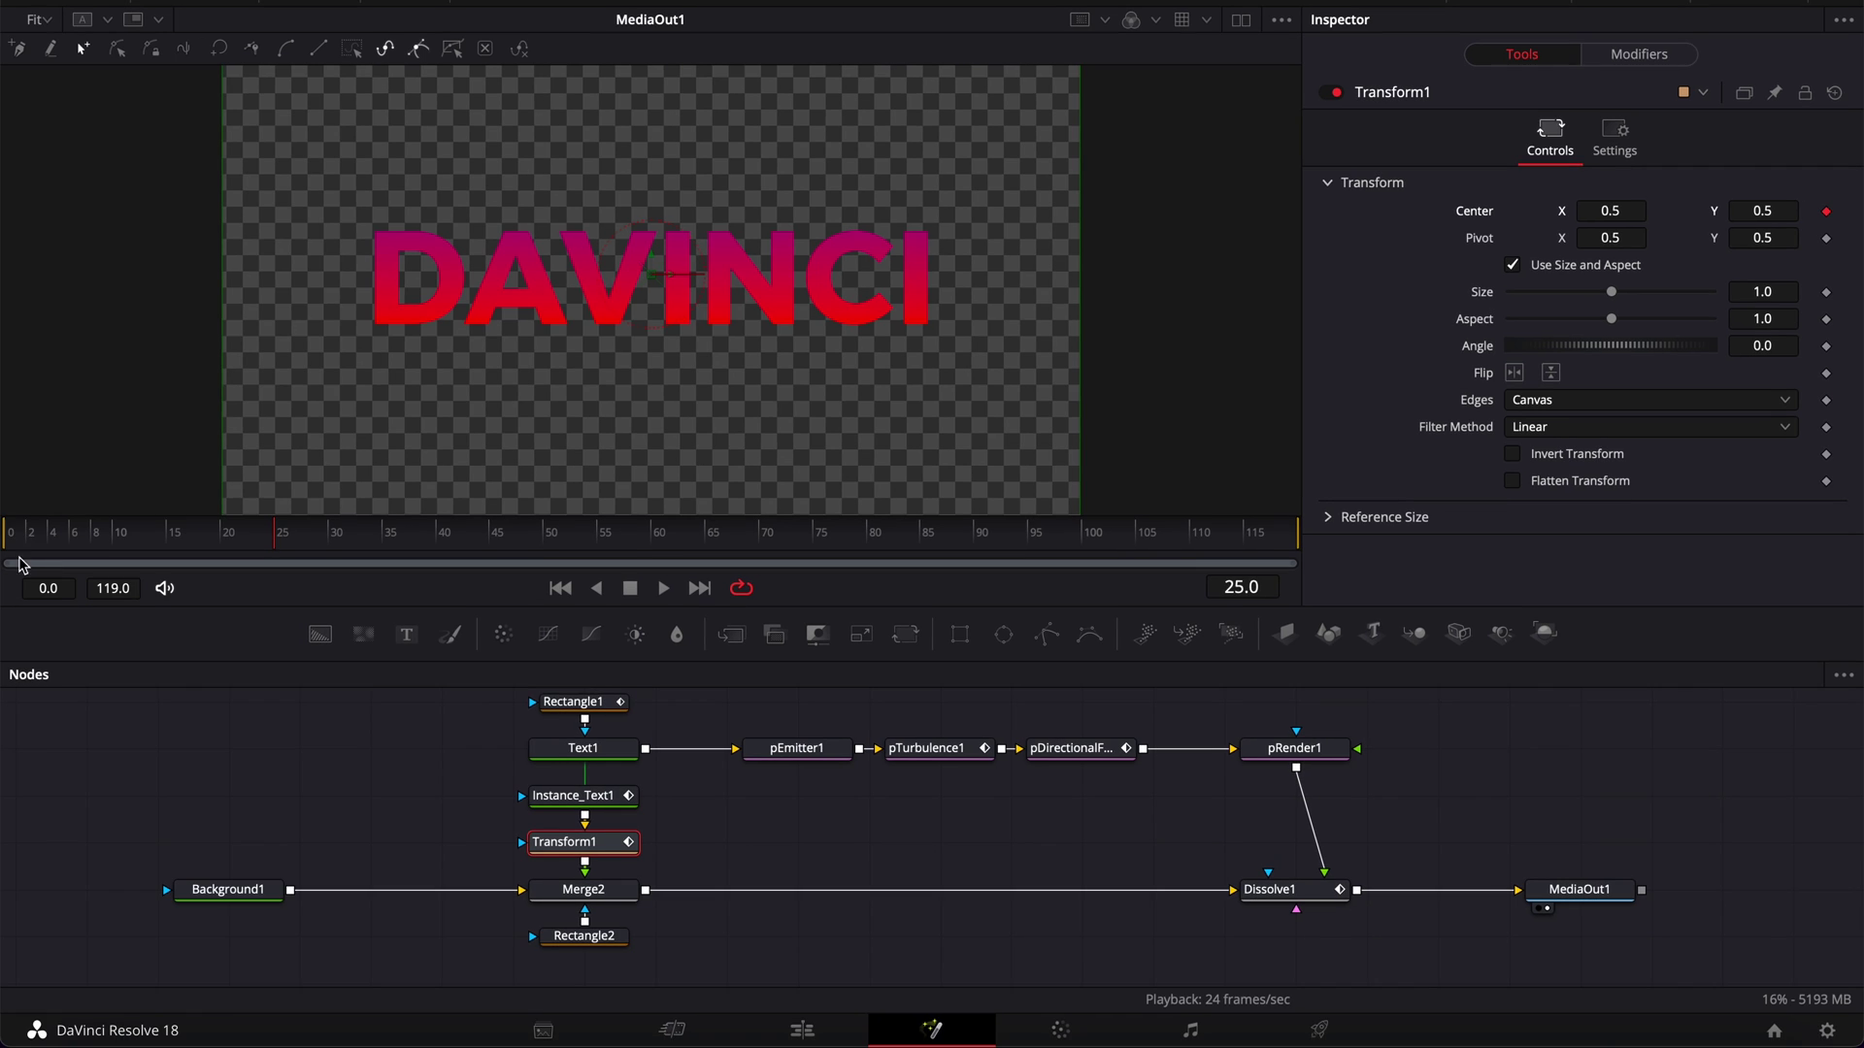
Keyframe Transform1 Center Y at -0.072 on frame 0, hiding the text, and open the Spline editor
click(8, 532)
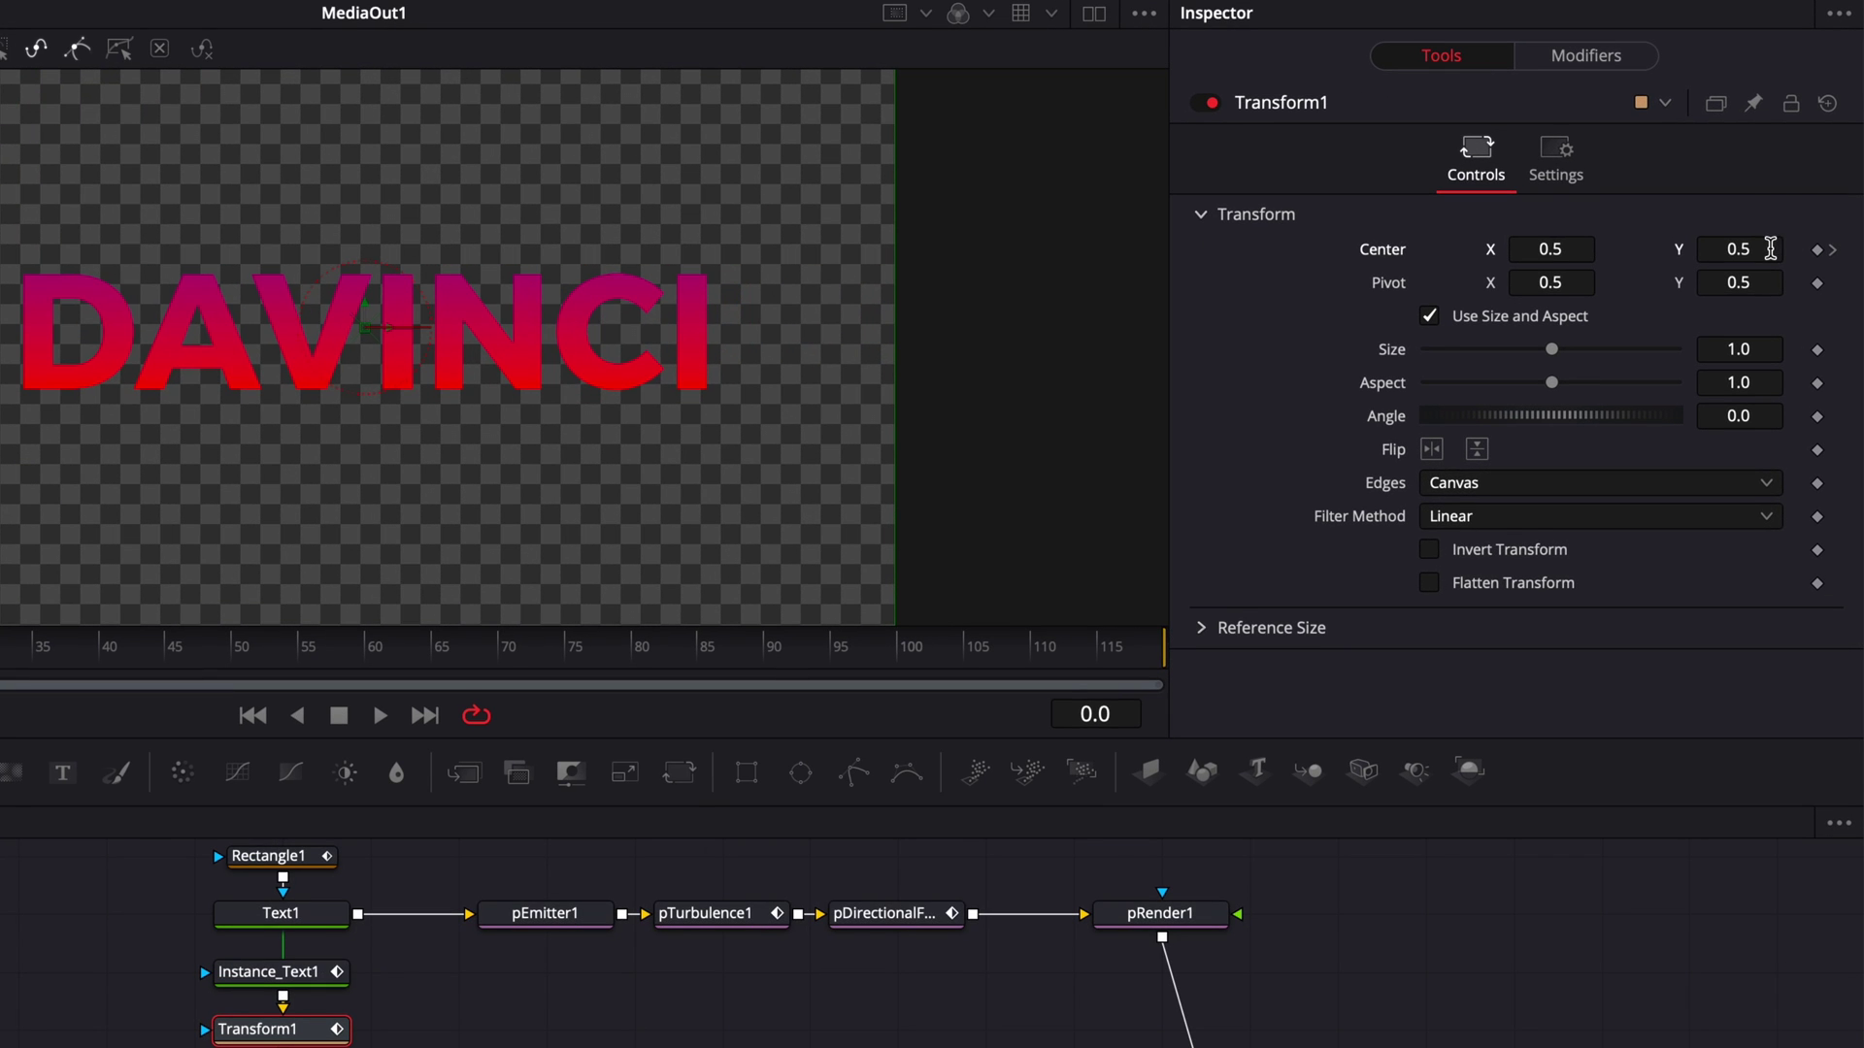
drag(1770, 249, 1335, 250)
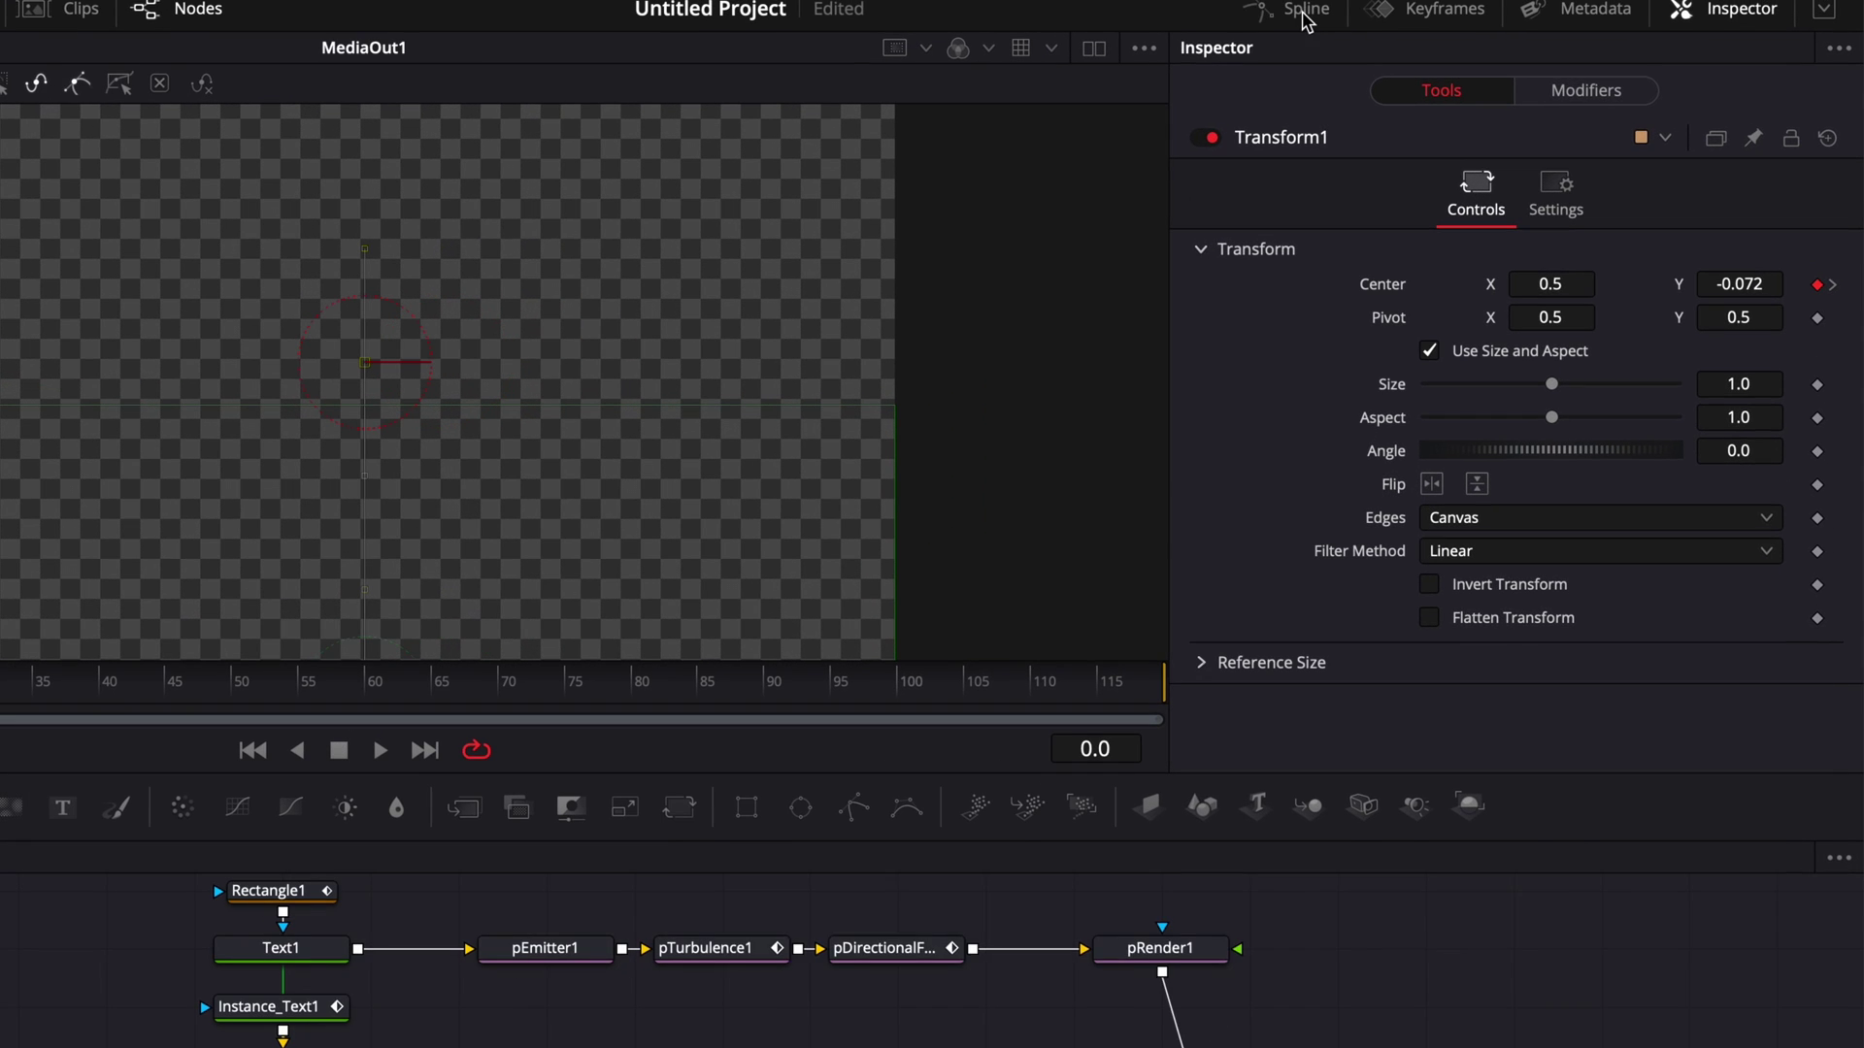
click(1303, 12)
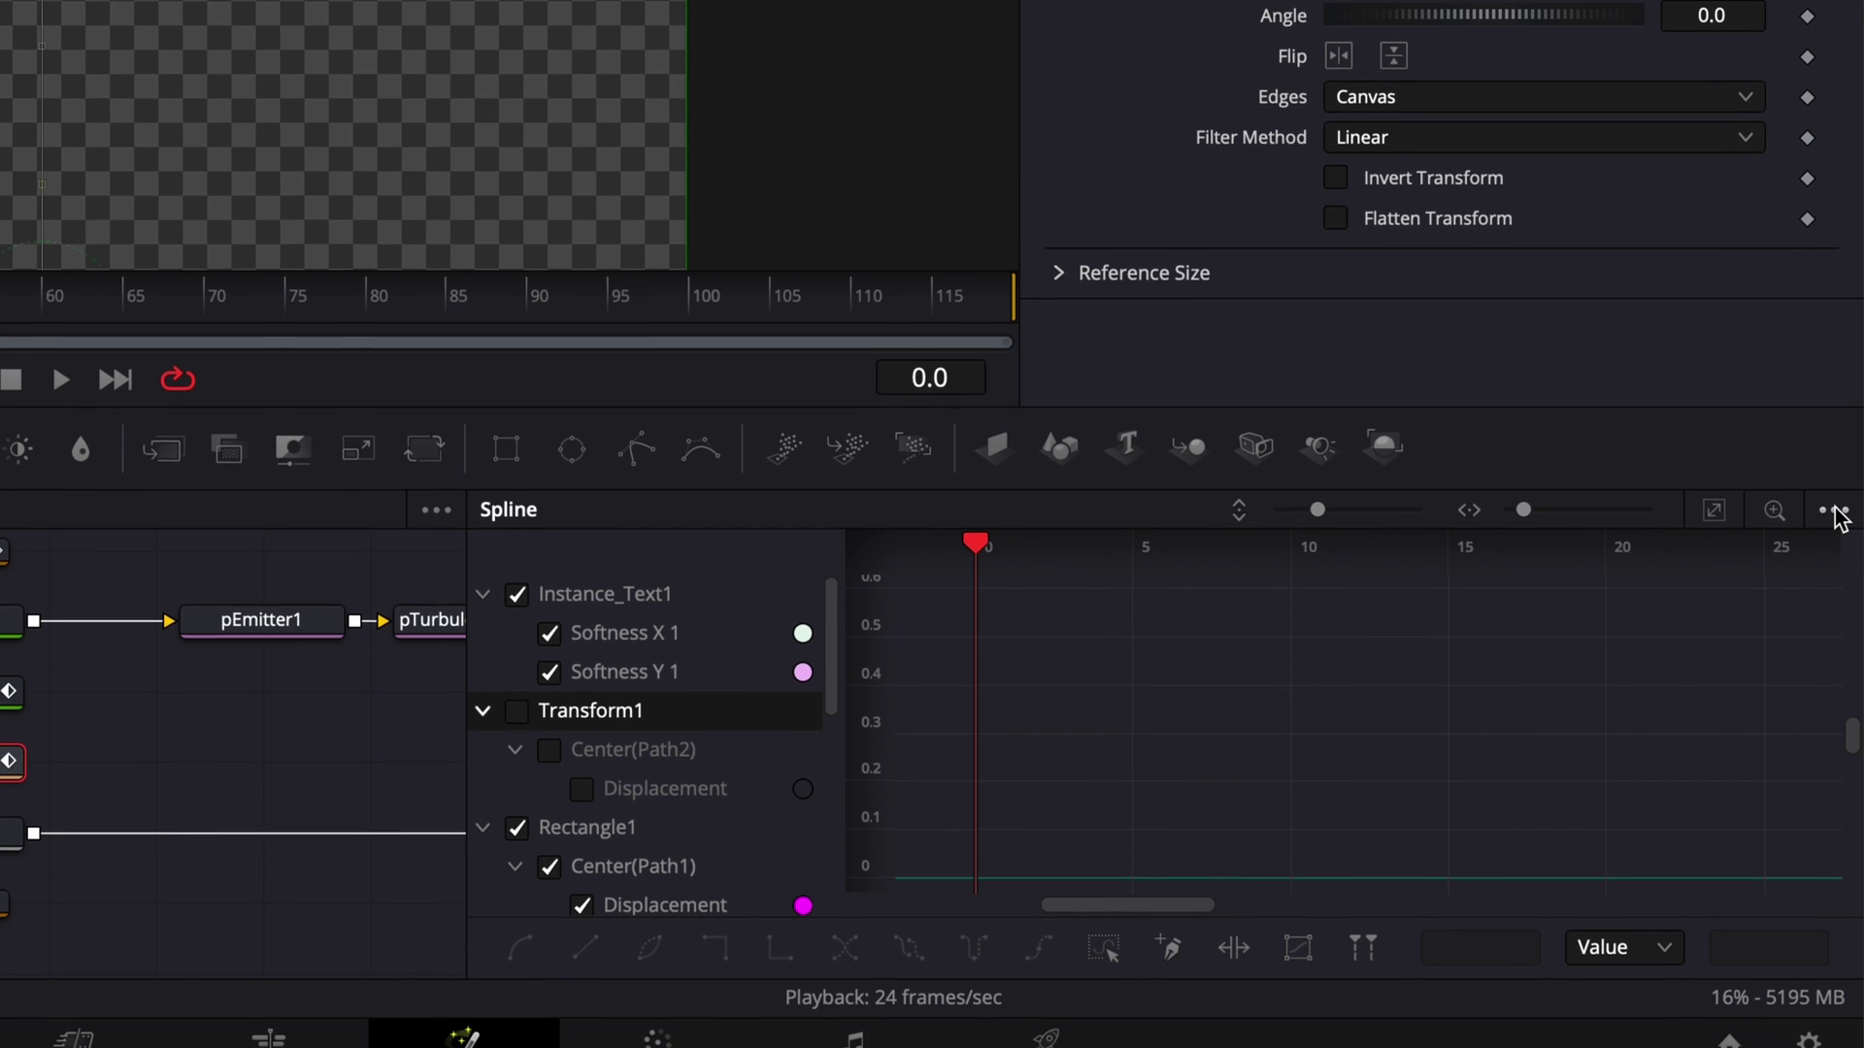
Show only Transform1's Displacement curve and smooth both keyframes, easing in 76 and out 33
click(1834, 547)
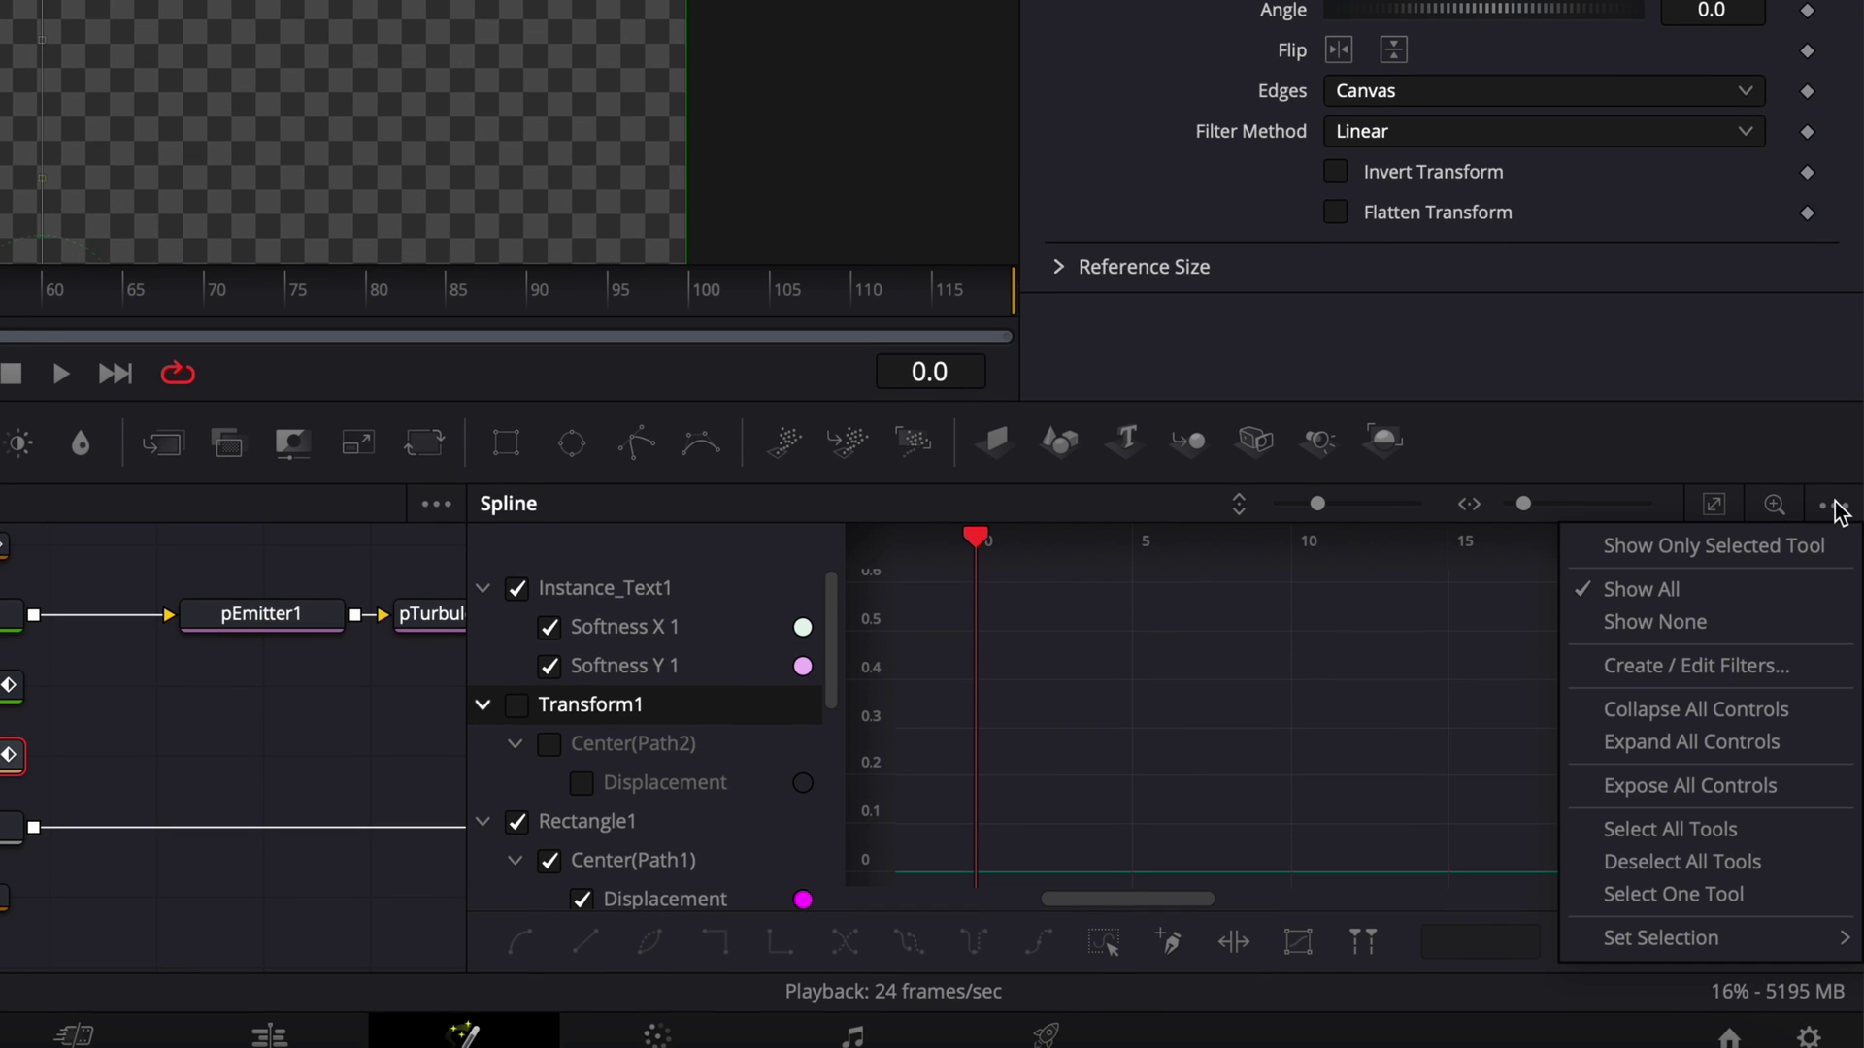
click(1734, 552)
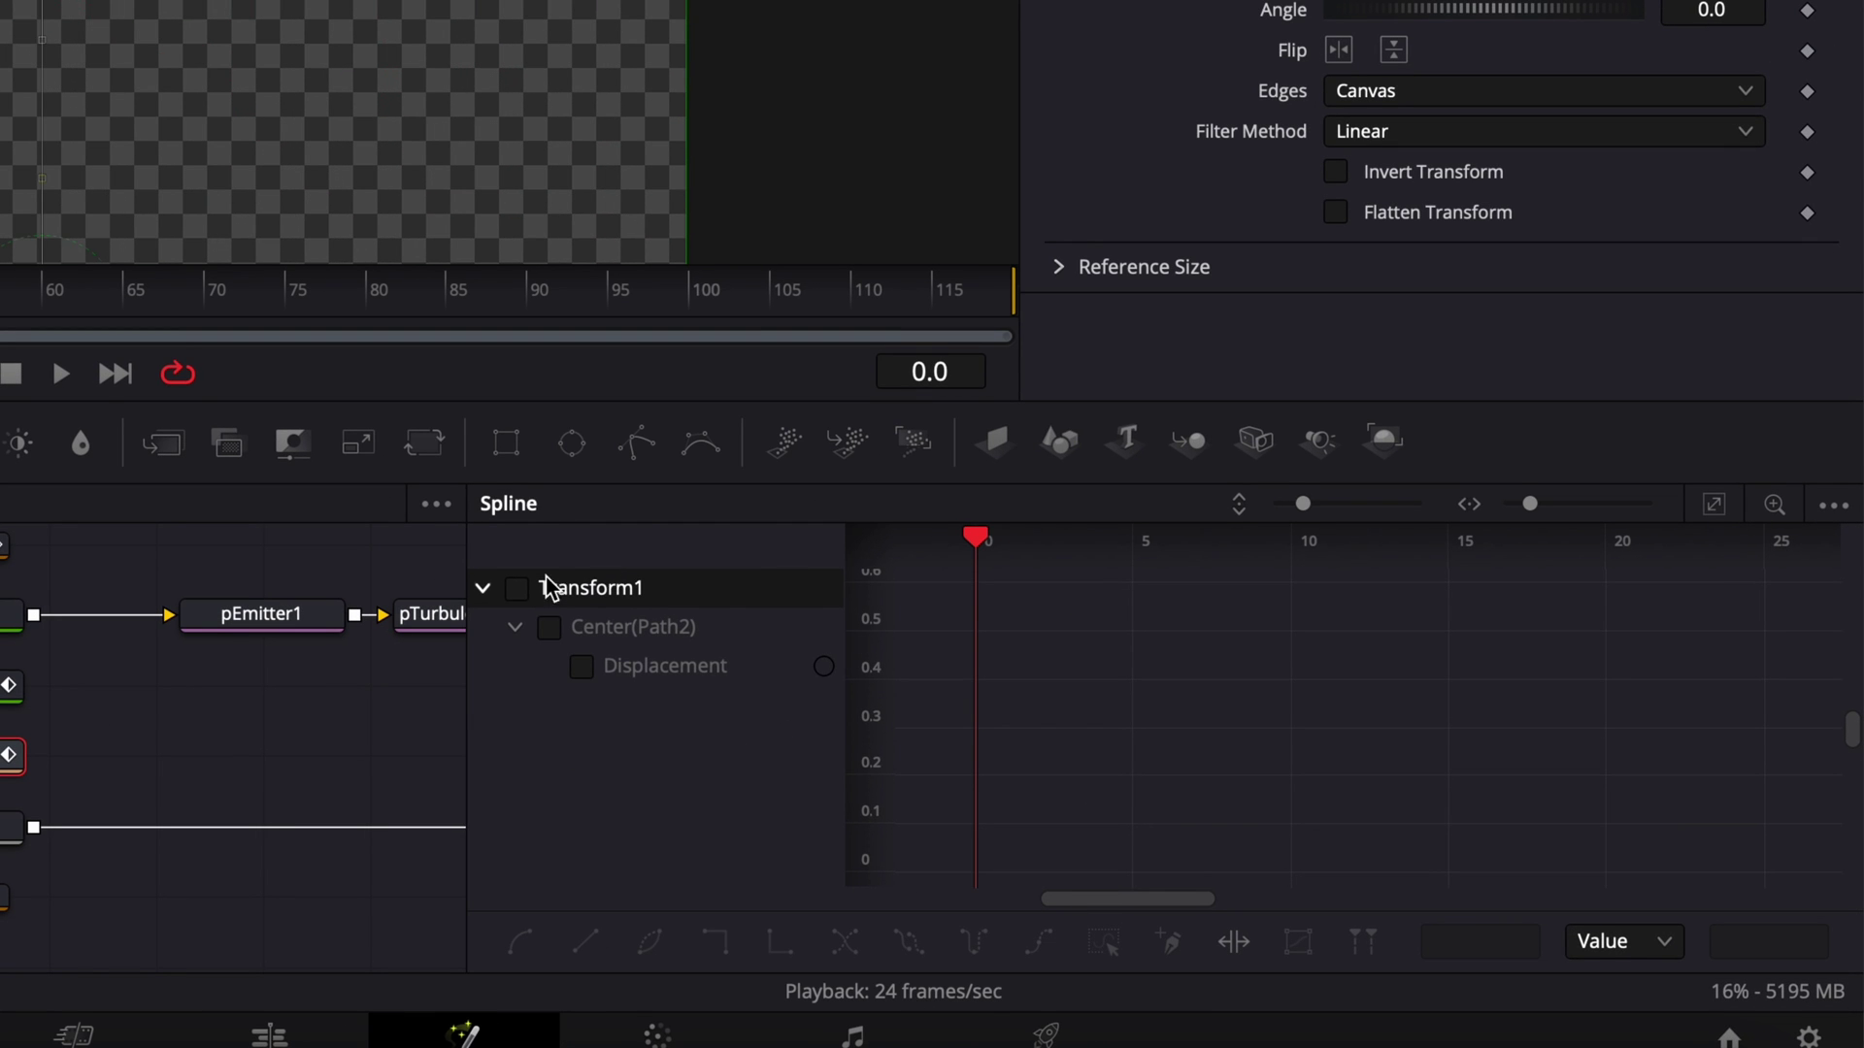
click(515, 589)
click(1714, 504)
drag(931, 873, 1852, 556)
key(s)
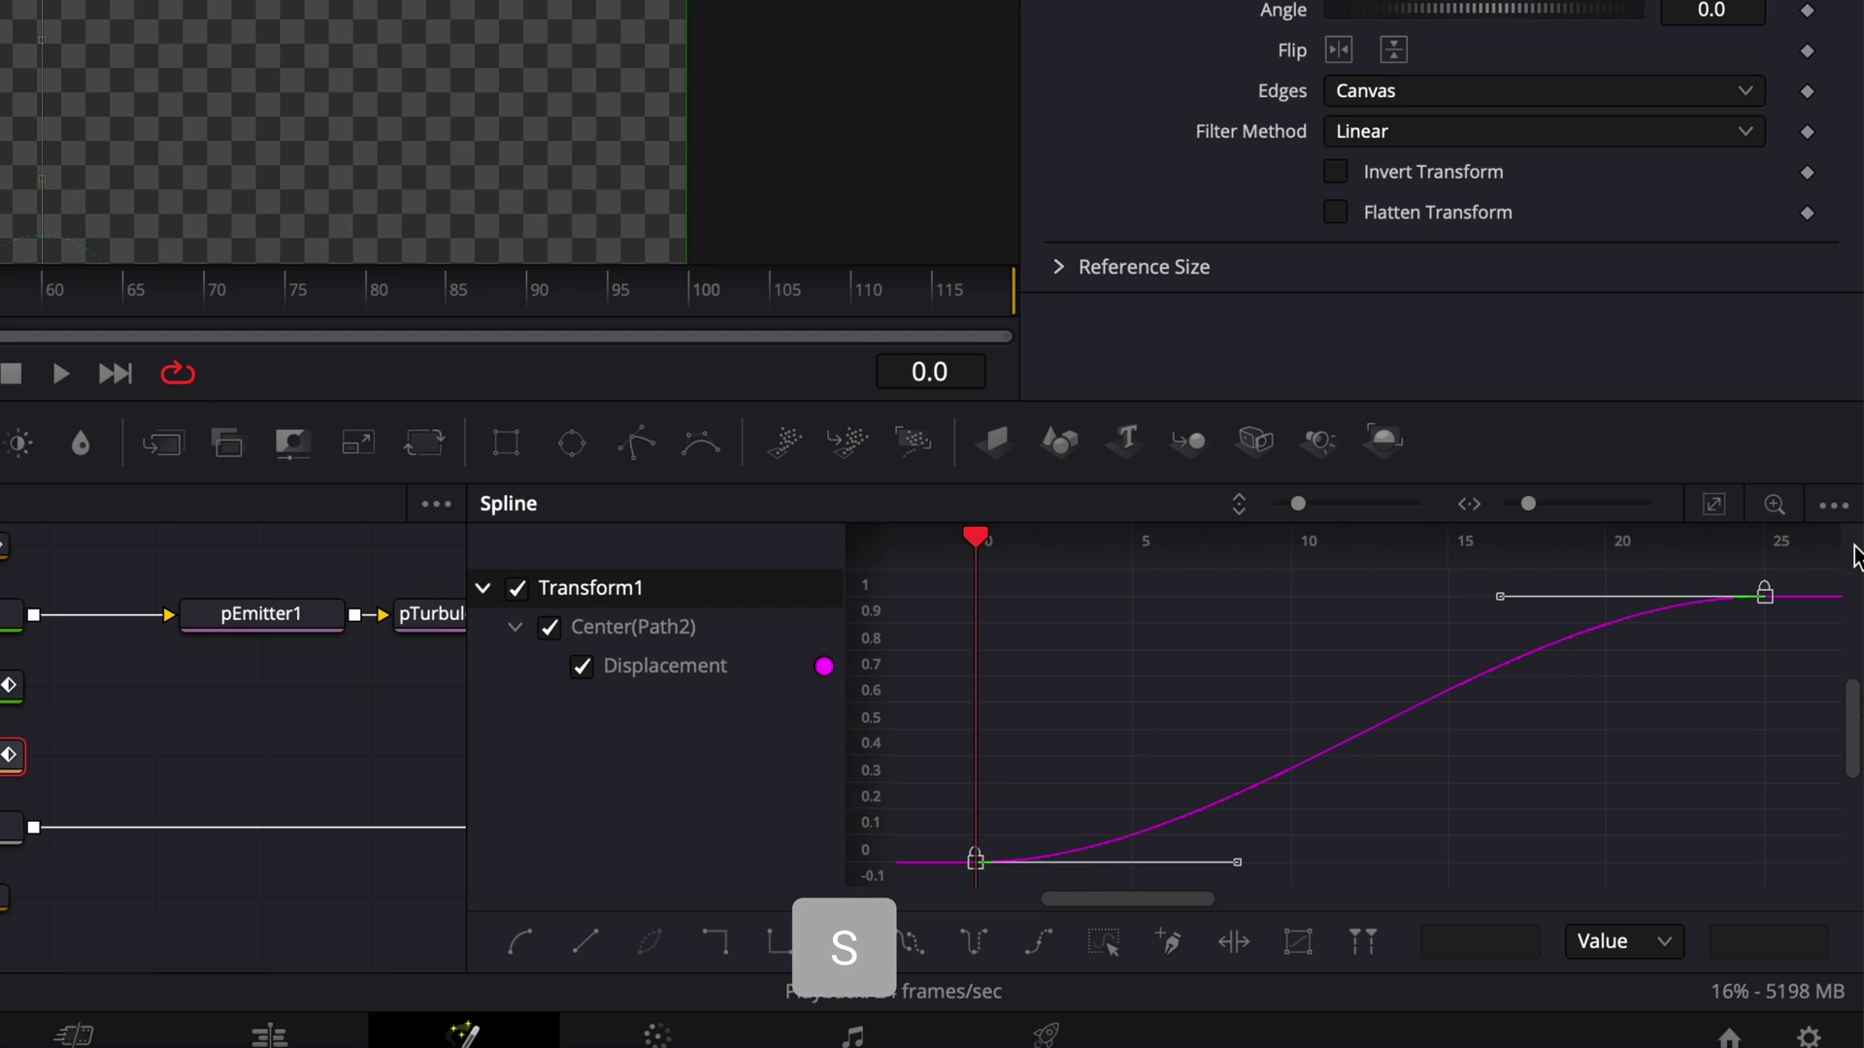
key(t)
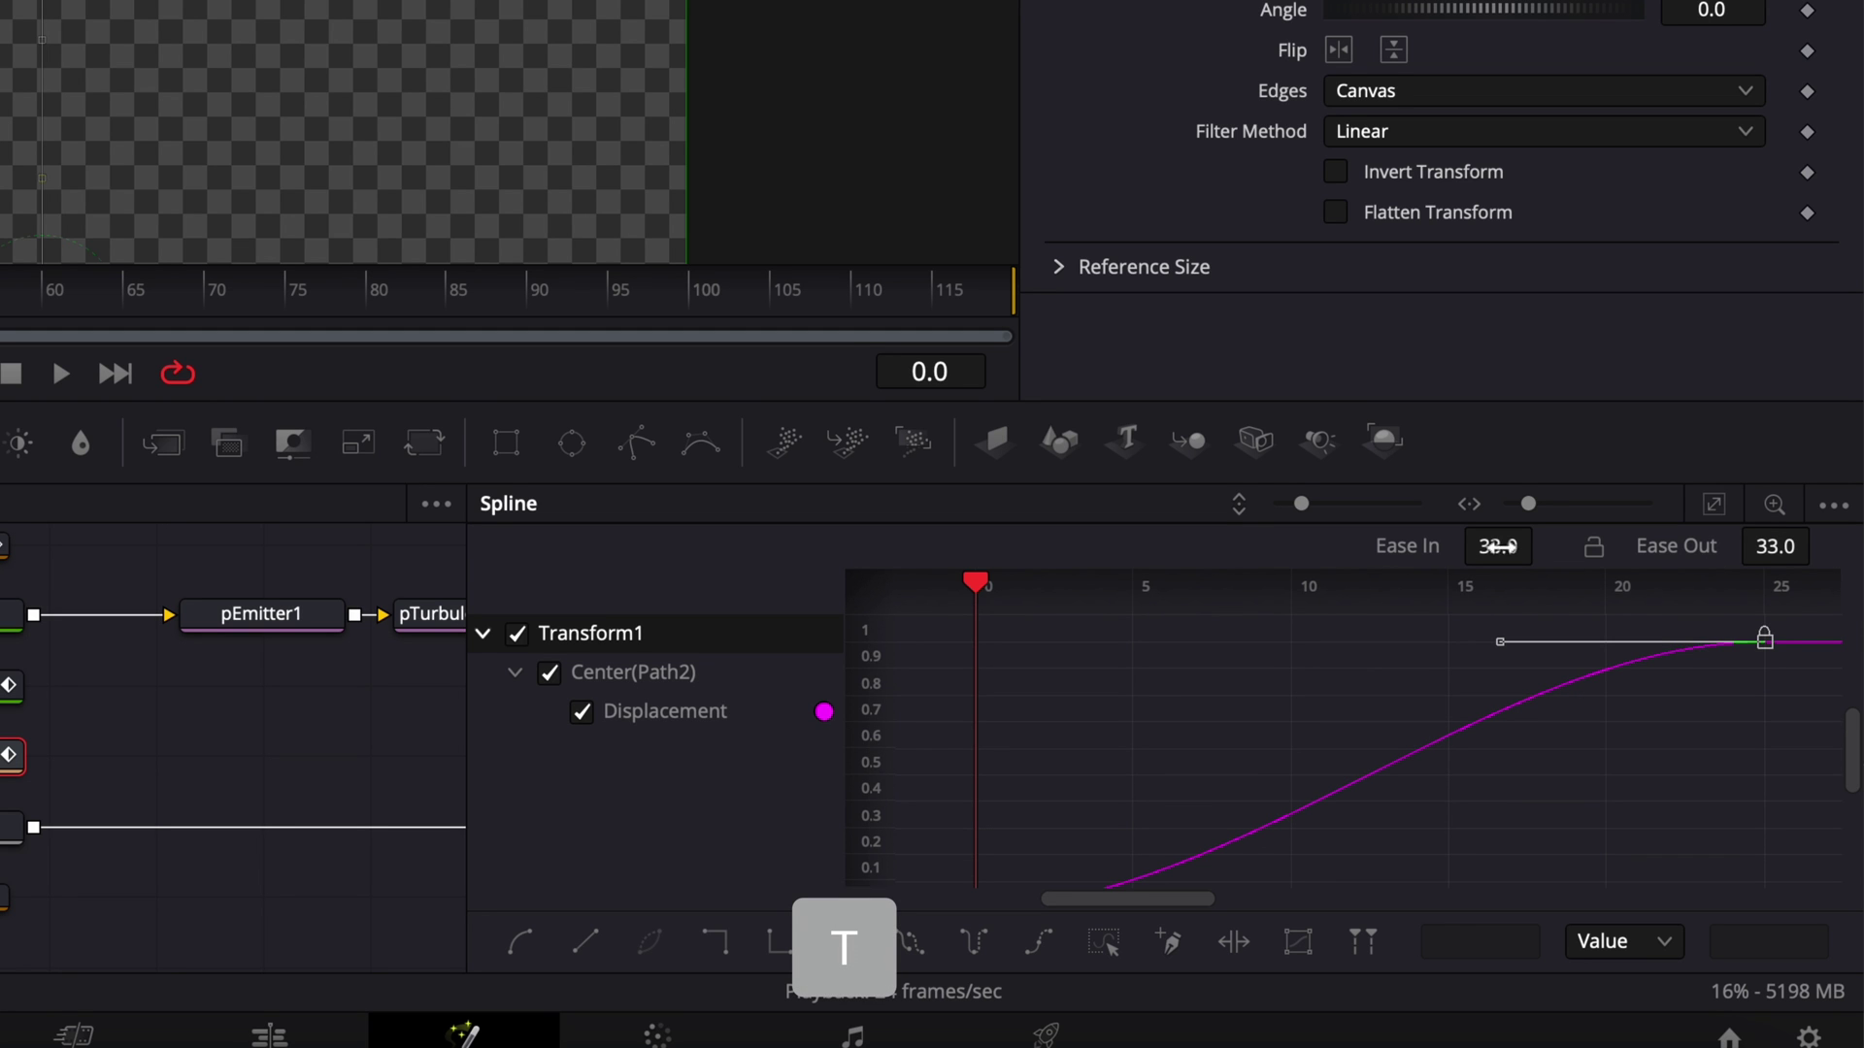